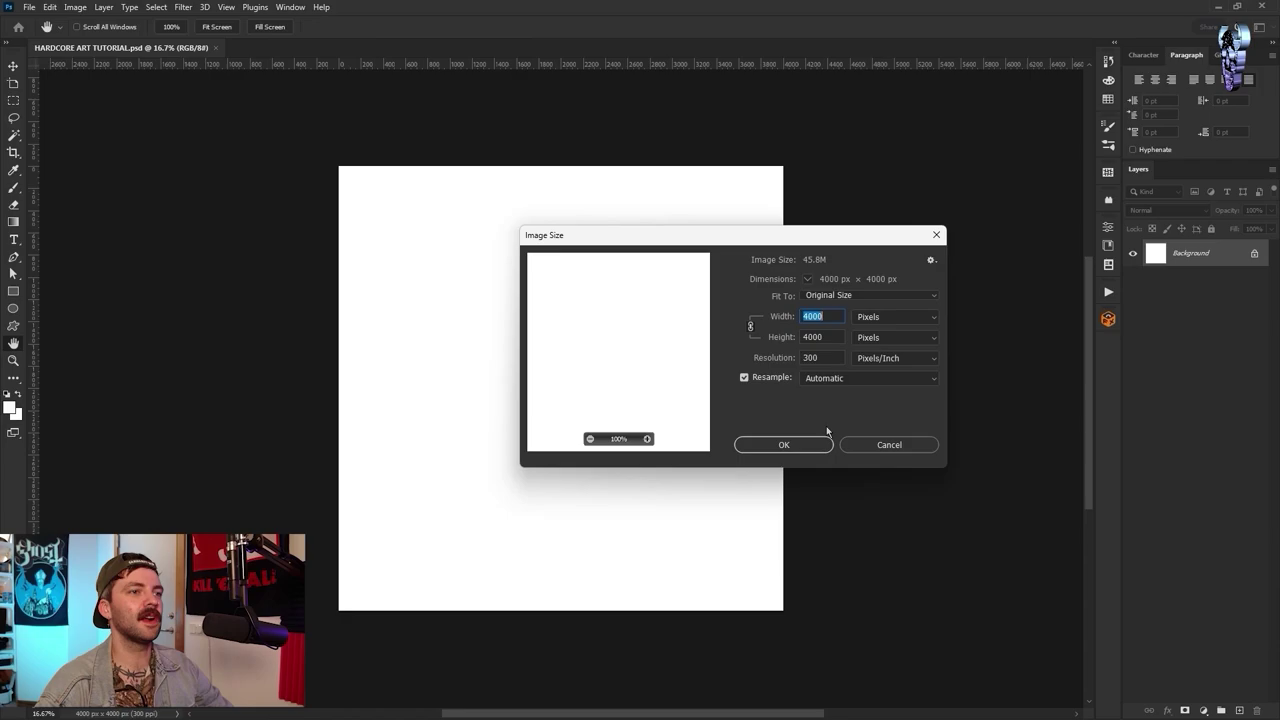
# - Accept the image size of 4000 × 4000 px at 300 pixels/inch and invert the white background to black
pyautogui.click(805, 442)
pyautogui.hotkey('ctrl', 'i')
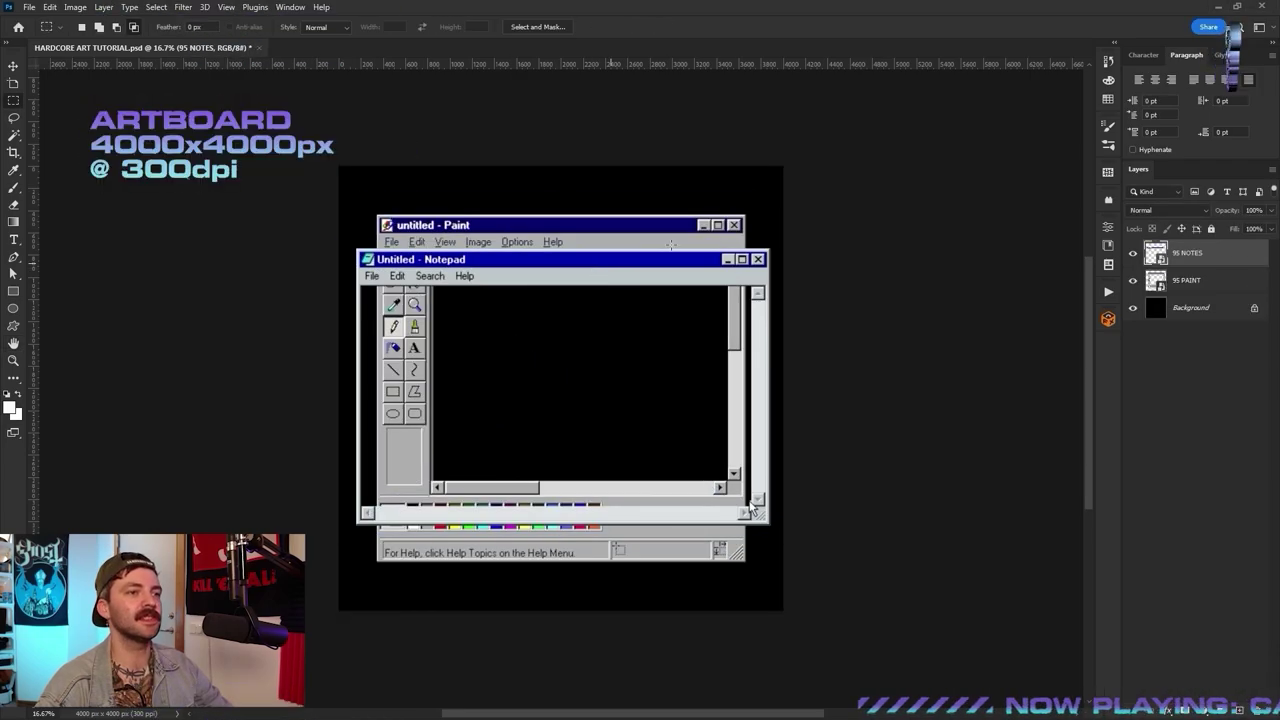
# - Rasterize the 95 NOTES and 95 PAINT layers, and scale the Notepad window down into the canvas's lower right area
pyautogui.rightClick(1200, 255)
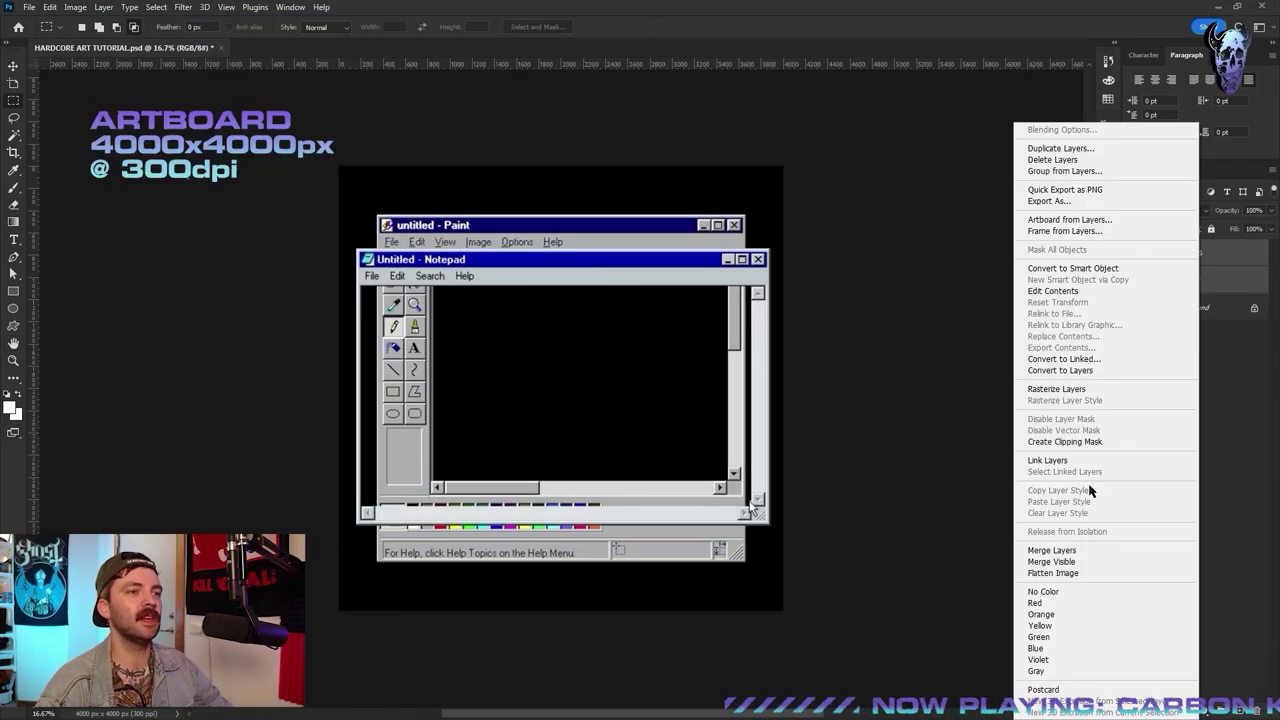
pyautogui.click(1056, 389)
pyautogui.click(1154, 256)
pyautogui.hotkey('ctrl', 't')
pyautogui.moveTo(514, 314); pyautogui.dragTo(514, 386)
pyautogui.moveTo(357, 322)
pyautogui.mouseDown()
pyautogui.moveTo(545, 447)
pyautogui.moveTo(534, 440)
pyautogui.mouseUp()
pyautogui.press('Return')
# - Scale down the Paint window and place it near the upper left corner of the canvas
pyautogui.click(1220, 280)
pyautogui.hotkey('ctrl', 't')
pyautogui.moveTo(561, 215)
pyautogui.mouseDown()
pyautogui.moveTo(556, 360)
pyautogui.moveTo(444, 205)
pyautogui.mouseUp()
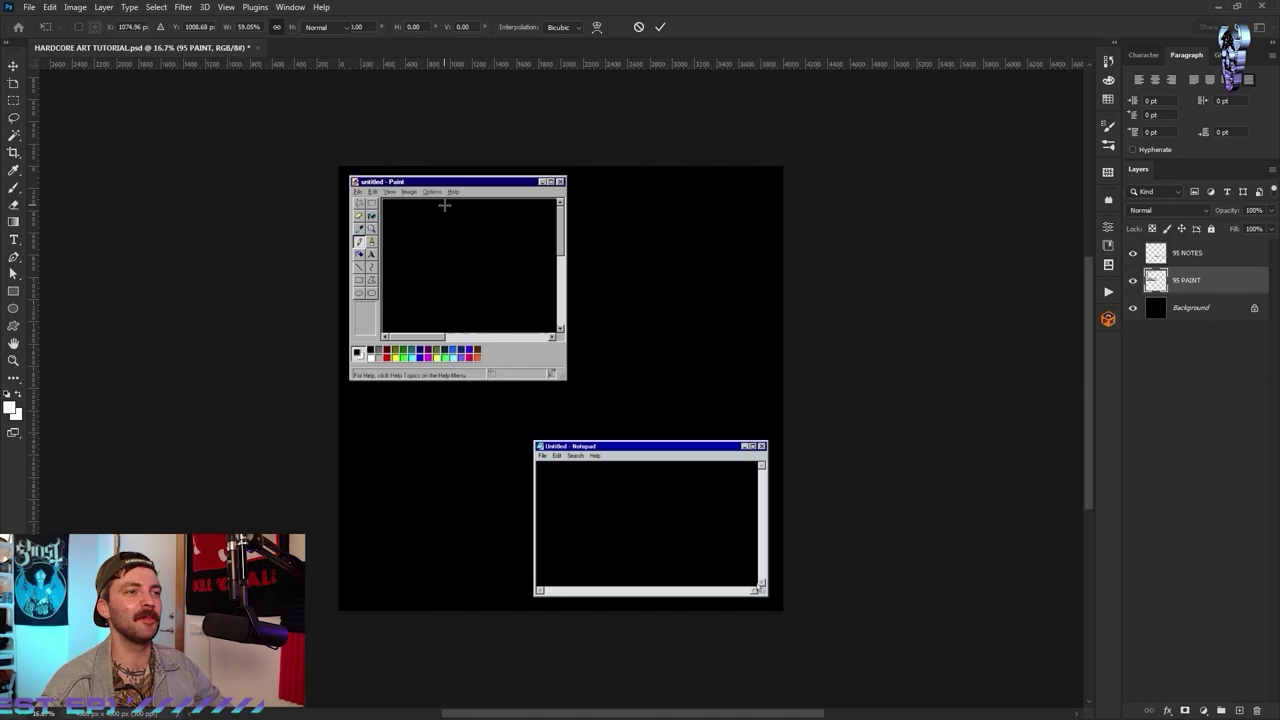
pyautogui.press('Return')
pyautogui.moveTo(567, 380); pyautogui.dragTo(539, 355)
pyautogui.press('Return')
# - Move the Notepad window closer to the canvas's lower right corner and shrink it slightly
pyautogui.click(1180, 253)
pyautogui.hotkey('ctrl', 't')
pyautogui.moveTo(529, 518); pyautogui.dragTo(539, 518)
pyautogui.hotkey('shift', 'Right')
pyautogui.hotkey('shift', 'Right')
pyautogui.hotkey('shift', 'Right')
pyautogui.hotkey('shift', 'Down')
pyautogui.hotkey('shift', 'Down')
pyautogui.hotkey('shift', 'Down')
pyautogui.press('Return')
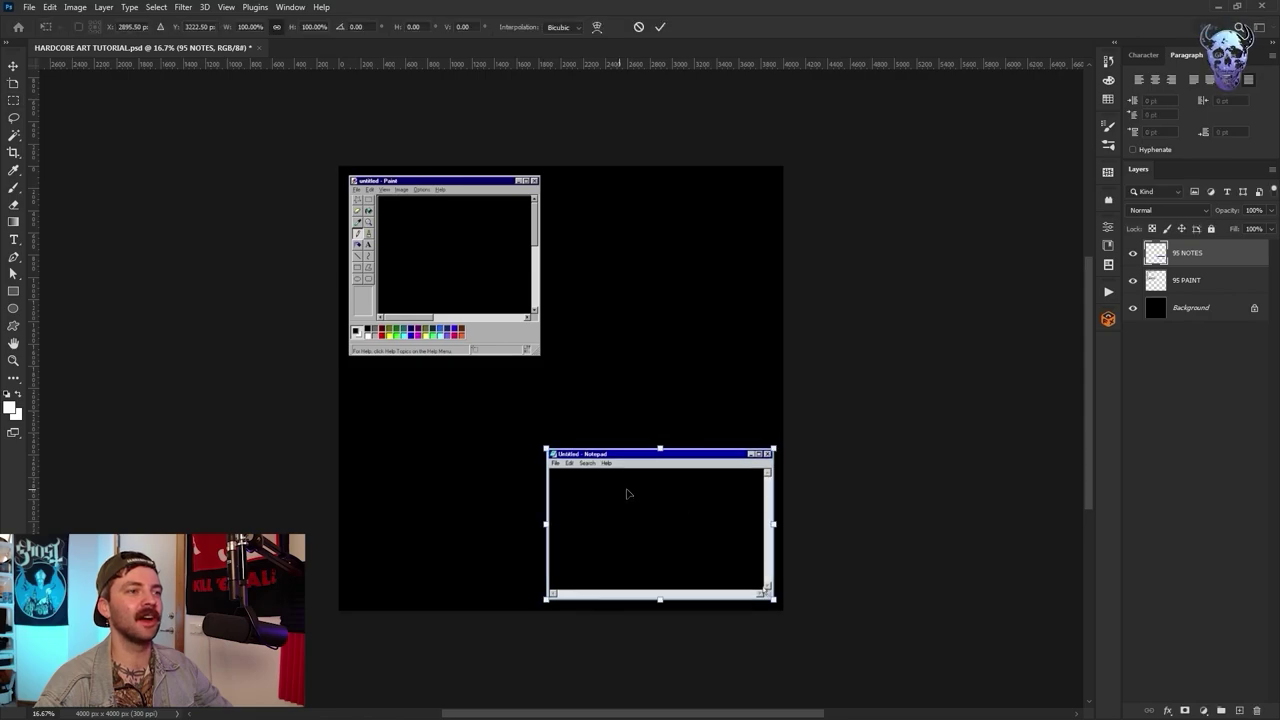
pyautogui.moveTo(546, 449); pyautogui.dragTo(555, 454)
pyautogui.press('Return')
# - Place the grid2 hexagon graphic and scale it down inside the Paint window's drawing area
pyautogui.moveTo(1279, 398); pyautogui.dragTo(858, 398)
pyautogui.moveTo(561, 388); pyautogui.dragTo(437, 266)
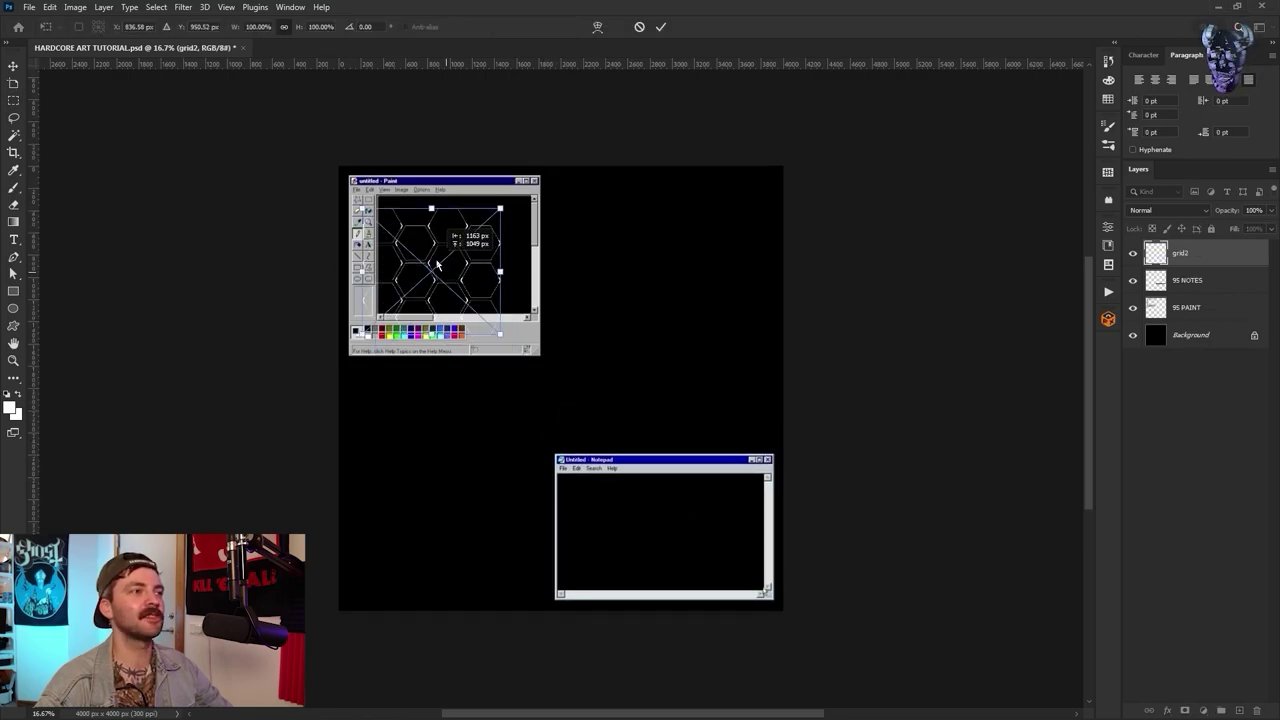
pyautogui.moveTo(501, 208); pyautogui.dragTo(440, 265)
pyautogui.moveTo(419, 292); pyautogui.dragTo(438, 270)
pyautogui.hotkey('ctrl', '+')
pyautogui.moveTo(360, 228); pyautogui.dragTo(363, 231)
pyautogui.moveTo(403, 171); pyautogui.dragTo(398, 177)
pyautogui.press('Return')
# - Duplicate the hexagon grid to cover the Paint drawing area and merge the copies into one layer
pyautogui.hotkey('ctrl', 'j')
pyautogui.hotkey('ctrl', 't')
pyautogui.moveTo(354, 246); pyautogui.dragTo(437, 143)
pyautogui.press('Return')
pyautogui.keyDown('shift'); pyautogui.click(1194, 280); pyautogui.keyUp('shift')
pyautogui.rightClick(1194, 280)
pyautogui.hotkey('ctrl', 'j')
pyautogui.hotkey('ctrl', 't')
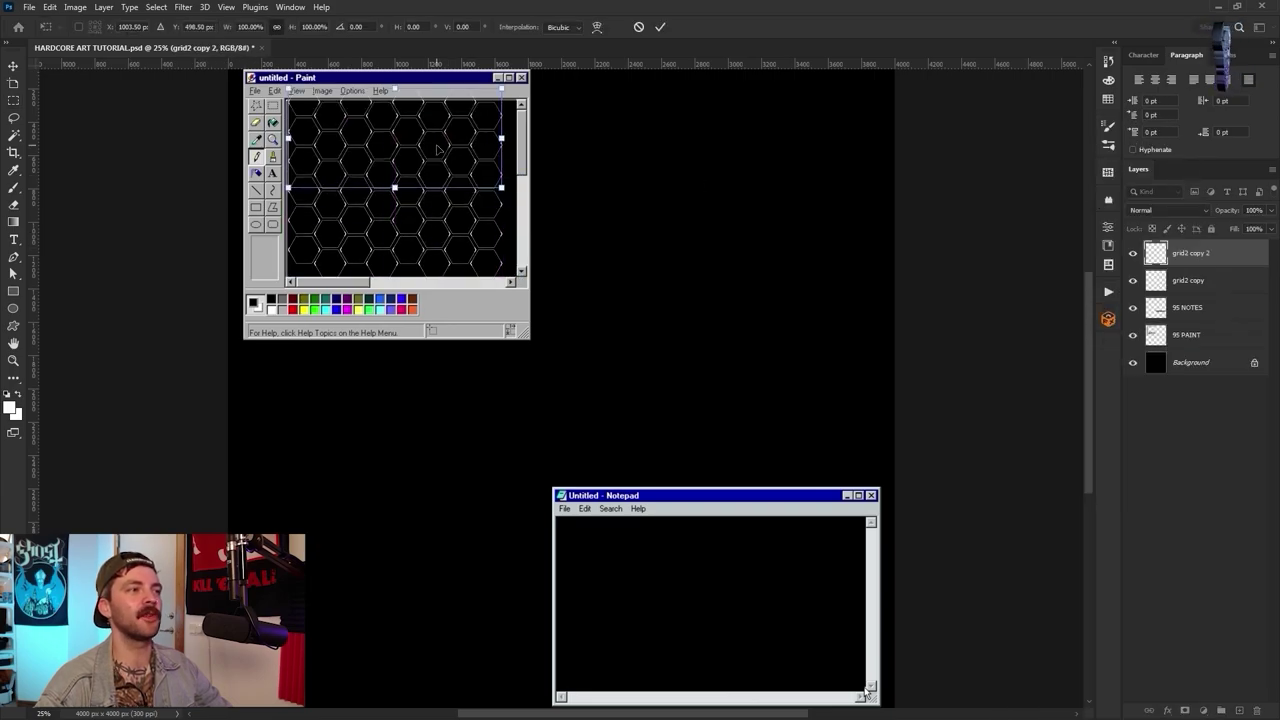
pyautogui.press('Return')
pyautogui.keyDown('shift'); pyautogui.click(1190, 280); pyautogui.keyUp('shift')
pyautogui.rightClick(1190, 280)
pyautogui.click(1084, 550)
# - Enlarge and nudge the merged hexagon pattern so it fills the Paint window's drawing area
pyautogui.hotkey('ctrl', 't')
pyautogui.moveTo(502, 182); pyautogui.dragTo(531, 182)
pyautogui.moveTo(288, 289); pyautogui.dragTo(265, 310)
pyautogui.moveTo(376, 200); pyautogui.dragTo(376, 202)
pyautogui.hotkey('shift', 'Left')
pyautogui.hotkey('shift', 'Left')
pyautogui.hotkey('shift', 'Left')
pyautogui.hotkey('shift', 'Right')
pyautogui.hotkey('shift', 'Right')
pyautogui.hotkey('shift', 'Right')
pyautogui.hotkey('shift', 'Right')
pyautogui.hotkey('shift', 'Right')
pyautogui.press('Return')
# - Send the hexagon pattern layer behind the 95 NOTES and 95 PAINT layers, just above the background
pyautogui.hotkey('ctrl', '[')
pyautogui.hotkey('ctrl', '[')
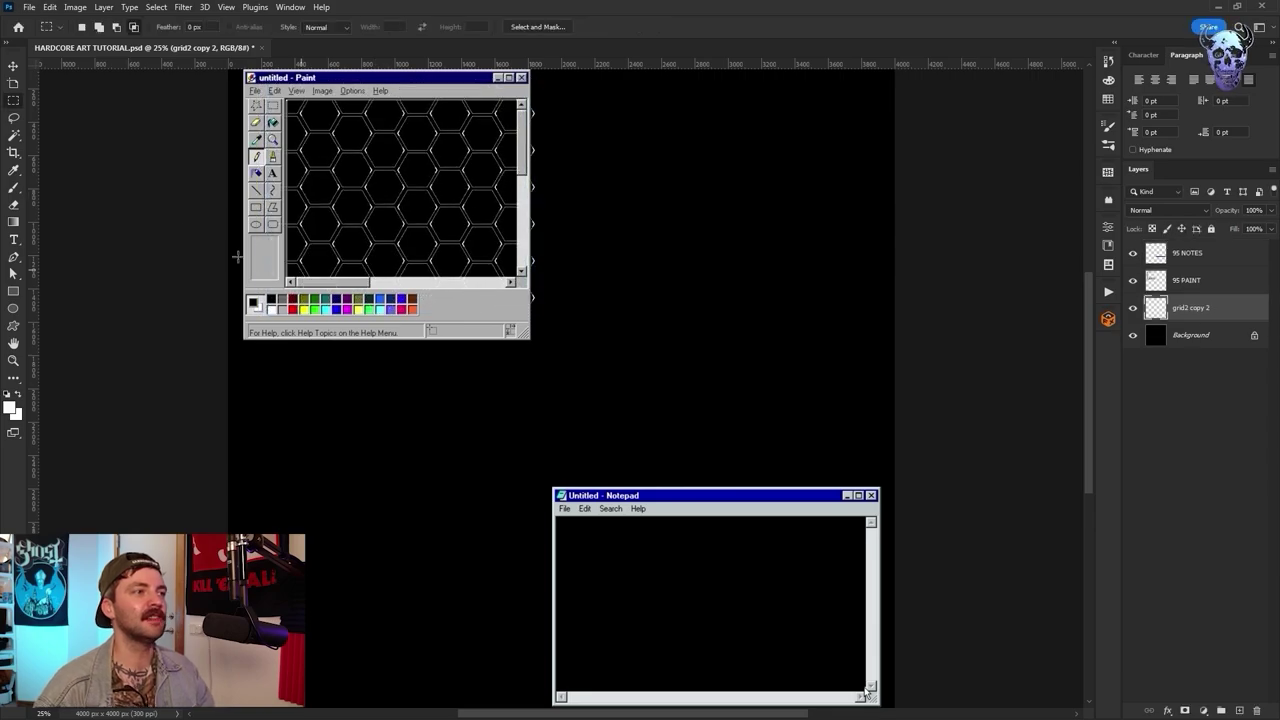
pyautogui.hotkey('ctrl', 'd')
# - Place the grid6 graphic and scale it down into the lower left of the Notepad window
pyautogui.scroll(1, 772, 335)
pyautogui.moveTo(1008, 645); pyautogui.dragTo(700, 450)
pyautogui.scroll(-5, 640, 420)
pyautogui.moveTo(568, 330); pyautogui.dragTo(674, 534)
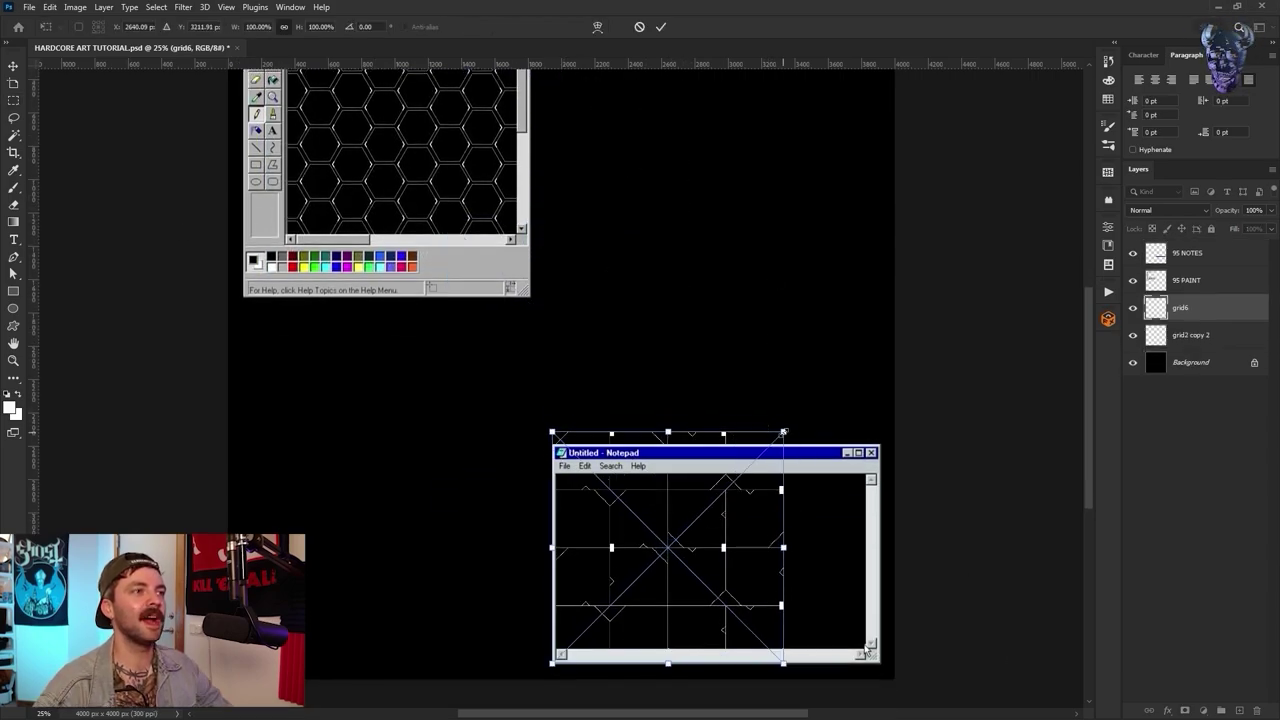
pyautogui.moveTo(783, 431); pyautogui.dragTo(711, 504)
pyautogui.press('Return')
# - Duplicate the grid6 layer and place the copy directly beside the original inside the Notepad window
pyautogui.rightClick(1213, 308)
pyautogui.click(1090, 187)
pyautogui.press('Return')
pyautogui.hotkey('ctrl', 't')
pyautogui.moveTo(618, 569); pyautogui.dragTo(777, 569)
pyautogui.press('Return')
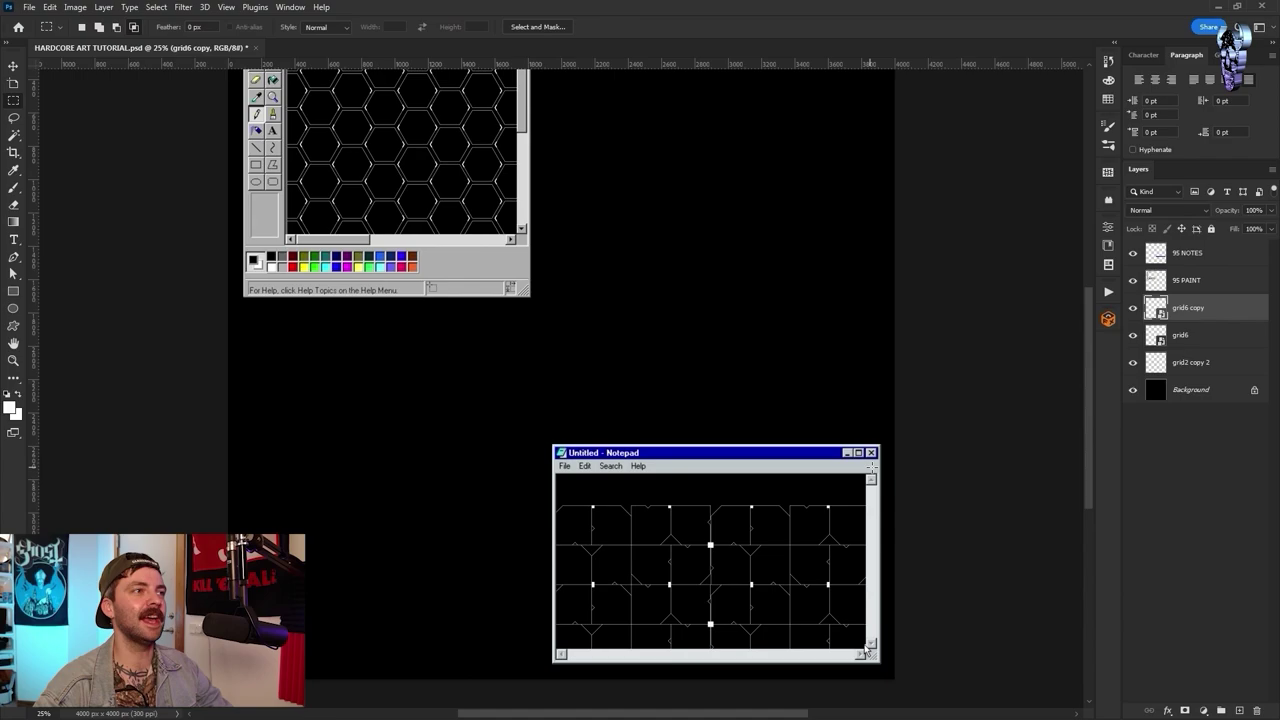
# - Transform the grid6 copy so it lines up with the neighbouring grid in the Notepad window
pyautogui.scroll(2, 746, 600)
pyautogui.hotkey('ctrl', 't')
pyautogui.moveTo(1022, 460); pyautogui.dragTo(840, 285)
pyautogui.press('Return')
pyautogui.hotkey('ctrl', 't')
pyautogui.press('Return')
pyautogui.hotkey('ctrl', 't')
pyautogui.moveTo(1022, 460); pyautogui.dragTo(838, 285)
pyautogui.press('Return')
# - Merge the grid6 layers and add a copy shifted upward to extend the pattern across the Notepad window
pyautogui.keyDown('shift'); pyautogui.click(1200, 341); pyautogui.keyUp('shift')
pyautogui.hotkey('ctrl', 'e')
pyautogui.hotkey('ctrl', 'j')
pyautogui.moveTo(777, 647); pyautogui.dragTo(777, 331)
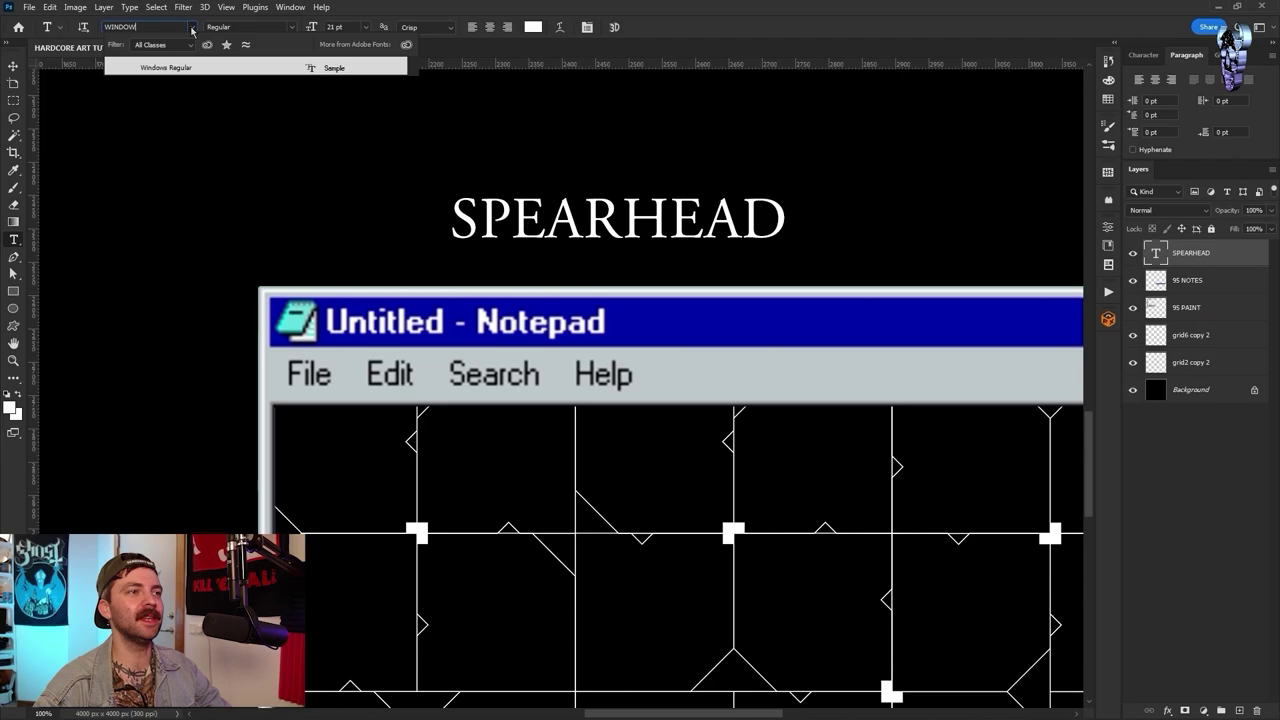
# - Retype the SPEARHEAD text as "Spearhead" and scale it to 13.9 pt over the title in the Notepad title bar
pyautogui.moveTo(478, 215); pyautogui.dragTo(800, 249)
pyautogui.write('pearhead')
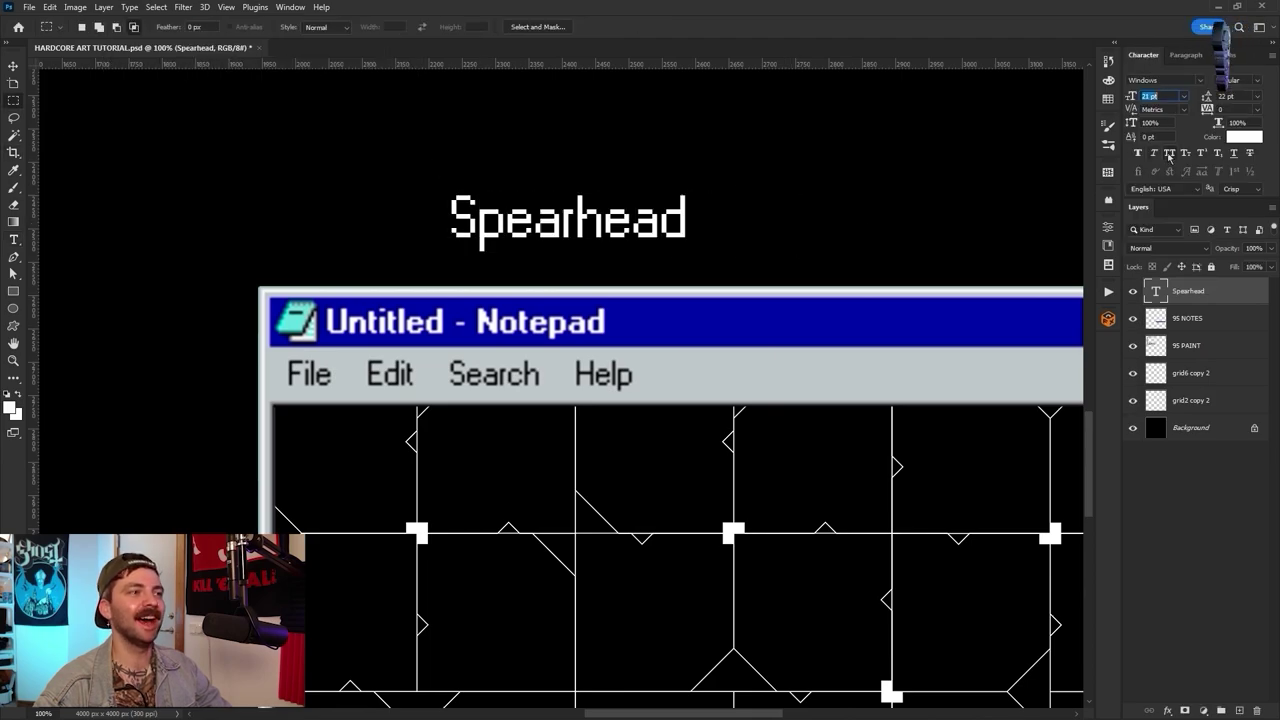
pyautogui.press('v')
pyautogui.moveTo(554, 227); pyautogui.dragTo(426, 312)
pyautogui.hotkey('ctrl', 't')
pyautogui.moveTo(562, 281); pyautogui.dragTo(480, 296)
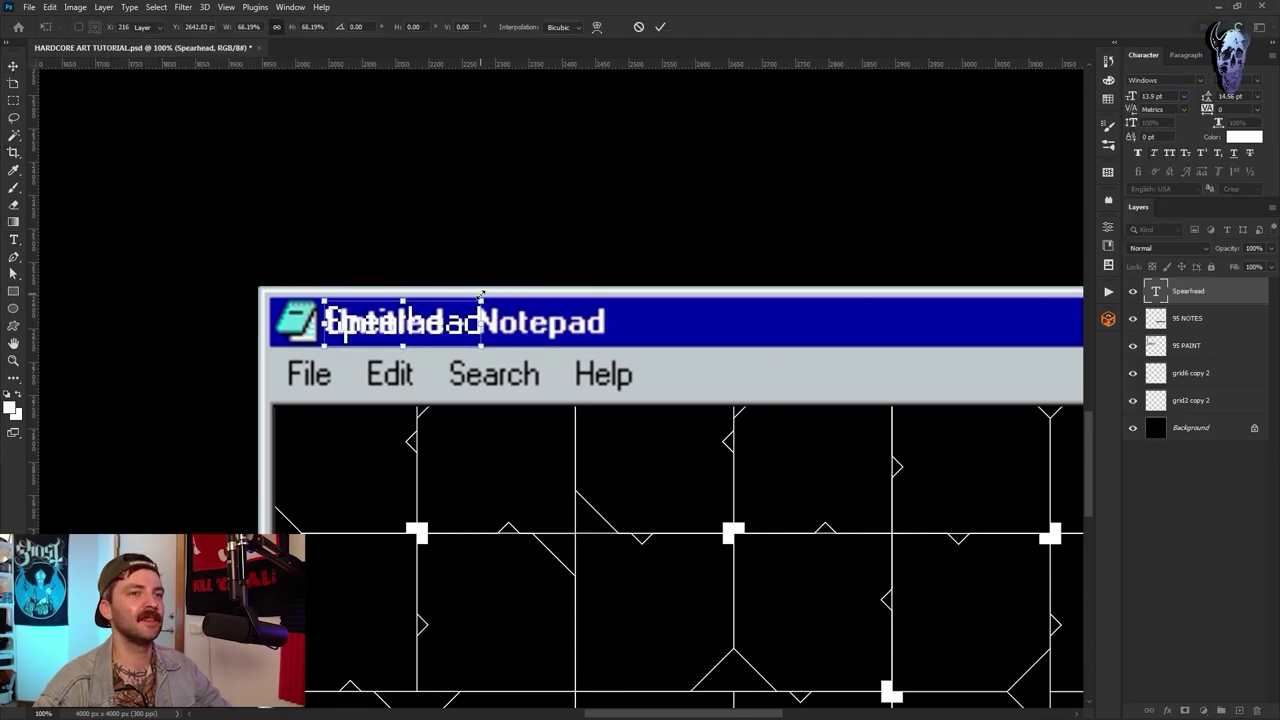
pyautogui.press('Return')
# - Extend the title text to read "Spearhead - Notepad"
pyautogui.press('t')
pyautogui.click(477, 323)
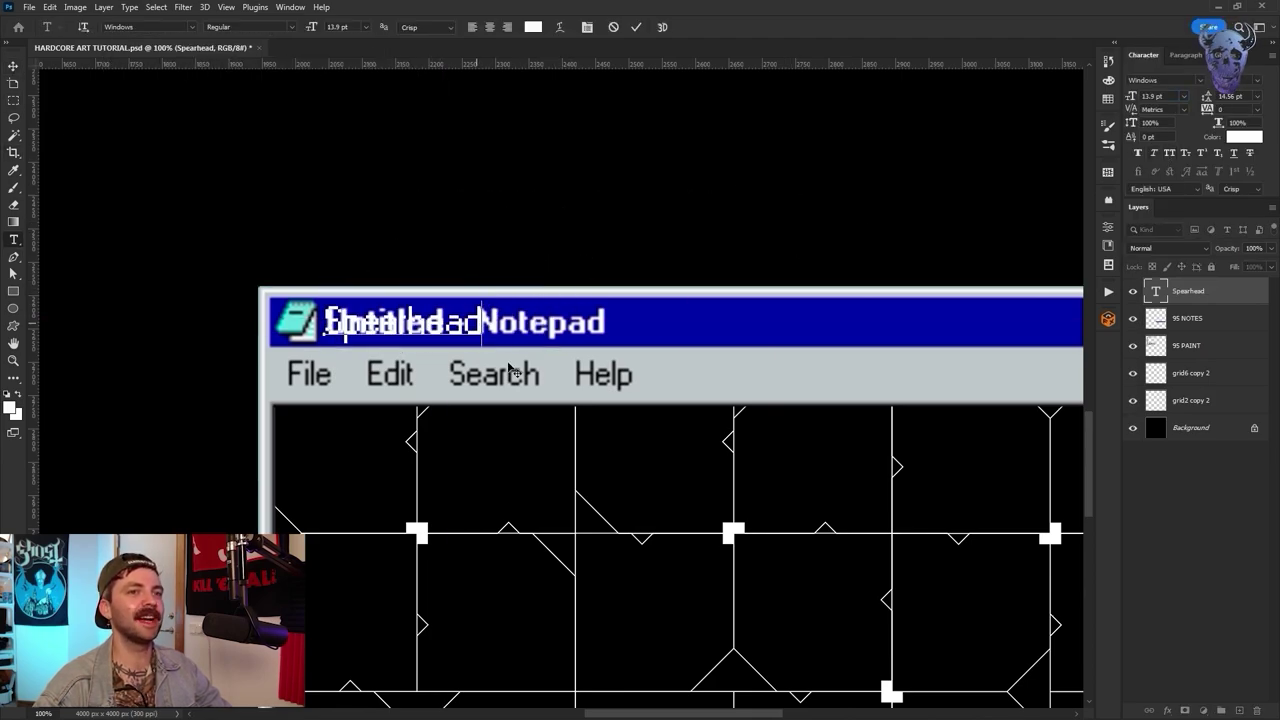
pyautogui.write('-')
pyautogui.write('Notepad')
pyautogui.hotkey('ctrl', 'Return')
# - Select the original "Untitled - Notepad" title on the 95 NOTES layer and cover it with a fill
pyautogui.press('m')
pyautogui.click(1188, 318)
pyautogui.moveTo(322, 302); pyautogui.dragTo(602, 347)
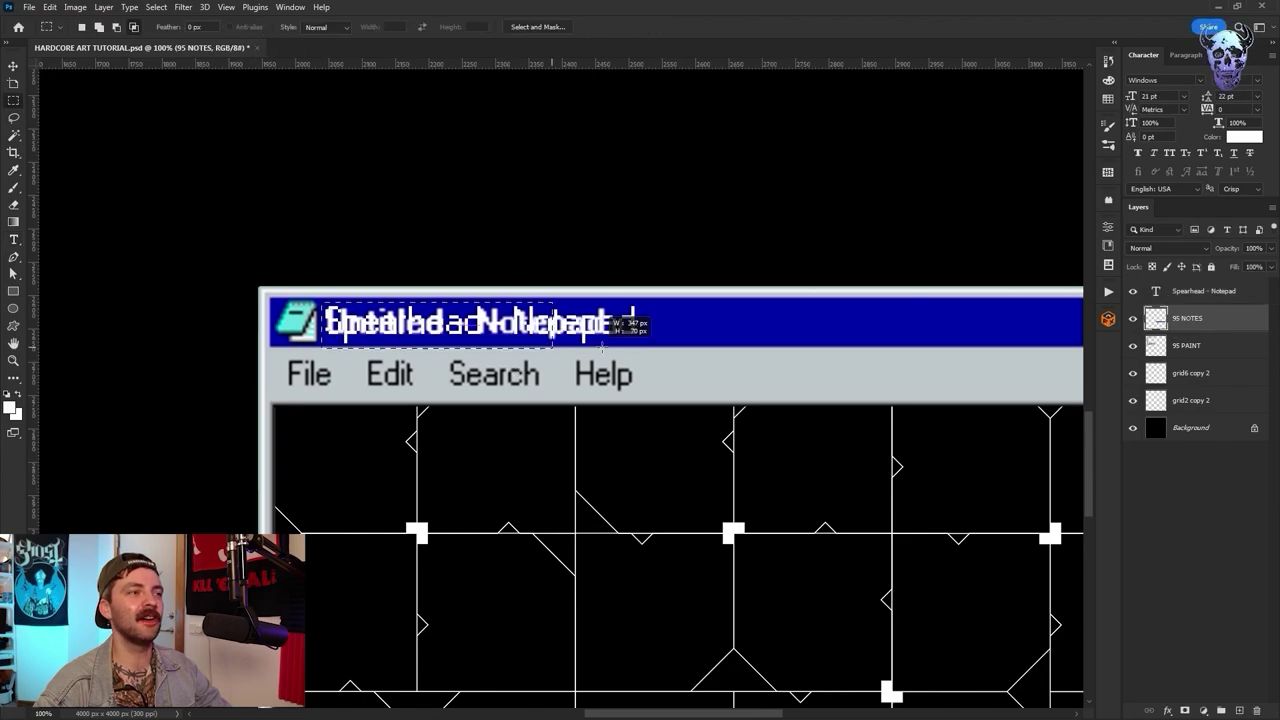
pyautogui.hotkey('shift', 'F5')
pyautogui.click(869, 401)
pyautogui.hotkey('ctrl', 'd')
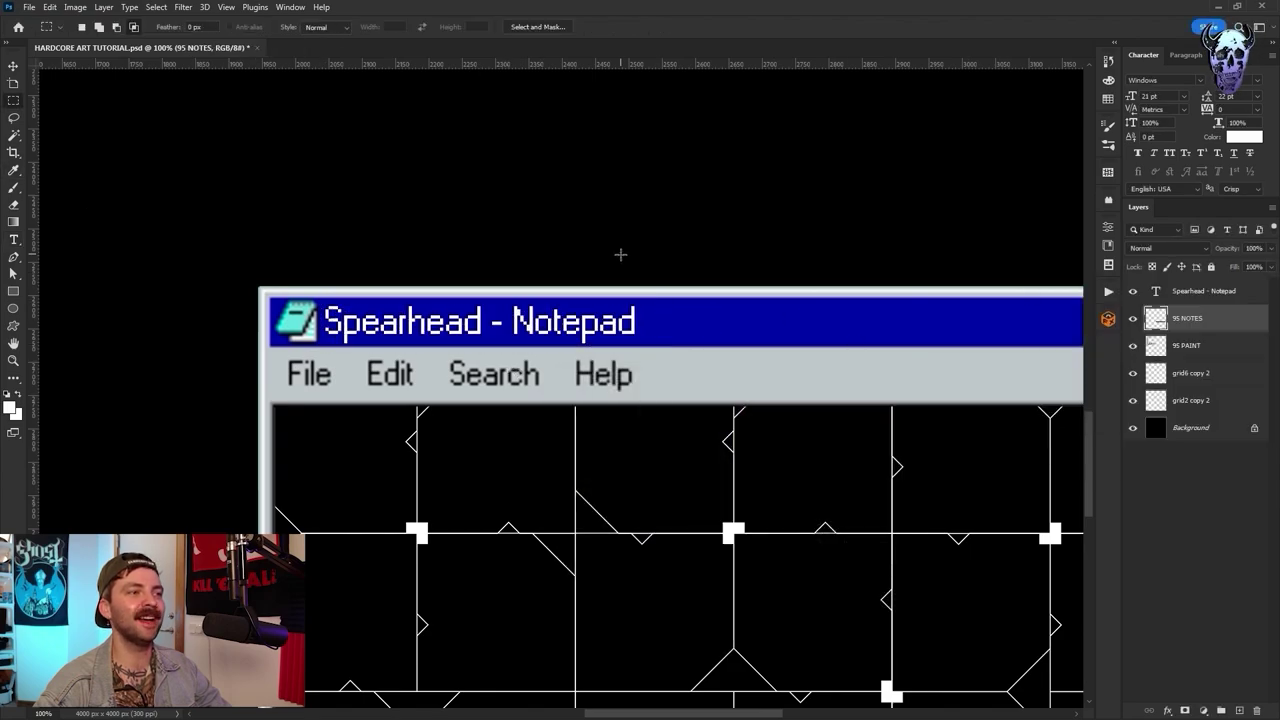
# - Nudge the "Spearhead - Notepad" title slightly to the right, away from the Notepad icon
pyautogui.click(1173, 295)
pyautogui.hotkey('ctrl', 't')
pyautogui.hotkey('shift', 'Right')
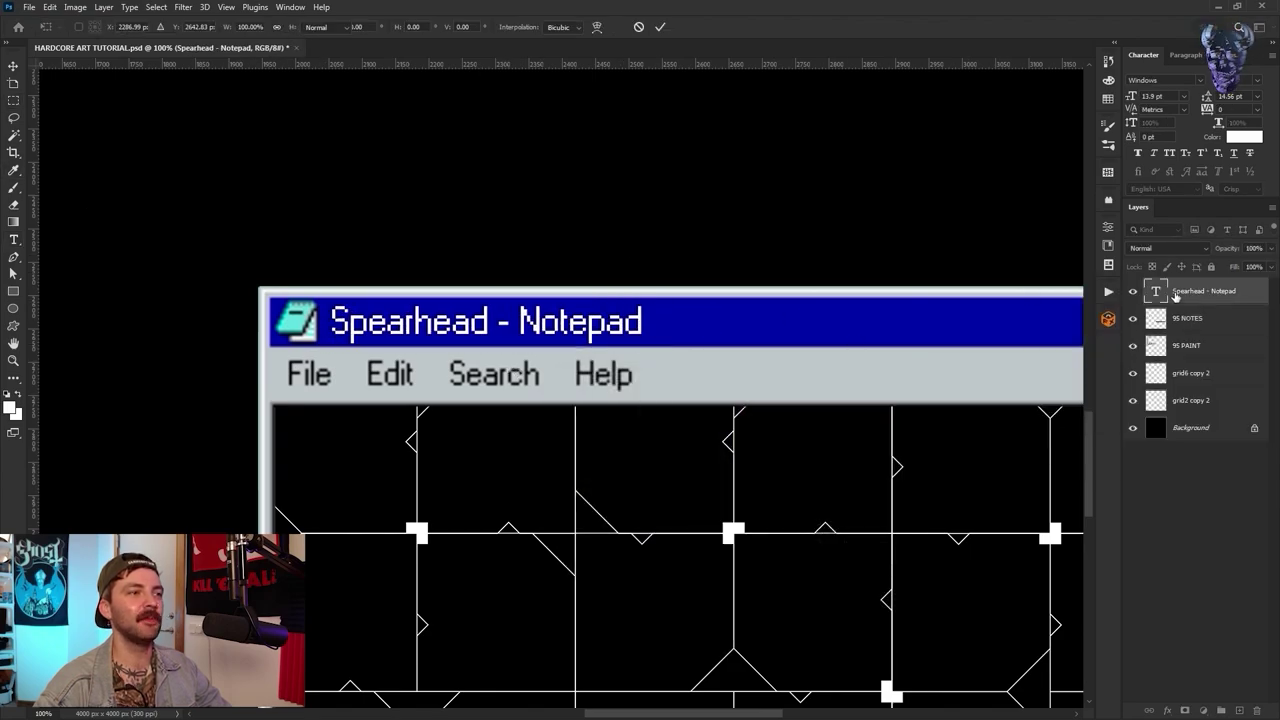
pyautogui.press('Return')
# - Duplicate the "Spearhead - Notepad" text and position the copy over the Paint window's title
pyautogui.hotkey('ctrl', '0')
pyautogui.hotkey('ctrl', 'j')
pyautogui.hotkey('ctrl', 't')
pyautogui.moveTo(341, 103); pyautogui.dragTo(343, 103)
pyautogui.press('Return')
pyautogui.hotkey('ctrl', '+')
pyautogui.hotkey('ctrl', '+')
pyautogui.hotkey('ctrl', '+')
pyautogui.hotkey('ctrl', '+')
pyautogui.hotkey('ctrl', '+')
pyautogui.moveTo(390, 197); pyautogui.dragTo(666, 440)
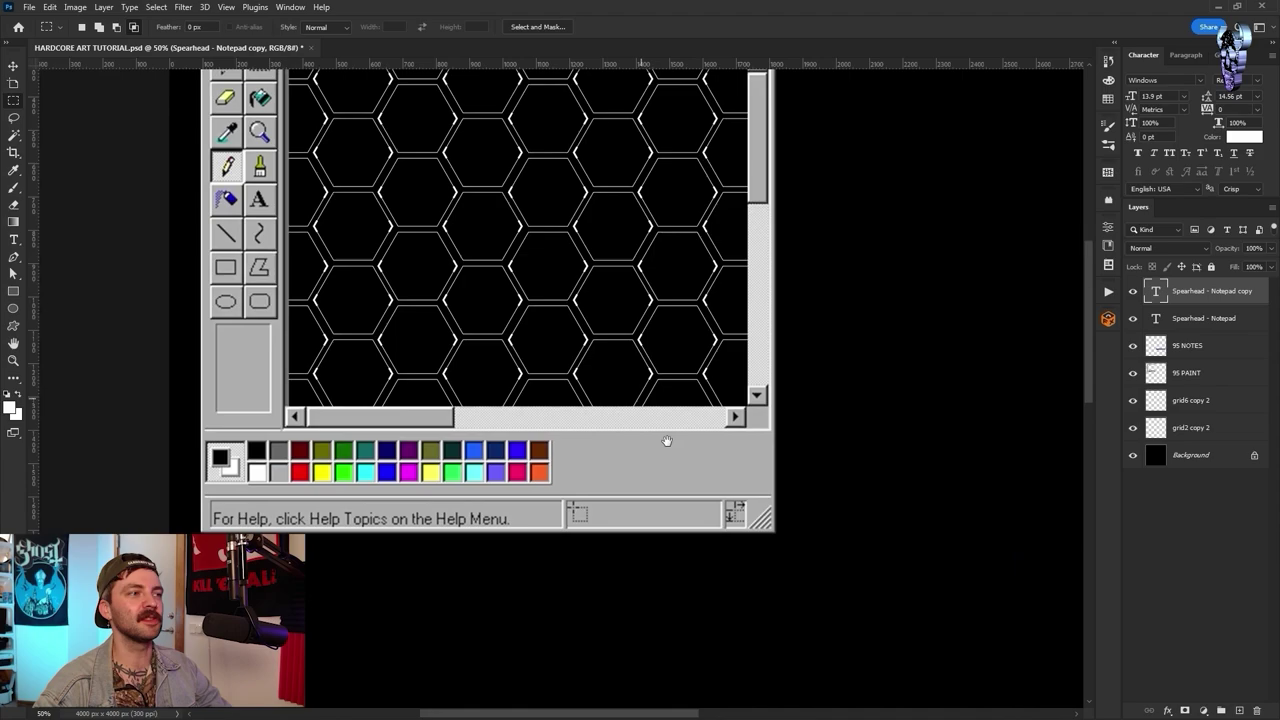
pyautogui.hotkey('ctrl', 't')
pyautogui.hotkey('shift', 'Left')
pyautogui.hotkey('shift', 'Left')
pyautogui.hotkey('shift', 'Left')
pyautogui.hotkey('shift', 'Left')
pyautogui.hotkey('shift', 'Left')
pyautogui.press('Return')
# - Select the original title on the 95 PAINT layer and cover it with a fill
pyautogui.click(1187, 373)
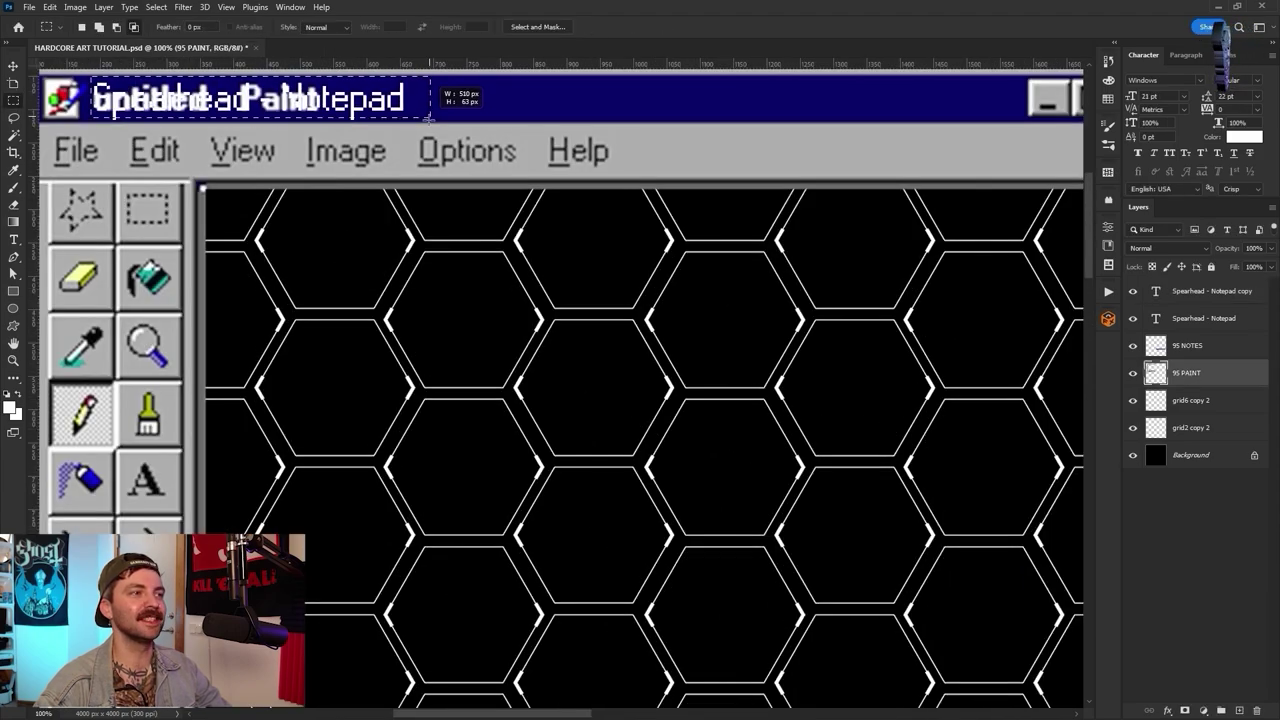
pyautogui.moveTo(430, 120); pyautogui.dragTo(430, 121)
pyautogui.hotkey('shift', 'F5')
pyautogui.click(869, 401)
pyautogui.click(1251, 314)
pyautogui.hotkey('ctrl', 'd')
# - Change the copied title text in the Paint window to "Spearhead - Paint"
pyautogui.press('t')
pyautogui.click(405, 104)
pyautogui.press('BackSpace')
pyautogui.press('BackSpace')
pyautogui.press('BackSpace')
pyautogui.press('BackSpace')
pyautogui.press('BackSpace')
pyautogui.press('BackSpace')
pyautogui.press('BackSpace')
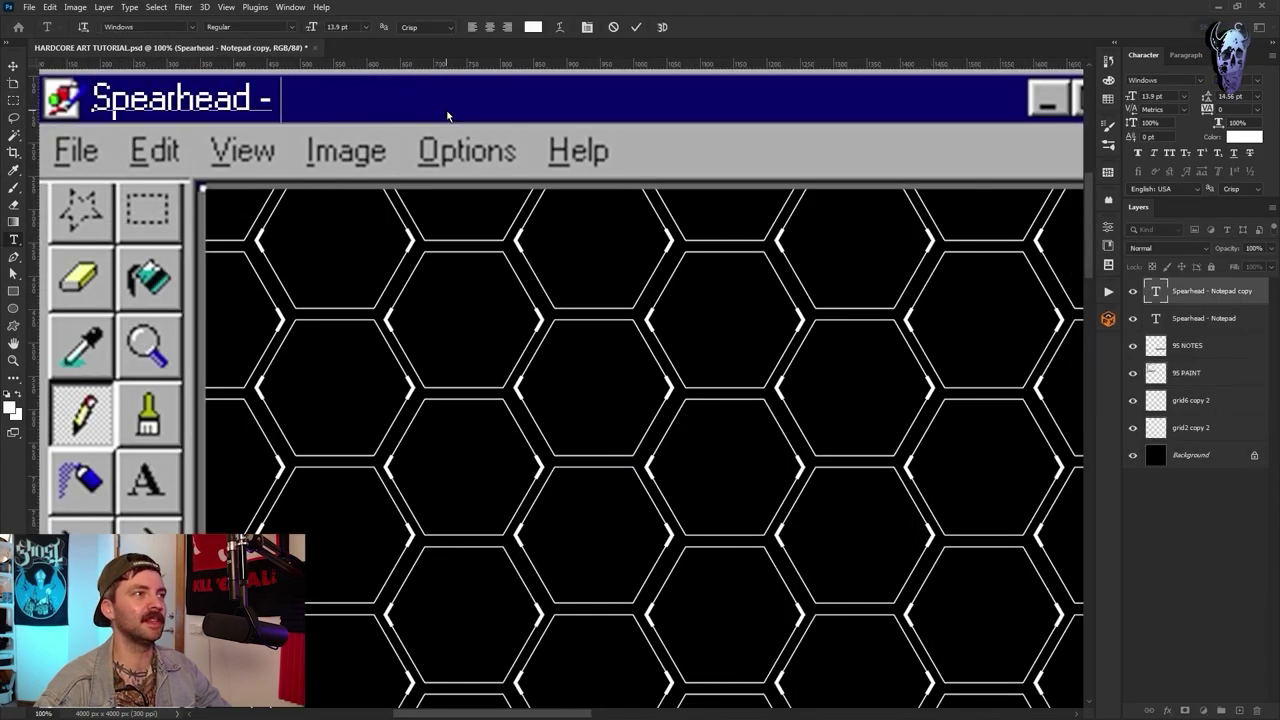
pyautogui.write('Paint')
pyautogui.hotkey('ctrl', 'Return')
# - Merge the title text with its window layer
pyautogui.scroll(-5, 340, 100)
pyautogui.rightClick(1190, 345)
pyautogui.click(1171, 443)
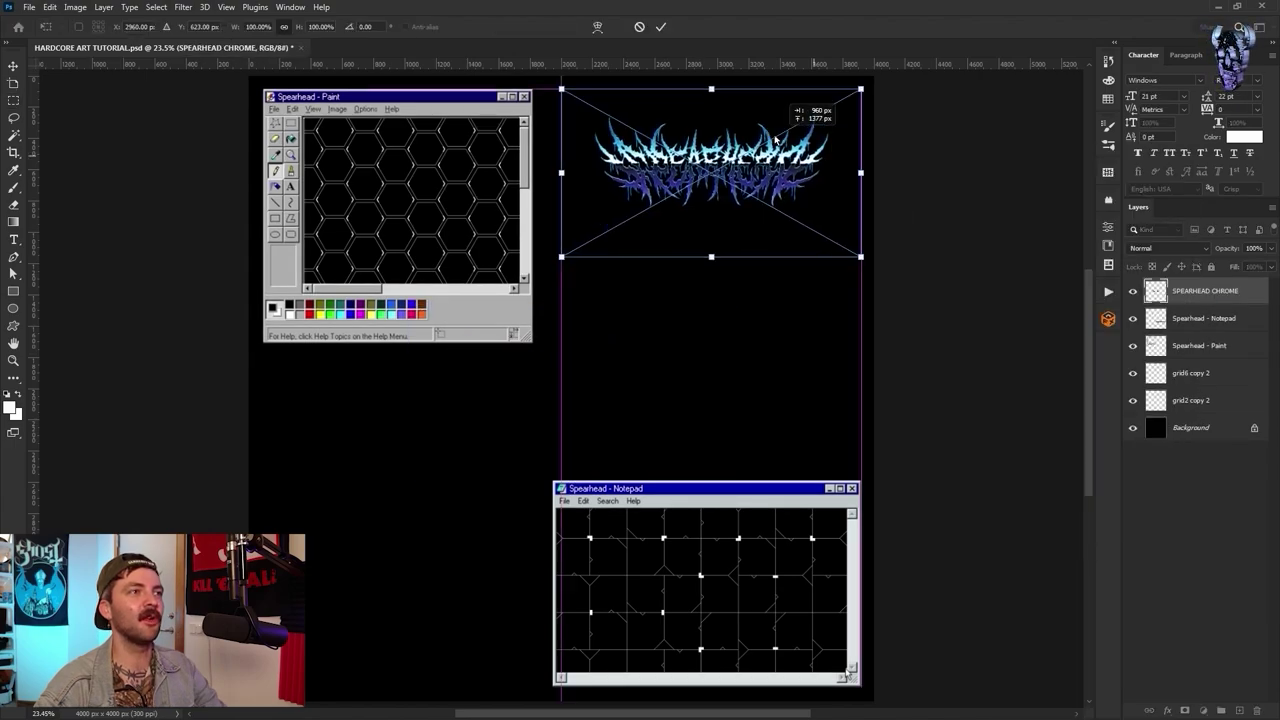
# - Place the SPEARHEAD CHROME logo in the canvas's upper right and replace it with a copy of just the selected lettering area
pyautogui.press('Return')
pyautogui.press('m')
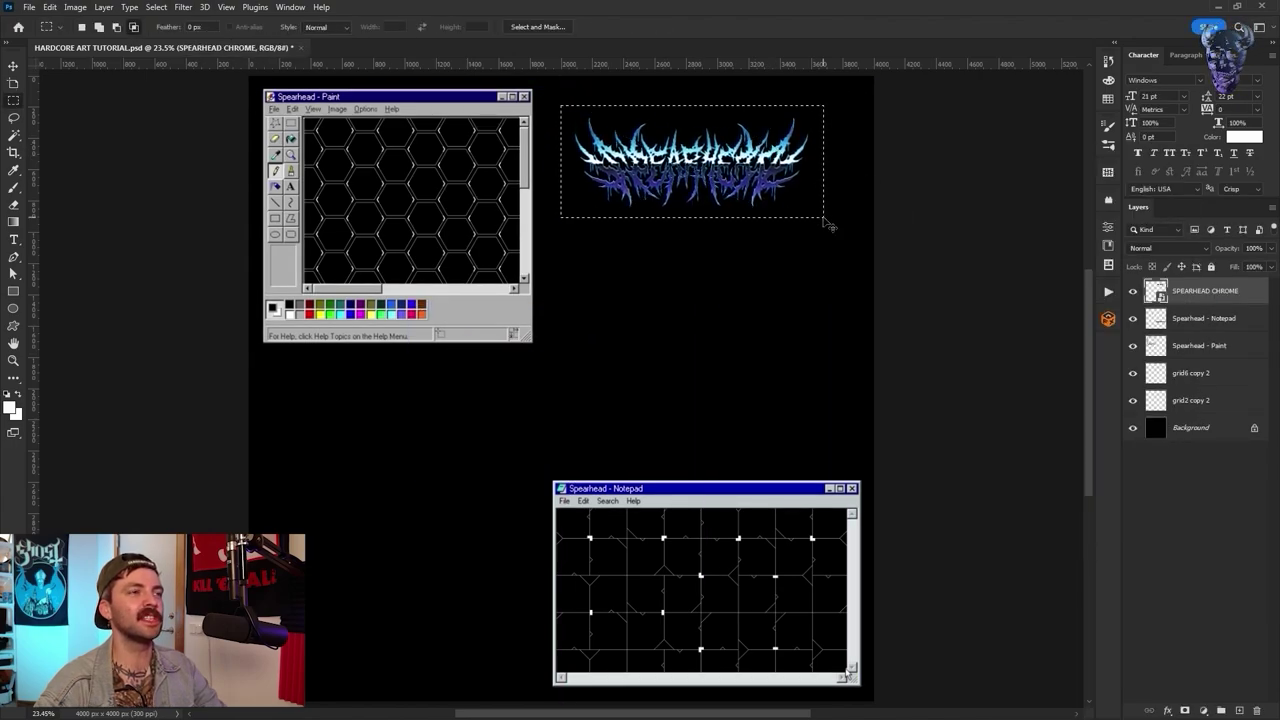
pyautogui.hotkey('ctrl', 'j')
pyautogui.click(1178, 322)
pyautogui.press('Delete')
# - Enlarge the logo to about 1976 px wide so it spans the width of the Notepad window
pyautogui.hotkey('ctrl', 't')
pyautogui.click(1208, 293)
pyautogui.hotkey('ctrl', 't')
pyautogui.moveTo(808, 207); pyautogui.dragTo(833, 217)
pyautogui.moveTo(834, 143); pyautogui.dragTo(865, 144)
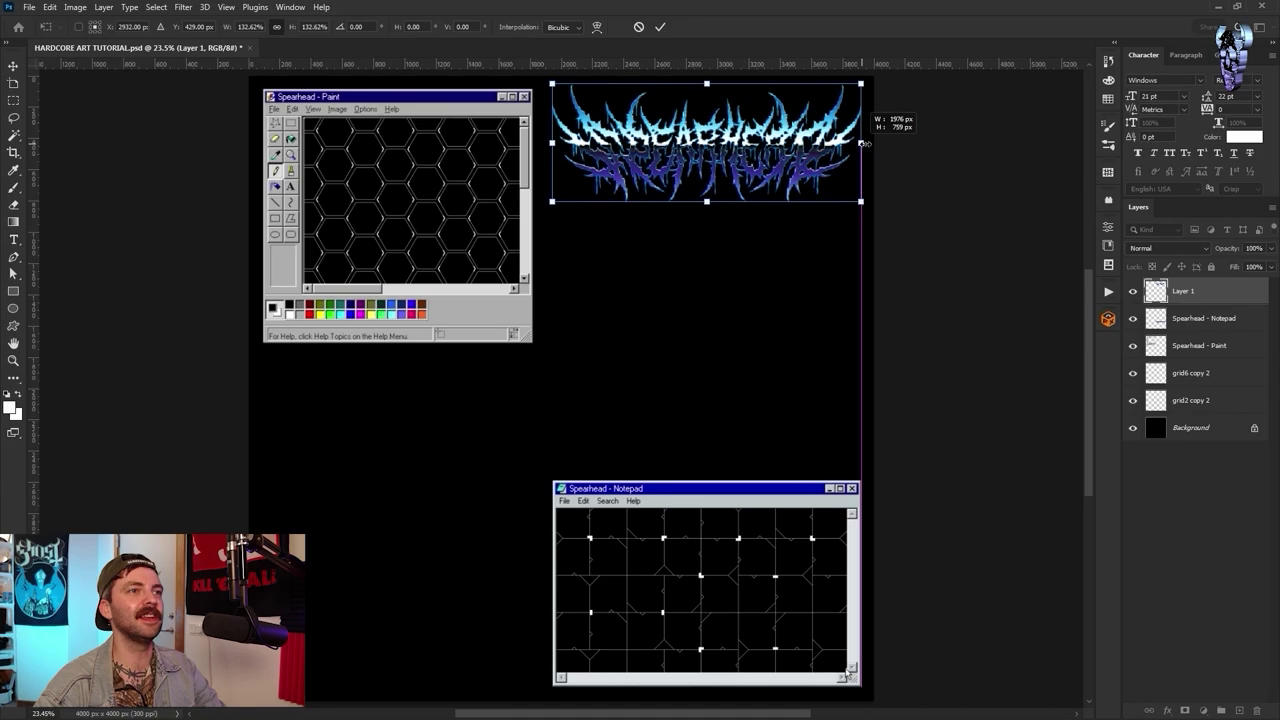
pyautogui.press('Return')
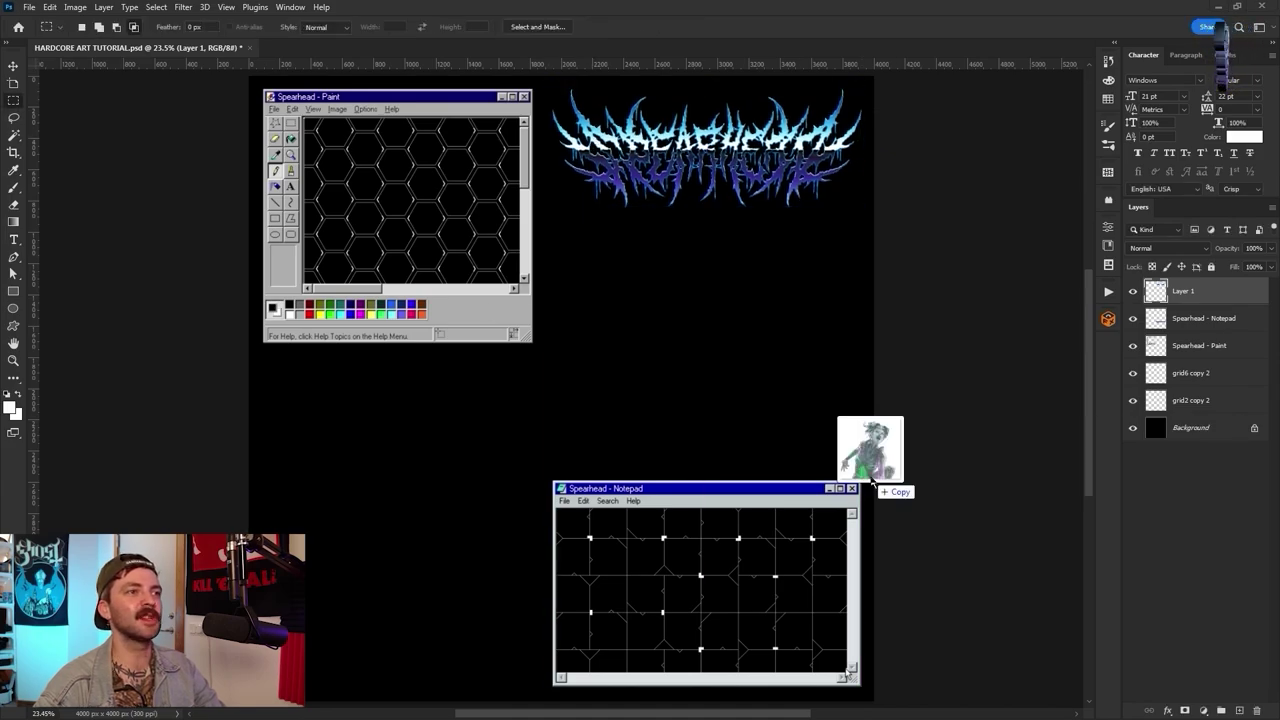
pyautogui.moveTo(871, 481); pyautogui.dragTo(871, 481)
pyautogui.moveTo(876, 386); pyautogui.dragTo(494, 387)
pyautogui.moveTo(464, 419); pyautogui.dragTo(735, 568)
pyautogui.press('Return')
# - Flip the creature horizontally and scale it to about 8.2% so it rises out of the Notepad window
pyautogui.click(49, 7)
pyautogui.moveTo(128, 310)
pyautogui.click(288, 557)
pyautogui.hotkey('ctrl', 't')
pyautogui.moveTo(807, 440); pyautogui.dragTo(843, 420)
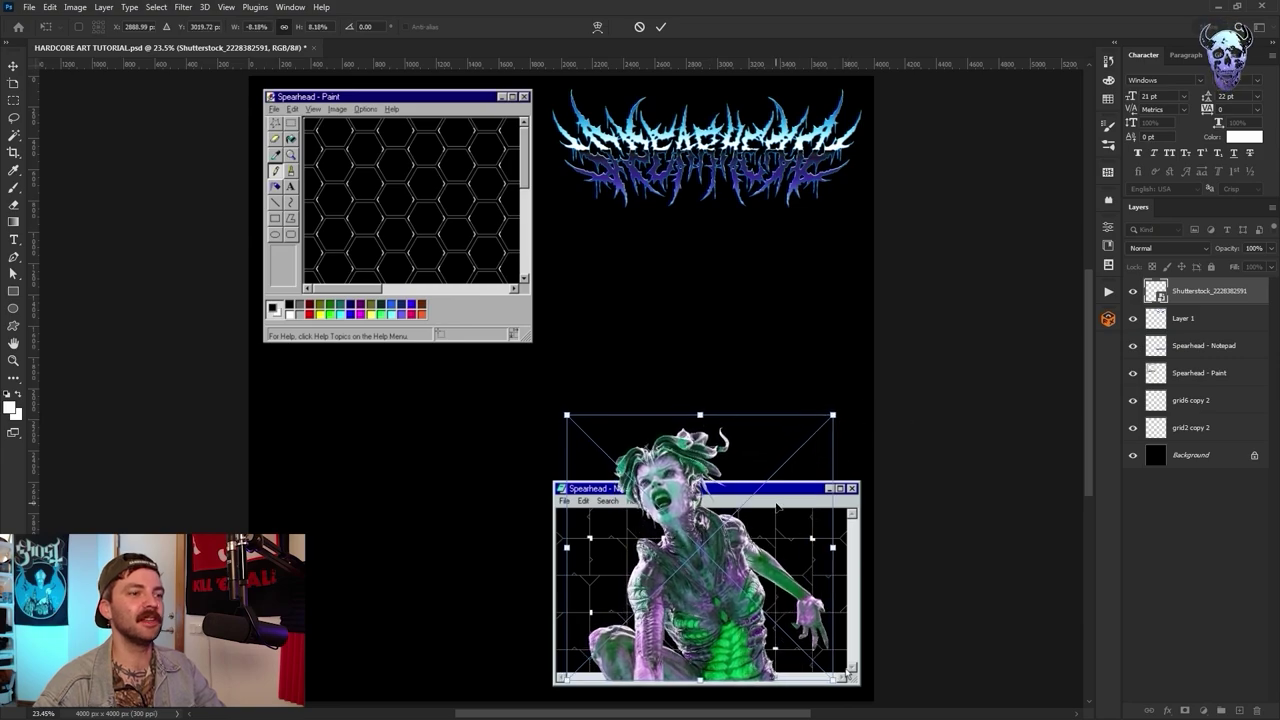
pyautogui.press('Return')
# - Put the creature layer beneath the logo layer, rasterize it, and erase the part extending below the Notepad window
pyautogui.moveTo(1180, 297); pyautogui.dragTo(1178, 332)
pyautogui.keyDown('ctrl'); pyautogui.click(1157, 347); pyautogui.keyUp('ctrl')
pyautogui.click(13, 205)
pyautogui.click(96, 28)
pyautogui.doubleClick(100, 236)
pyautogui.rightClick(1186, 319)
pyautogui.click(1090, 420)
pyautogui.moveTo(629, 700); pyautogui.dragTo(882, 697)
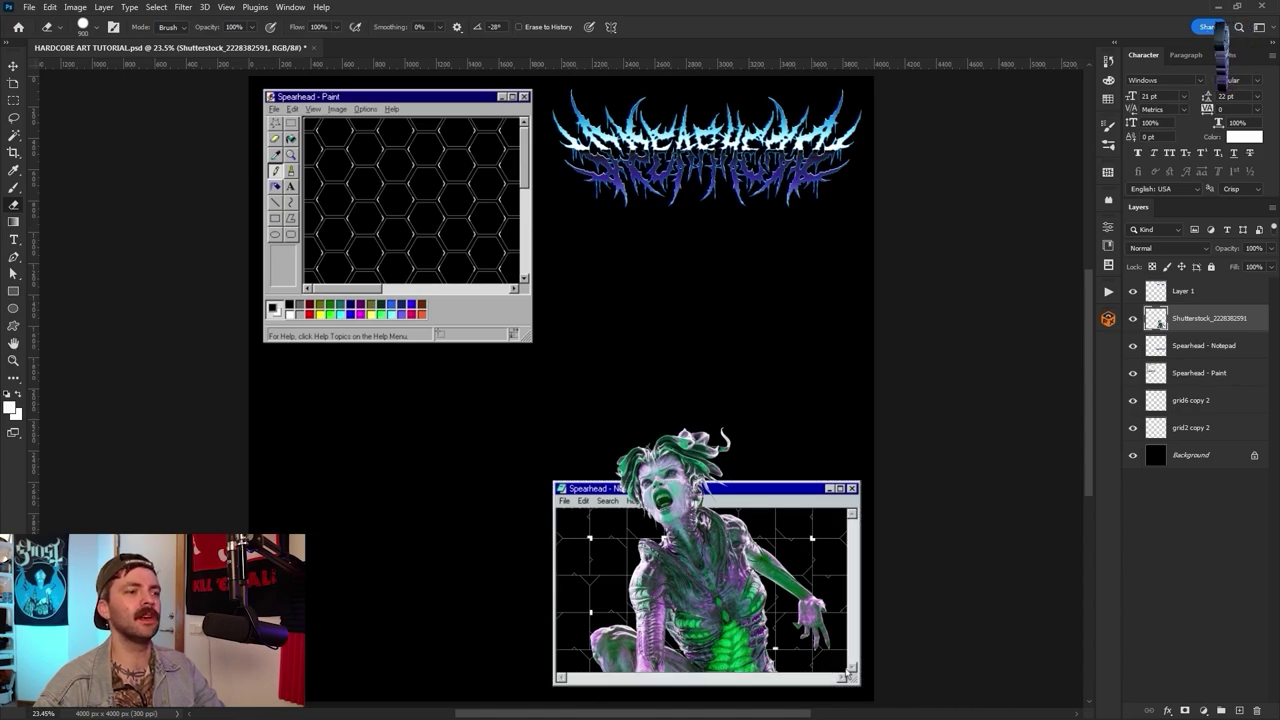
# - Place the skeleton hand, skull and female skeleton images on the canvas and rasterize the hand layer
pyautogui.moveTo(850, 441); pyautogui.dragTo(848, 442)
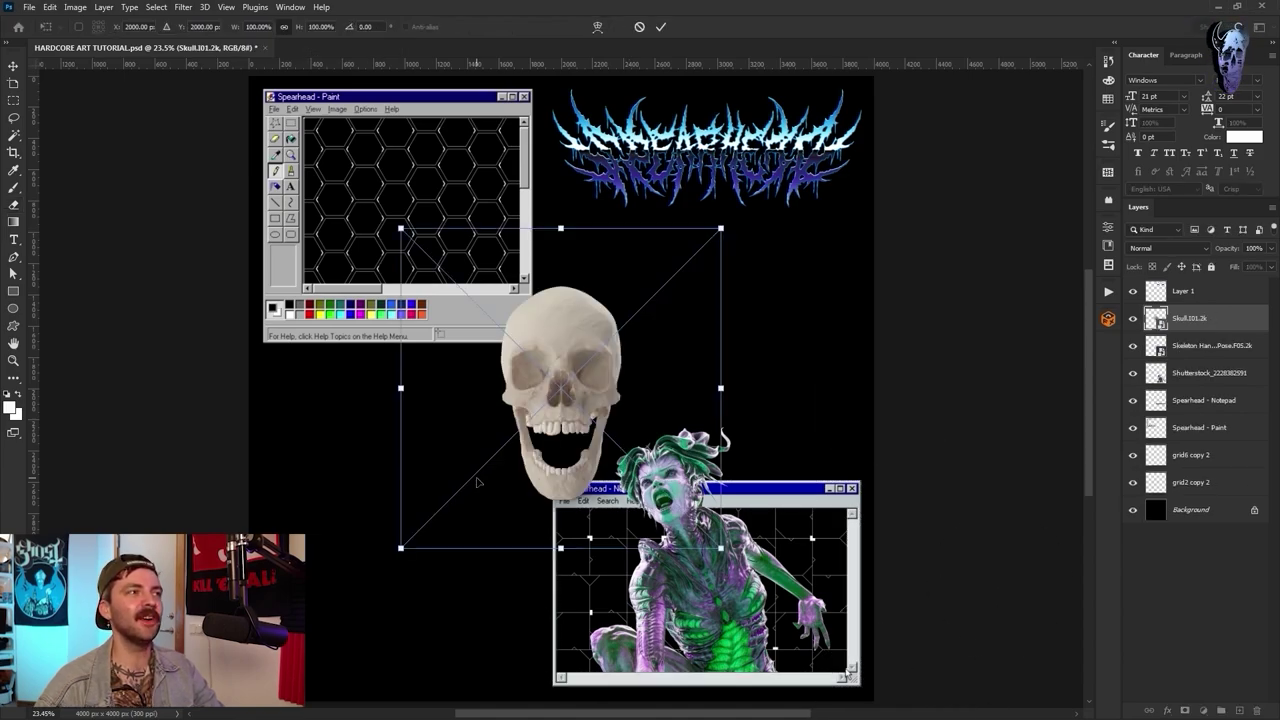
pyautogui.rightClick(1180, 385)
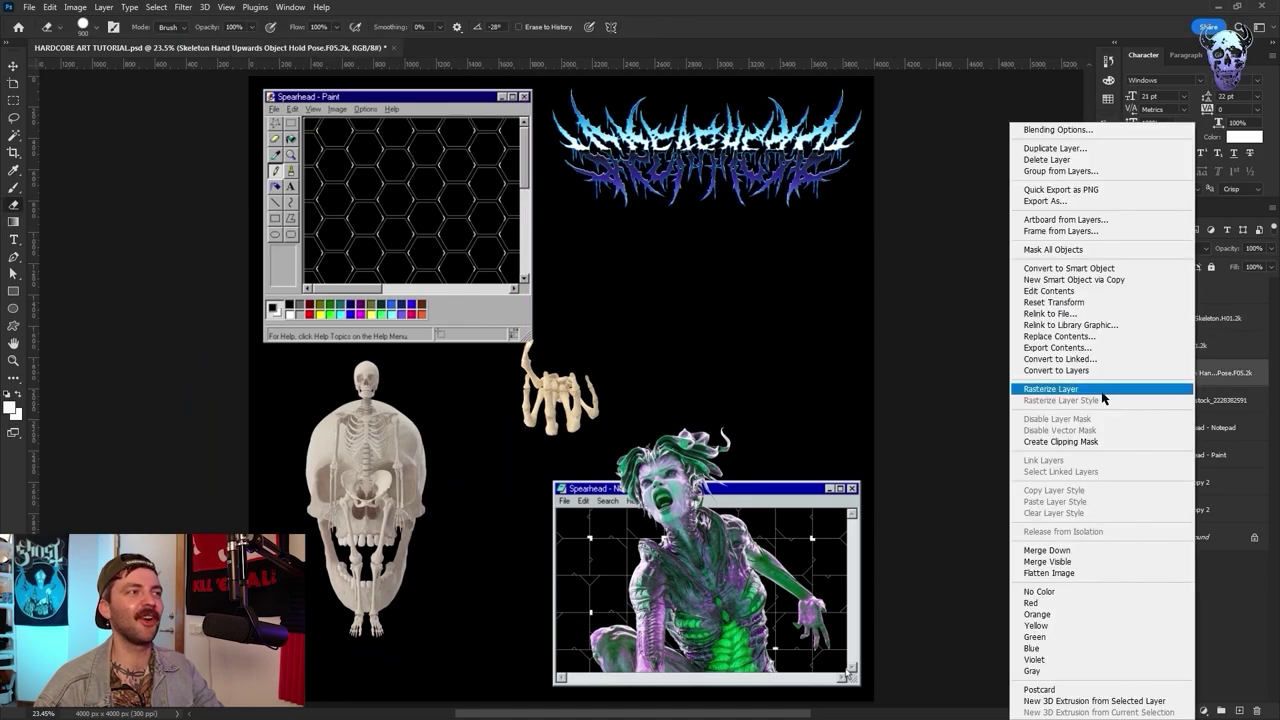
pyautogui.click(1178, 391)
# - Sharpen the skeleton hand's cutout by refining its selection edge with 100% contrast and clearing everything outside it
pyautogui.click(156, 7)
pyautogui.keyDown('shift'); pyautogui.click(199, 197); pyautogui.keyUp('shift')
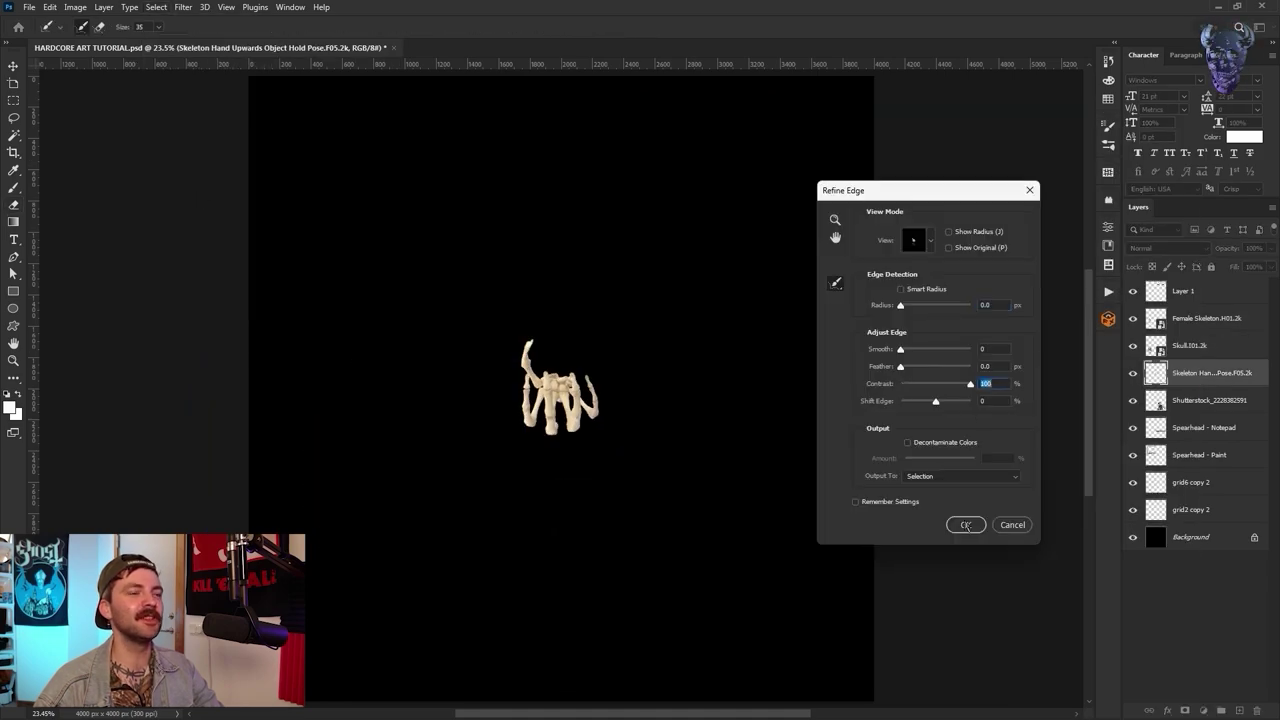
pyautogui.click(966, 524)
pyautogui.press('m')
pyautogui.rightClick(608, 235)
pyautogui.click(630, 255)
pyautogui.hotkey('ctrl', 'd')
# - Rotate the skeleton hand by -90° and move it over the toolbox side of the Paint window
pyautogui.hotkey('ctrl', 't')
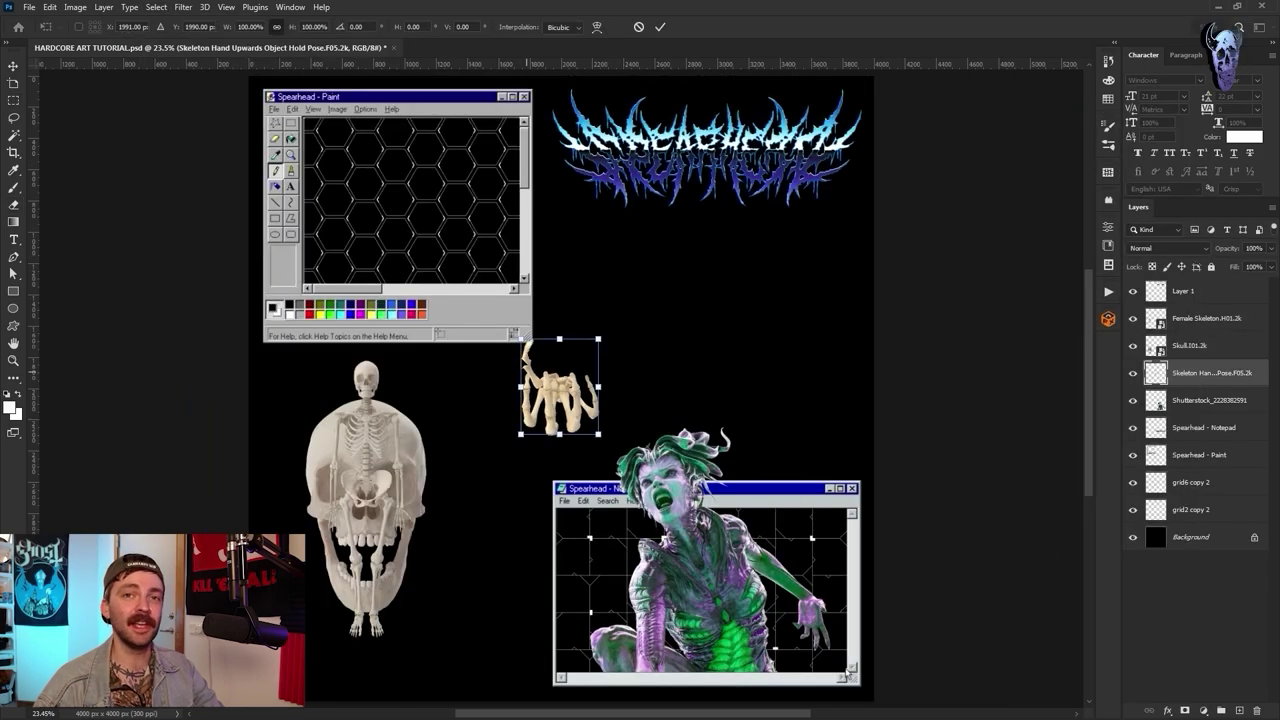
pyautogui.moveTo(612, 440); pyautogui.dragTo(613, 335)
pyautogui.moveTo(587, 387)
pyautogui.mouseDown()
pyautogui.moveTo(330, 210)
pyautogui.moveTo(340, 215)
pyautogui.mouseUp()
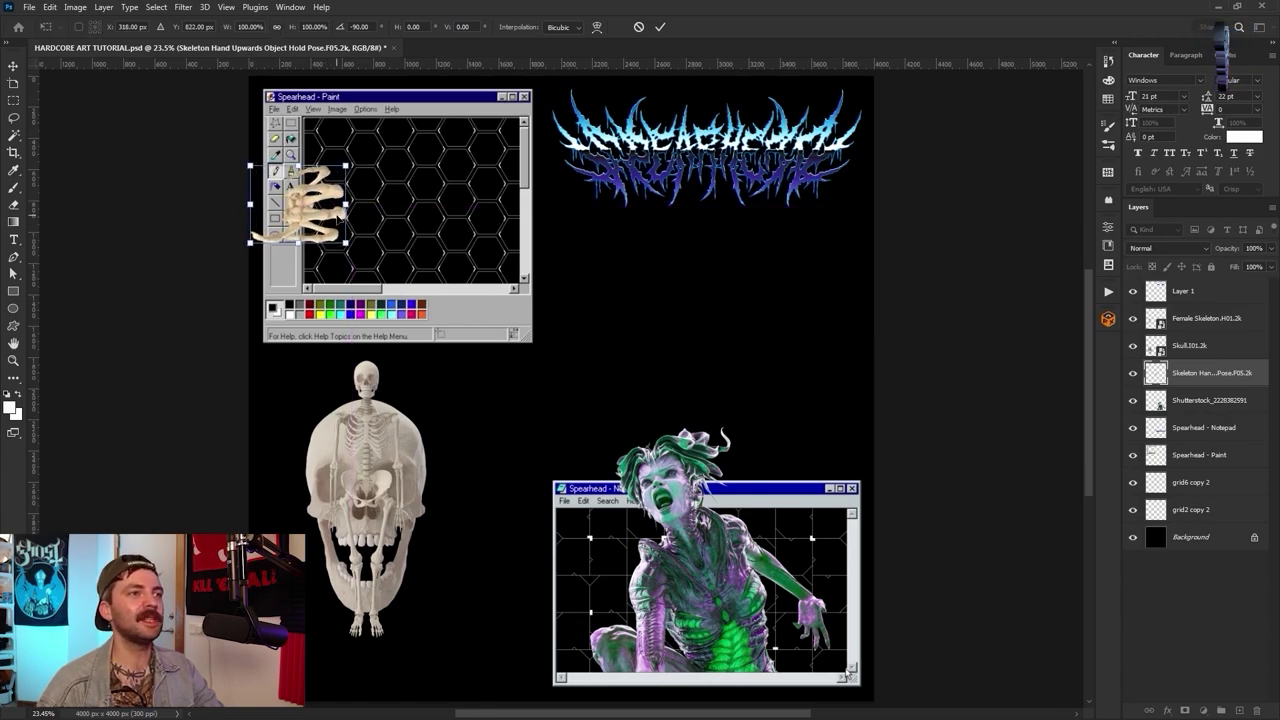
pyautogui.press('Return')
# - Duplicate the skeleton hand layer, hide the copy as a backup, and return to the original hand layer
pyautogui.hotkey('ctrl', '+')
pyautogui.hotkey('ctrl', '+')
pyautogui.hotkey('ctrl', '+')
pyautogui.moveTo(254, 188); pyautogui.dragTo(620, 520)
pyautogui.rightClick(1190, 376)
pyautogui.click(1160, 402)
pyautogui.click(1247, 353)
pyautogui.click(1133, 373)
pyautogui.click(1190, 408)
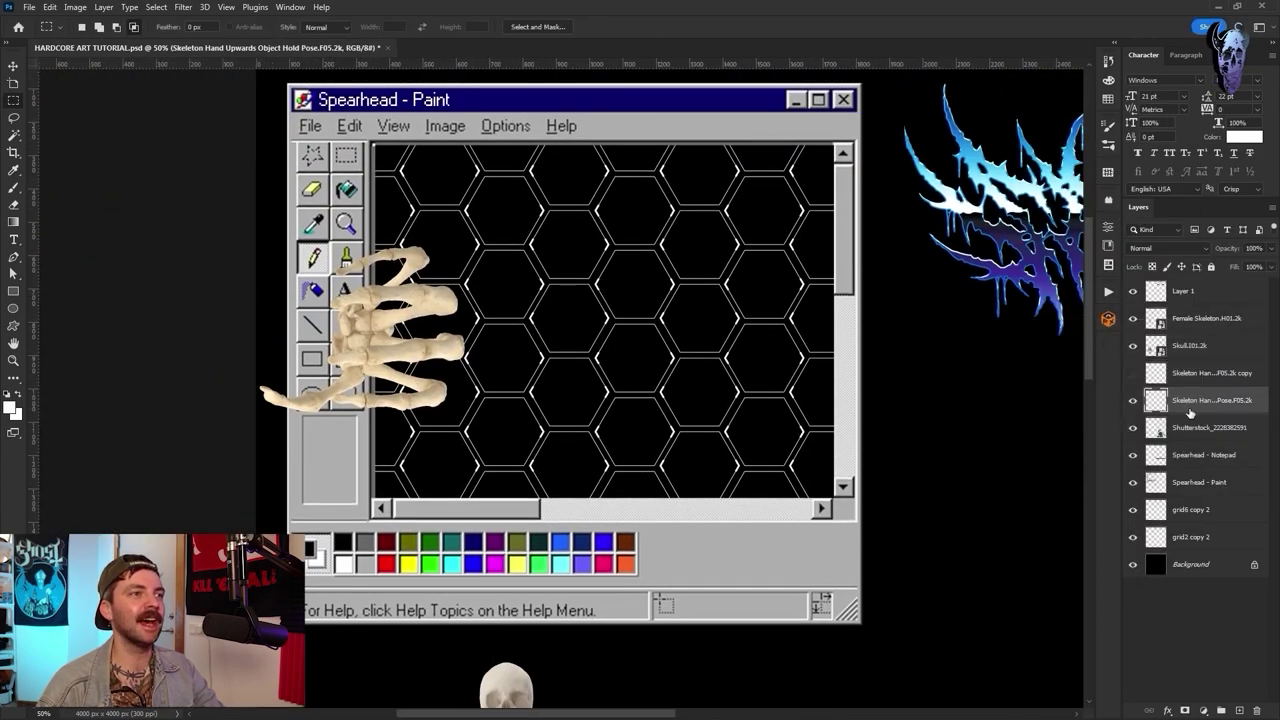
# - Erase the unwanted thumb and palm parts over the Paint window's frame so only the fingers grip its edge
pyautogui.keyDown('ctrl'); pyautogui.click(1156, 483); pyautogui.keyUp('ctrl')
pyautogui.click(13, 205)
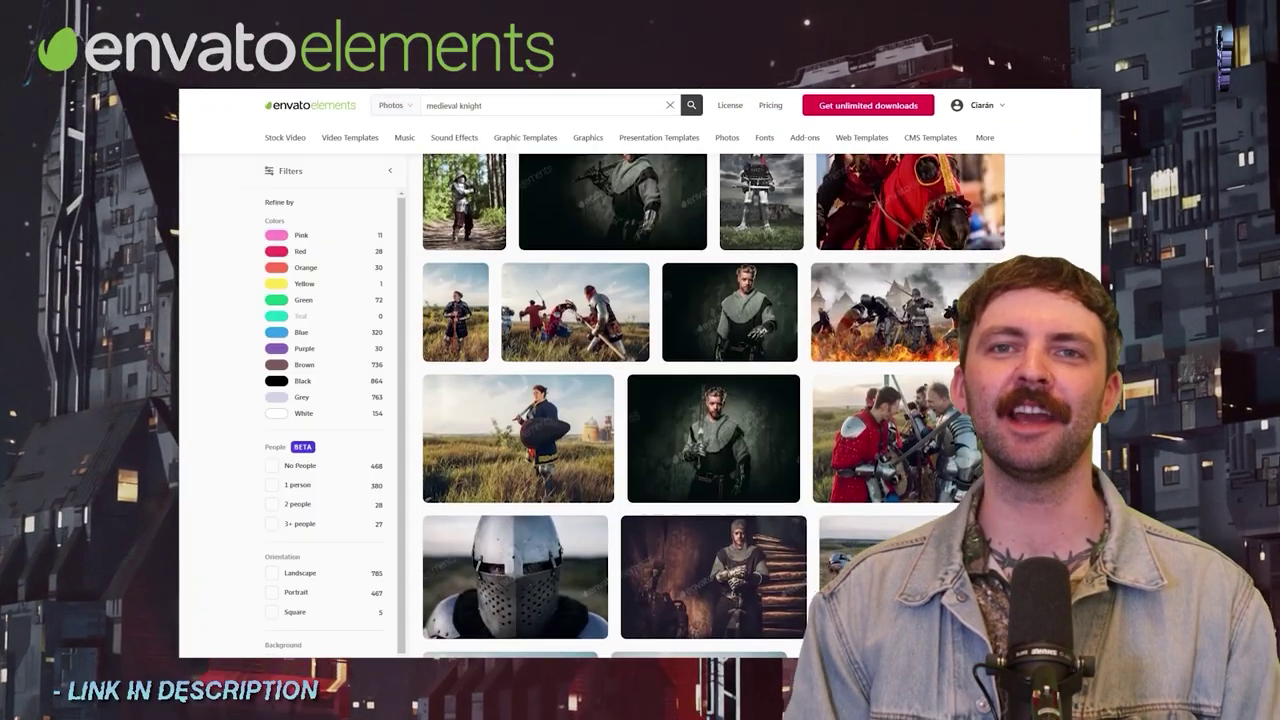
pyautogui.scroll(-3, 700, 400)
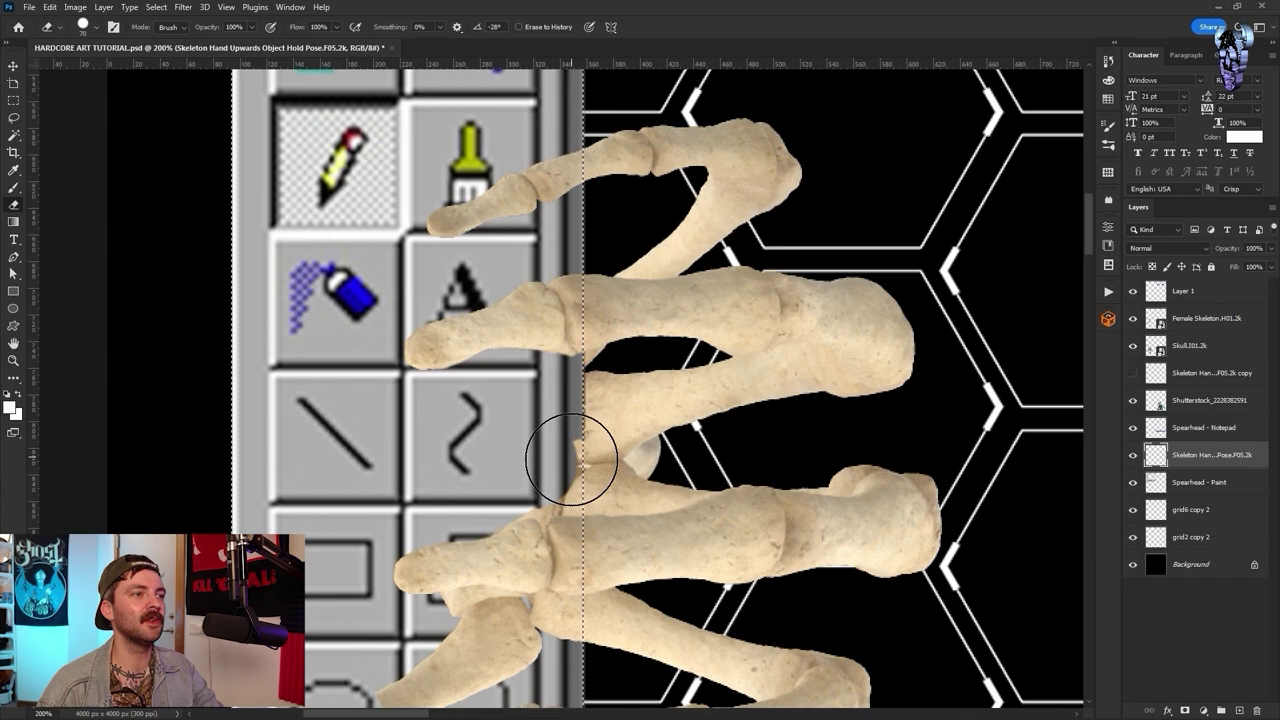
pyautogui.scroll(-5, 505, 475)
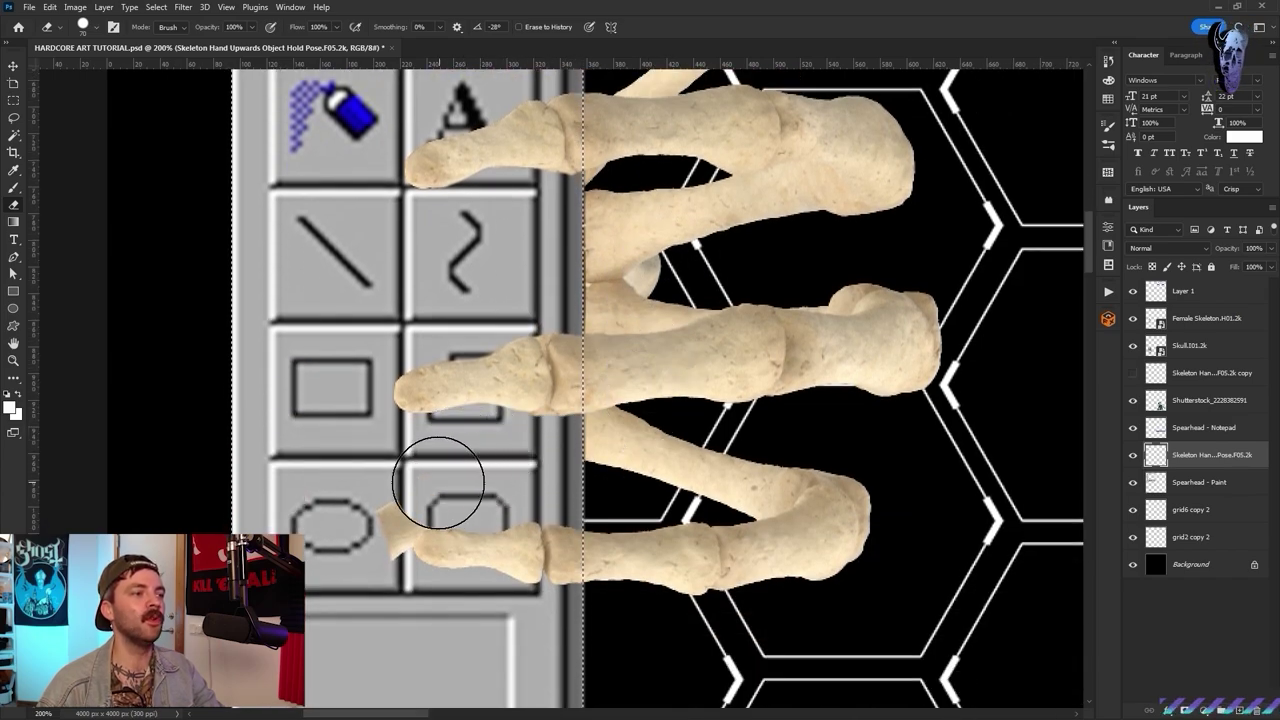
pyautogui.scroll(4, 586, 386)
pyautogui.press('l')
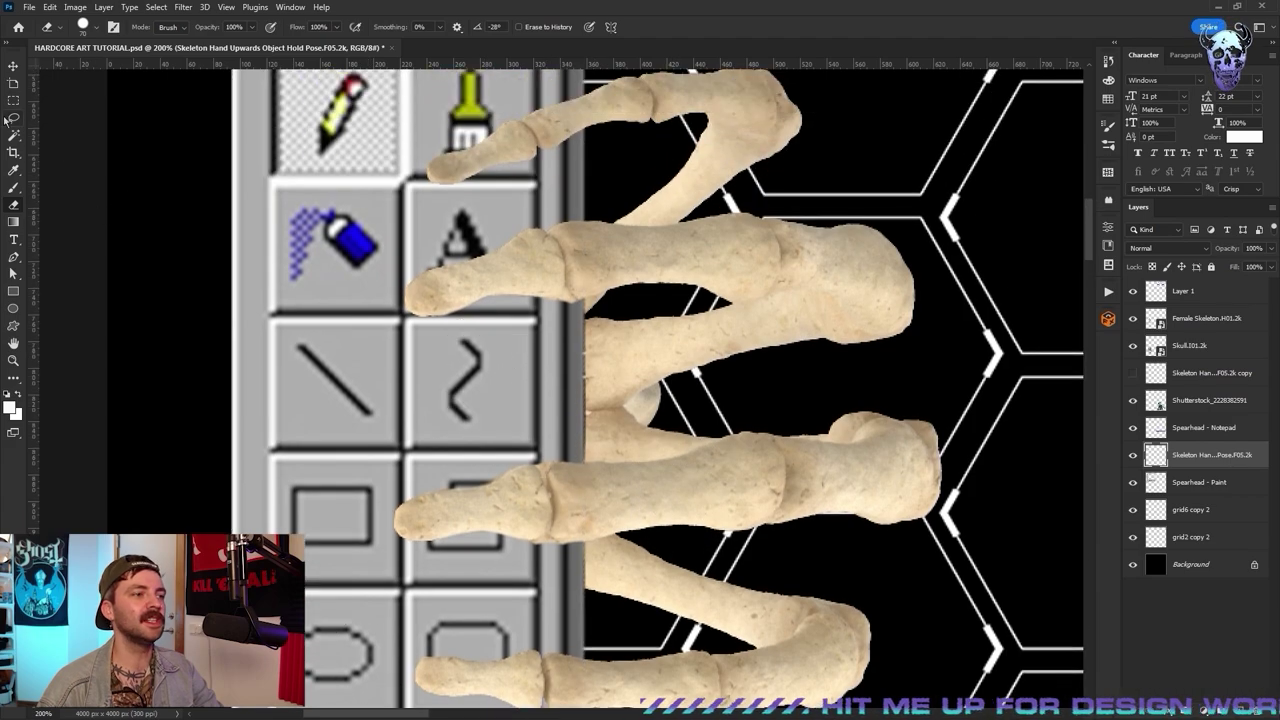
pyautogui.moveTo(534, 467); pyautogui.dragTo(562, 453)
pyautogui.moveTo(550, 304)
pyautogui.mouseDown()
pyautogui.moveTo(577, 301)
pyautogui.moveTo(568, 291)
pyautogui.mouseUp()
pyautogui.hotkey('ctrl', 'd')
# - Duplicate the cleaned hand, flip the copy horizontally, and place it on the opposite edge of the Paint window
pyautogui.hotkey('ctrl', '0')
pyautogui.moveTo(563, 500); pyautogui.dragTo(690, 607)
pyautogui.rightClick(1208, 455)
pyautogui.click(1060, 214)
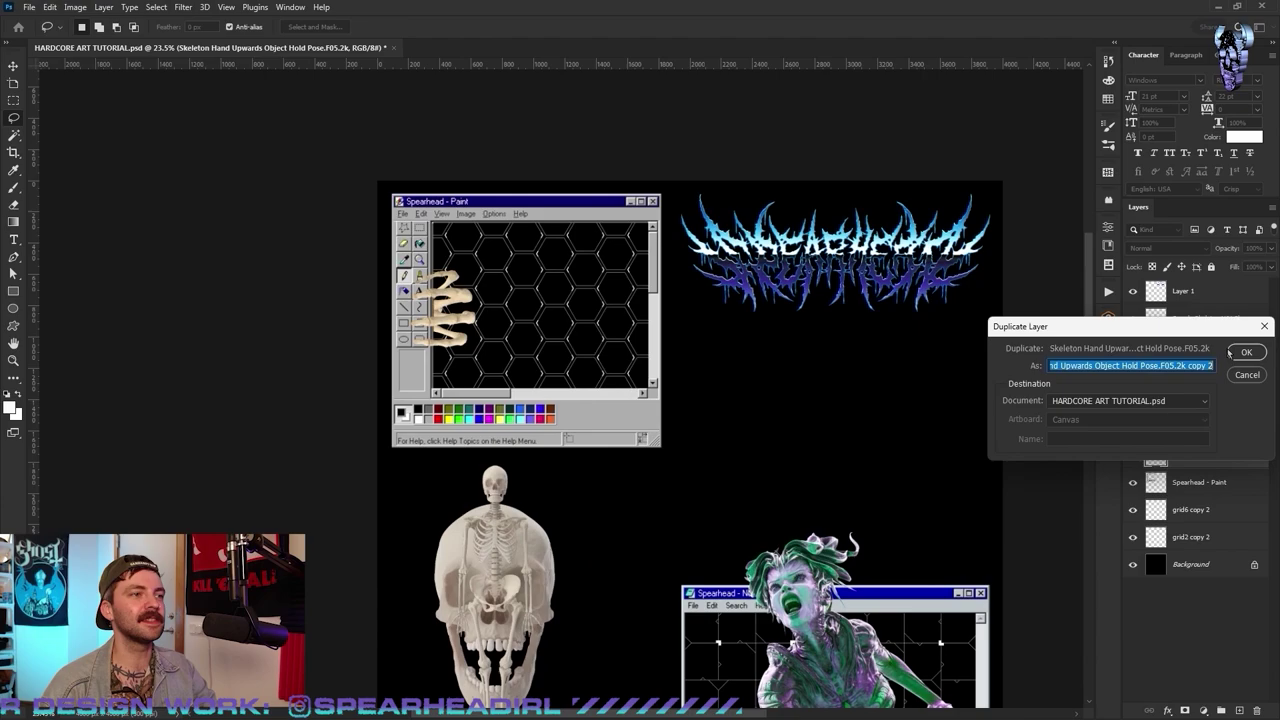
pyautogui.press('Return')
pyautogui.click(49, 7)
pyautogui.moveTo(127, 317)
pyautogui.click(246, 557)
pyautogui.hotkey('ctrl', 't')
pyautogui.moveTo(464, 321); pyautogui.dragTo(661, 325)
pyautogui.press('Return')
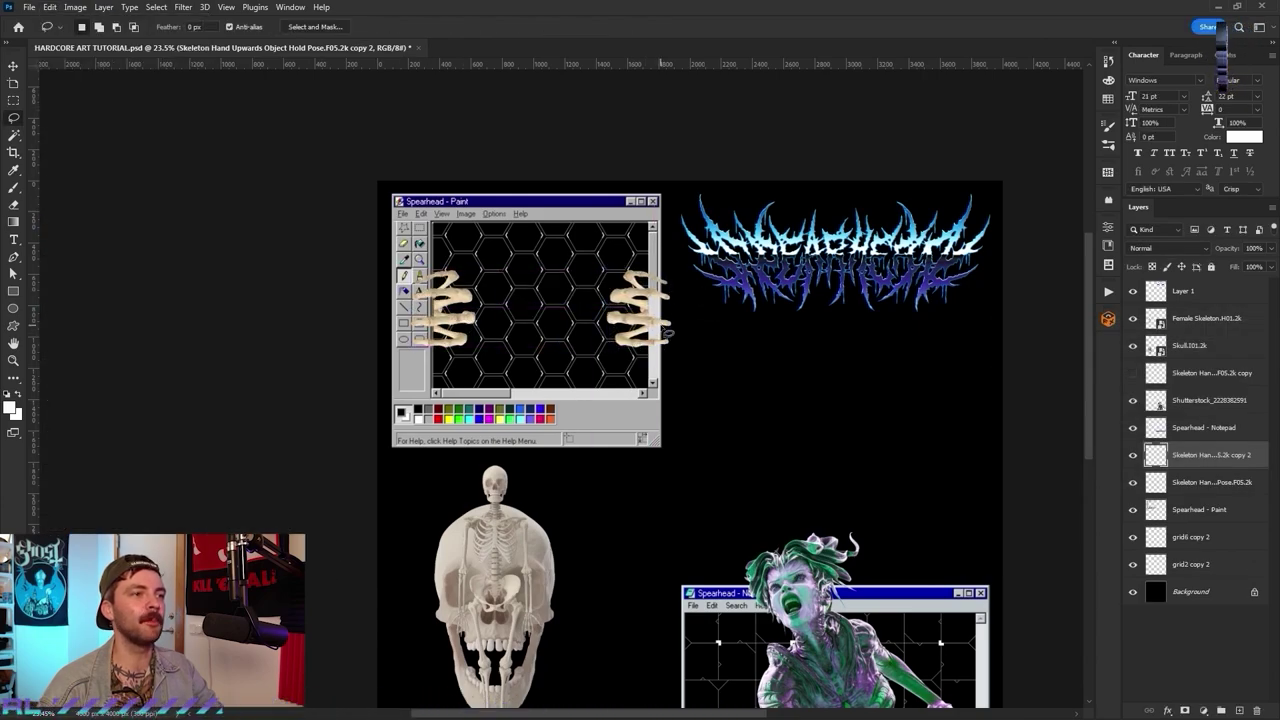
# - Place the skull layer just above the hand layers, rasterize it, and move the skull up over the Paint window
pyautogui.moveTo(1202, 427); pyautogui.dragTo(1197, 434)
pyautogui.rightClick(1195, 427)
pyautogui.click(1088, 390)
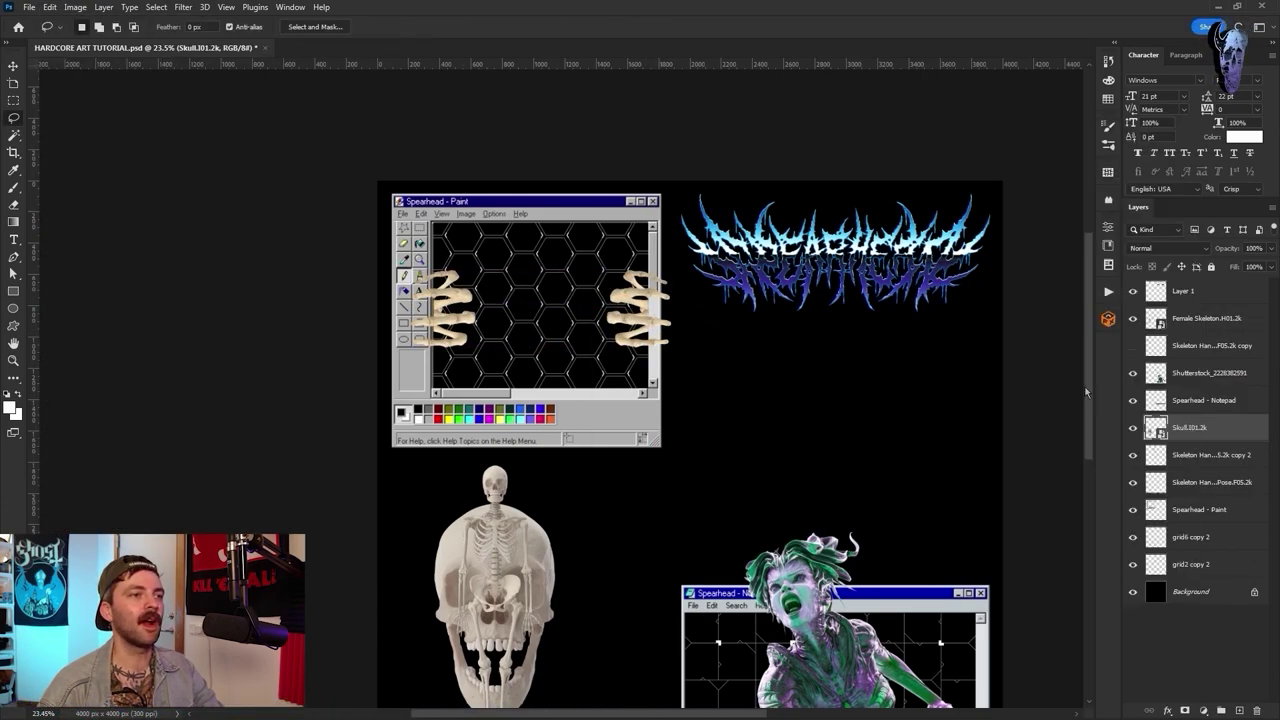
pyautogui.hotkey('ctrl', 't')
pyautogui.moveTo(521, 615); pyautogui.dragTo(606, 432)
pyautogui.press('Return')
# - Clean up the skull's cutout by refining its selection edge and clearing the unwanted fringe
pyautogui.keyDown('ctrl'); pyautogui.click(1156, 428); pyautogui.keyUp('ctrl')
pyautogui.click(156, 7)
pyautogui.click(966, 524)
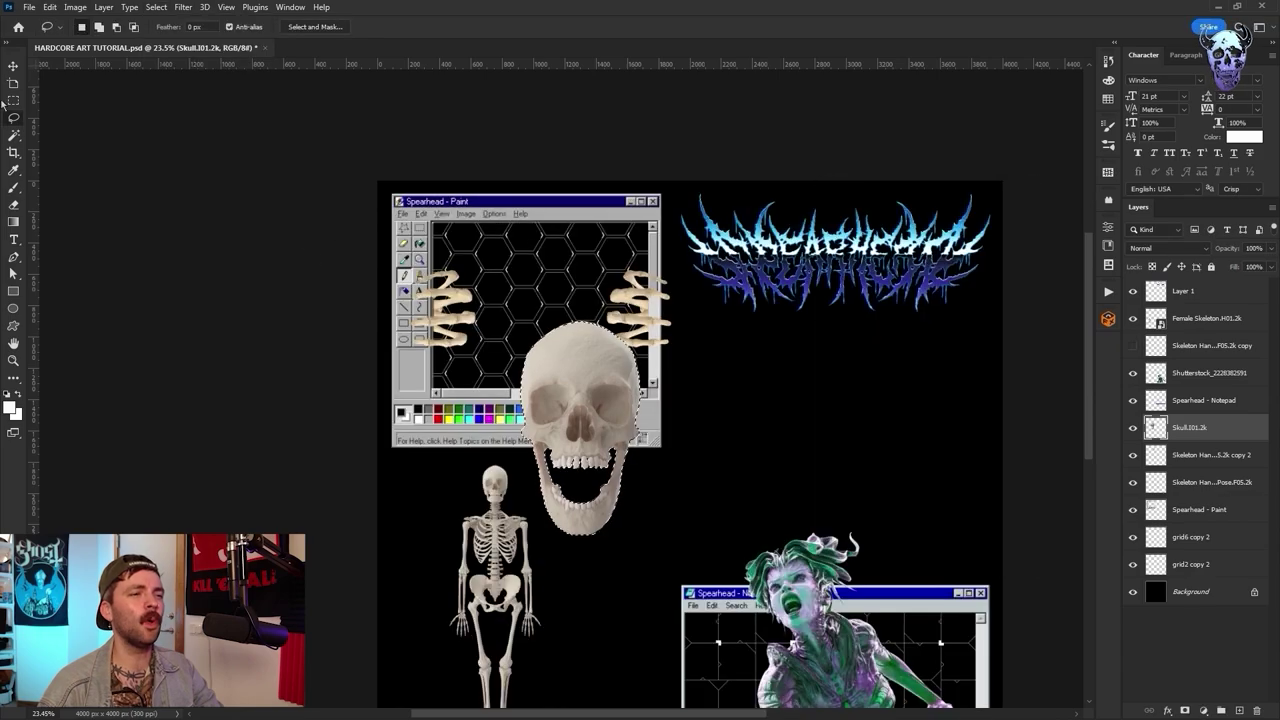
pyautogui.press('Delete')
pyautogui.hotkey('ctrl', 'd')
# - Scale the skull to about 74% and centre it horizontally on the Paint window's drawing area
pyautogui.hotkey('ctrl', 't')
pyautogui.moveTo(580, 535)
pyautogui.mouseDown()
pyautogui.moveTo(580, 473)
pyautogui.moveTo(537, 324)
pyautogui.mouseUp()
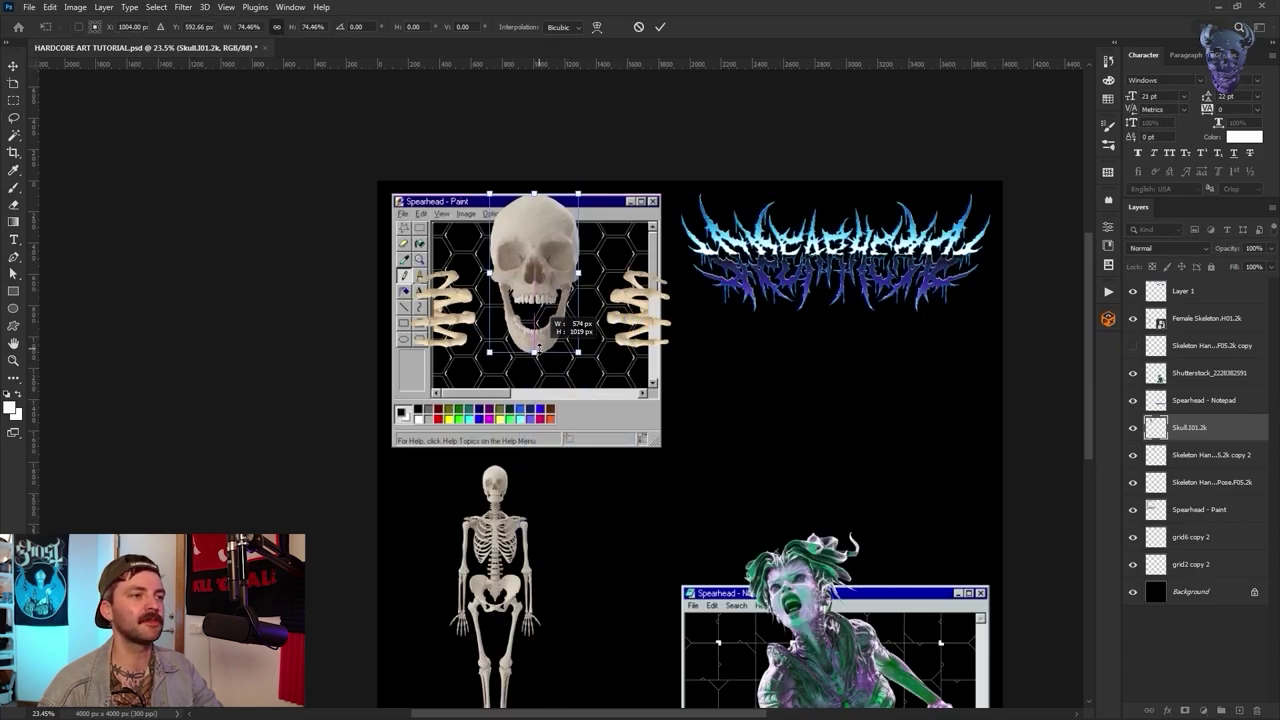
pyautogui.press('Return')
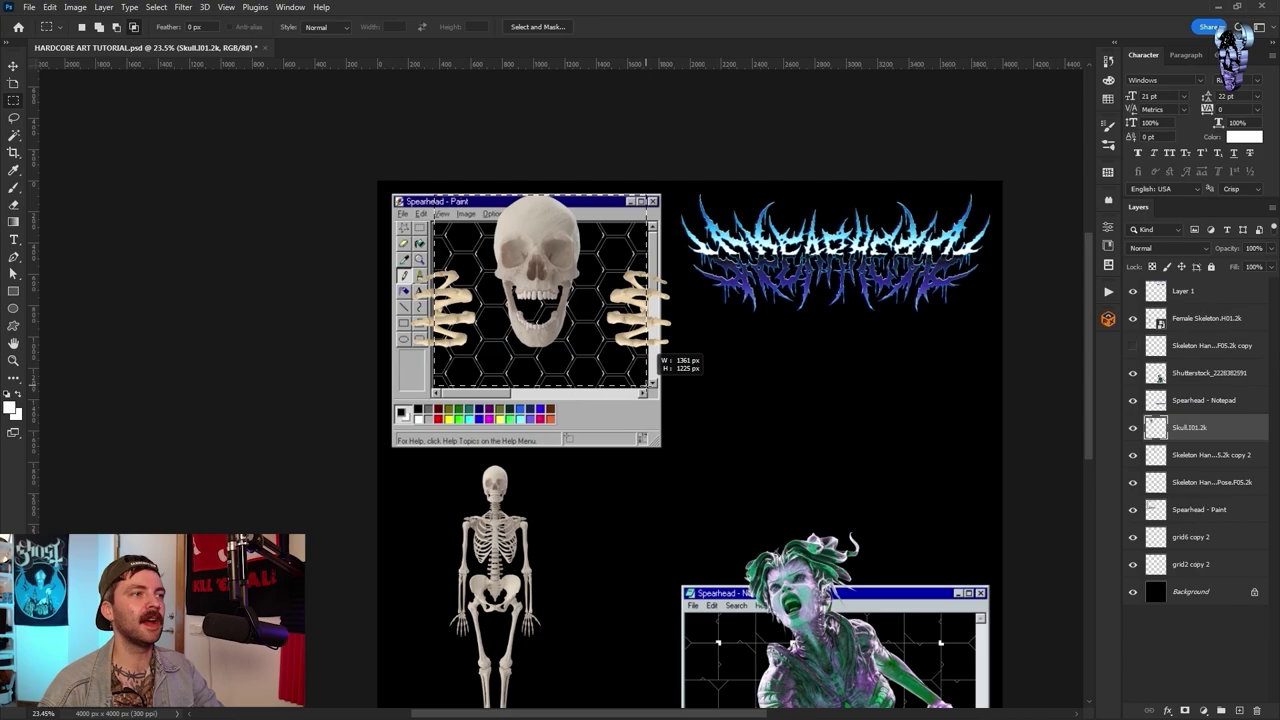
pyautogui.click(12, 66)
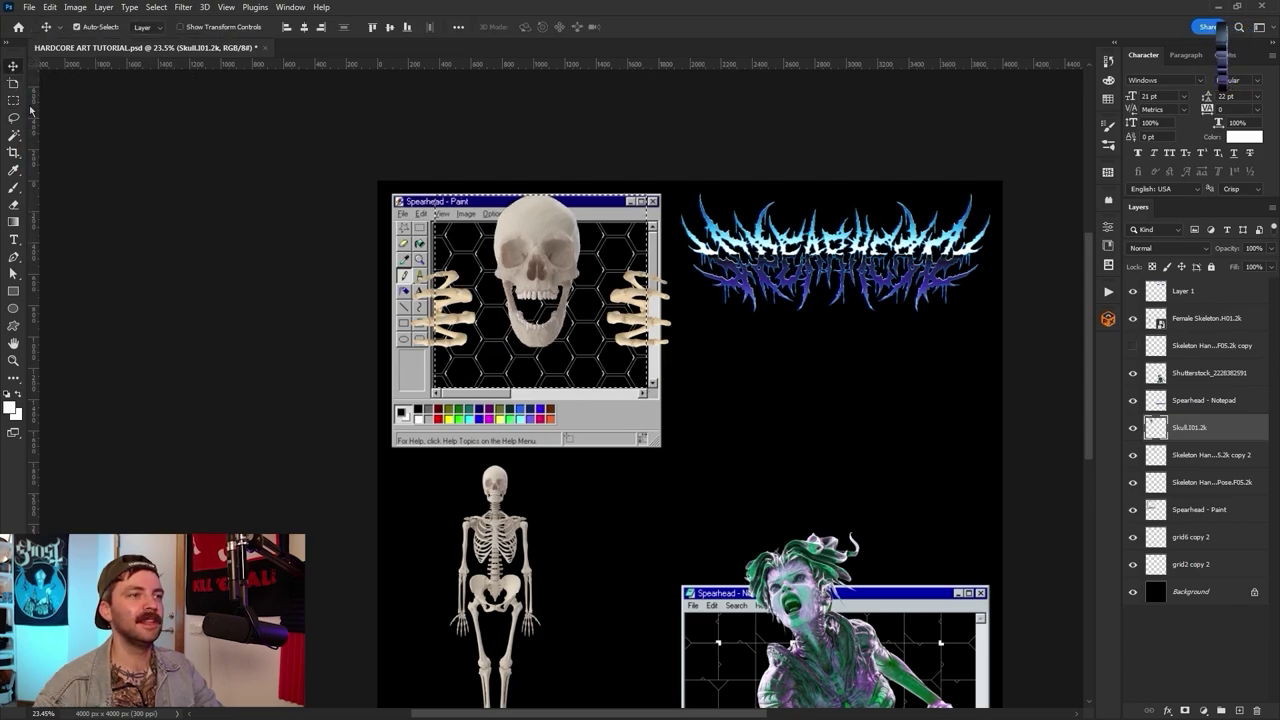
pyautogui.click(304, 28)
pyautogui.hotkey('ctrl', 'd')
# - Enlarge both skeleton hands together so they better match the size of the skull
pyautogui.click(1205, 456)
pyautogui.keyDown('shift'); pyautogui.click(1203, 481); pyautogui.keyUp('shift')
pyautogui.hotkey('ctrl', 't')
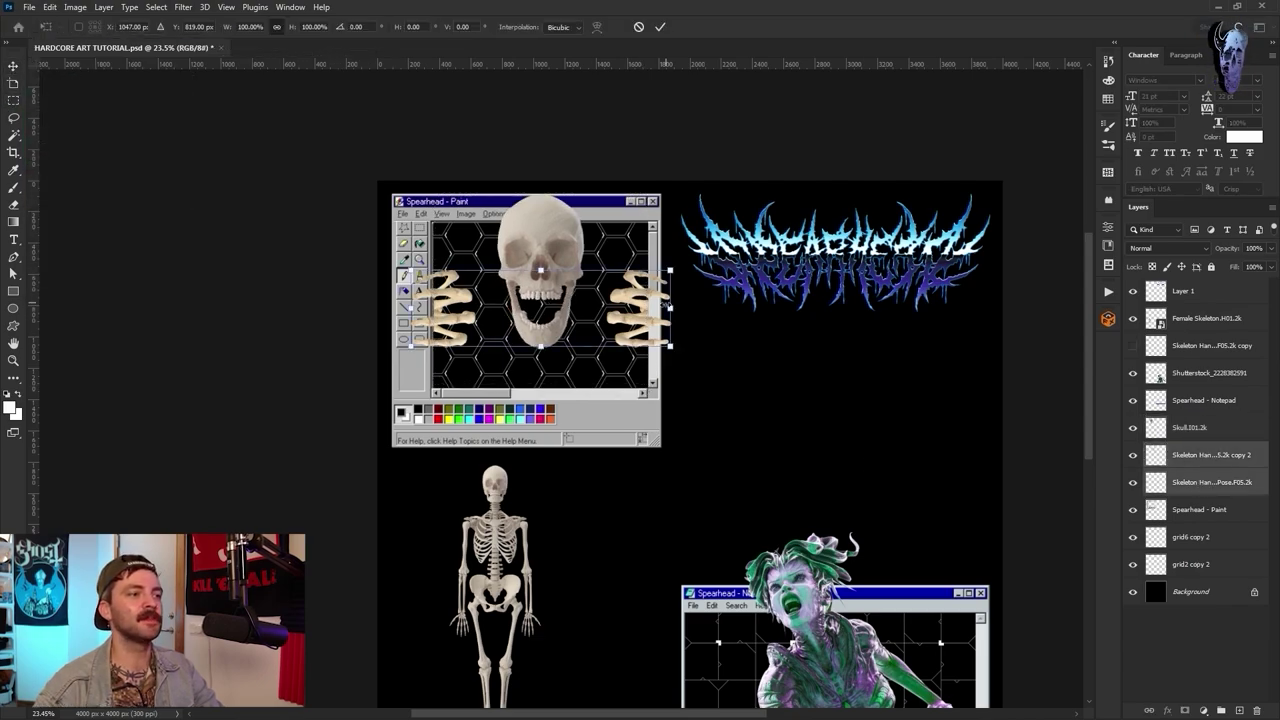
pyautogui.moveTo(670, 308)
pyautogui.mouseDown()
pyautogui.moveTo(708, 314)
pyautogui.moveTo(690, 310)
pyautogui.mouseUp()
pyautogui.press('Return')
# - Nudge the flipped hand inward until its fingers wrap around the Paint window's scrollbar edge
pyautogui.click(1205, 459)
pyautogui.hotkey('ctrl', 't')
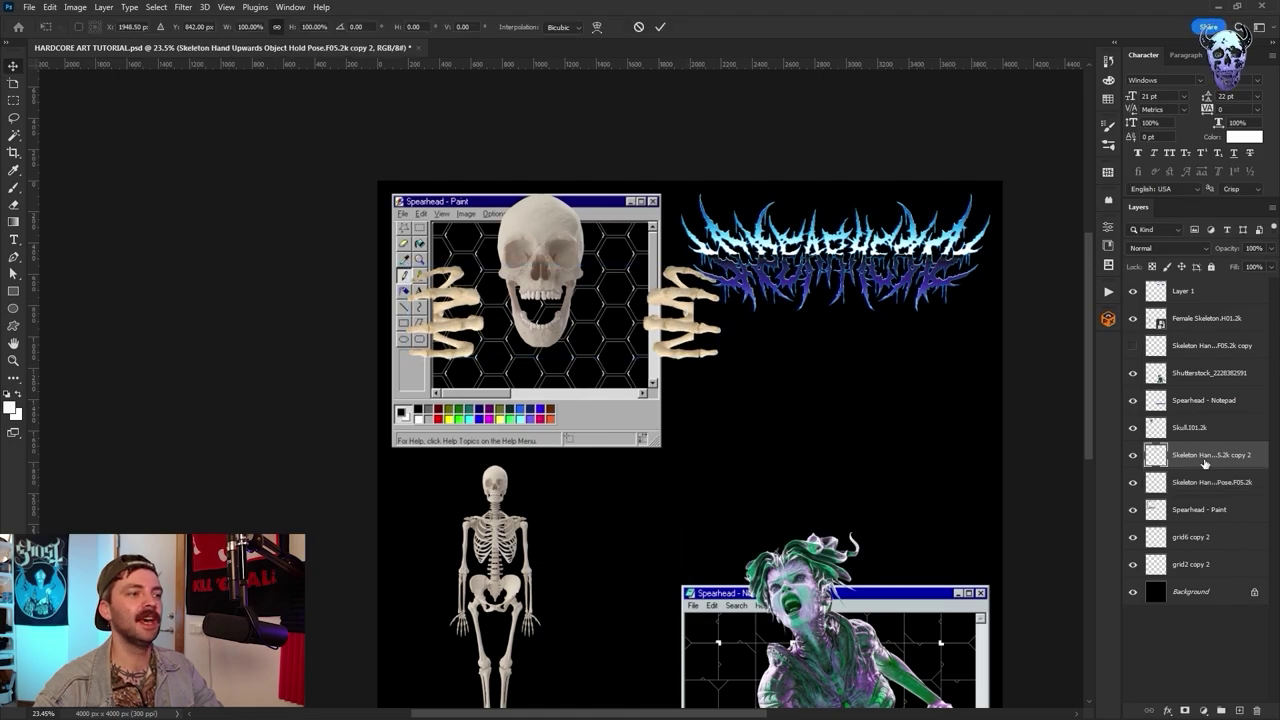
pyautogui.hotkey('shift', 'Left')
pyautogui.hotkey('shift', 'Left')
pyautogui.hotkey('shift', 'Left')
pyautogui.hotkey('shift', 'Left')
pyautogui.hotkey('shift', 'Left')
pyautogui.hotkey('shift', 'Left')
pyautogui.hotkey('shift', 'Left')
pyautogui.press('Return')
# - Copy the female skeleton's upper body to its own layer, enlarged beneath the skull and arranged behind the Paint window
pyautogui.scroll(-1, 586, 360)
pyautogui.scroll(1, 590, 365)
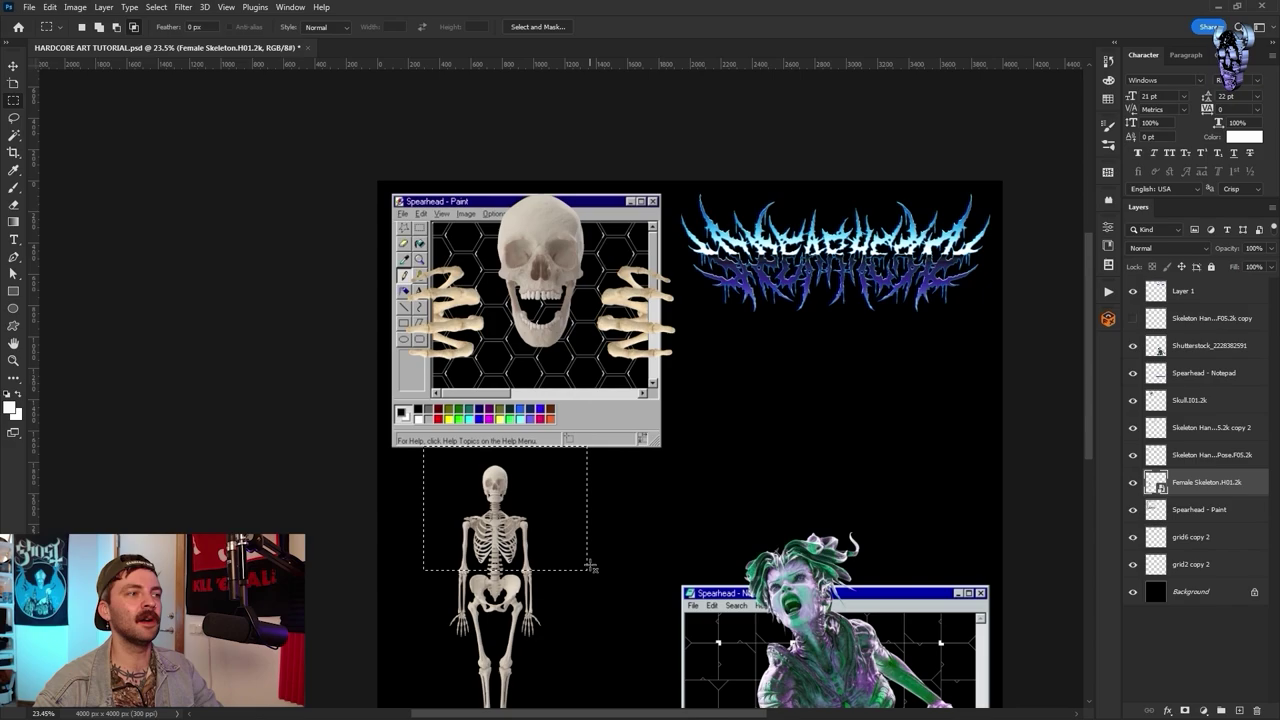
pyautogui.hotkey('ctrl', 'j')
pyautogui.hotkey('ctrl', 't')
pyautogui.moveTo(531, 517)
pyautogui.mouseDown()
pyautogui.moveTo(682, 516)
pyautogui.moveTo(584, 345)
pyautogui.mouseUp()
pyautogui.press('Return')
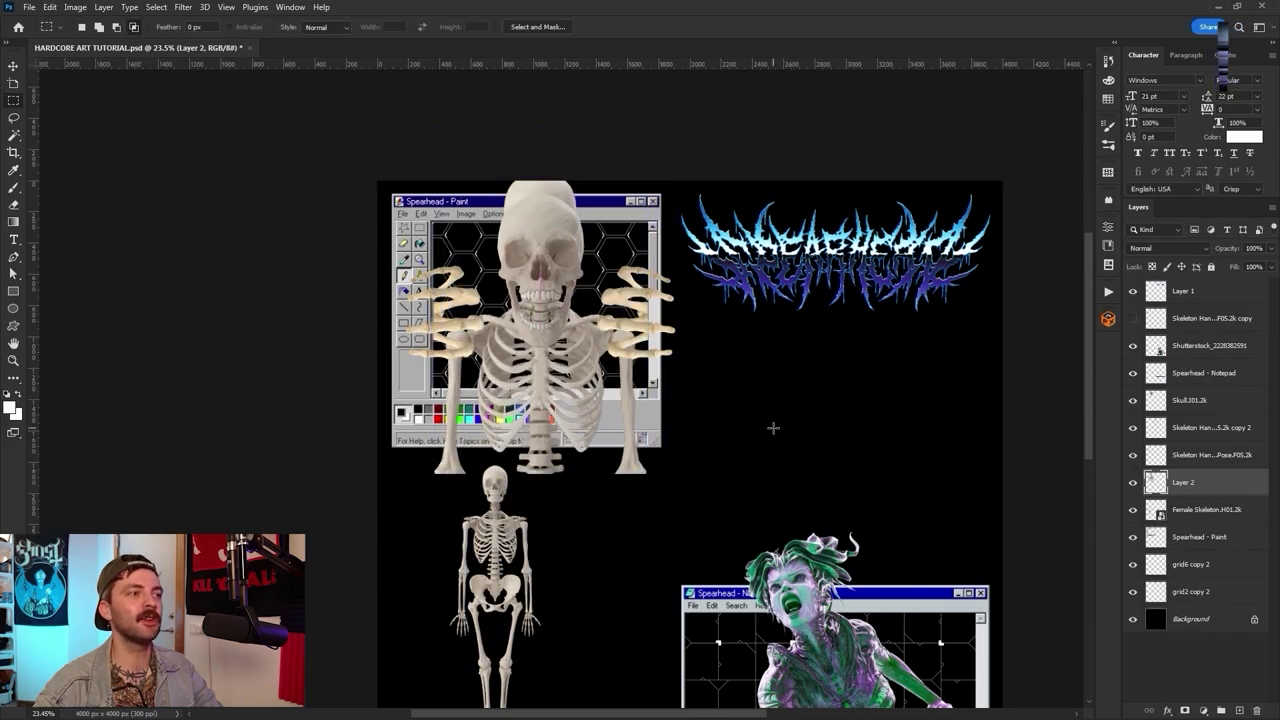
pyautogui.hotkey('ctrl', '[')
pyautogui.hotkey('ctrl', '[')
# - Cut the arm on the toolbox side to a new layer, rotate it about 37° outward from the shoulder, and merge it back
pyautogui.scroll(1, 499, 392)
pyautogui.hotkey('ctrl', '+')
pyautogui.hotkey('ctrl', '+')
pyautogui.hotkey('ctrl', '+')
pyautogui.moveTo(494, 426)
pyautogui.mouseDown()
pyautogui.moveTo(606, 405)
pyautogui.moveTo(620, 421)
pyautogui.mouseUp()
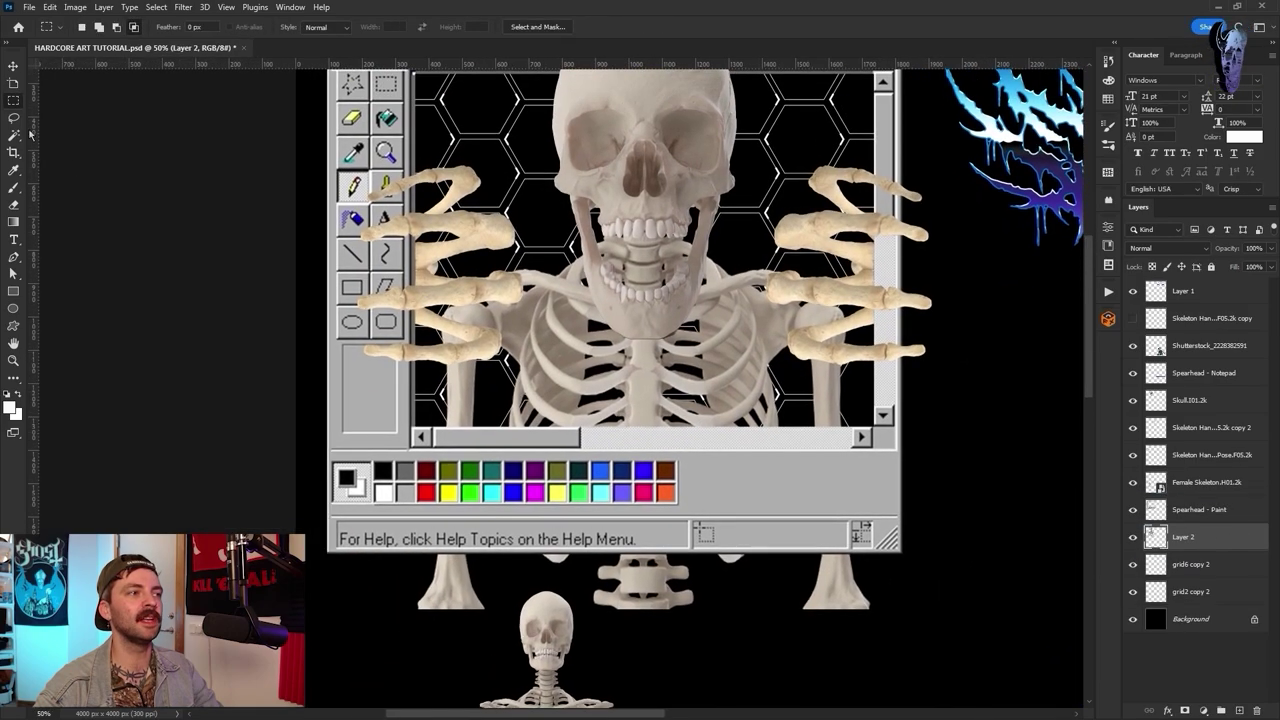
pyautogui.hotkey('ctrl', 'shift', 'j')
pyautogui.hotkey('ctrl', 't')
pyautogui.moveTo(510, 300); pyautogui.dragTo(578, 377)
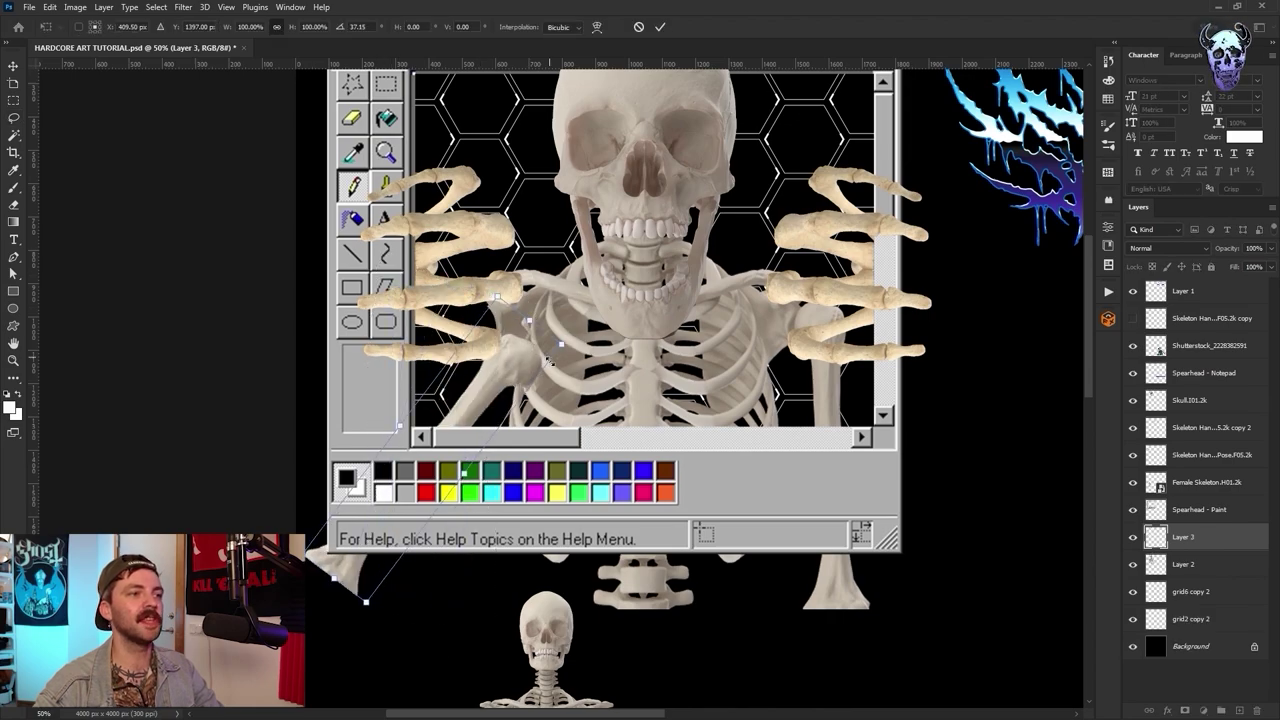
pyautogui.moveTo(478, 382); pyautogui.dragTo(445, 340)
pyautogui.press('Return')
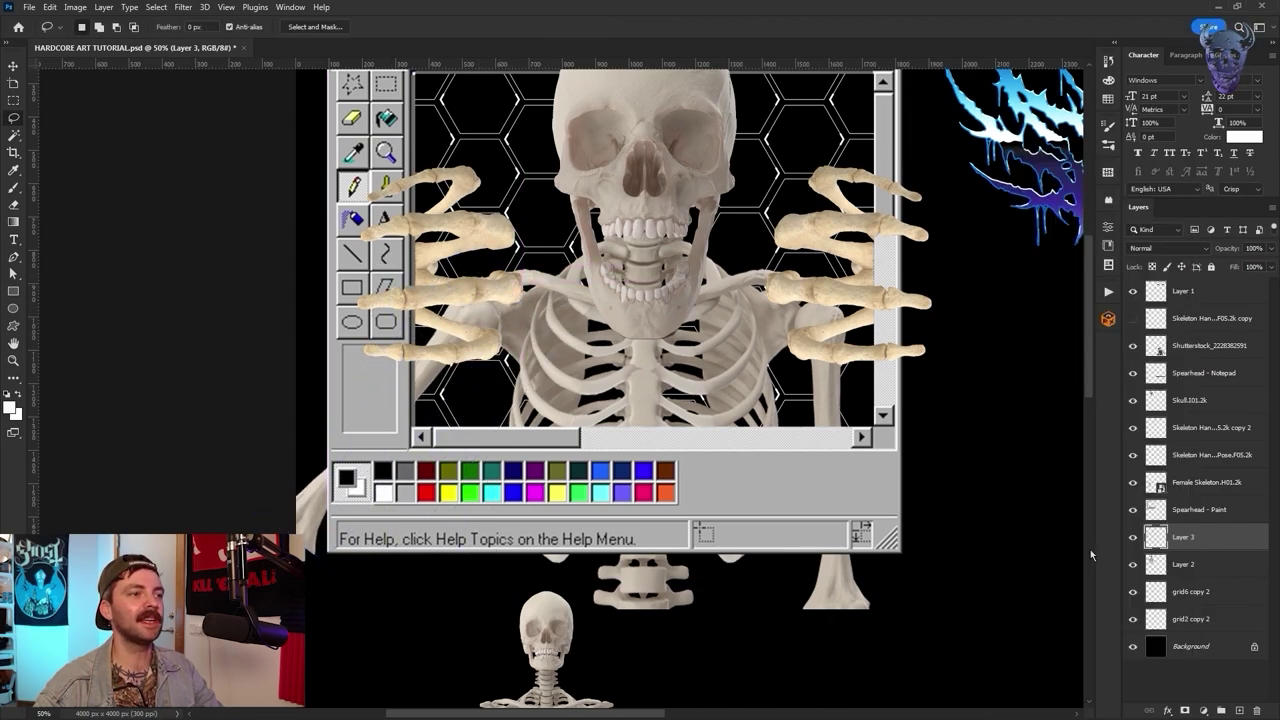
pyautogui.hotkey('ctrl', 'e')
# - Copy the skeleton half with the rotated arm to a new layer and delete the full upper-body layer
pyautogui.scroll(3, 306, 503)
pyautogui.press('e')
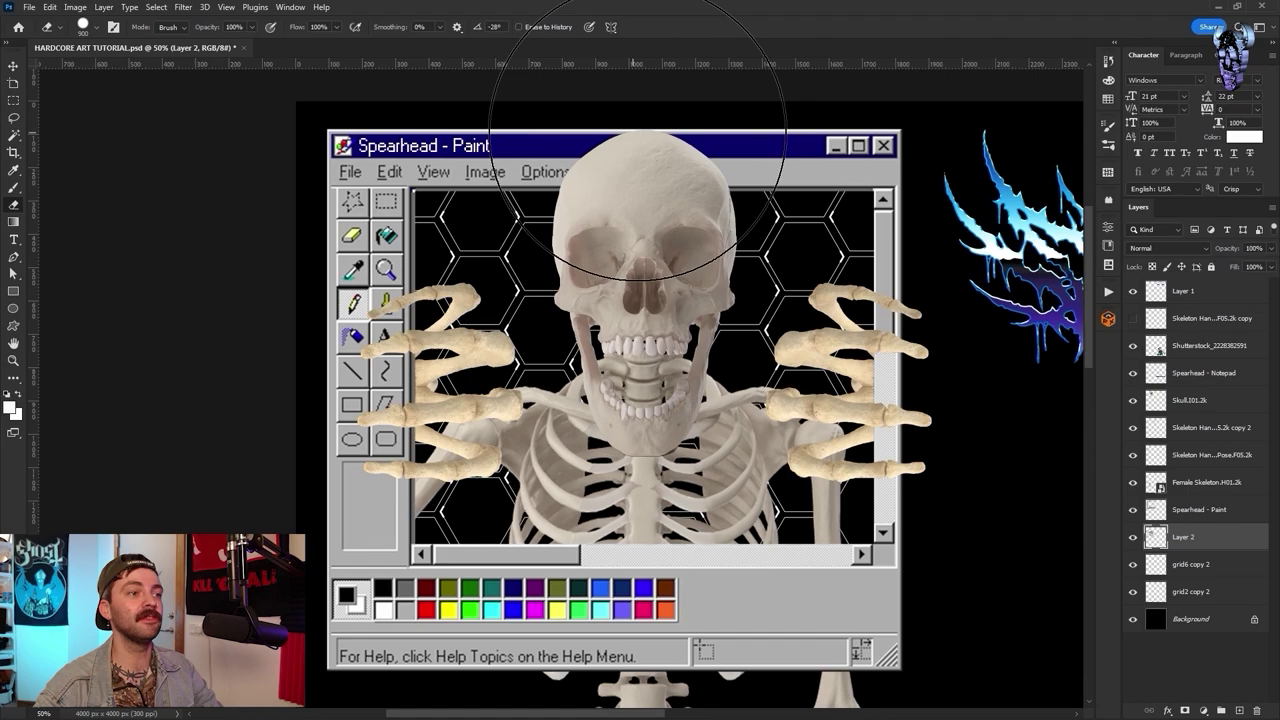
pyautogui.press('m')
pyautogui.moveTo(303, 106); pyautogui.dragTo(648, 690)
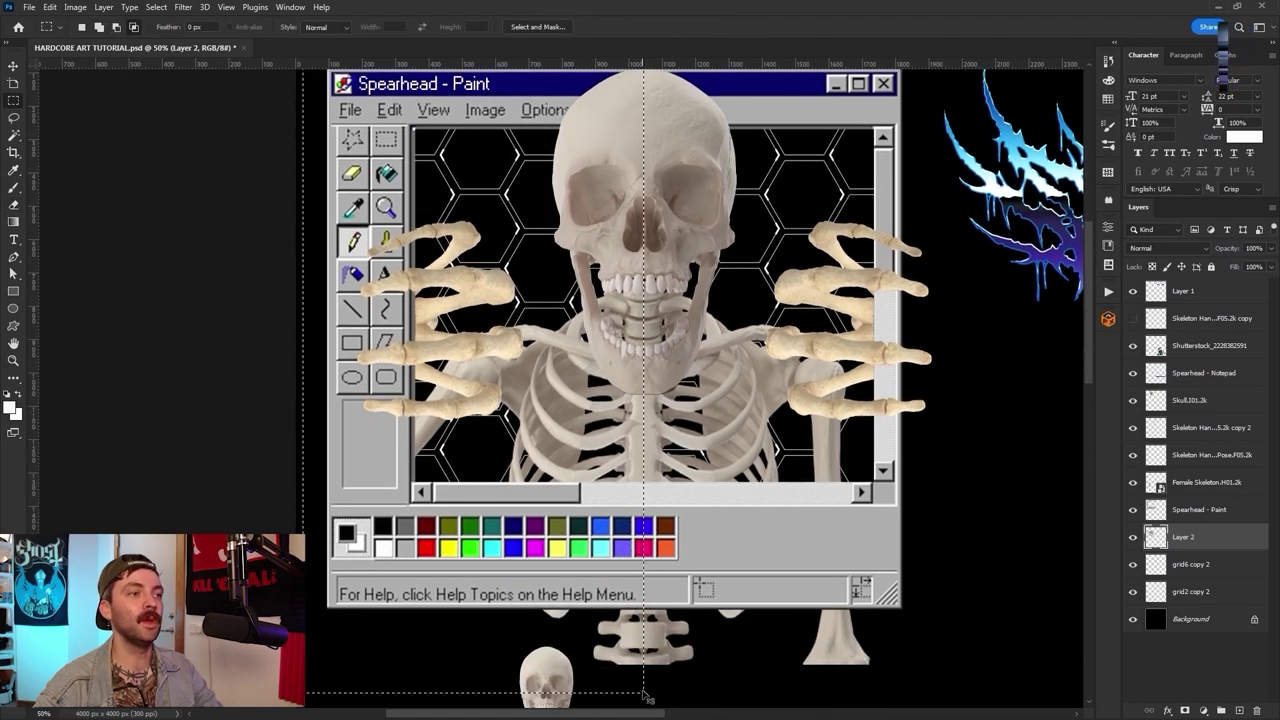
pyautogui.hotkey('ctrl', 'j')
pyautogui.hotkey('ctrl', 't')
pyautogui.moveTo(590, 516); pyautogui.dragTo(600, 510)
pyautogui.press('Escape')
pyautogui.click(1186, 565)
pyautogui.press('Delete')
# - Duplicate the half skeleton, flip the copy horizontally, and align it to complete a symmetrical ribcage
pyautogui.rightClick(1188, 540)
pyautogui.click(1120, 228)
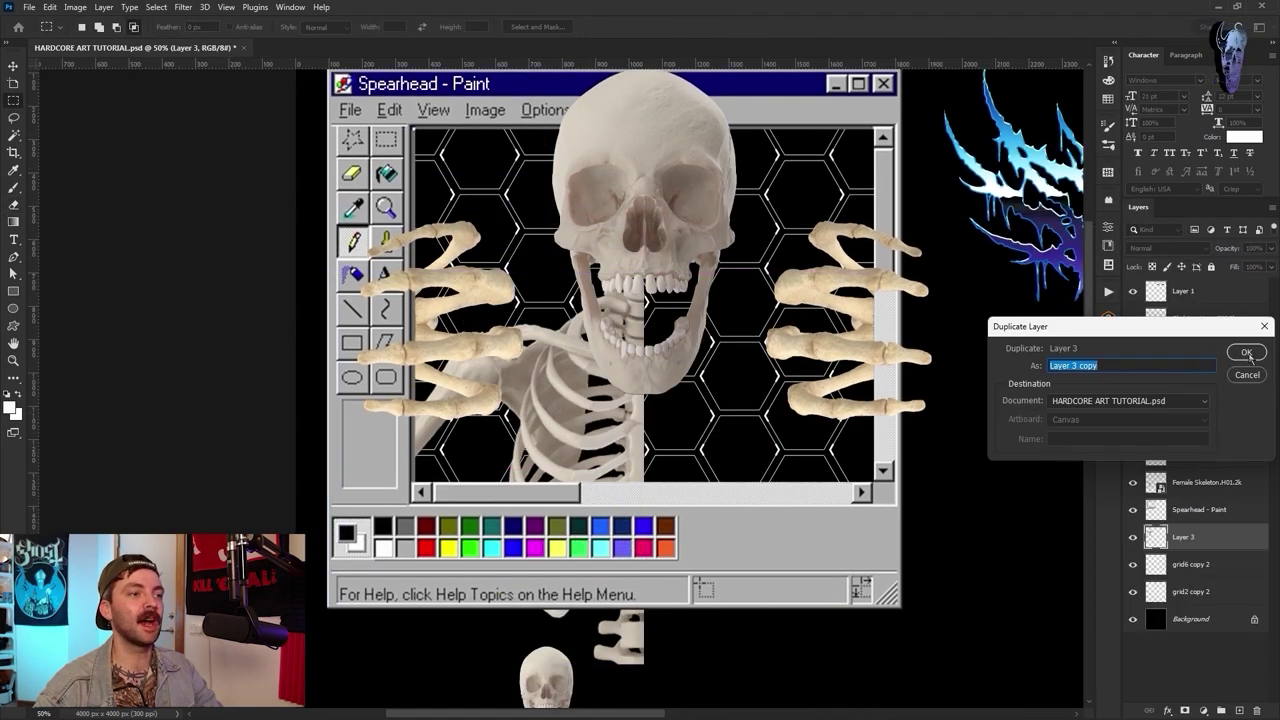
pyautogui.click(1247, 353)
pyautogui.click(49, 7)
pyautogui.moveTo(80, 311)
pyautogui.click(255, 557)
pyautogui.hotkey('ctrl', 't')
pyautogui.moveTo(475, 395); pyautogui.dragTo(774, 395)
pyautogui.press('Return')
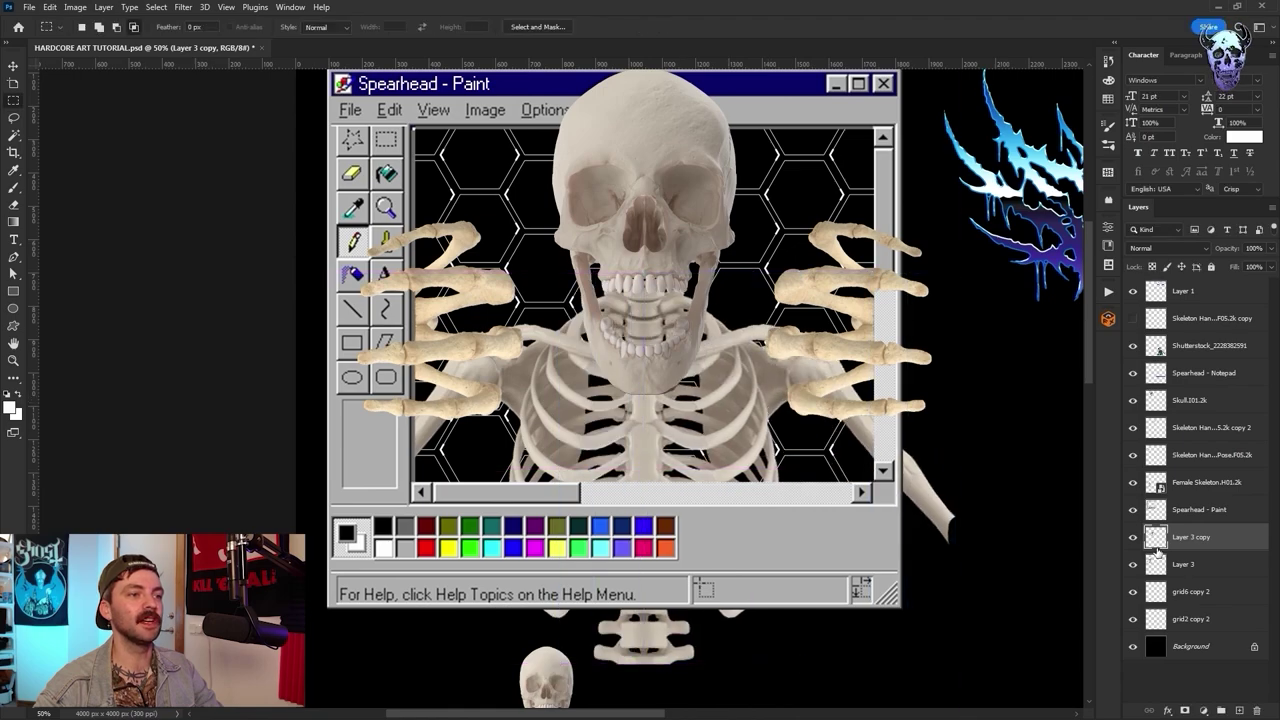
# - Erase the bones sticking out beyond the Paint window and delete the original female skeleton layer
pyautogui.press('e')
pyautogui.scroll(-3, 689, 430)
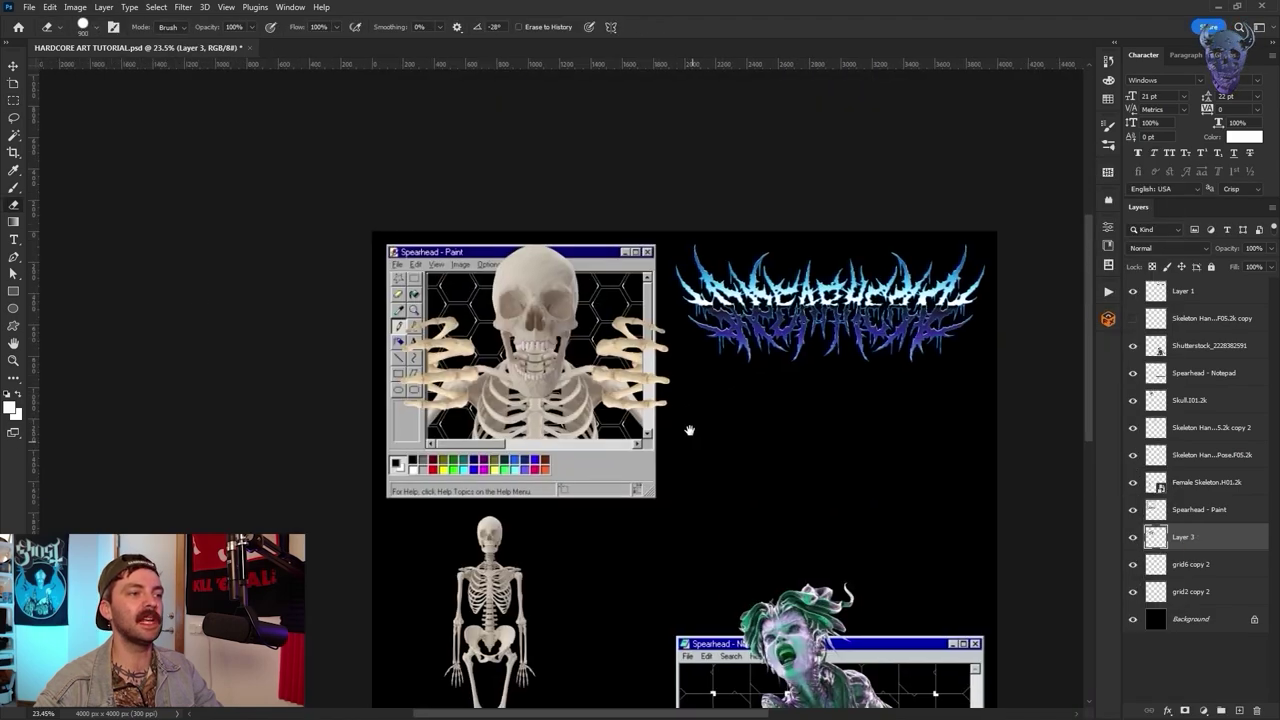
pyautogui.click(1198, 484)
pyautogui.press('Delete')
# - Erase the neck vertebrae showing through the skull's open mouth on the ribcage layer
pyautogui.click(1187, 401)
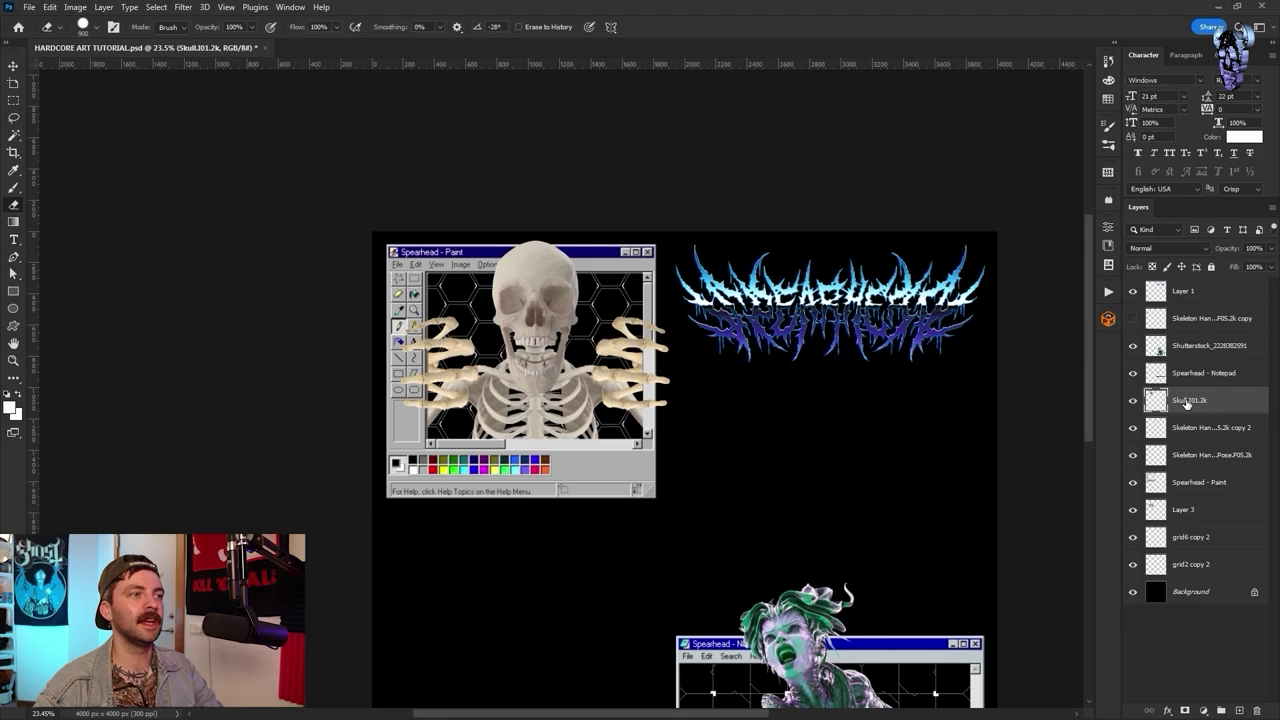
pyautogui.scroll(2, 580, 480)
pyautogui.click(1174, 511)
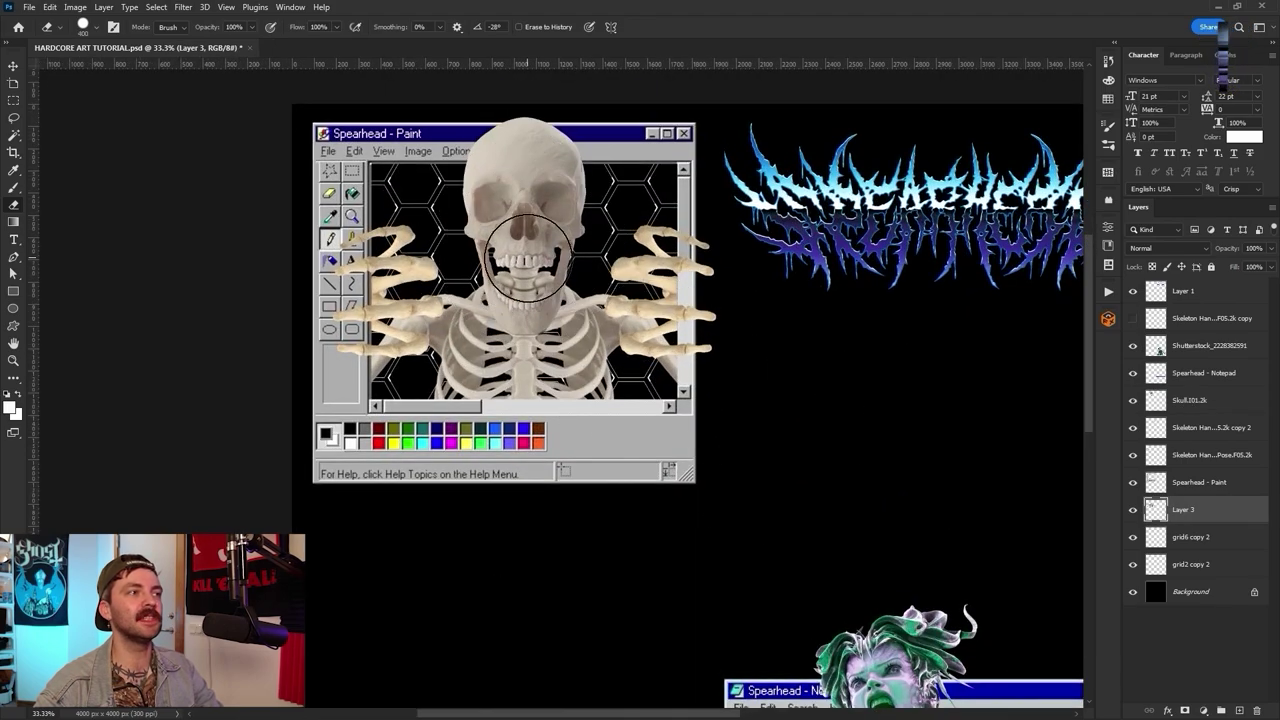
pyautogui.scroll(-2, 751, 377)
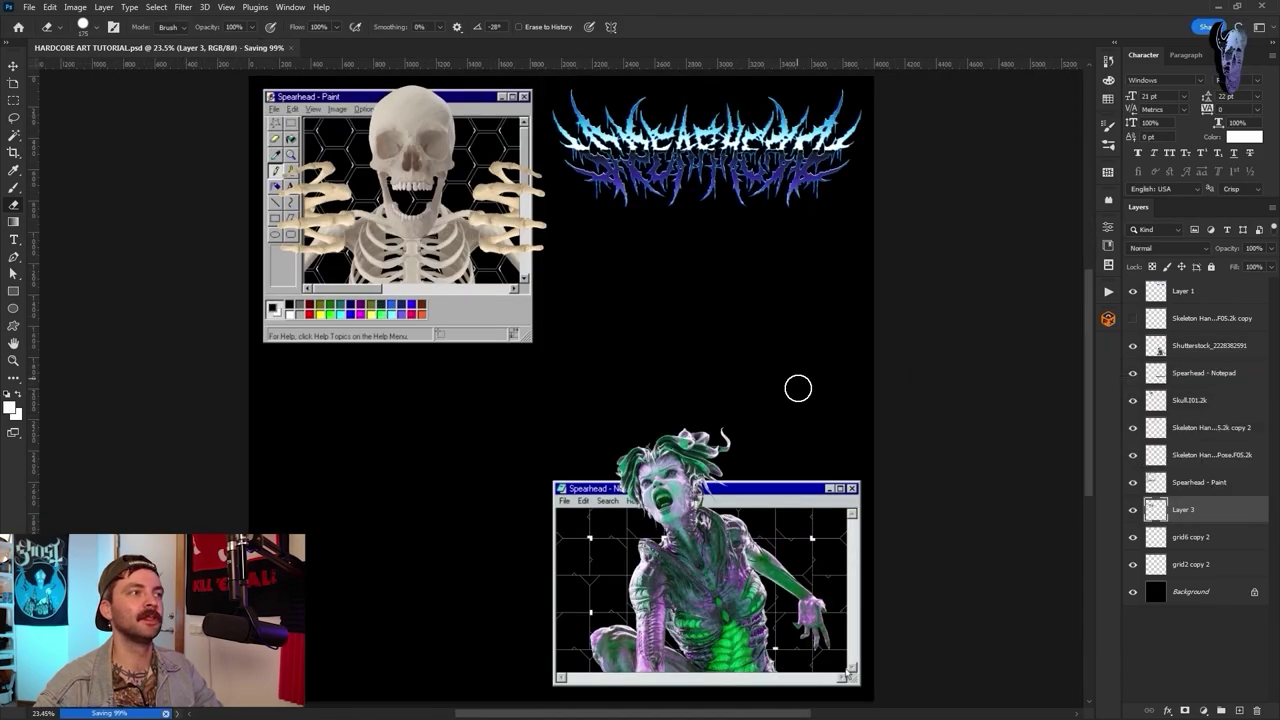
# - Choose the Frutiger LT Std 65 Bold font for new text
pyautogui.press('t')
pyautogui.click(192, 27)
pyautogui.write('gara')
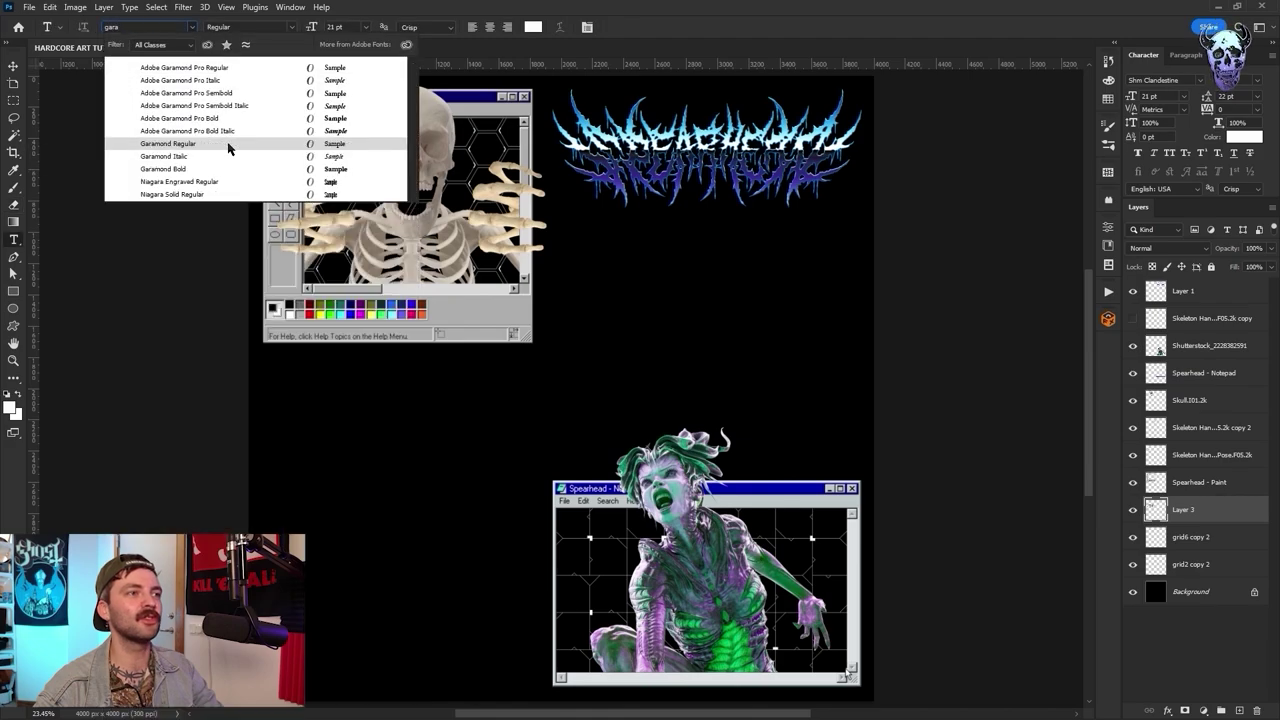
pyautogui.press('BackSpace')
pyautogui.press('BackSpace')
pyautogui.press('BackSpace')
pyautogui.press('BackSpace')
pyautogui.write('fruti')
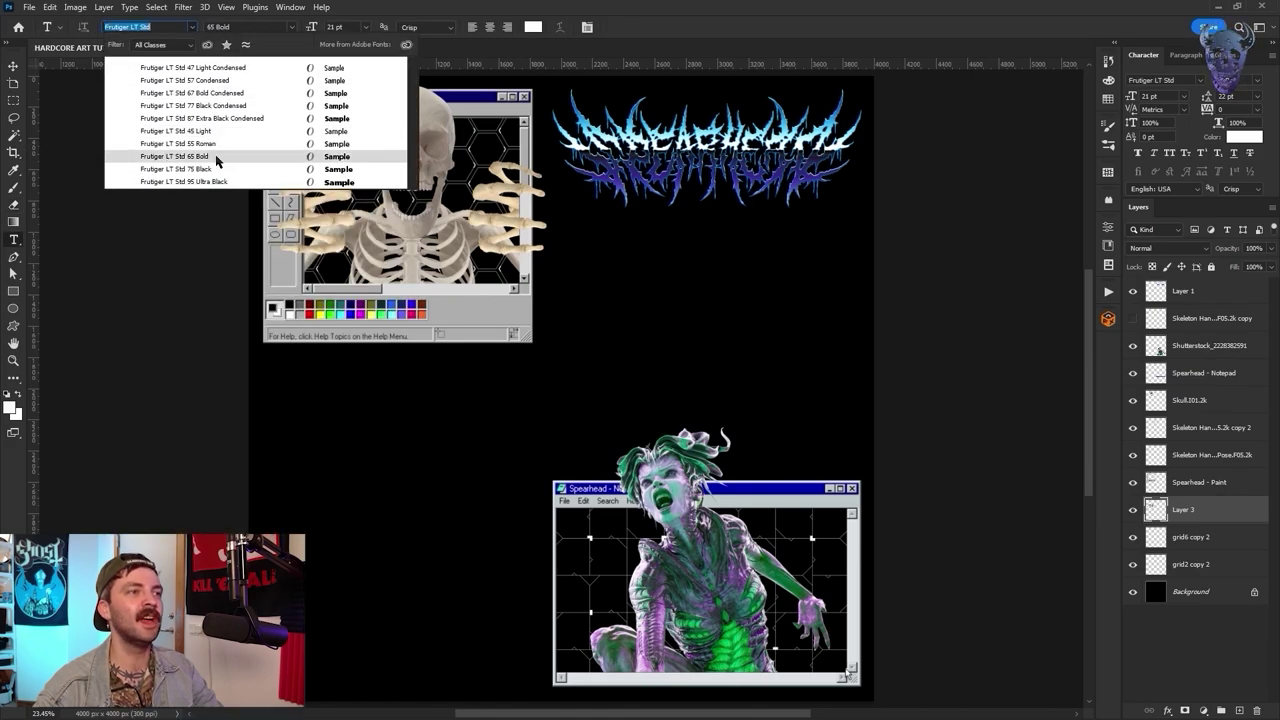
pyautogui.click(216, 156)
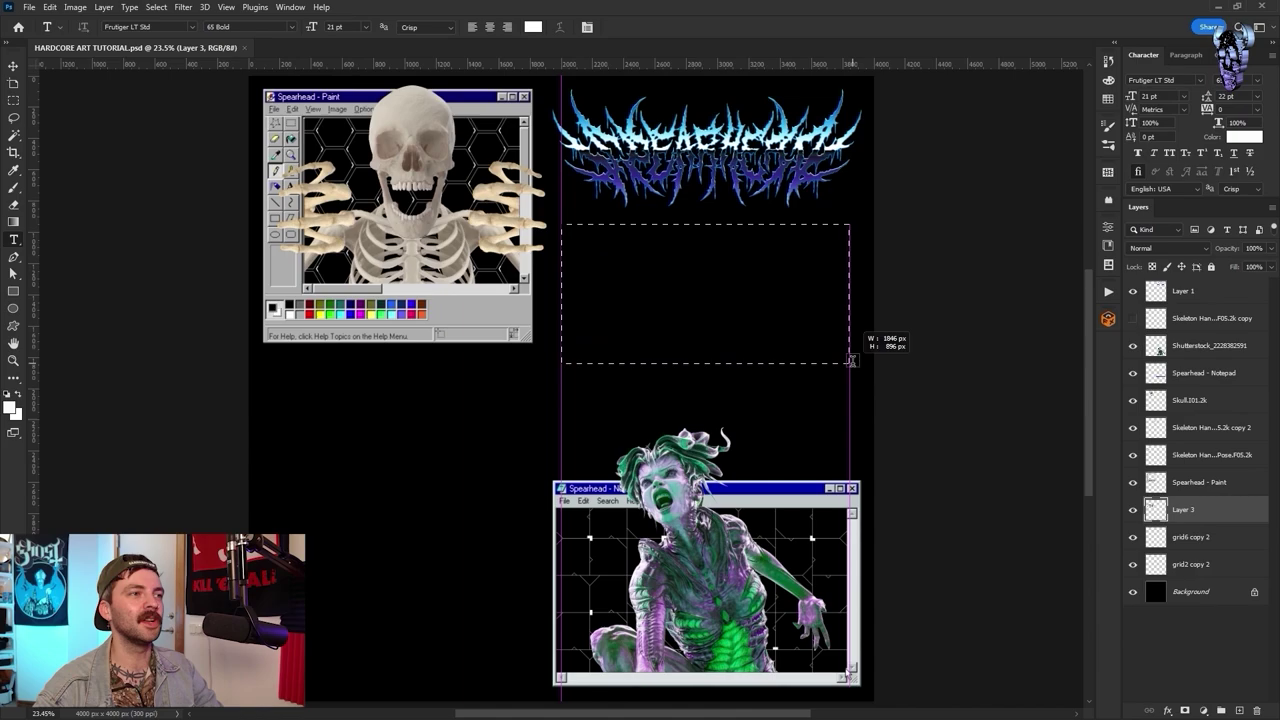
# - Create a paragraph text box about 1846 px wide below the Spearhead logo and paste the copied lore text into it
pyautogui.moveTo(849, 343); pyautogui.dragTo(849, 343)
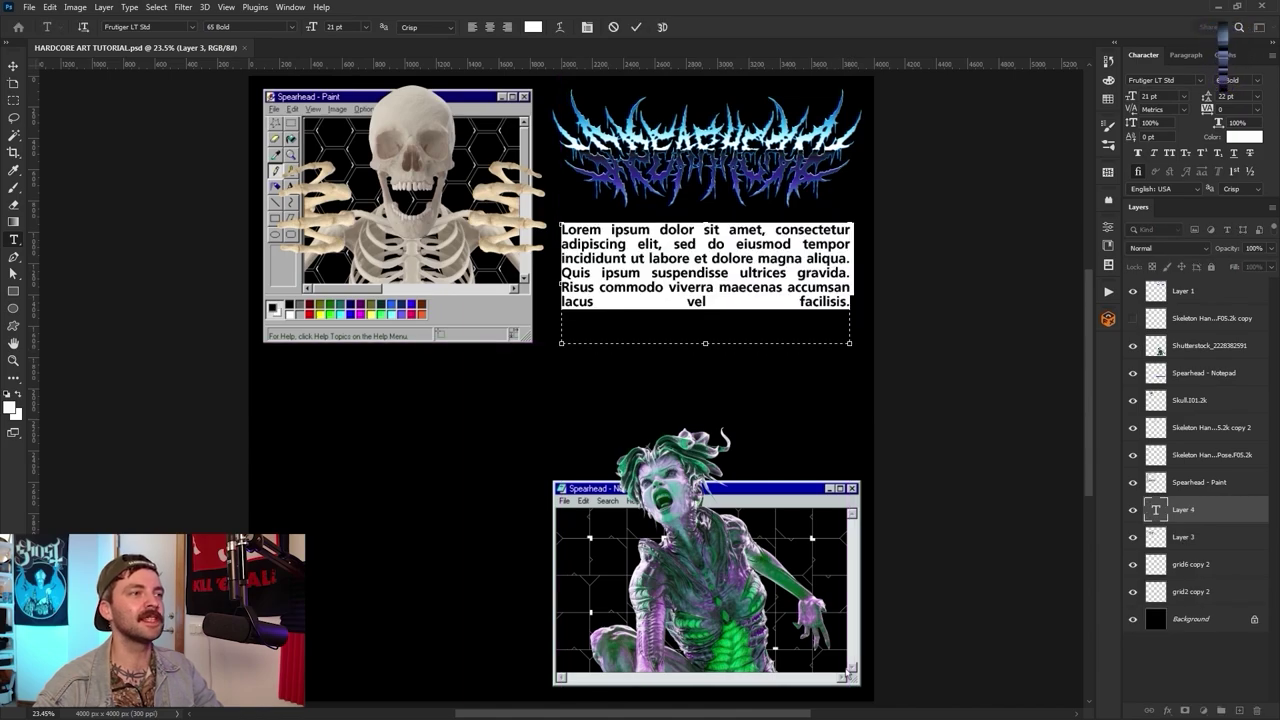
pyautogui.click(789, 318)
pyautogui.hotkey('ctrl', 'a')
pyautogui.hotkey('ctrl', 'v')
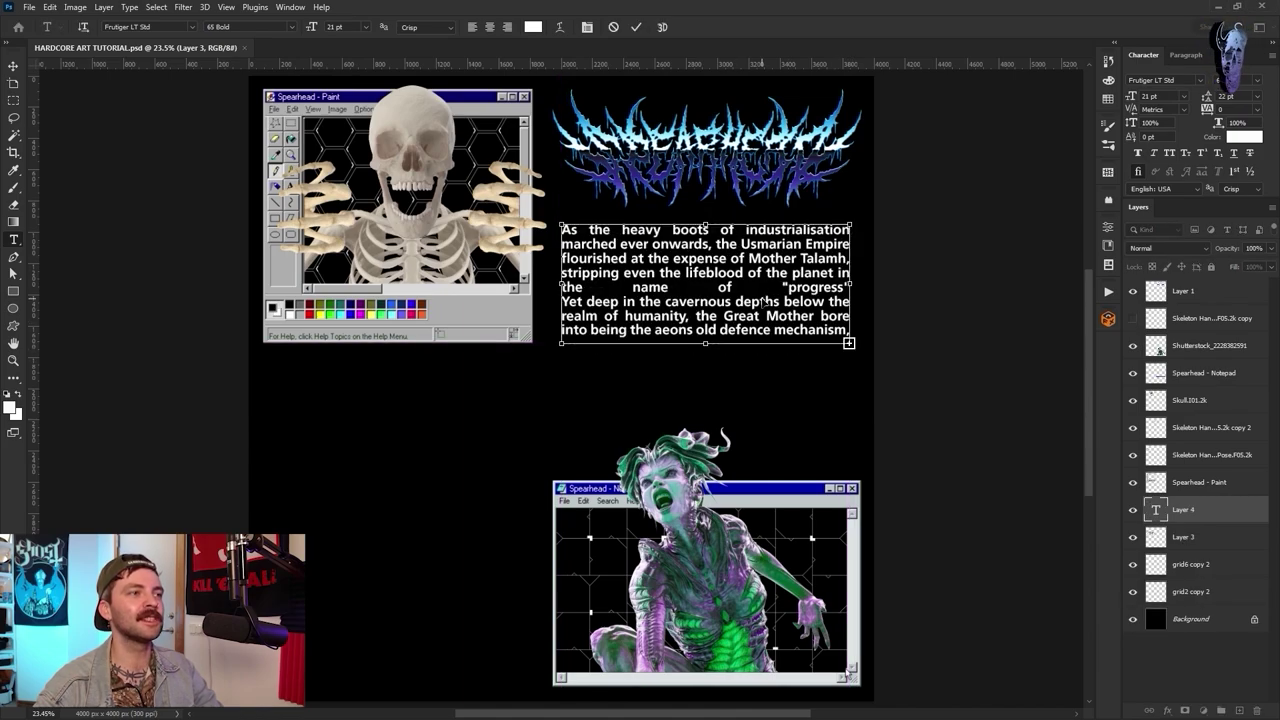
# - Format the lore paragraph in All Caps and reduce its font size to 9 pt
pyautogui.click(13, 100)
pyautogui.click(1169, 153)
pyautogui.click(1167, 96)
pyautogui.scroll(-13, 1167, 96)
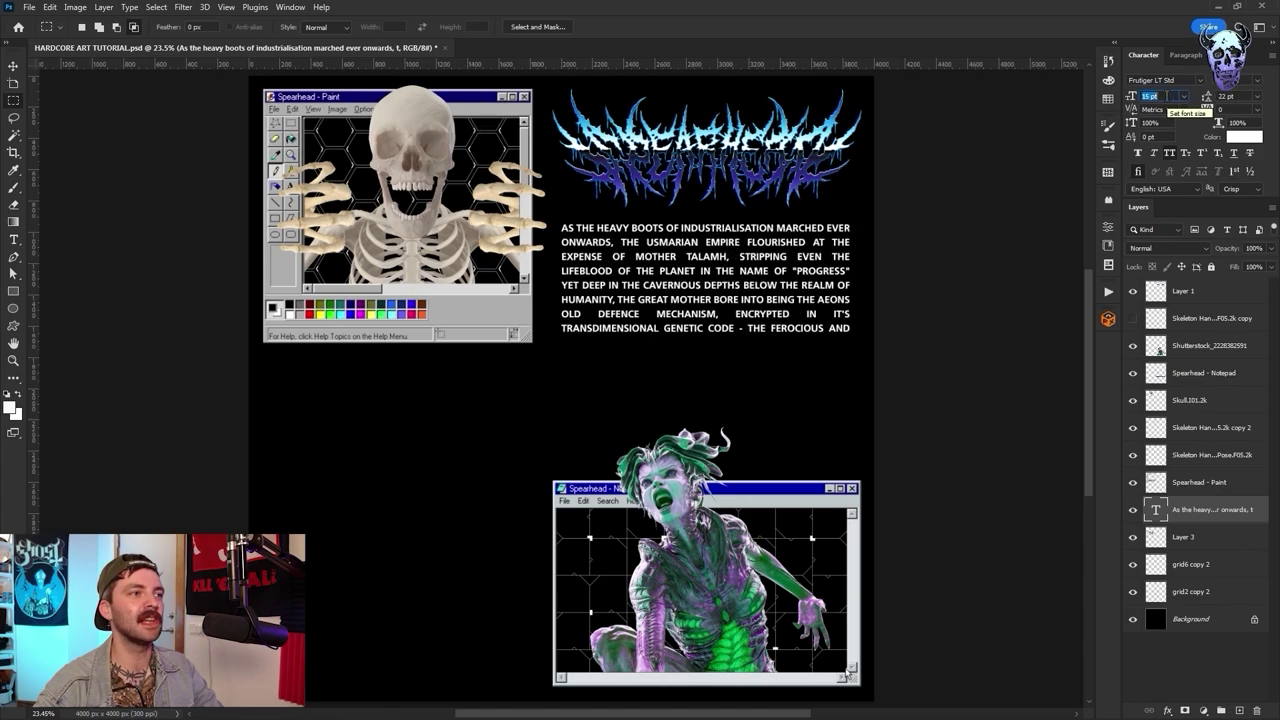
pyautogui.press('Up')
pyautogui.press('Up')
pyautogui.press('Up')
pyautogui.press('Up')
pyautogui.press('Up')
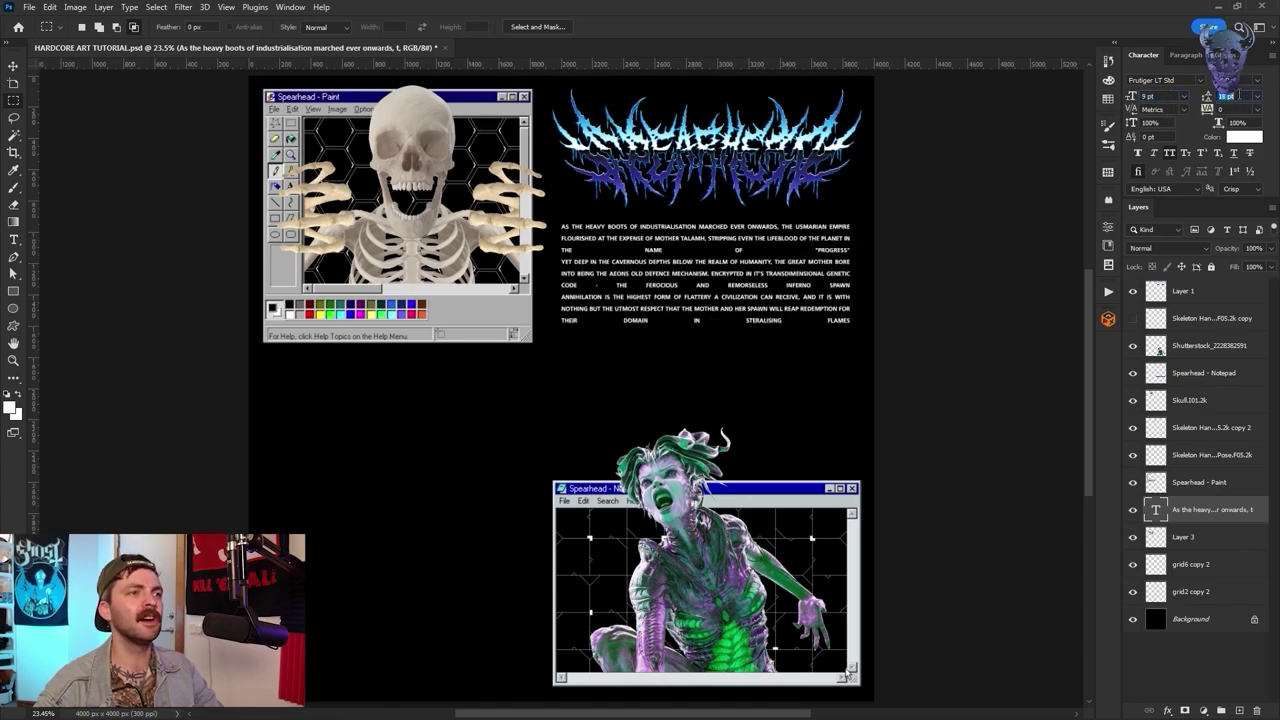
# - Set the lore paragraph's font size to 14 pt, its leading to 15 pt and its tracking to -20
pyautogui.scroll(1, 1170, 100)
pyautogui.click(1229, 110)
pyautogui.scroll(-2, 1230, 112)
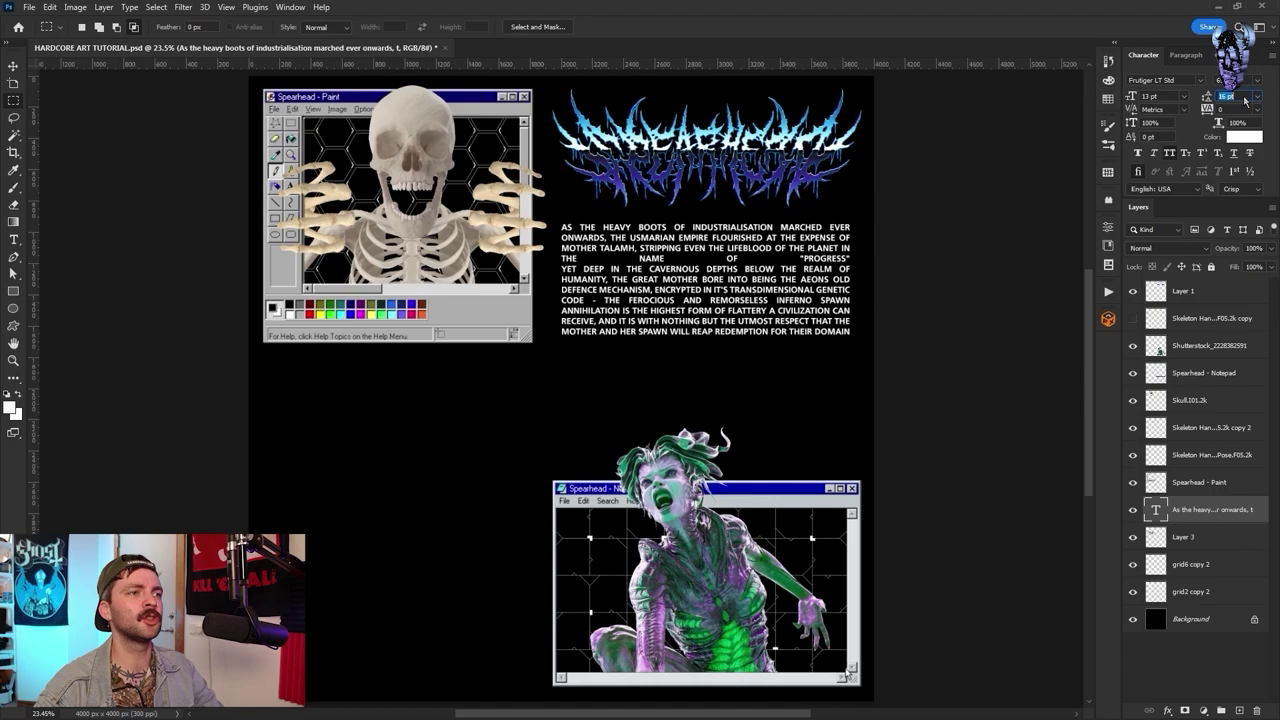
pyautogui.scroll(2, 1231, 114)
pyautogui.press('Down')
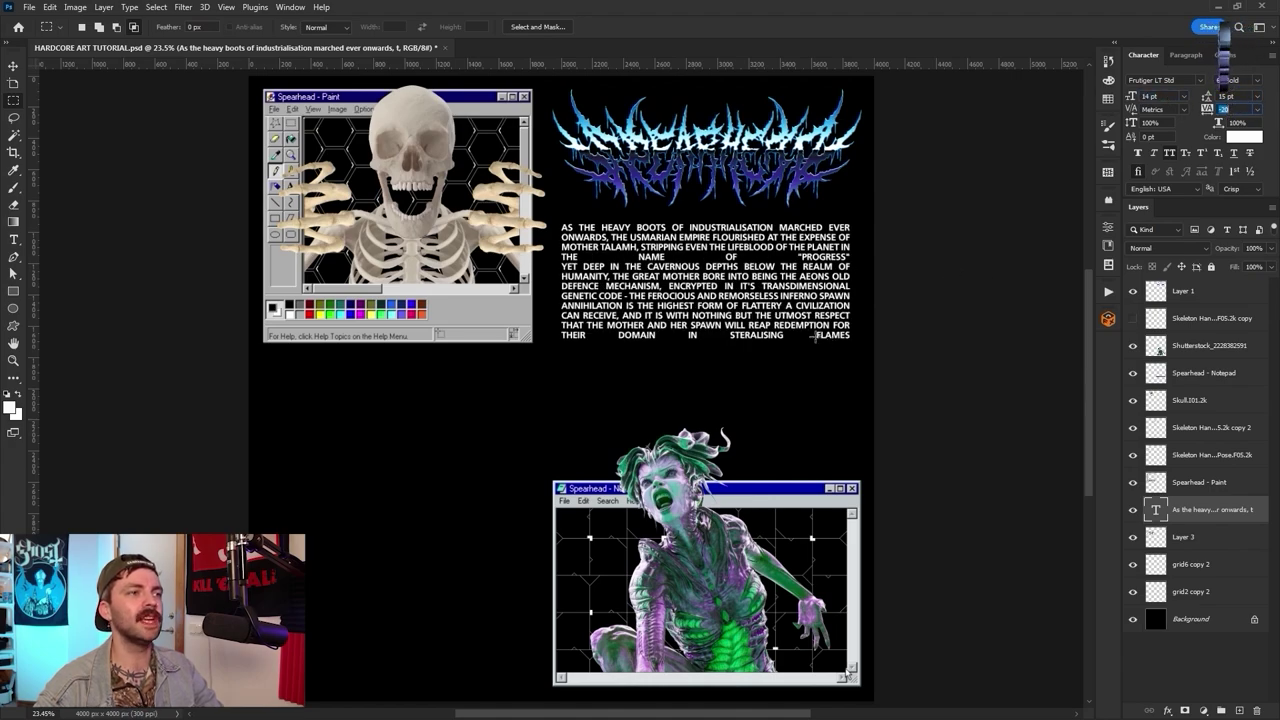
pyautogui.click(14, 102)
pyautogui.scroll(2, 855, 332)
pyautogui.scroll(-2, 858, 330)
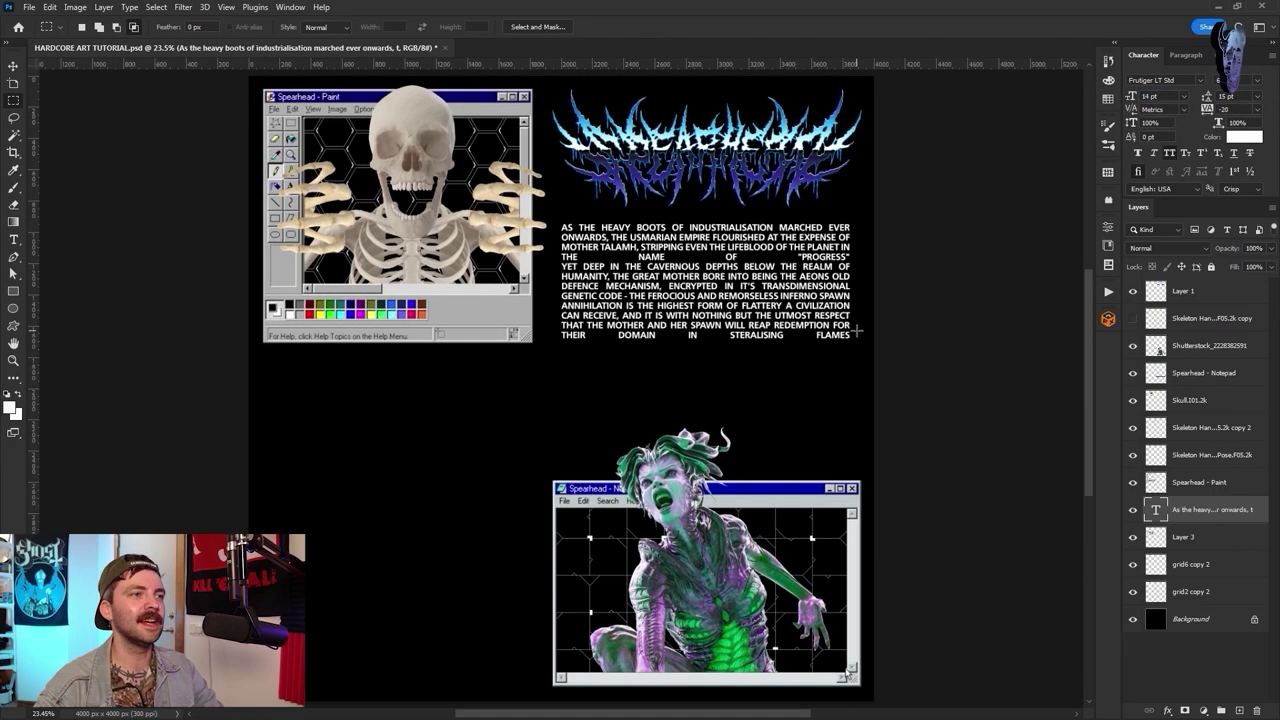
pyautogui.scroll(1, 845, 340)
pyautogui.scroll(-1, 846, 345)
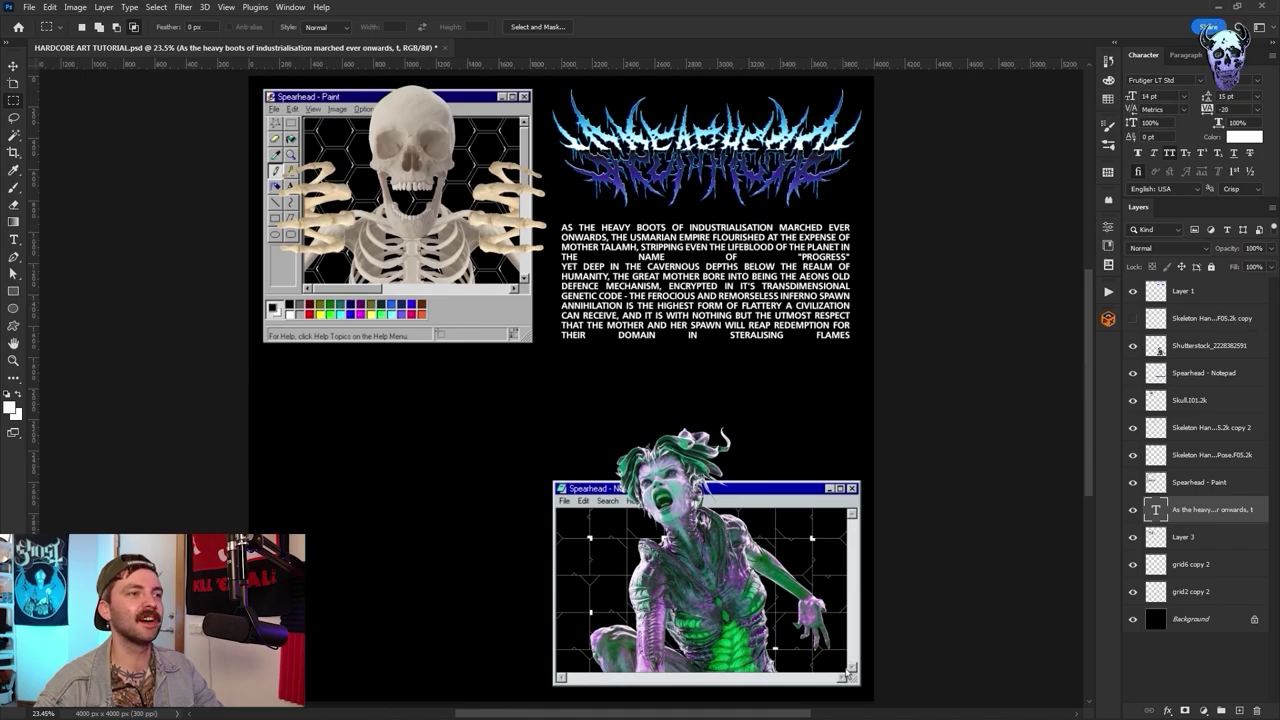
# - Place the Scorpion.F03.2k image, flip it horizontally, and scale and position it in the empty area below the Paint window
pyautogui.moveTo(505, 507); pyautogui.dragTo(490, 472)
pyautogui.click(50, 8)
pyautogui.moveTo(112, 312)
pyautogui.click(250, 558)
pyautogui.moveTo(580, 491); pyautogui.dragTo(445, 536)
pyautogui.moveTo(506, 503); pyautogui.dragTo(614, 503)
pyautogui.moveTo(571, 517); pyautogui.dragTo(534, 523)
pyautogui.press('Return')
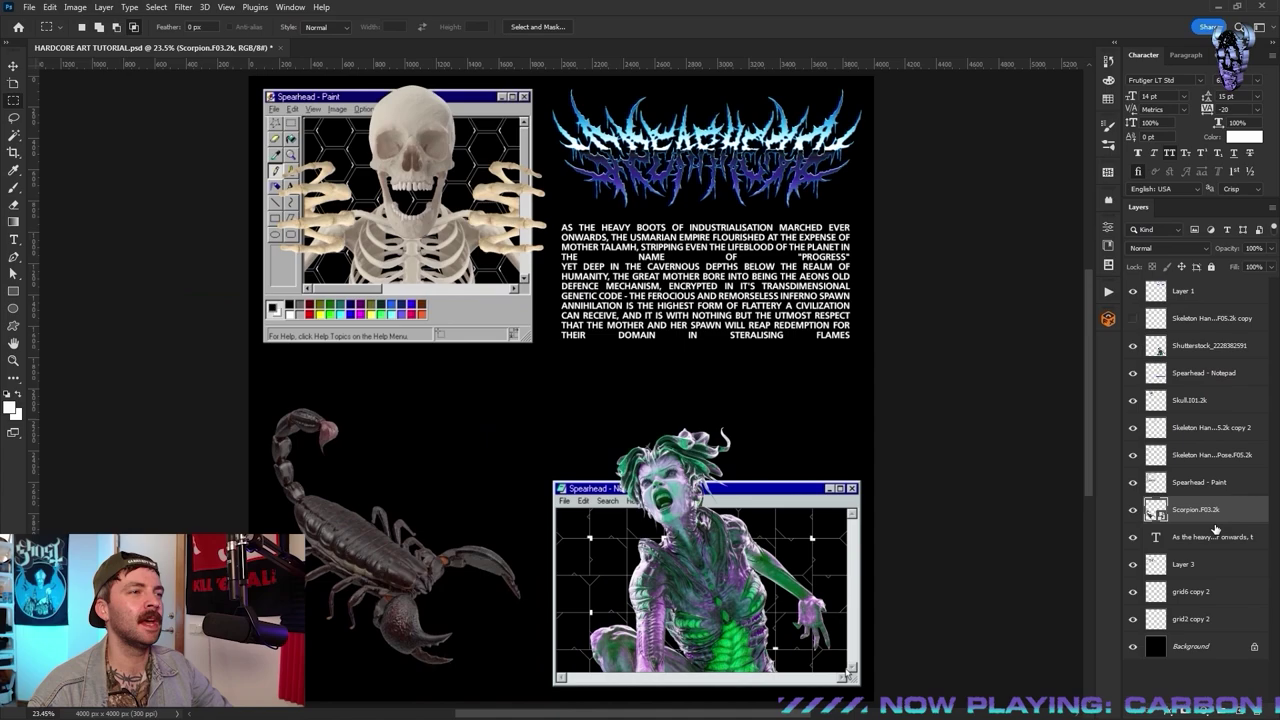
# - Rasterize the scorpion layer, copy the scorpion to a new layer and delete the original
pyautogui.rightClick(1226, 513)
pyautogui.click(1093, 393)
pyautogui.hotkey('ctrl', 't')
pyautogui.press('Escape')
pyautogui.moveTo(261, 384); pyautogui.dragTo(539, 688)
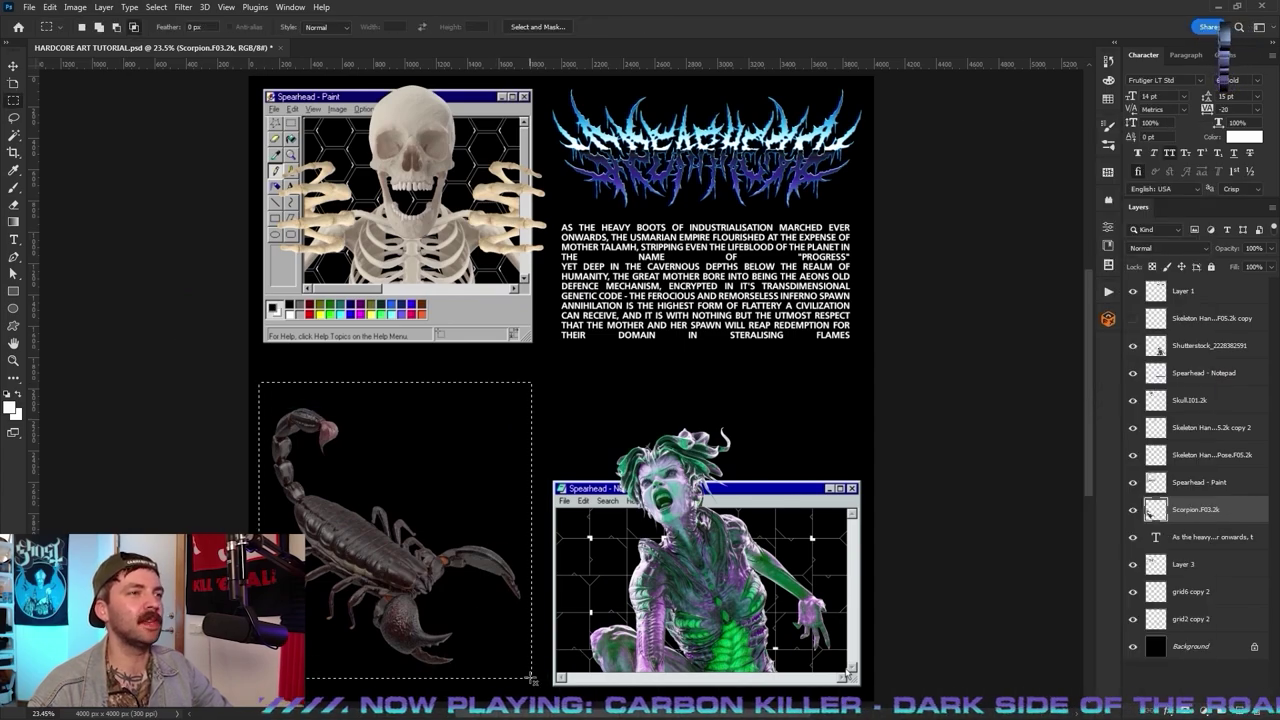
pyautogui.hotkey('ctrl', 'c')
pyautogui.hotkey('ctrl', 'v')
pyautogui.click(1227, 534)
pyautogui.press('Delete')
# - Load the scorpion's outline as a selection, refine its edge, and delete everything outside it to clean the cutout
pyautogui.doubleClick(1226, 512)
pyautogui.click(1226, 404)
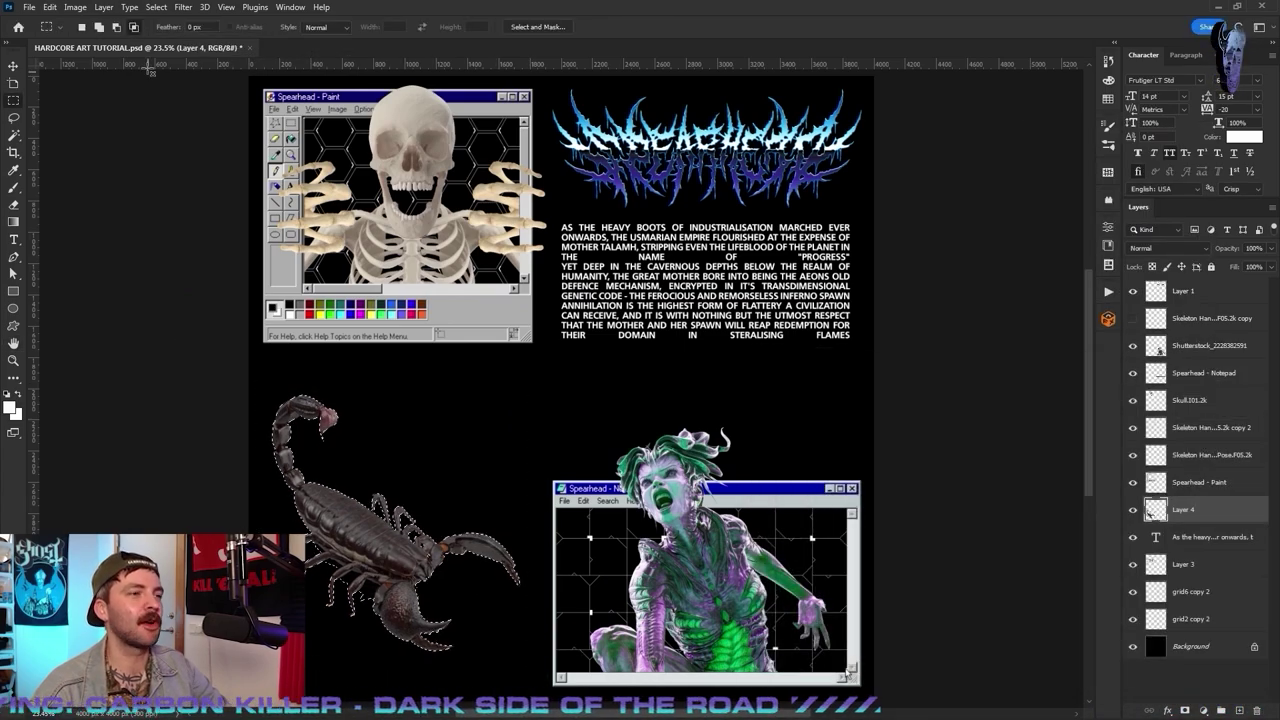
pyautogui.click(156, 8)
pyautogui.keyDown('shift'); pyautogui.click(215, 204); pyautogui.keyUp('shift')
pyautogui.moveTo(901, 384); pyautogui.dragTo(972, 384)
pyautogui.click(965, 525)
pyautogui.hotkey('ctrl', 'z')
pyautogui.moveTo(338, 386); pyautogui.dragTo(424, 424)
pyautogui.hotkey('ctrl', 'shift', 'i')
pyautogui.press('Delete')
pyautogui.hotkey('ctrl', 'd')
# - Enlarge the scorpion slightly so it fills the area beneath the Paint window
pyautogui.hotkey('ctrl', 't')
pyautogui.moveTo(515, 525)
pyautogui.mouseDown()
pyautogui.moveTo(533, 525)
pyautogui.moveTo(514, 549)
pyautogui.mouseUp()
pyautogui.press('Return')
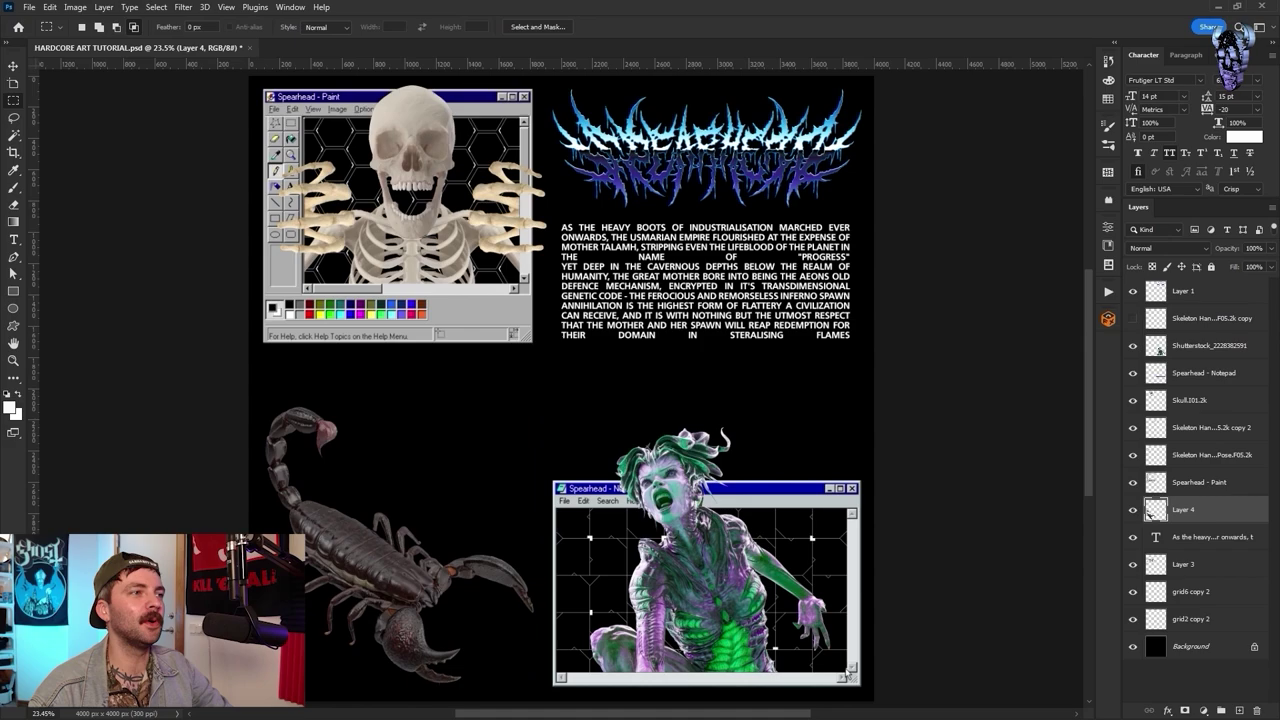
# - Open shutterstock_1769987225.jpg as a separate document, unlock its background layer and delete the white backdrop around the horned warrior
pyautogui.moveTo(1072, 239); pyautogui.dragTo(868, 47)
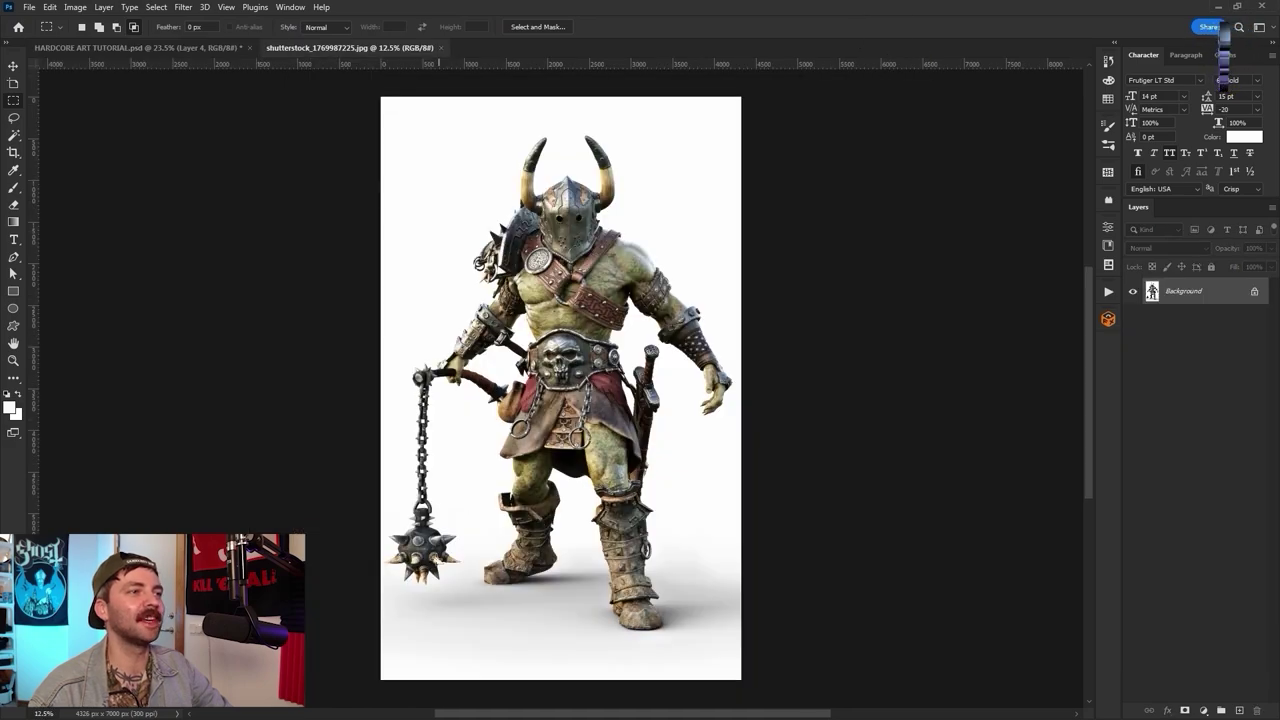
pyautogui.keyDown('shift'); pyautogui.click(471, 597); pyautogui.keyUp('shift')
pyautogui.click(1254, 291)
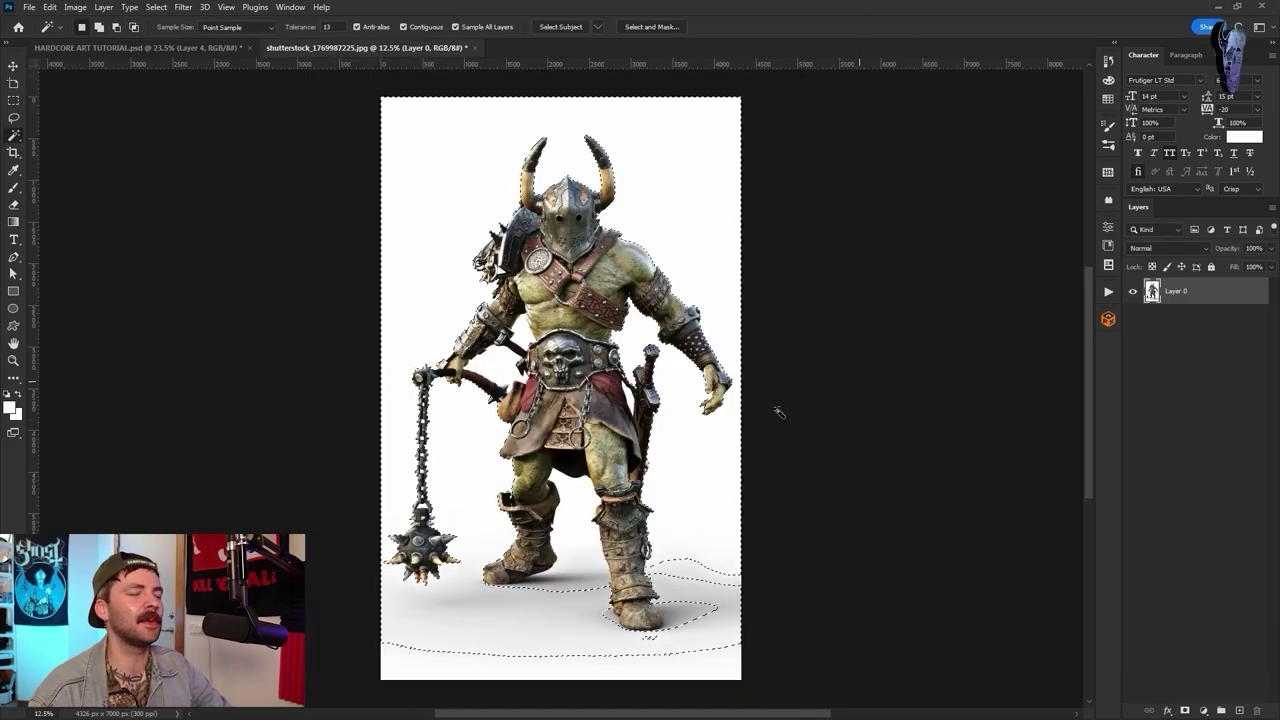
pyautogui.press('Delete')
pyautogui.hotkey('ctrl', 'd')
# - Copy the warrior's spiked flail ball with its ring and paste it into the HARDCORE ART TUTORIAL artwork
pyautogui.hotkey('ctrl', '+')
pyautogui.hotkey('ctrl', '+')
pyautogui.hotkey('ctrl', '+')
pyautogui.moveTo(567, 458); pyautogui.dragTo(890, 170)
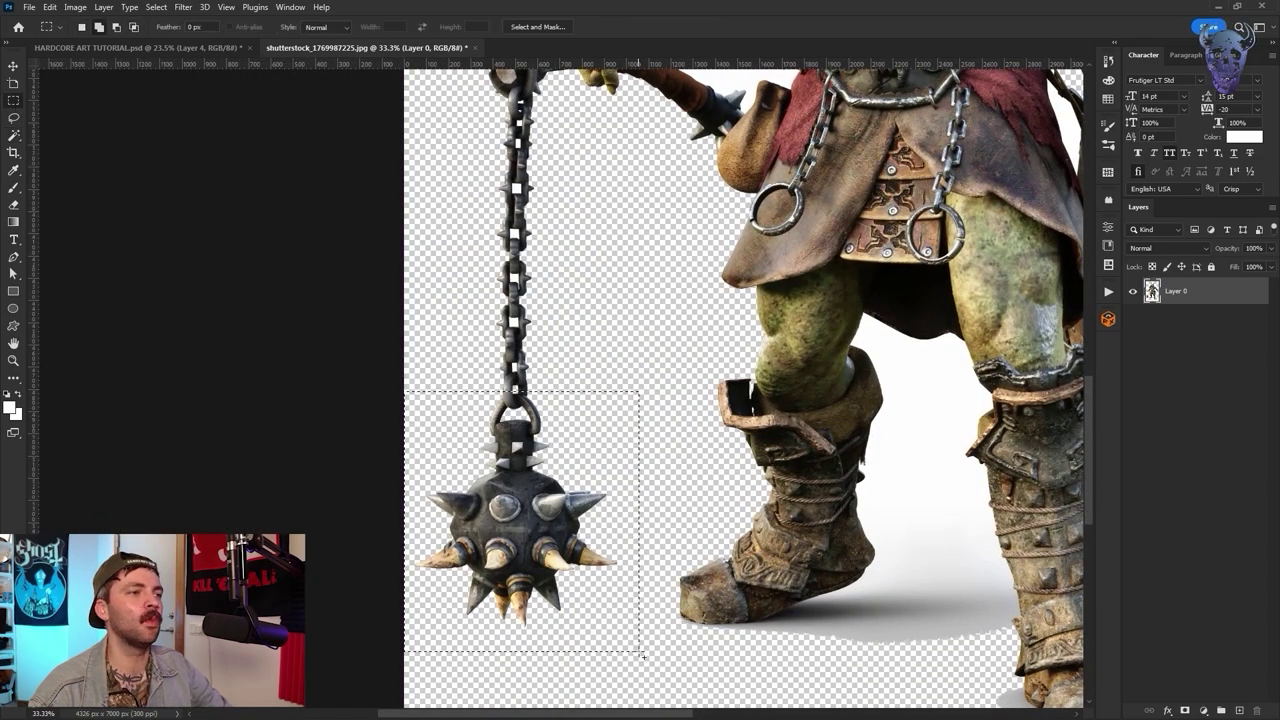
pyautogui.hotkey('ctrl', 'c')
pyautogui.hotkey('ctrl', 'Tab')
pyautogui.hotkey('ctrl', 'v')
# - Scale the spiked ball down and rotate it sideways, placing it beside the scorpion's tail under the Paint window
pyautogui.hotkey('ctrl', 't')
pyautogui.moveTo(642, 388); pyautogui.dragTo(623, 388)
pyautogui.moveTo(646, 390); pyautogui.dragTo(560, 294)
pyautogui.moveTo(573, 355); pyautogui.dragTo(527, 407)
pyautogui.moveTo(385, 489); pyautogui.dragTo(371, 477)
pyautogui.press('Return')
# - Add the SPIKED CHAIN image and rotate and position it so it curves around the scorpion's tail above the spiked ball
pyautogui.scroll(-4, 571, 279)
pyautogui.scroll(1, 571, 279)
pyautogui.moveTo(0, 362); pyautogui.dragTo(616, 363)
pyautogui.moveTo(690, 240); pyautogui.dragTo(690, 470)
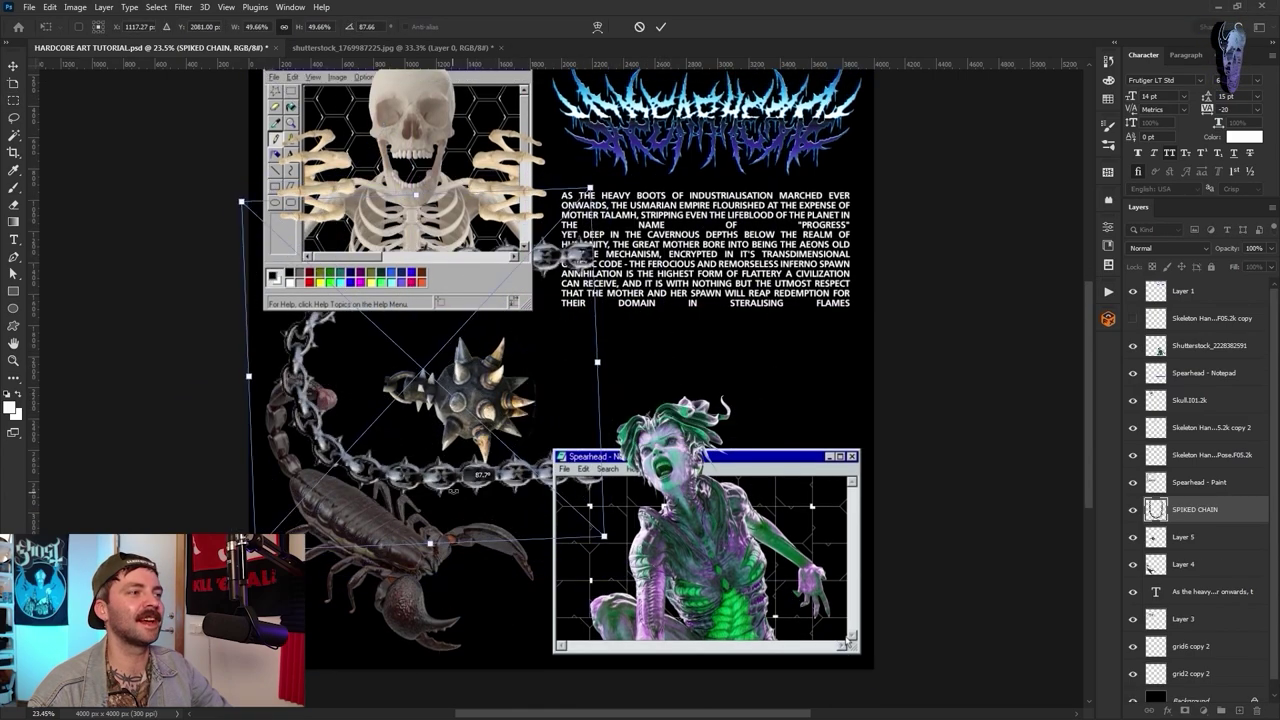
pyautogui.moveTo(574, 455); pyautogui.dragTo(548, 505)
pyautogui.moveTo(680, 450); pyautogui.dragTo(672, 512)
pyautogui.press('Return')
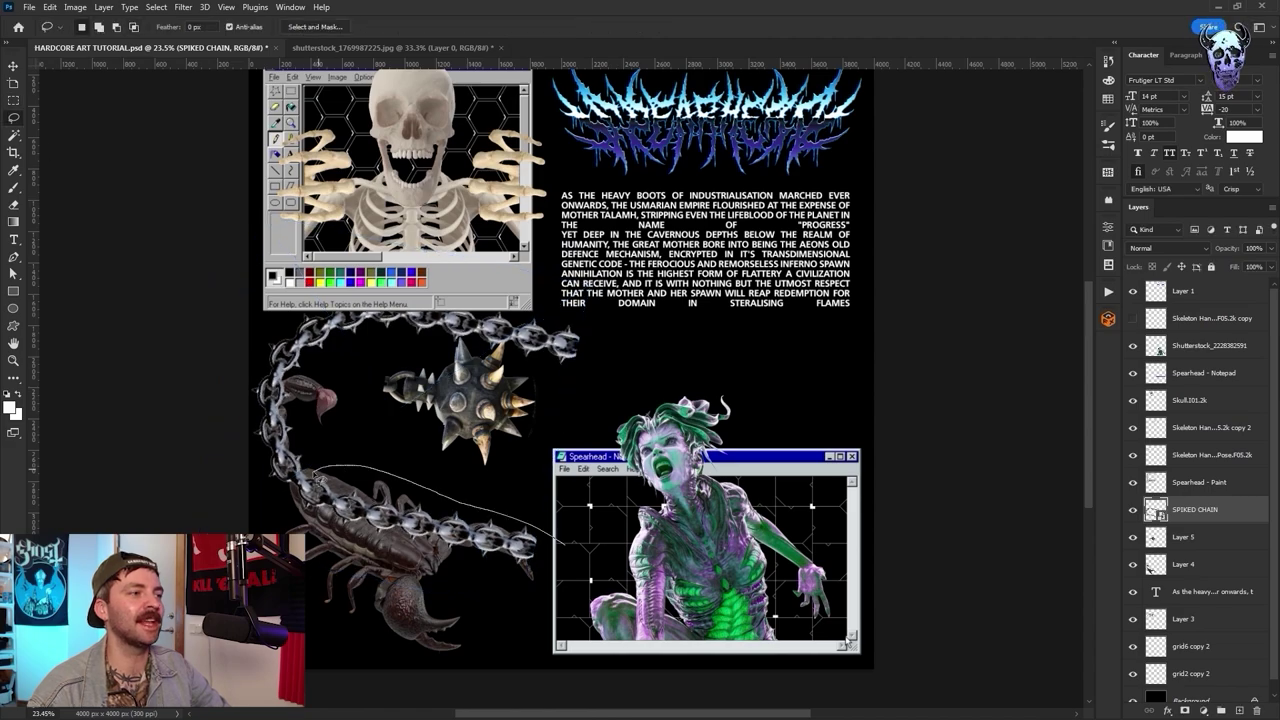
# - Cut off the chain's excess lower section and Puppet Warp the rest to curve from the scorpion's tail to the spiked ball
pyautogui.click(49, 7)
pyautogui.click(90, 262)
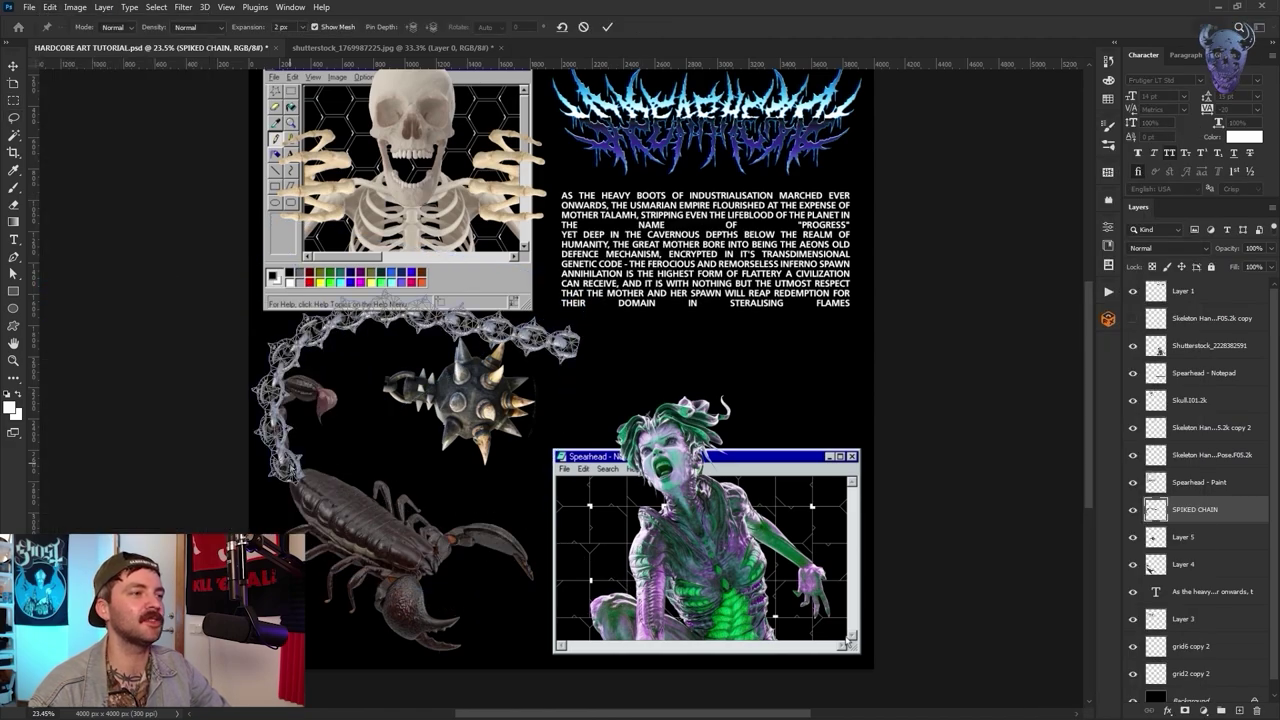
pyautogui.moveTo(366, 317); pyautogui.dragTo(380, 346)
pyautogui.moveTo(351, 330); pyautogui.dragTo(347, 332)
pyautogui.moveTo(319, 335); pyautogui.dragTo(316, 339)
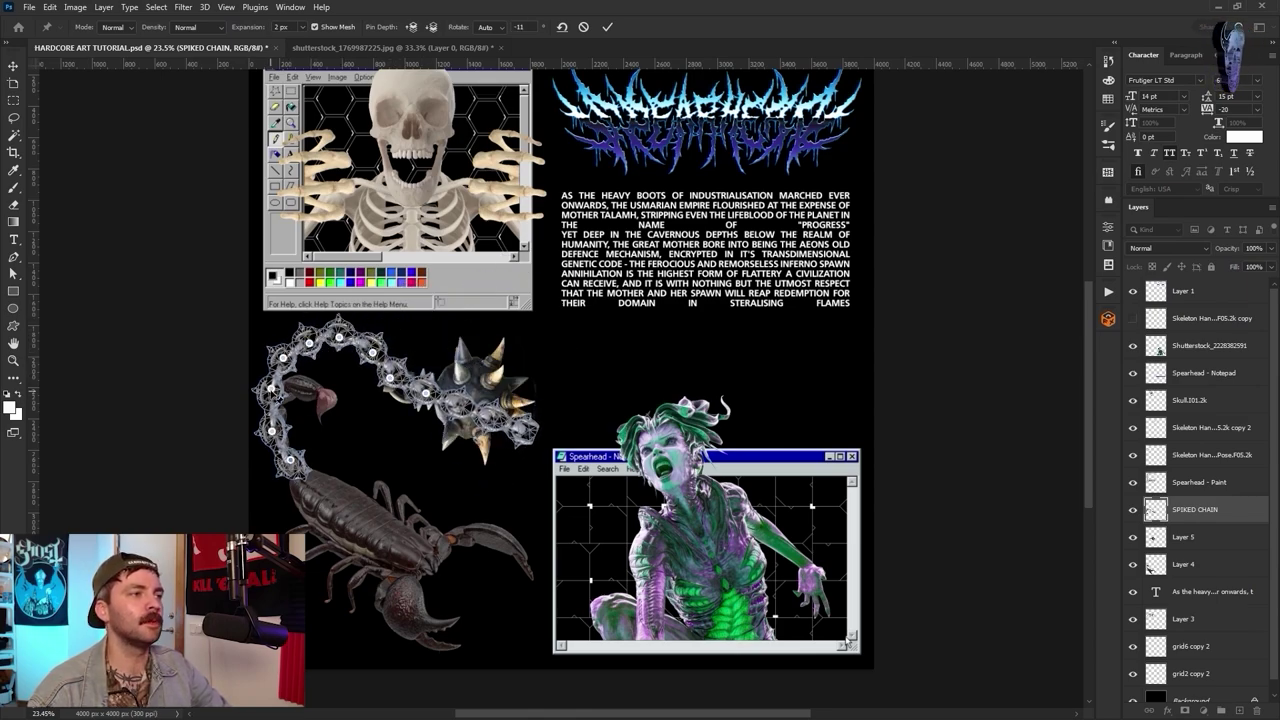
pyautogui.press('Return')
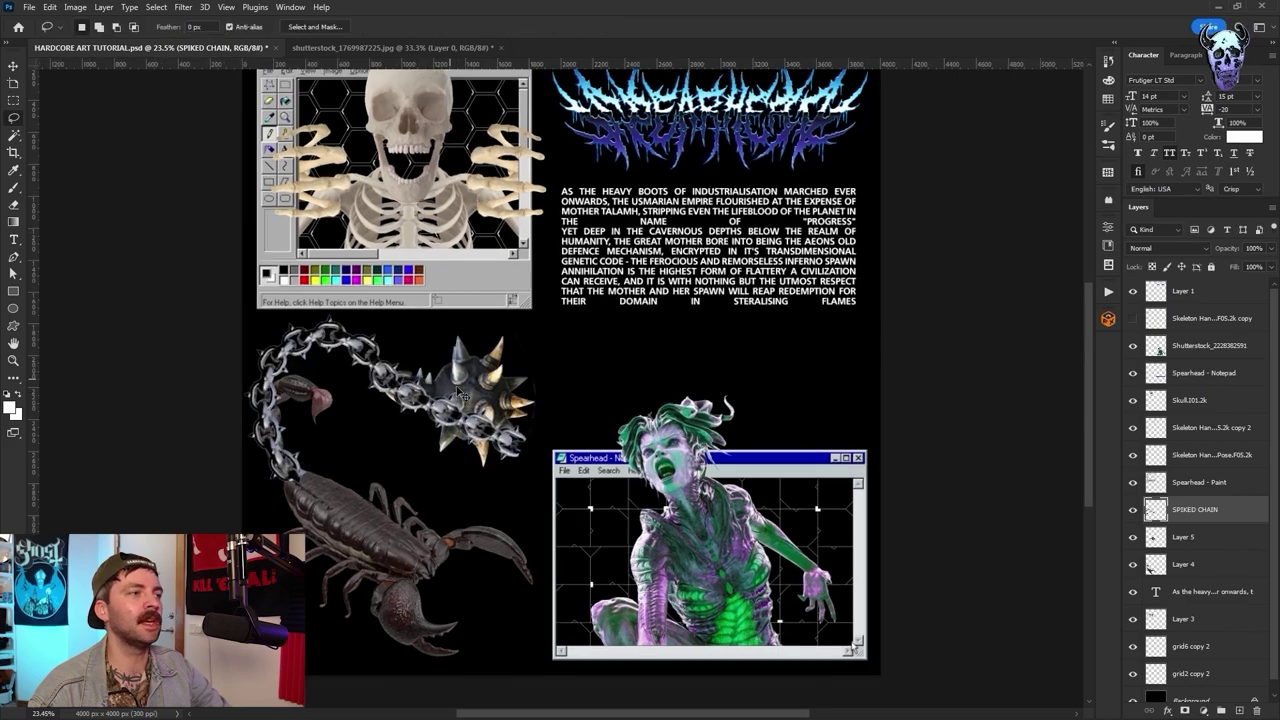
# - Delete the surplus chain links that overlap the spiked ball, ending the chain at the ball's ring
pyautogui.scroll(5, 471, 365)
pyautogui.press('Delete')
pyautogui.hotkey('ctrl', 'd')
# - Load the spiked ball's outline as a selection, refine its edge and replace the old ball layer with the clean cutout
pyautogui.click(1183, 537)
pyautogui.keyDown('ctrl'); pyautogui.click(1156, 537); pyautogui.keyUp('ctrl')
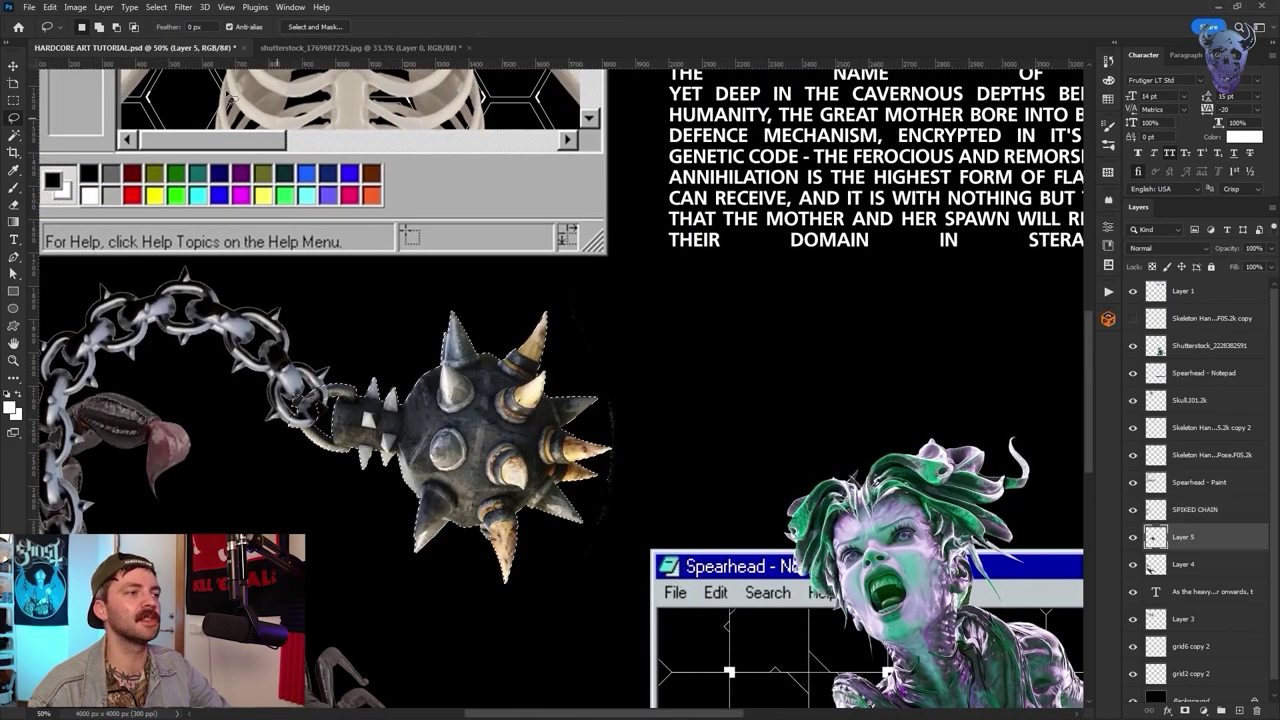
pyautogui.click(156, 7)
pyautogui.keyDown('shift'); pyautogui.click(190, 208); pyautogui.keyUp('shift')
pyautogui.press('Return')
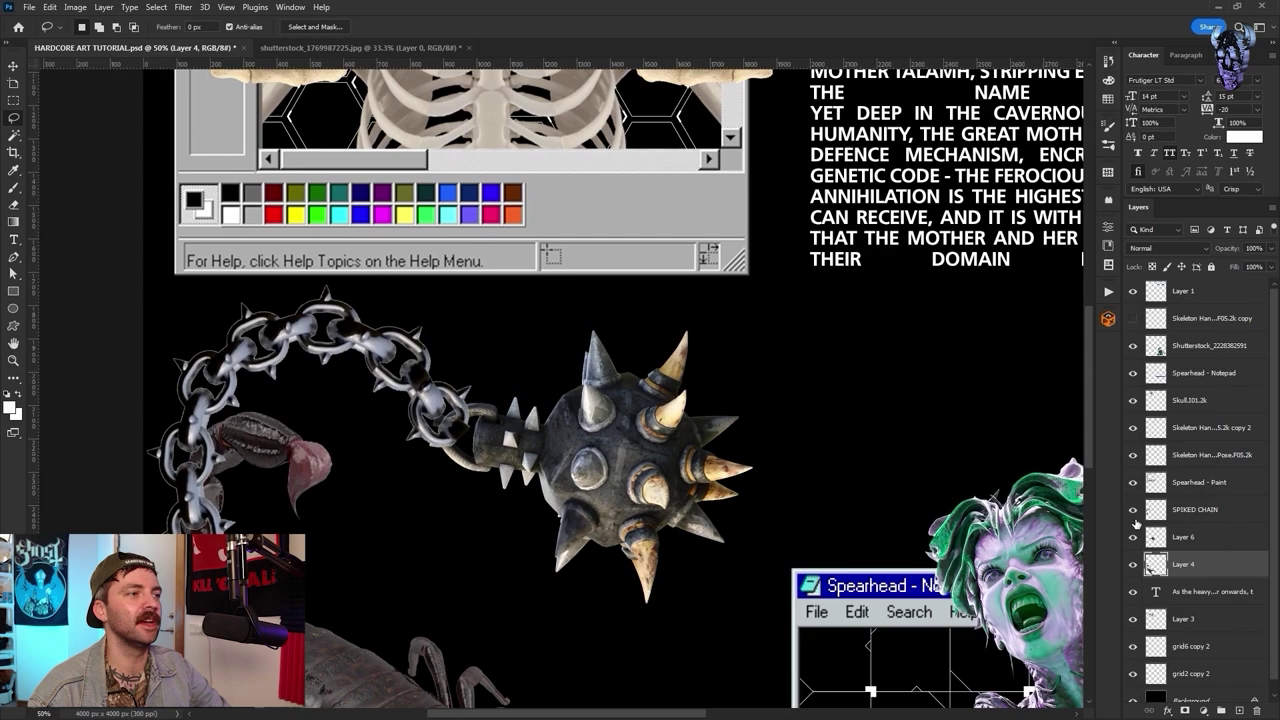
# - Stack the spiked ball above the chain and, using the chain's outline as a selection, erase leftover ring fragments around the last link
pyautogui.click(1195, 512)
pyautogui.scroll(3, 591, 400)
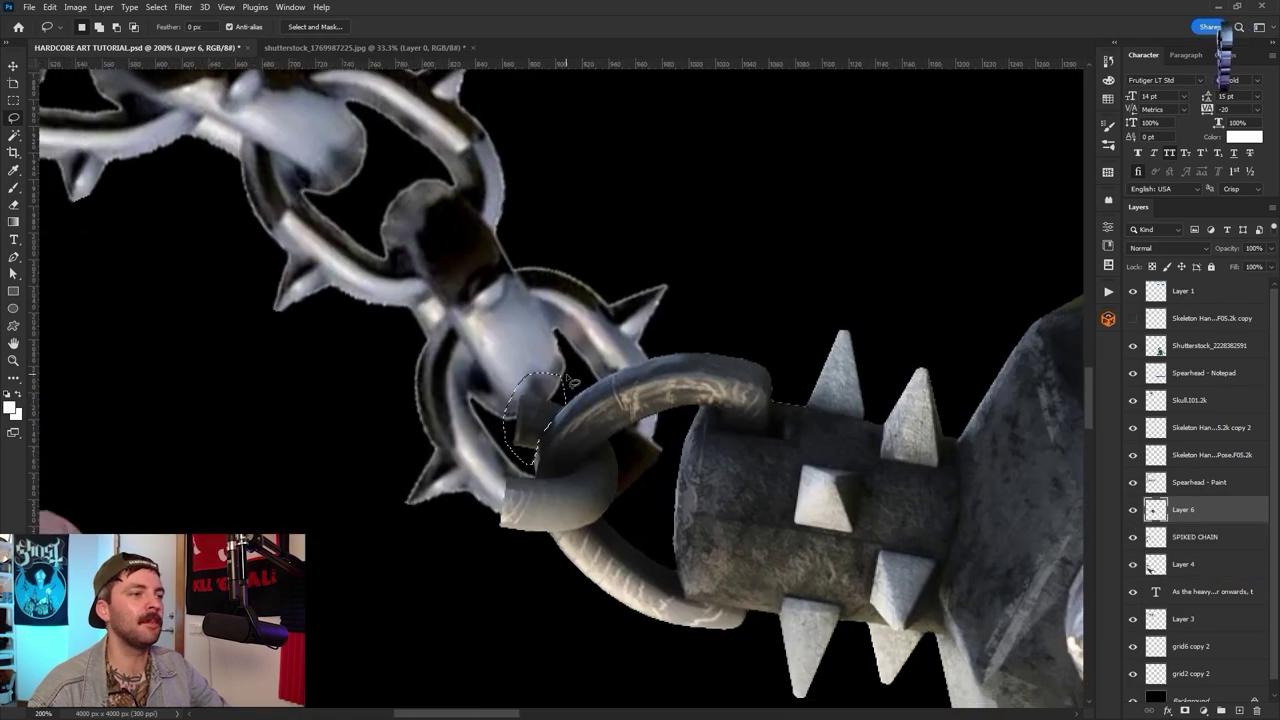
pyautogui.keyDown('ctrl'); pyautogui.click(1156, 537); pyautogui.keyUp('ctrl')
pyautogui.press('e')
pyautogui.click(96, 27)
pyautogui.moveTo(480, 468); pyautogui.dragTo(548, 492)
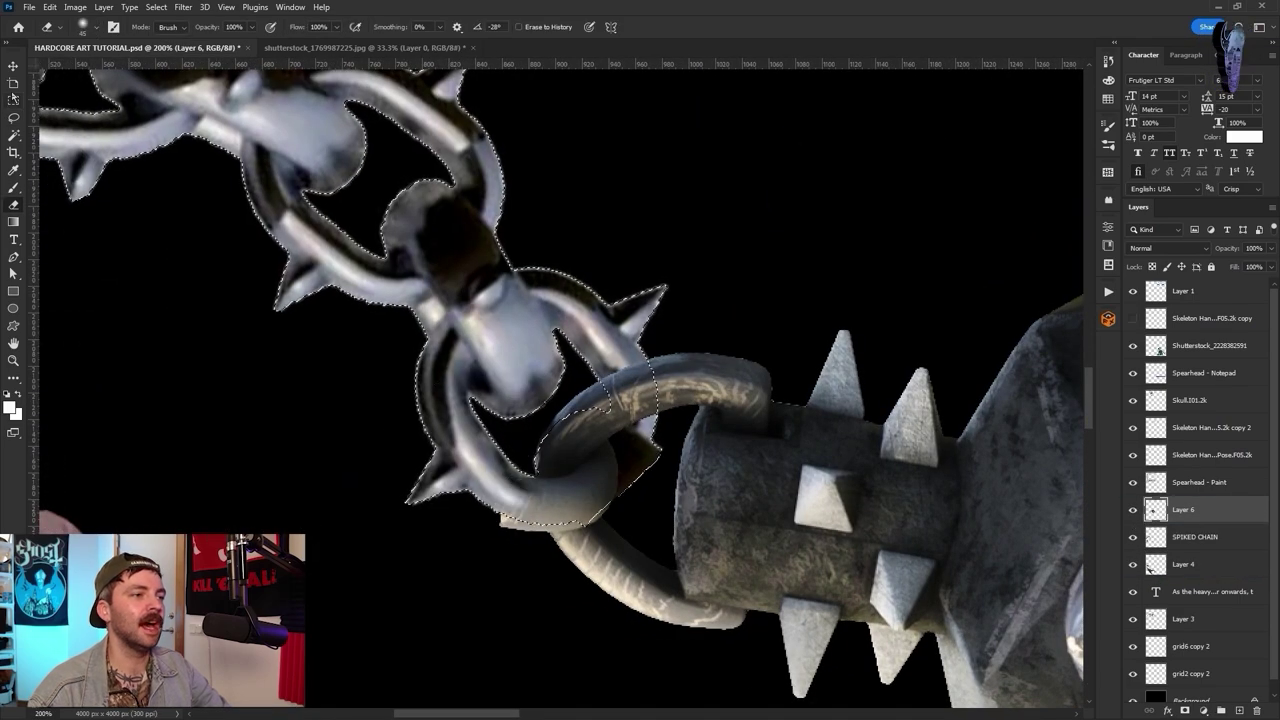
pyautogui.click(96, 27)
pyautogui.moveTo(75, 101); pyautogui.dragTo(160, 101)
pyautogui.moveTo(522, 548); pyautogui.dragTo(605, 537)
# - Blend the spiked ball's ring into the last chain link with the Eraser and clear the selection
pyautogui.press('m')
pyautogui.rightClick(146, 133)
pyautogui.click(185, 157)
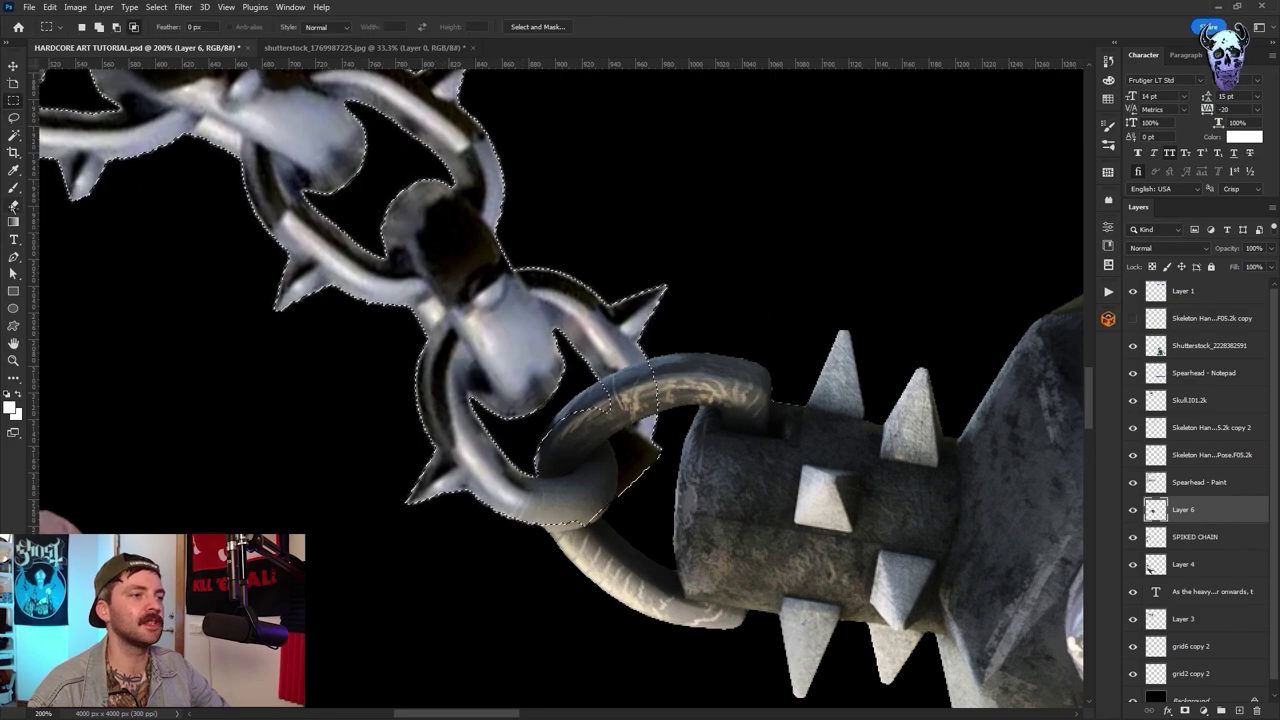
pyautogui.press('e')
pyautogui.hotkey('alt', '[')
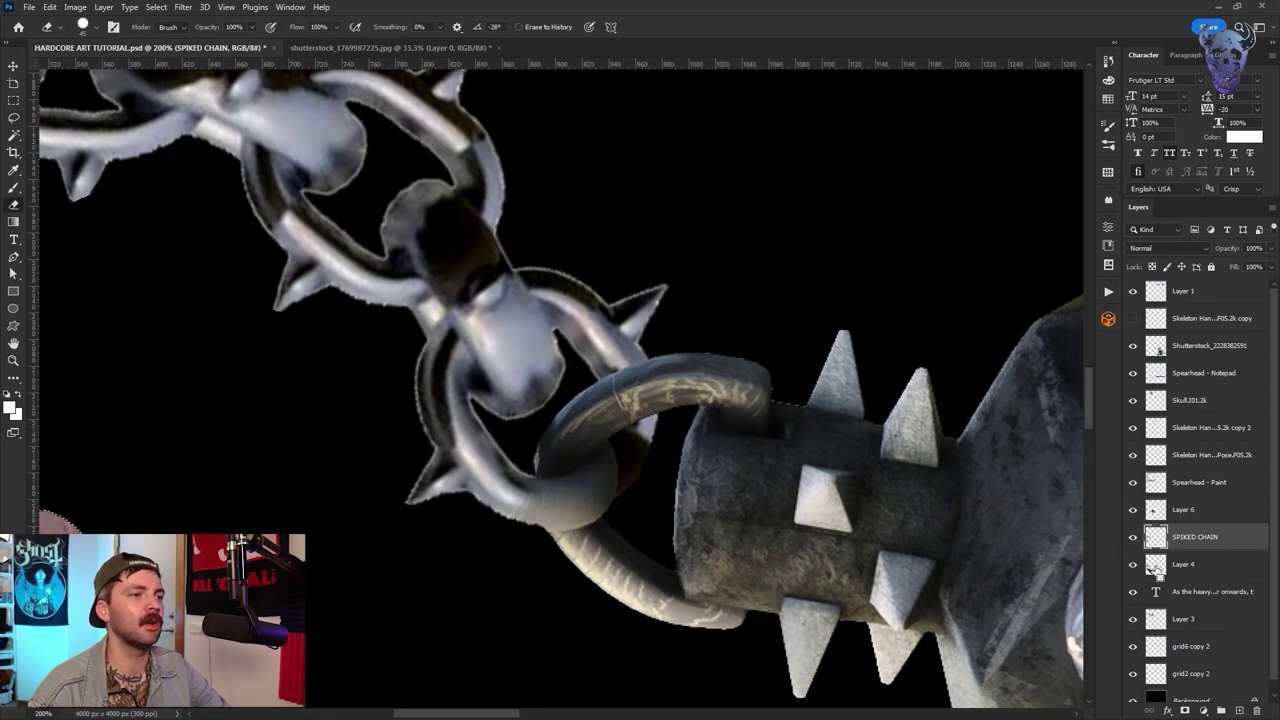
pyautogui.click(96, 27)
pyautogui.moveTo(160, 101); pyautogui.dragTo(75, 101)
pyautogui.click(96, 27)
pyautogui.hotkey('alt', ']')
pyautogui.hotkey('ctrl', 'd')
pyautogui.hotkey('ctrl', '0')
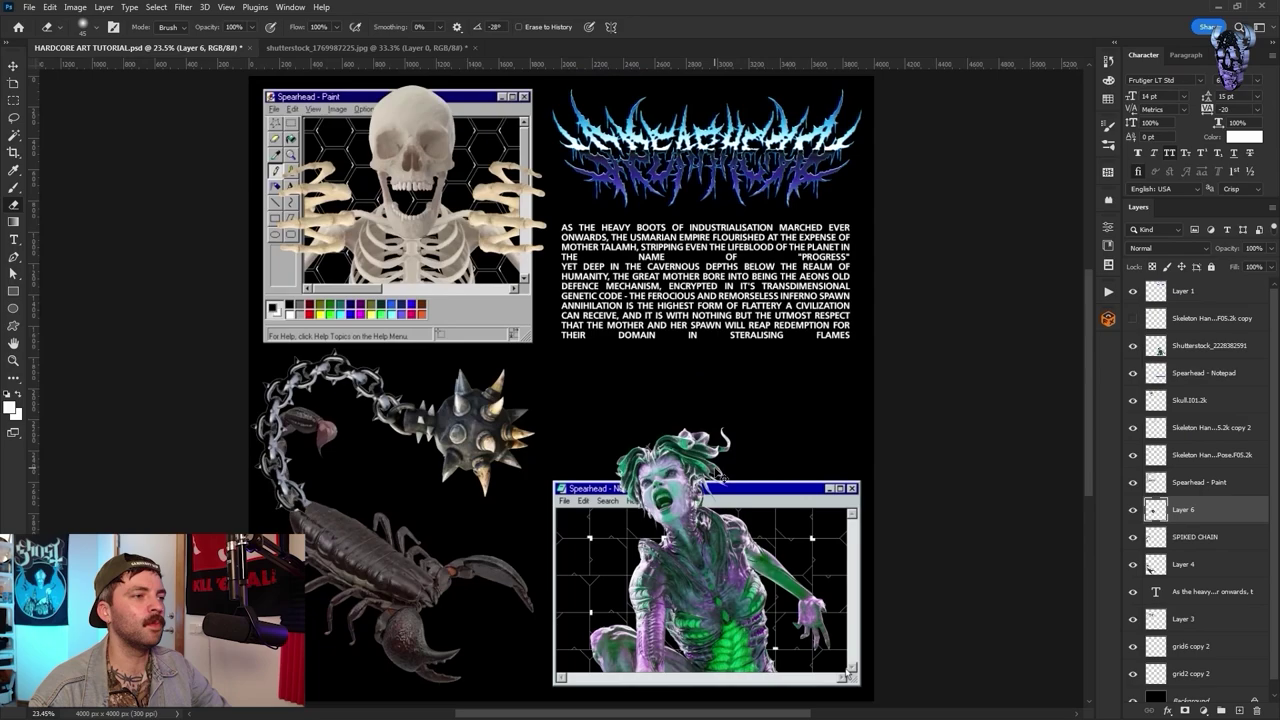
# - Bring the scorpion layer above the ball and chain layers and warp the base of its tail to fit the chain
pyautogui.scroll(-1, 447, 430)
pyautogui.hotkey('ctrl', '+')
pyautogui.hotkey('ctrl', '+')
pyautogui.hotkey('ctrl', '+')
pyautogui.moveTo(237, 526); pyautogui.dragTo(708, 475)
pyautogui.click(49, 7)
pyautogui.moveTo(100, 310)
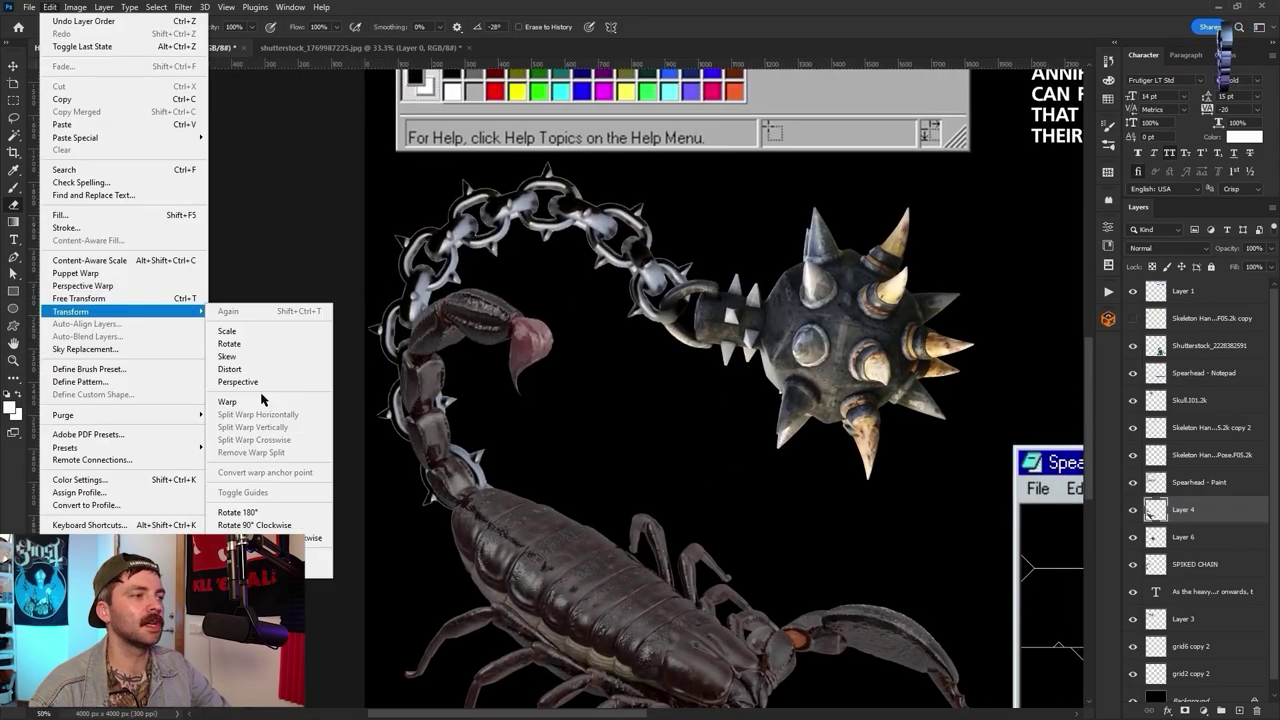
pyautogui.click(240, 401)
pyautogui.moveTo(428, 455); pyautogui.dragTo(440, 447)
pyautogui.press('Return')
# - Lasso and delete the scorpion's upper tail and stinger so the spiked chain replaces them
pyautogui.press('l')
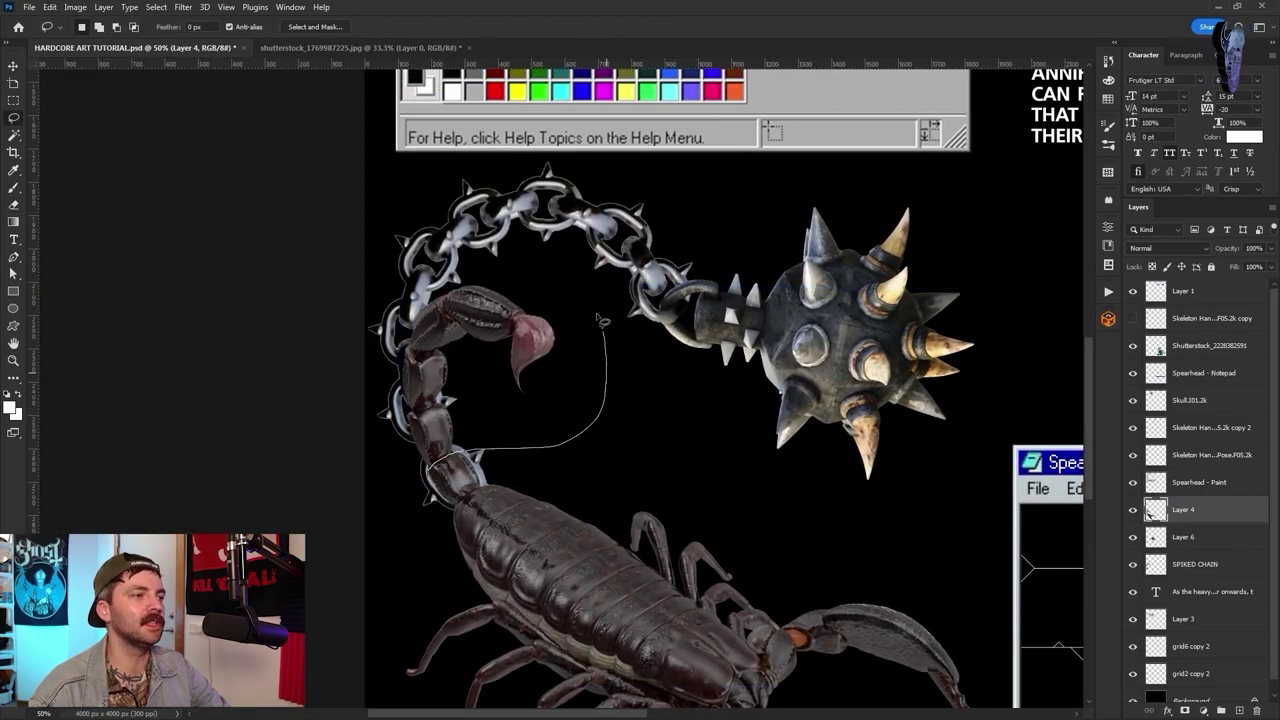
pyautogui.moveTo(603, 322); pyautogui.dragTo(428, 466)
pyautogui.press('Delete')
pyautogui.hotkey('ctrl', 'd')
pyautogui.hotkey('ctrl', '0')
pyautogui.scroll(-1, 443, 548)
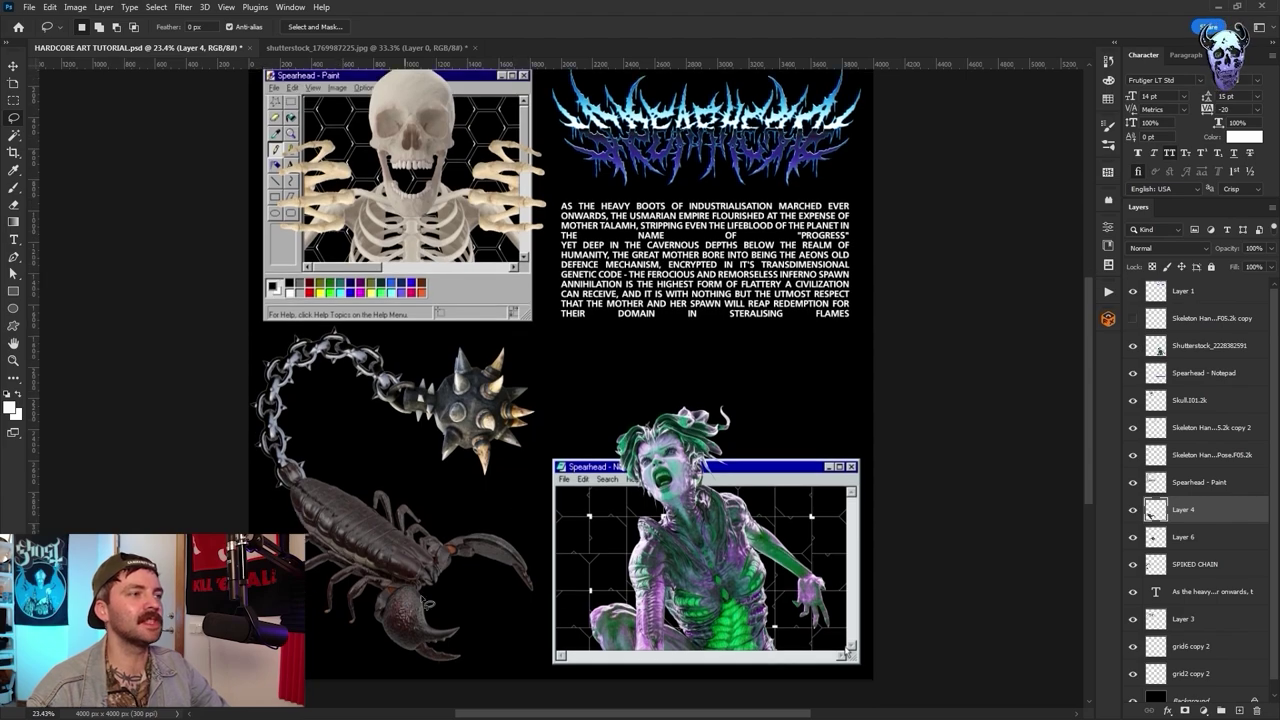
# - Place the Skull.G02.2k image, flip it horizontally, and scale and rotate it onto the scorpion's head
pyautogui.moveTo(699, 353); pyautogui.dragTo(699, 353)
pyautogui.click(50, 7)
pyautogui.moveTo(78, 312)
pyautogui.click(250, 558)
pyautogui.moveTo(720, 209); pyautogui.dragTo(535, 397)
pyautogui.moveTo(475, 465); pyautogui.dragTo(432, 553)
pyautogui.moveTo(504, 480); pyautogui.dragTo(467, 488)
pyautogui.press('Return')
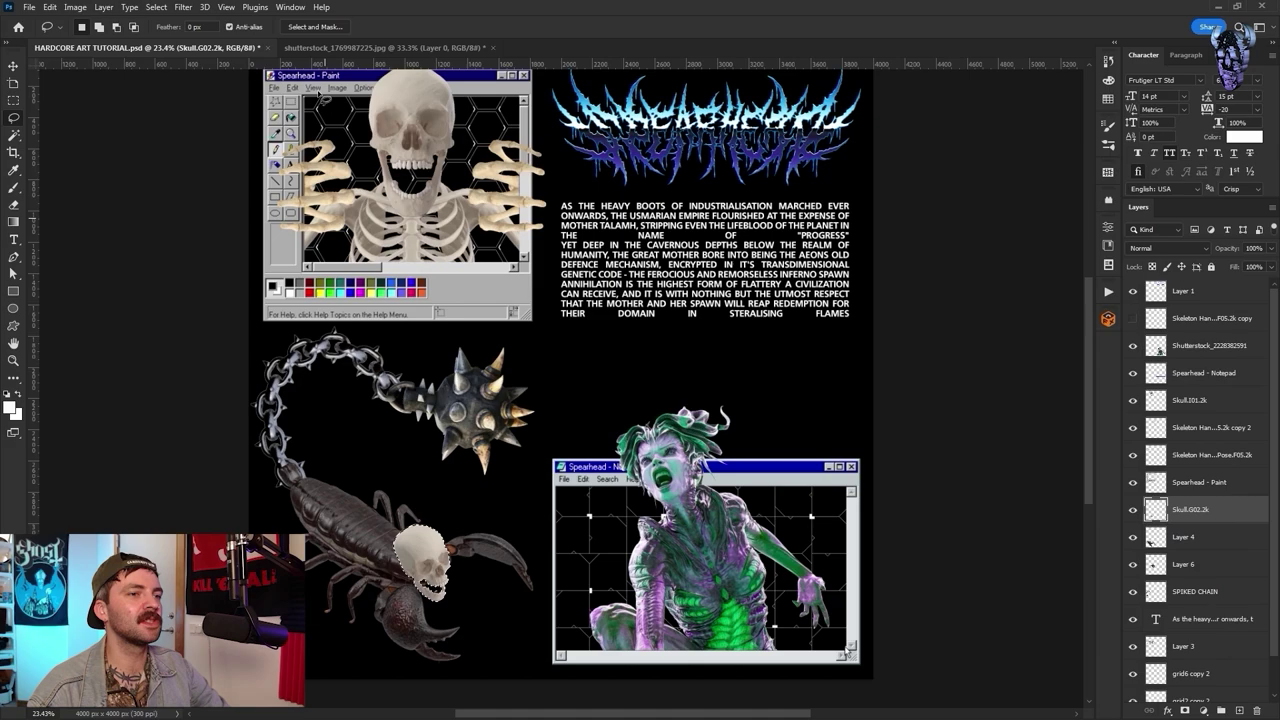
# - Refine the edge of the selection around the skull on the scorpion's head with Refine Edge
pyautogui.click(156, 7)
pyautogui.keyDown('shift'); pyautogui.click(186, 193); pyautogui.keyUp('shift')
pyautogui.moveTo(900, 386); pyautogui.dragTo(1046, 393)
pyautogui.moveTo(935, 403); pyautogui.dragTo(926, 403)
pyautogui.click(966, 524)
# - Warp the small skull so that its shape follows the scorpion's head
pyautogui.click(49, 7)
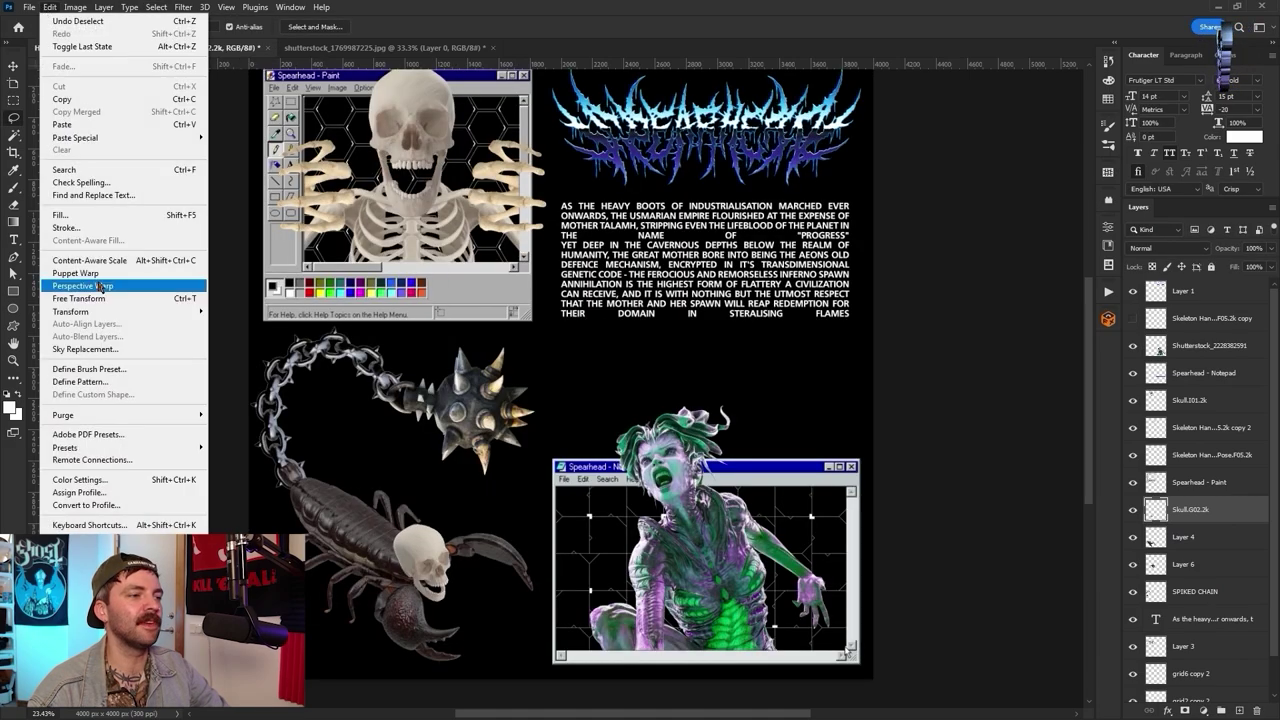
pyautogui.click(250, 388)
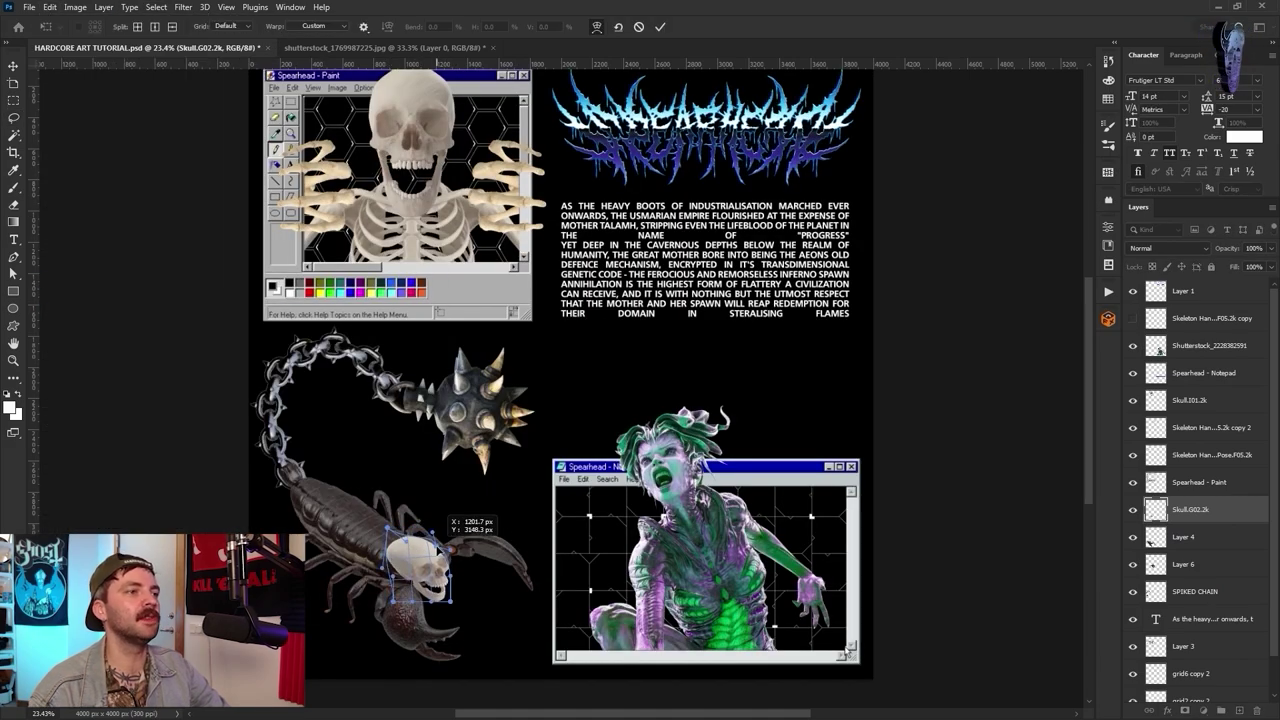
pyautogui.press('Return')
pyautogui.scroll(-1, 1166, 507)
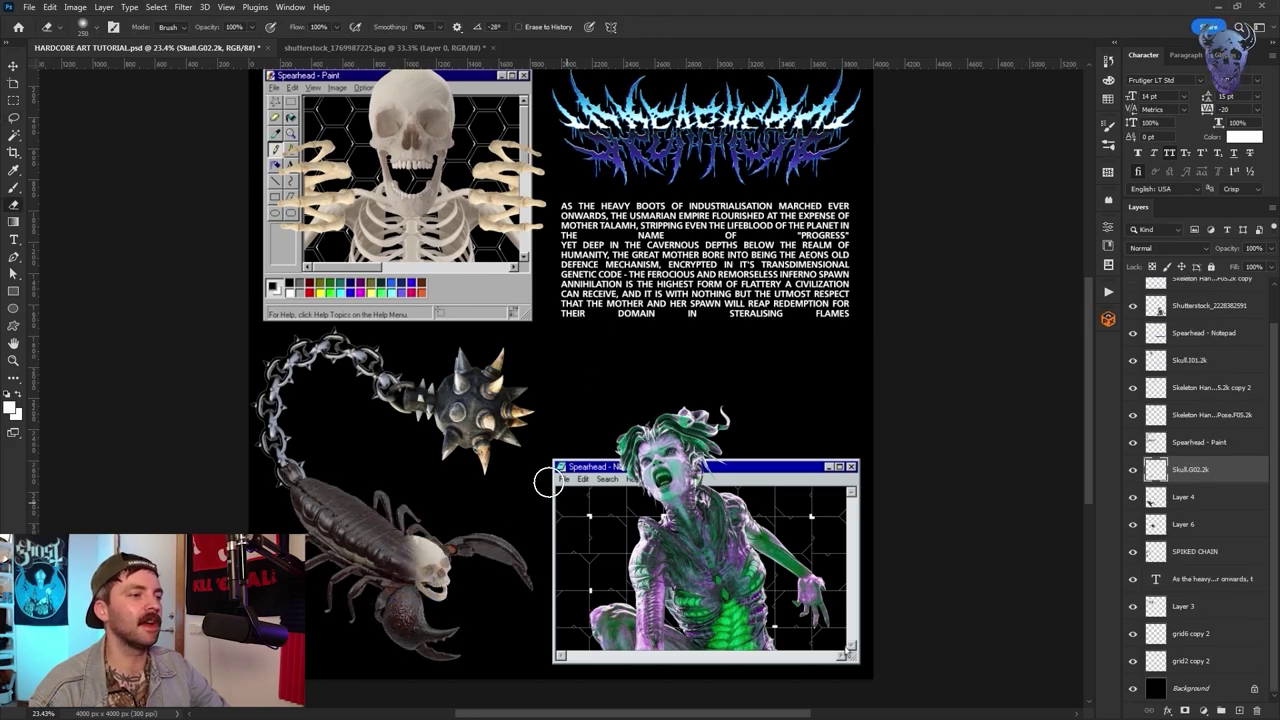
pyautogui.scroll(1, 510, 515)
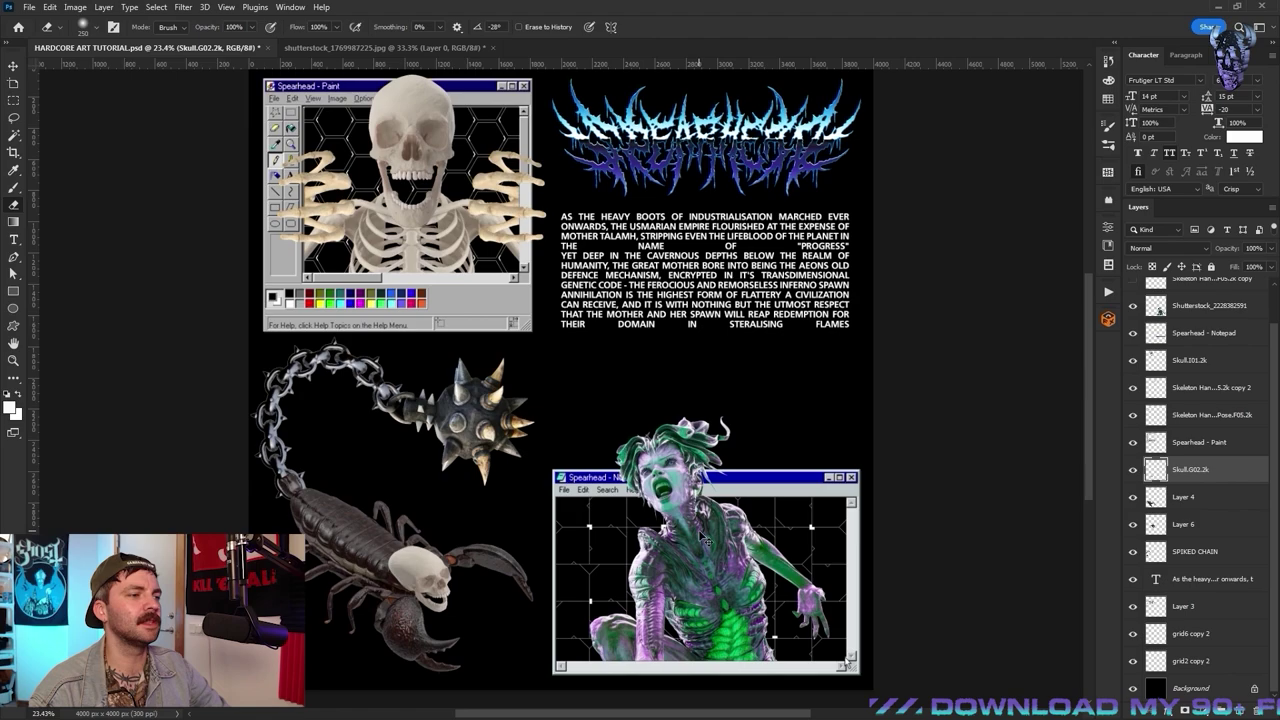
# - Adjust the small skull's fit on the scorpion's head, blend its back edge into the body with the Eraser, and clear the selection
pyautogui.hotkey('ctrl', 't')
pyautogui.moveTo(461, 541); pyautogui.dragTo(391, 590)
pyautogui.press('Return')
pyautogui.keyDown('ctrl'); pyautogui.click(1156, 497); pyautogui.keyUp('ctrl')
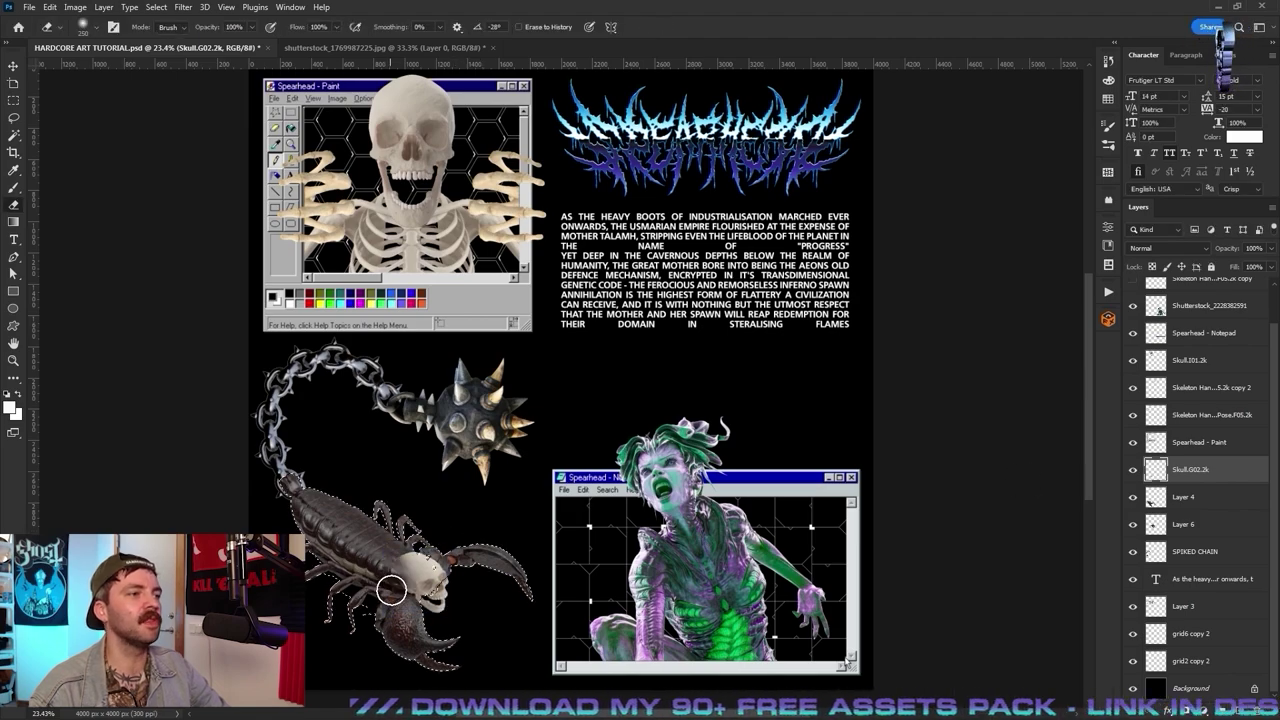
pyautogui.hotkey('ctrl', 'd')
# - Darken the scorpion's skull with Levels, setting the shadow input to 31 and the midtones to 0.66
pyautogui.click(75, 7)
pyautogui.moveTo(103, 46)
pyautogui.click(235, 58)
pyautogui.moveTo(944, 479); pyautogui.dragTo(966, 479)
pyautogui.moveTo(859, 479); pyautogui.dragTo(880, 479)
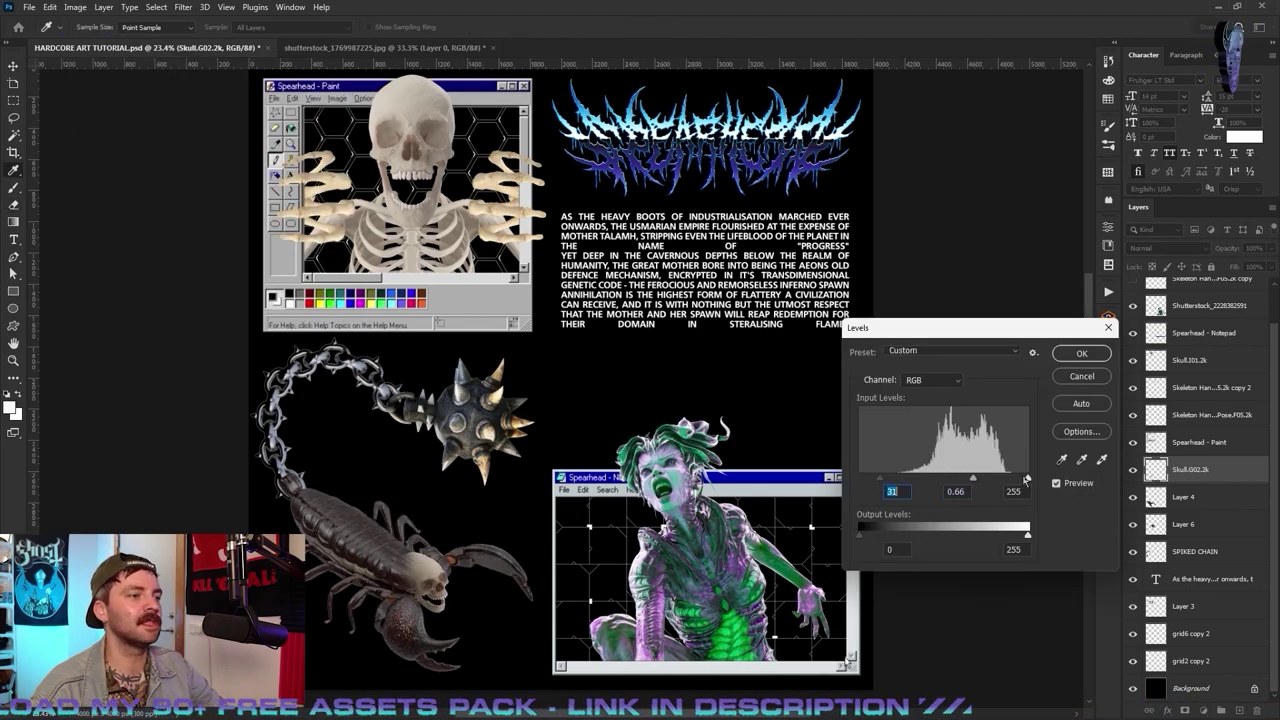
pyautogui.press('Return')
# - Remove the rifle image's white background and place the rifle beneath the lore text at 41.52% scale
pyautogui.scroll(1, 614, 553)
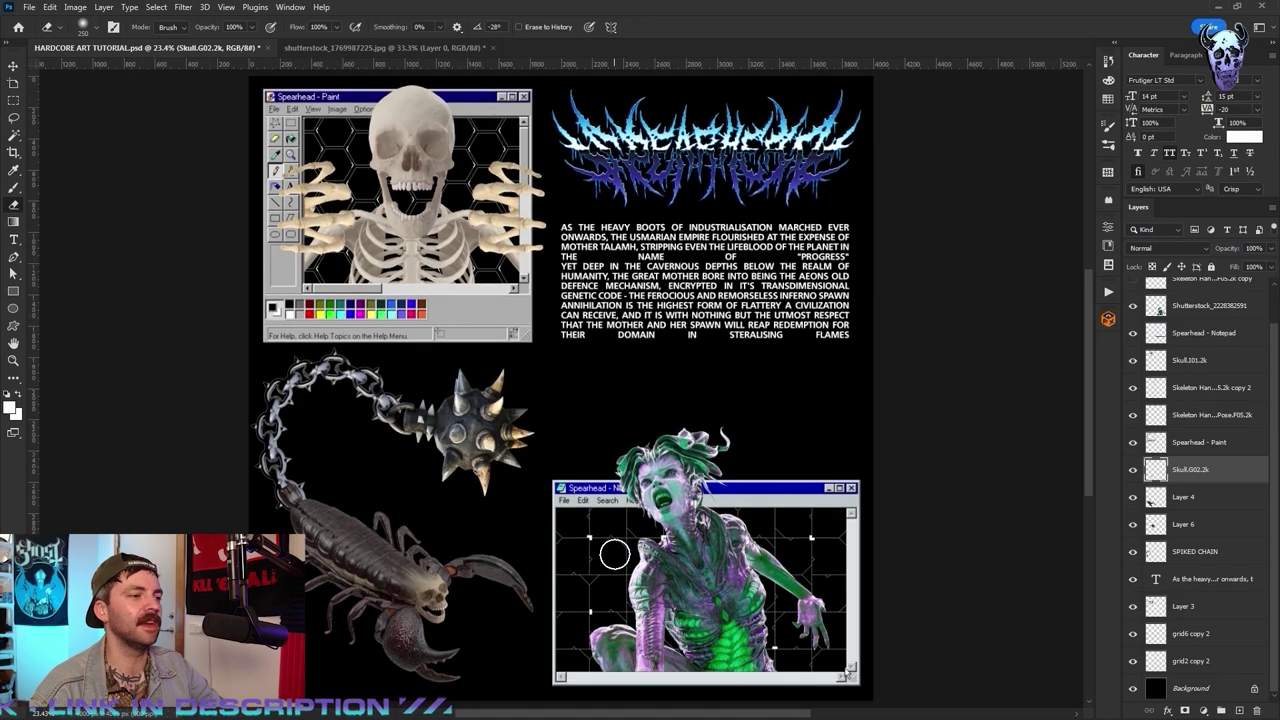
pyautogui.scroll(1, 709, 300)
pyautogui.scroll(-1, 713, 287)
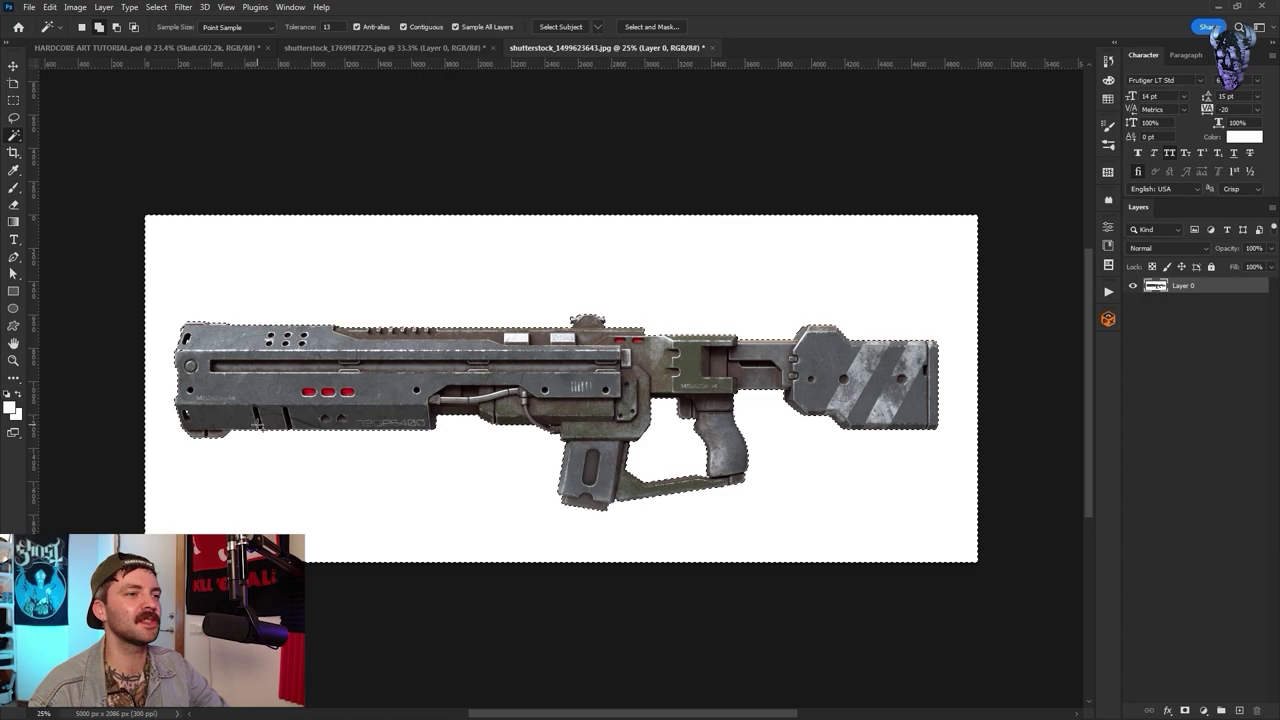
pyautogui.press('Delete')
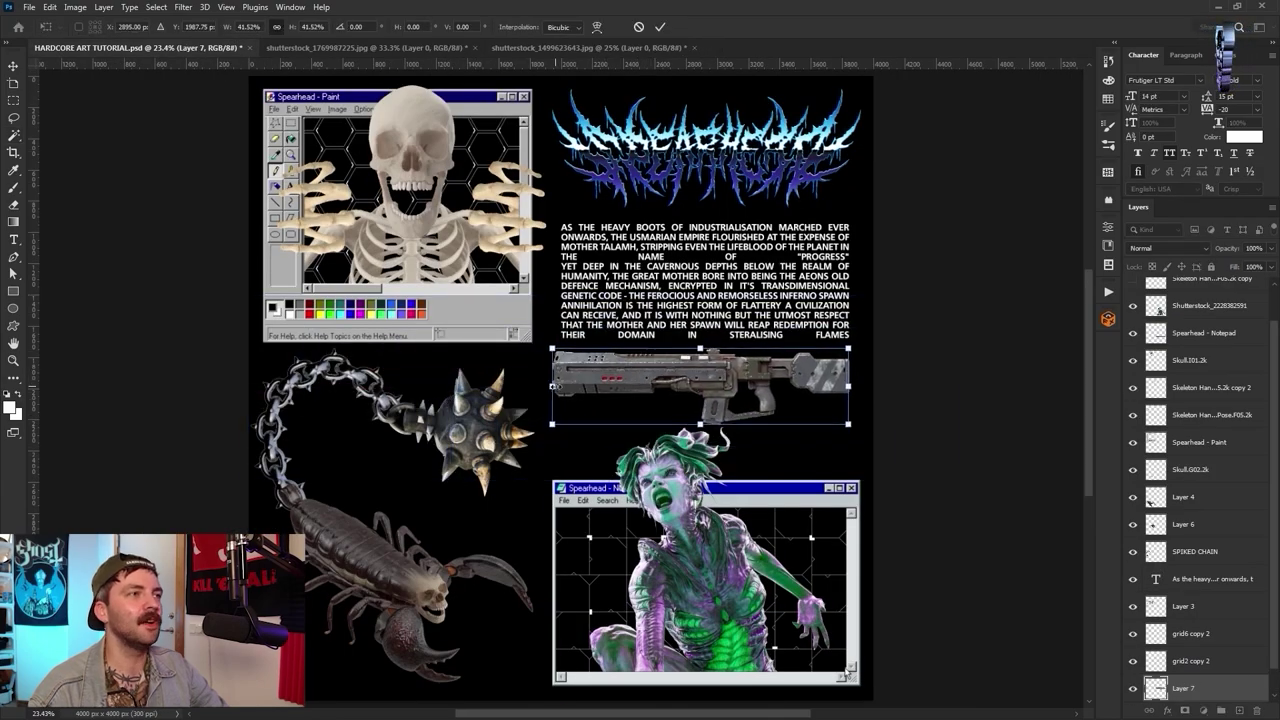
pyautogui.press('Return')
# - Widen the lore text box so its left edge meets the rifle's, and nudge the text and the rifle down
pyautogui.press('t')
pyautogui.click(700, 282)
pyautogui.moveTo(561, 283); pyautogui.dragTo(552, 283)
pyautogui.click(13, 66)
pyautogui.hotkey('shift', 'Down')
pyautogui.hotkey('shift', 'Down')
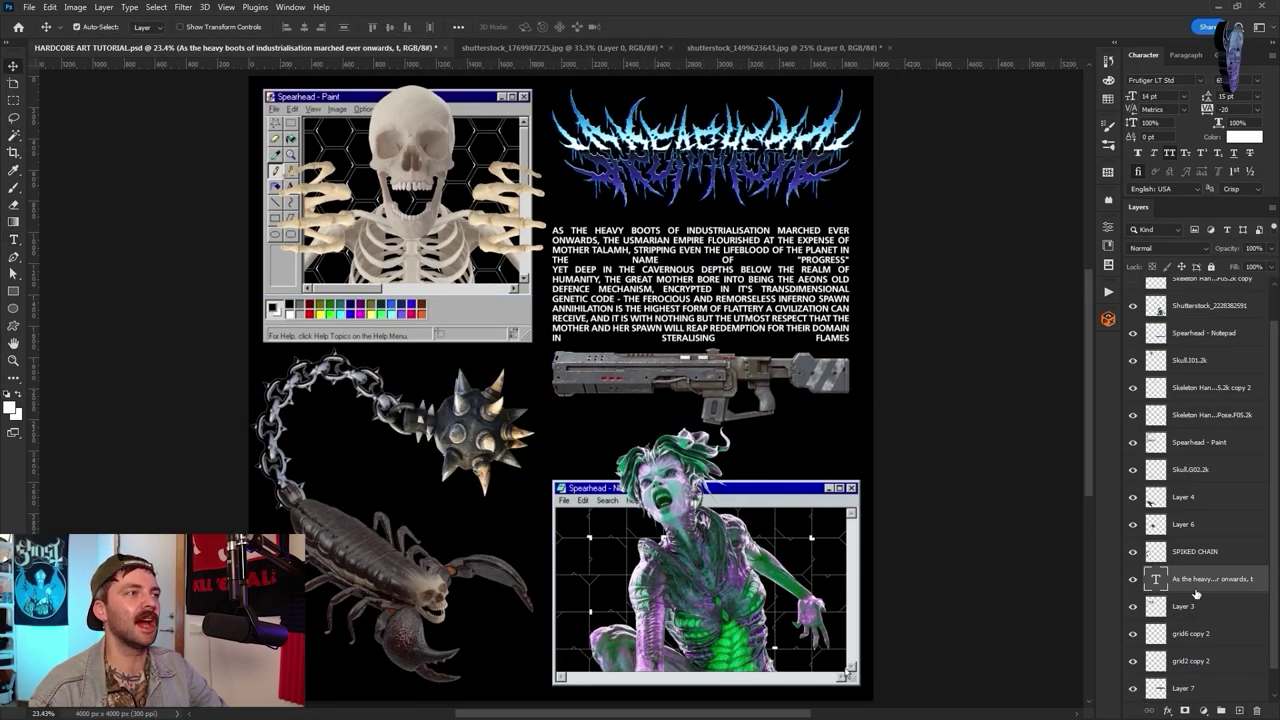
pyautogui.scroll(-1, 1193, 610)
pyautogui.click(1180, 661)
pyautogui.hotkey('shift', 'Down')
pyautogui.scroll(1, 600, 430)
pyautogui.scroll(3, 1172, 589)
pyautogui.click(1190, 401)
pyautogui.hotkey('ctrl', 't')
pyautogui.moveTo(411, 258); pyautogui.dragTo(414, 245)
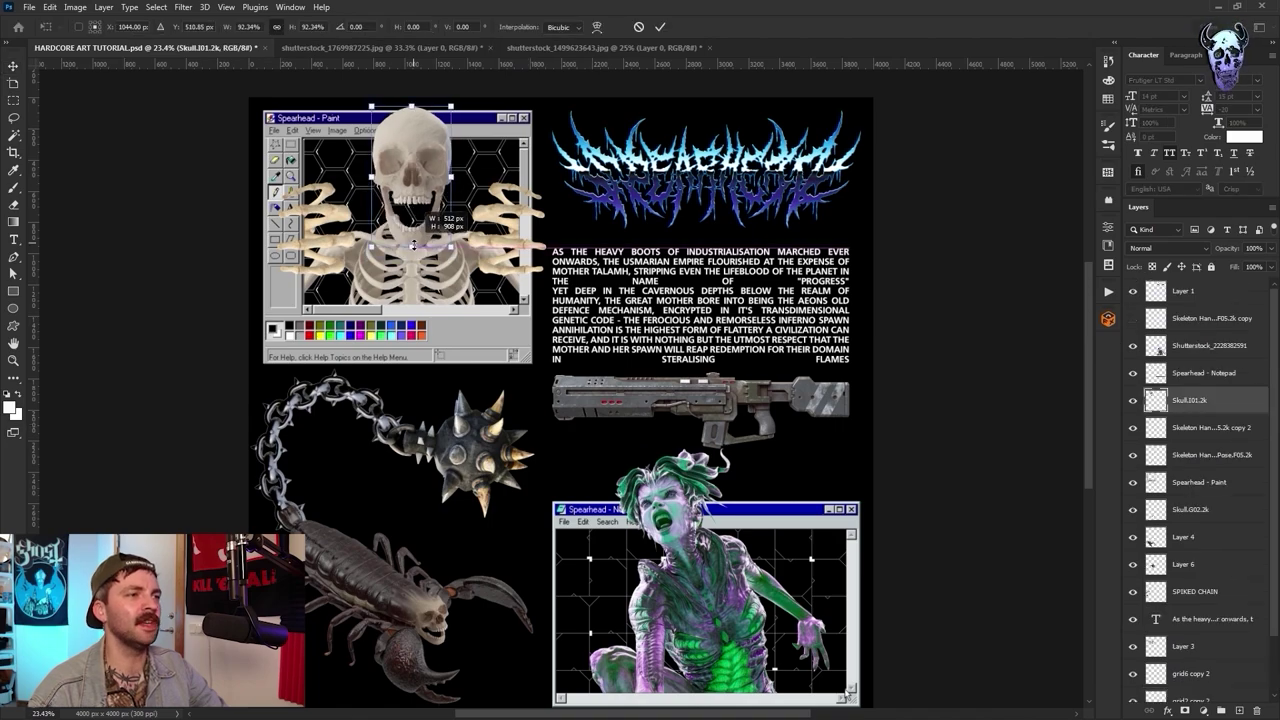
pyautogui.press('Escape')
pyautogui.hotkey('ctrl', 't')
pyautogui.press('Escape')
# - Move the rib cage's Layer 3 directly below the Spearhead - Paint layer
pyautogui.click(1188, 513)
pyautogui.moveTo(1185, 647); pyautogui.dragTo(1187, 498)
pyautogui.hotkey('ctrl', 't')
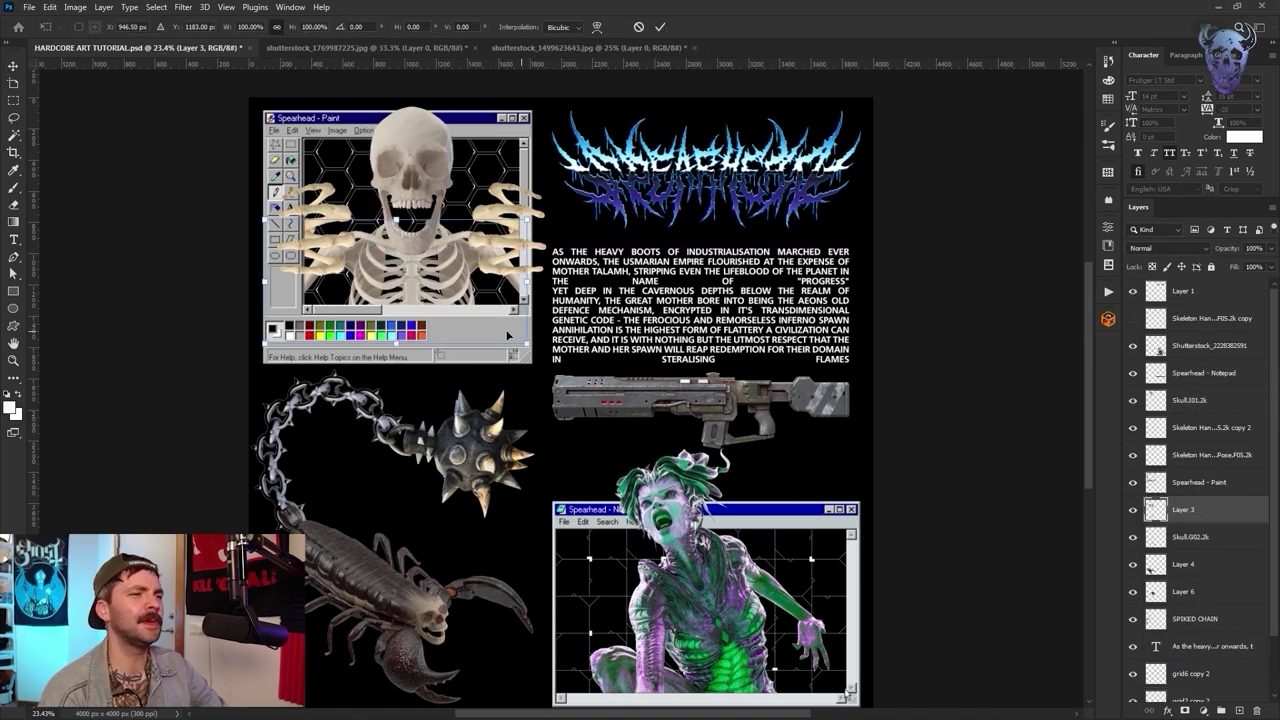
pyautogui.press('Return')
pyautogui.scroll(-1, 508, 335)
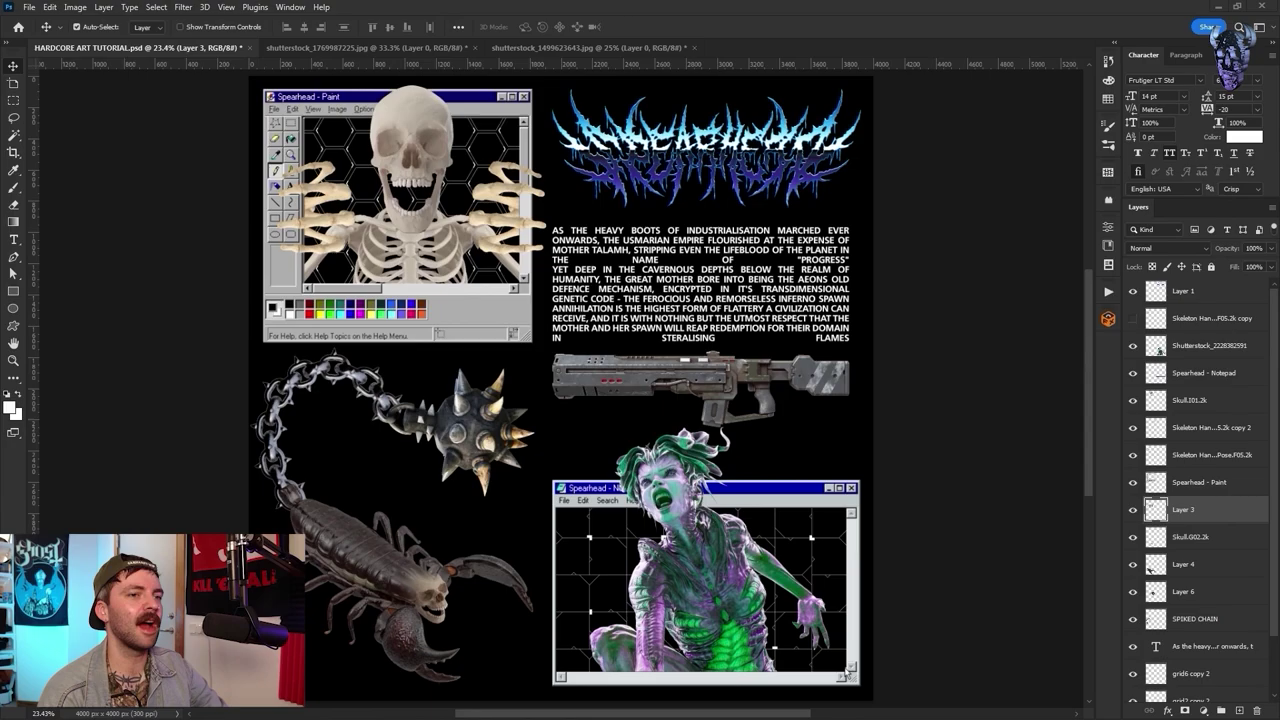
# - Place the data1 circuit graphic over the rifle and scale it to about the column's width
pyautogui.moveTo(802, 455); pyautogui.dragTo(712, 430)
pyautogui.moveTo(700, 430); pyautogui.dragTo(757, 439)
pyautogui.moveTo(377, 398); pyautogui.dragTo(540, 398)
pyautogui.press('Return')
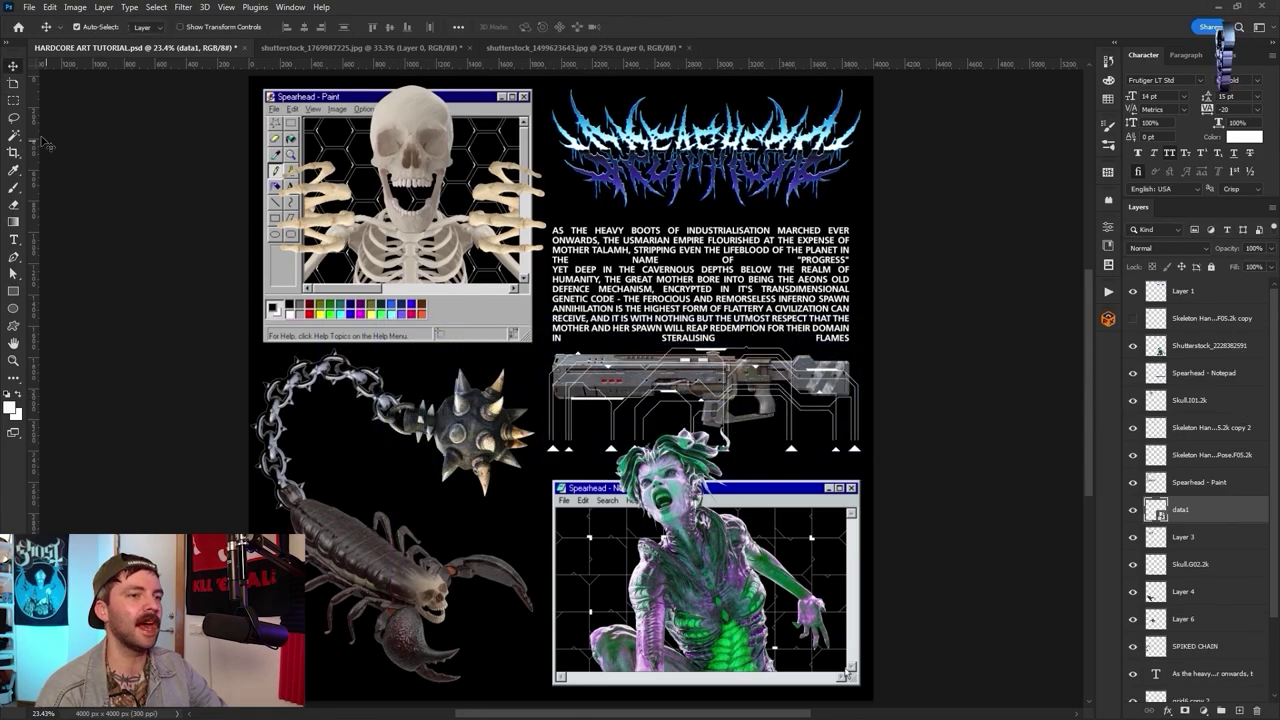
# - Trim the circuit graphic's overhang at the rifle's left edge, move its layer beneath the rifle's Layer 7, and deselect
pyautogui.press('m')
pyautogui.moveTo(506, 336); pyautogui.dragTo(546, 520)
pyautogui.hotkey('ctrl', '+')
pyautogui.hotkey('ctrl', '+')
pyautogui.hotkey('ctrl', '+')
pyautogui.hotkey('ctrl', '+')
pyautogui.hotkey('ctrl', '+')
pyautogui.hotkey('ctrl', 'shift', '[')
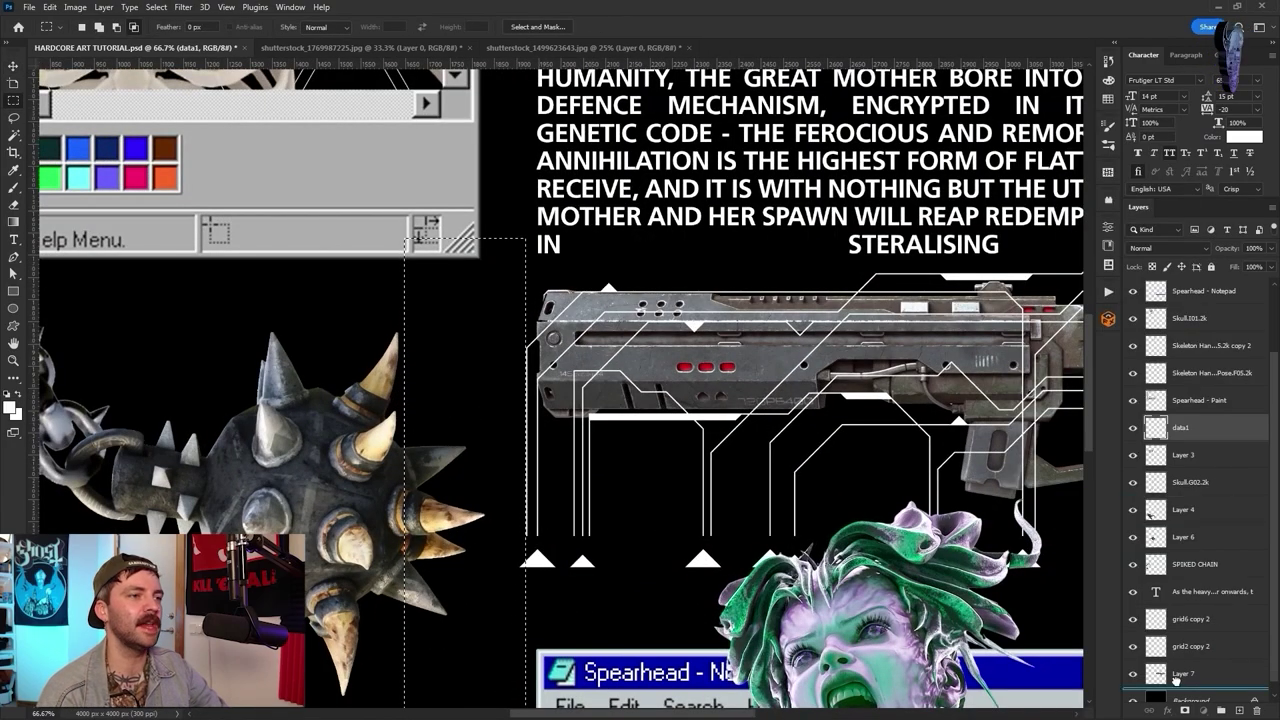
pyautogui.scroll(-3, 912, 570)
pyautogui.hscroll(6, 1034, 484)
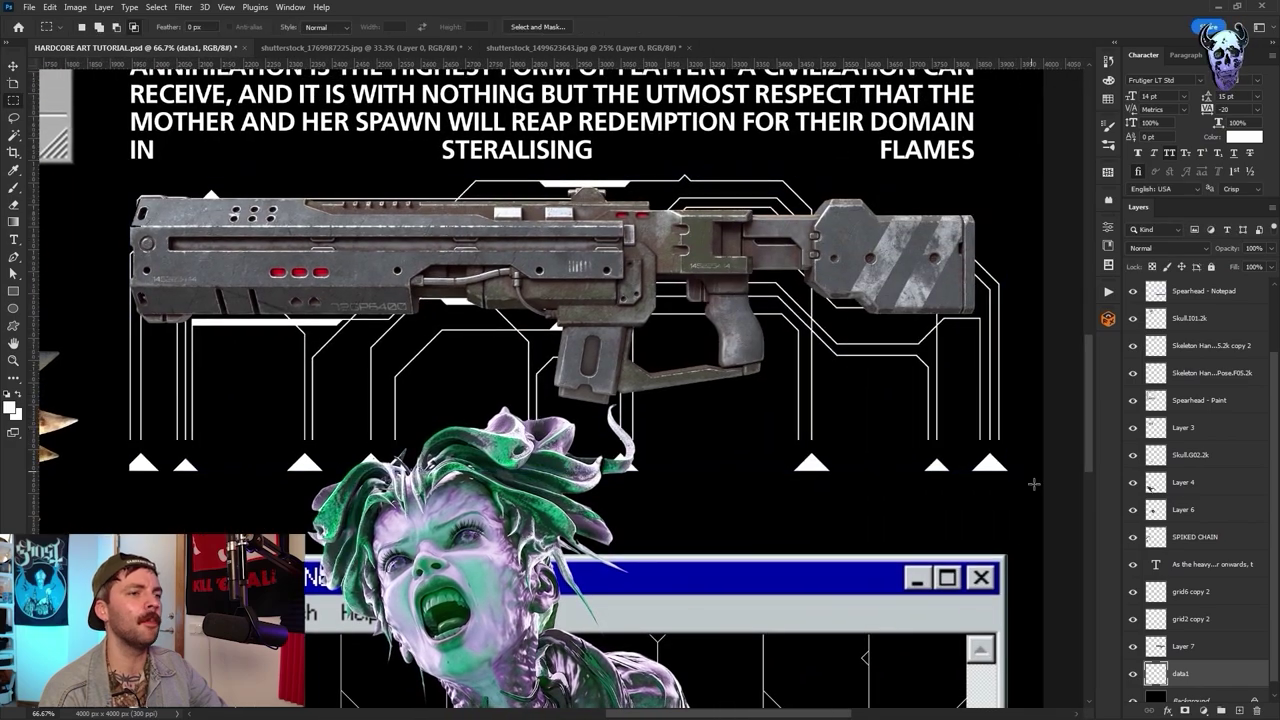
pyautogui.hotkey('ctrl', 'd')
# - Scale the circuit graphic to 100.87%, flip it vertically and horizontally, and position it between the rifle and the Notepad window
pyautogui.hotkey('ctrl', 't')
pyautogui.moveTo(1000, 323); pyautogui.dragTo(1007, 323)
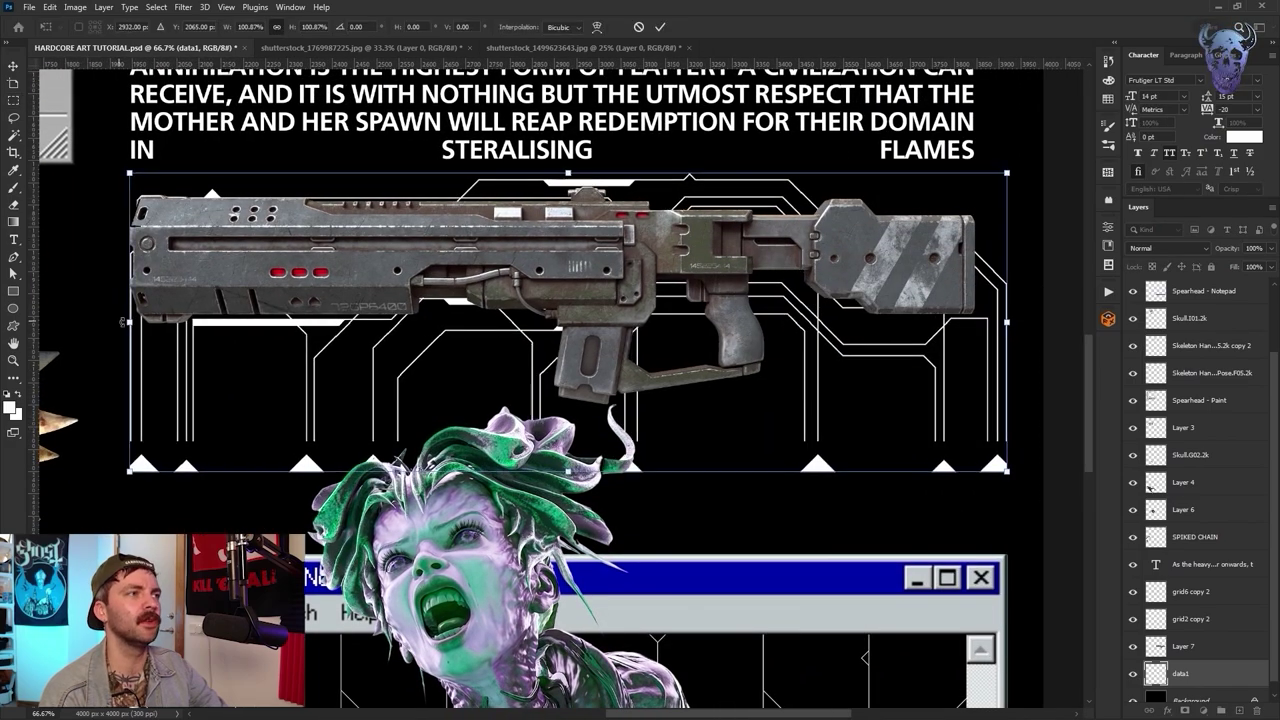
pyautogui.moveTo(316, 342); pyautogui.dragTo(334, 474)
pyautogui.press('Return')
pyautogui.hotkey('ctrl', '0')
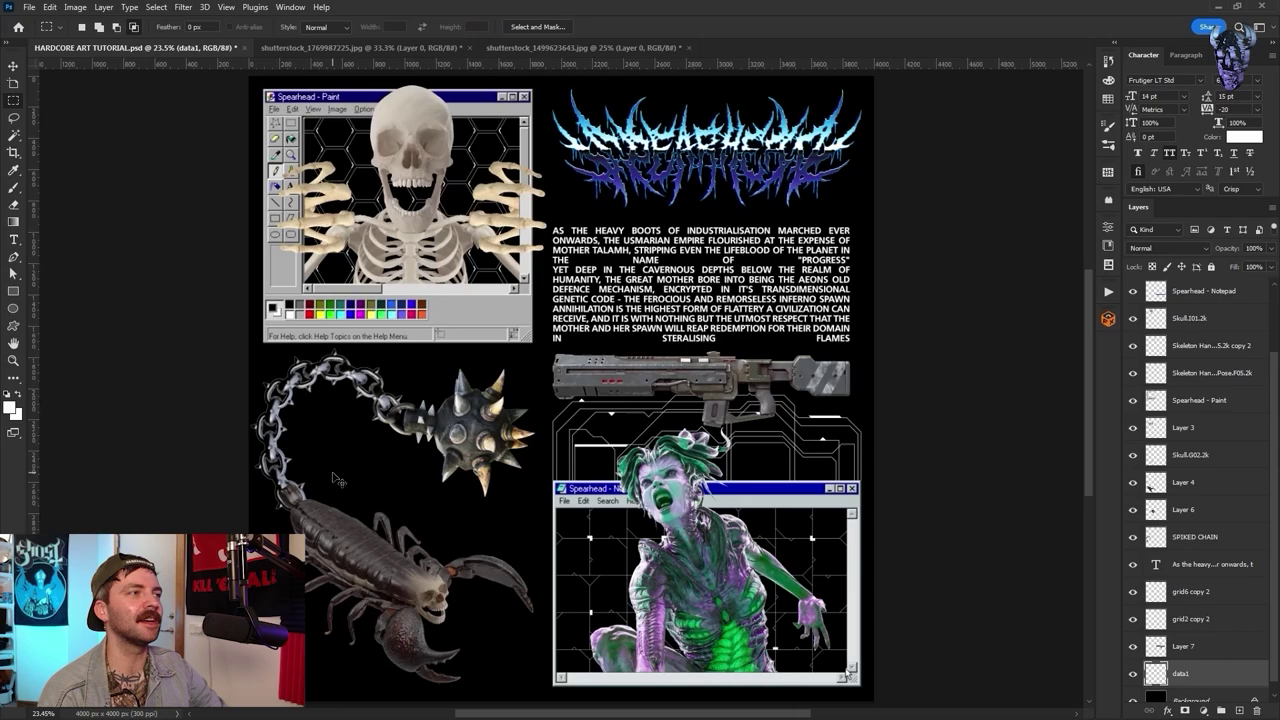
pyautogui.click(51, 7)
pyautogui.moveTo(129, 312)
pyautogui.click(245, 557)
# - Place the ultimate-cable-bundle-style-5-neostock-8 image above the Skull.I01.2k layer and scale it down over the artwork
pyautogui.scroll(1, 793, 597)
pyautogui.scroll(2, 1200, 400)
pyautogui.click(1212, 291)
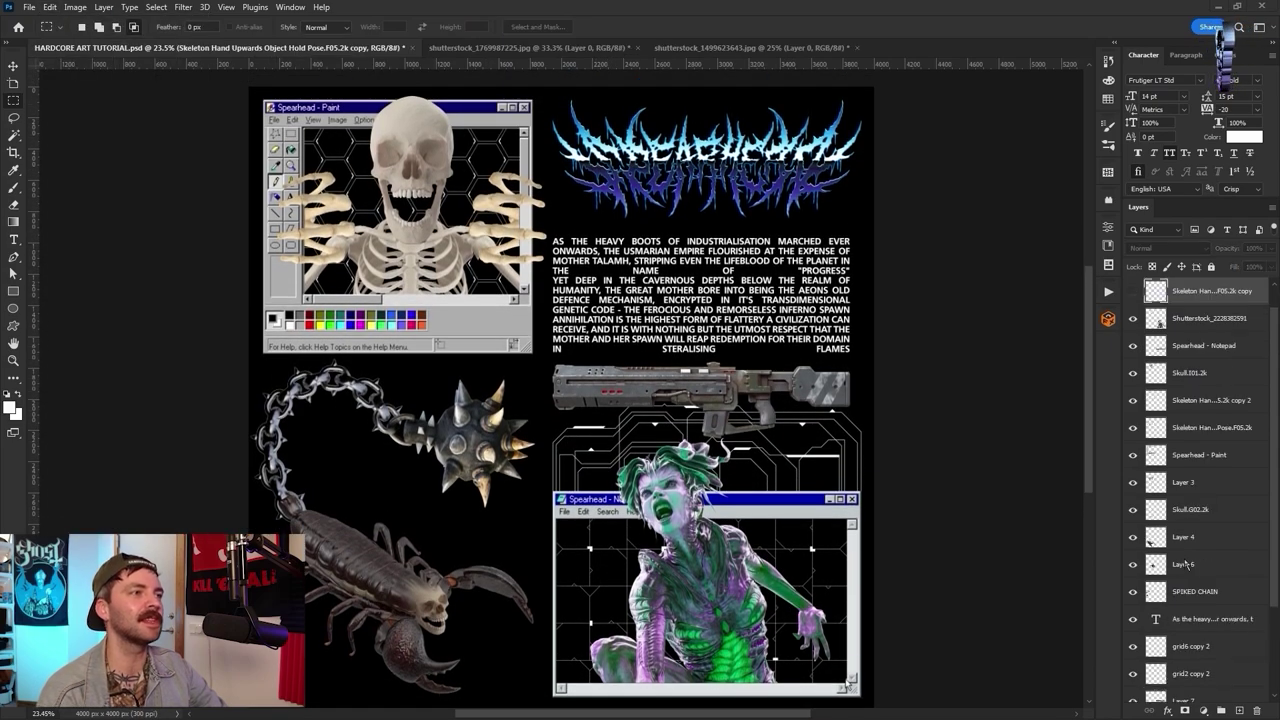
pyautogui.scroll(1, 1200, 400)
pyautogui.click(1190, 400)
pyautogui.moveTo(2, 281); pyautogui.dragTo(491, 281)
pyautogui.moveTo(870, 390); pyautogui.dragTo(411, 371)
# - Flip the cable bundle vertically, scale it to 16.69%, and rotate it into place as a horn on the large skull
pyautogui.click(51, 7)
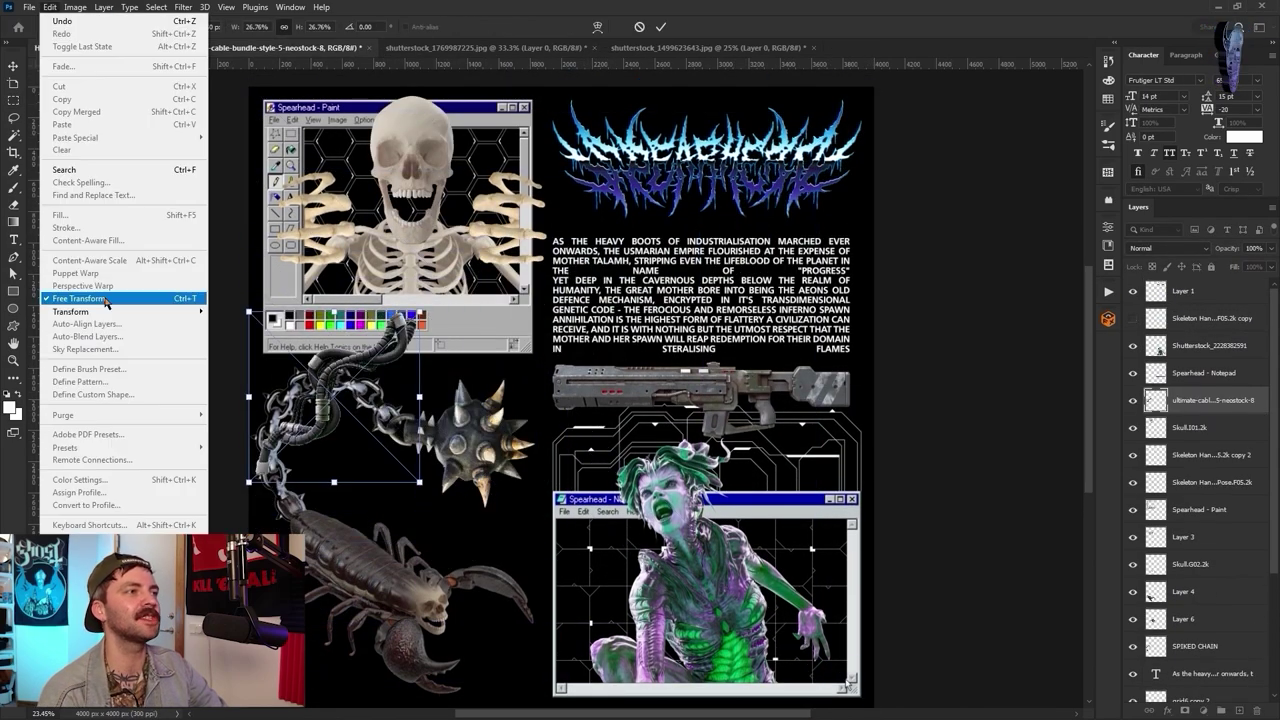
pyautogui.moveTo(120, 312)
pyautogui.click(245, 571)
pyautogui.moveTo(380, 303); pyautogui.dragTo(291, 312)
pyautogui.moveTo(448, 366); pyautogui.dragTo(363, 388)
pyautogui.moveTo(300, 408)
pyautogui.mouseDown()
pyautogui.moveTo(341, 150)
pyautogui.moveTo(322, 155)
pyautogui.moveTo(501, 181)
pyautogui.mouseUp()
pyautogui.press('Return')
# - Duplicate the cable bundle, flip the copy horizontally, and align it as the matching horn on the skull's other side
pyautogui.rightClick(1207, 400)
pyautogui.click(1078, 148)
pyautogui.press('Return')
pyautogui.click(51, 7)
pyautogui.click(245, 557)
pyautogui.hotkey('ctrl', 't')
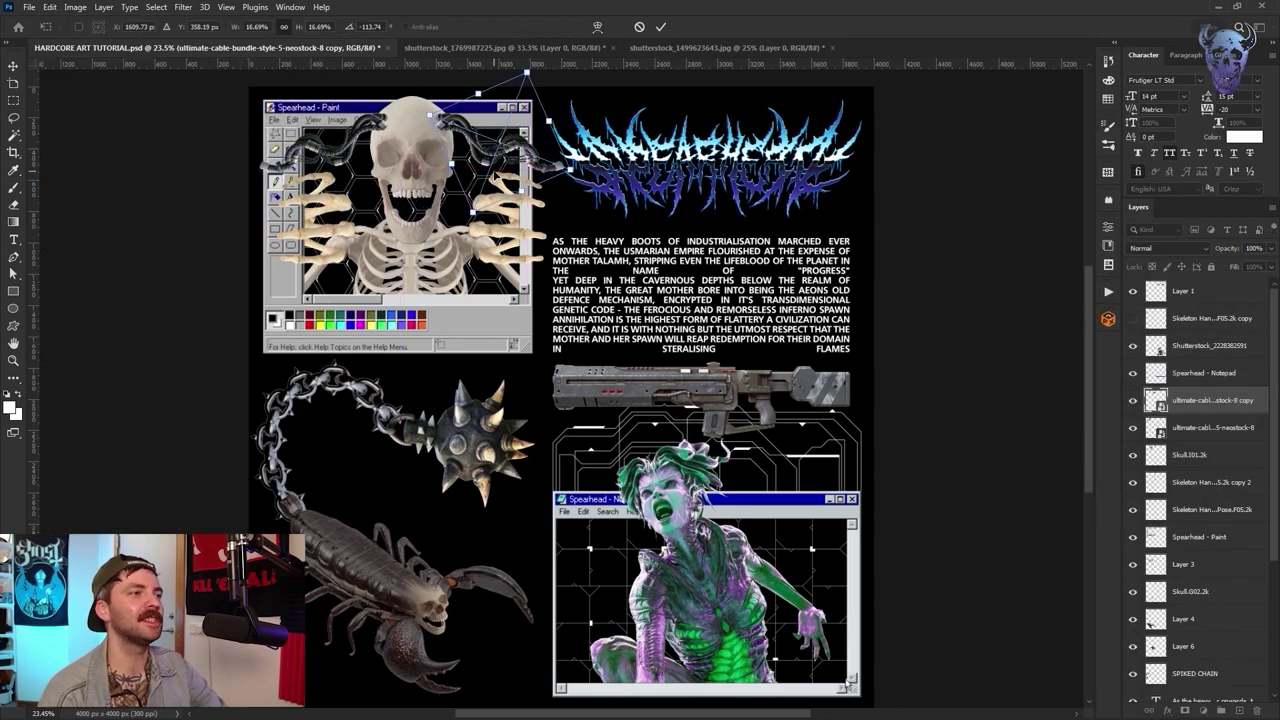
pyautogui.hotkey('ctrl', '+')
pyautogui.hotkey('ctrl', '+')
pyautogui.moveTo(432, 226); pyautogui.dragTo(511, 467)
pyautogui.press('Return')
# - Merge the two cable layers and remove the cable ends that overhang the Paint window
pyautogui.keyDown('shift'); pyautogui.click(1212, 428); pyautogui.keyUp('shift')
pyautogui.rightClick(1212, 428)
pyautogui.click(1105, 546)
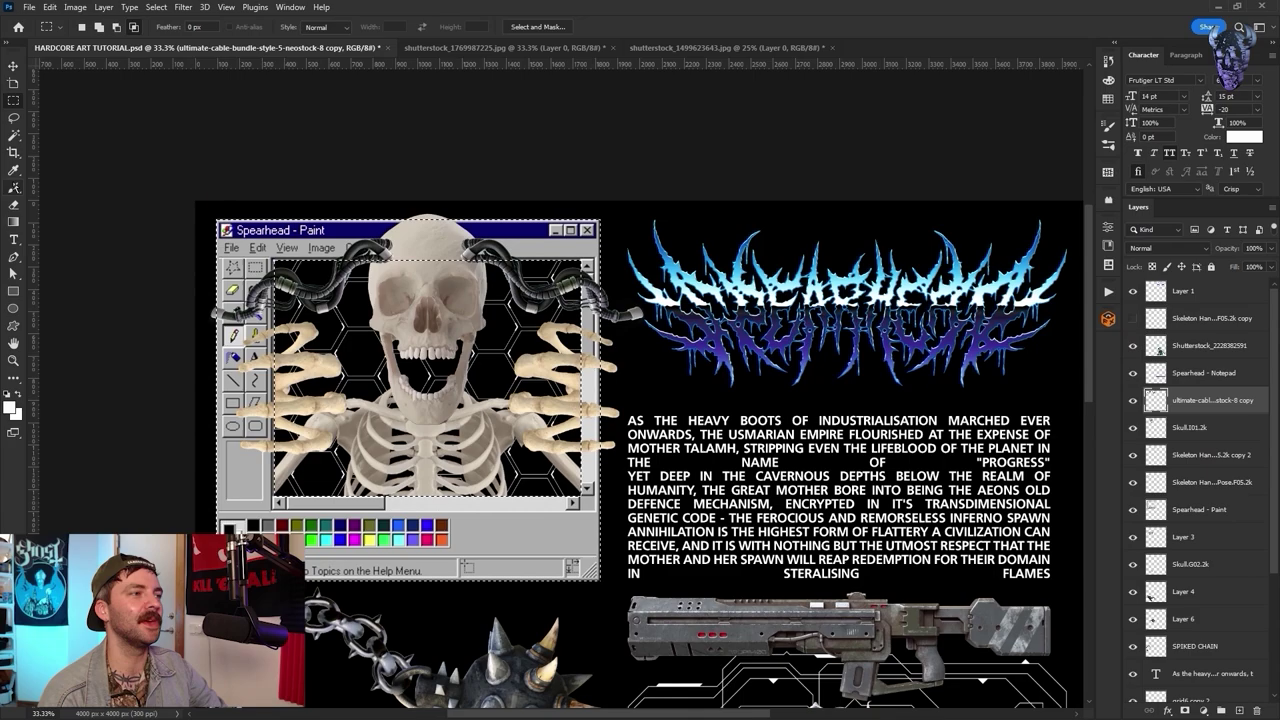
pyautogui.press('e')
pyautogui.hotkey('ctrl', 'd')
pyautogui.click(1208, 513)
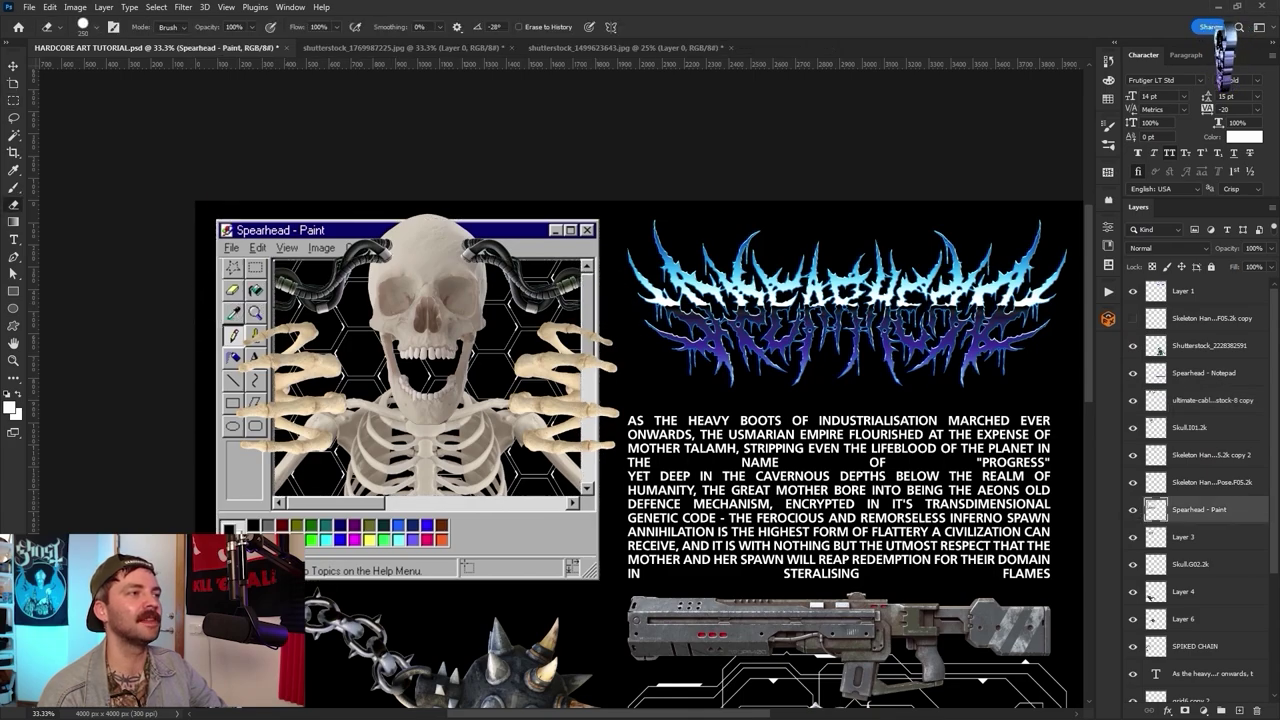
pyautogui.moveTo(2, 430); pyautogui.dragTo(484, 430)
pyautogui.moveTo(195, 454); pyautogui.dragTo(886, 455)
pyautogui.moveTo(985, 455)
pyautogui.mouseDown()
pyautogui.moveTo(338, 382)
pyautogui.moveTo(376, 381)
pyautogui.mouseUp()
pyautogui.moveTo(474, 381)
pyautogui.mouseDown()
pyautogui.moveTo(582, 396)
pyautogui.moveTo(540, 371)
pyautogui.mouseUp()
pyautogui.press('Return')
pyautogui.hotkey('ctrl', '[')
pyautogui.hotkey('ctrl', '[')
pyautogui.hotkey('ctrl', 't')
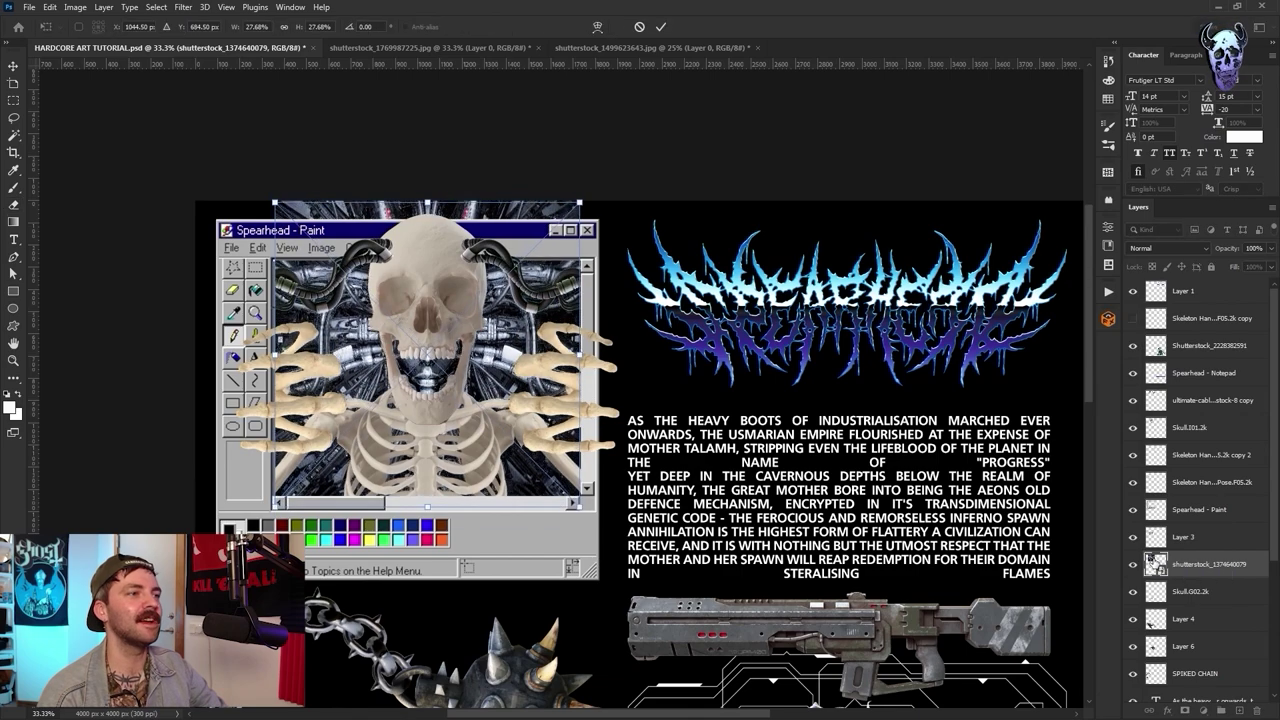
pyautogui.press('Return')
# - Rasterize the machinery image, delete the strip that extends above the Paint window, and deselect
pyautogui.press('m')
pyautogui.moveTo(196, 201); pyautogui.dragTo(619, 244)
pyautogui.rightClick(1221, 565)
pyautogui.click(1090, 399)
pyautogui.press('Delete')
pyautogui.hotkey('ctrl', 'd')
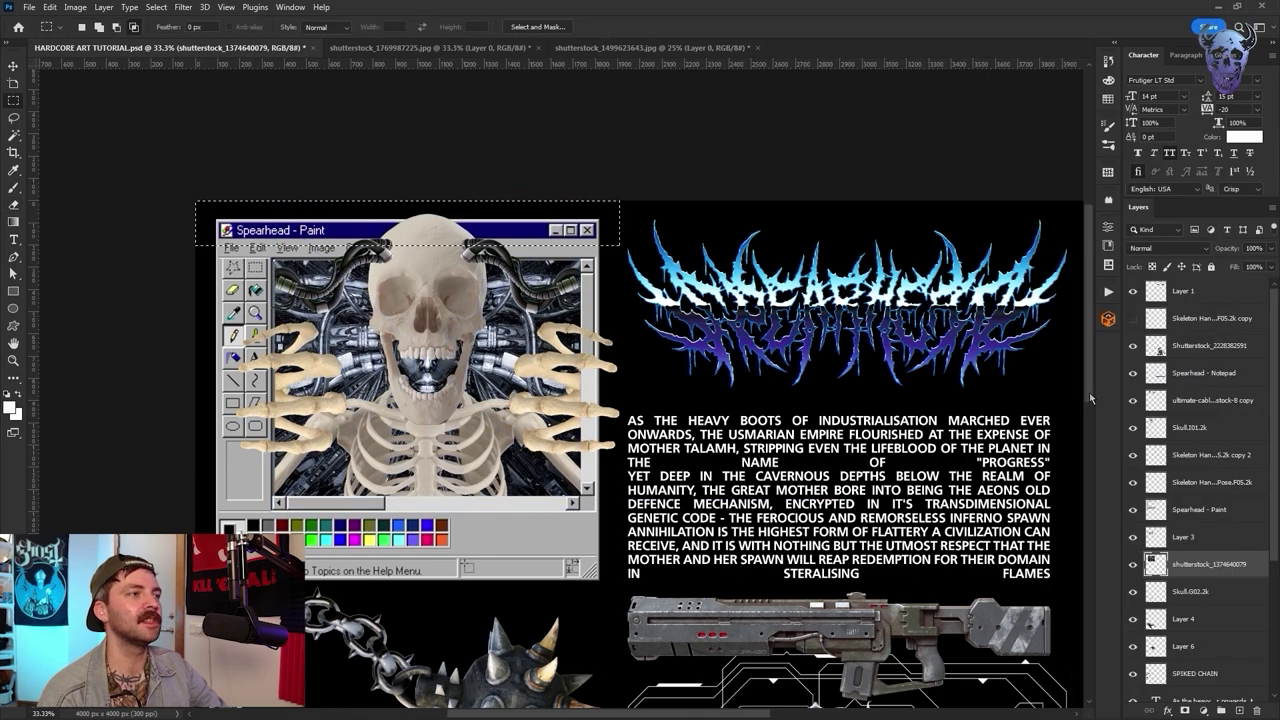
# - Set the rib cage layer's hue to -9 with Hue/Saturation
pyautogui.scroll(-4, 691, 399)
pyautogui.click(1184, 537)
pyautogui.click(76, 7)
pyautogui.click(245, 113)
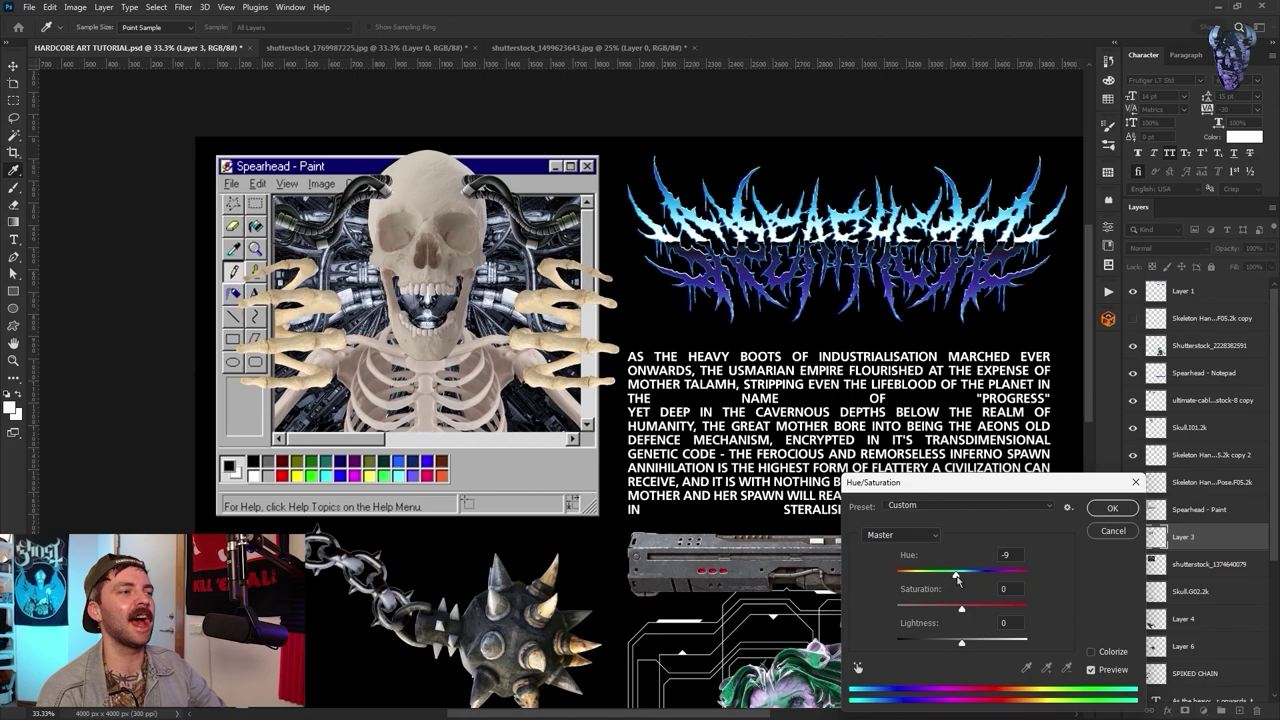
pyautogui.click(1112, 508)
# - Increase the rib cage's contrast with Levels, using input shadows 41 and highlights 242
pyautogui.click(76, 7)
pyautogui.click(230, 54)
pyautogui.moveTo(860, 480); pyautogui.dragTo(886, 481)
pyautogui.moveTo(1029, 480); pyautogui.dragTo(1015, 480)
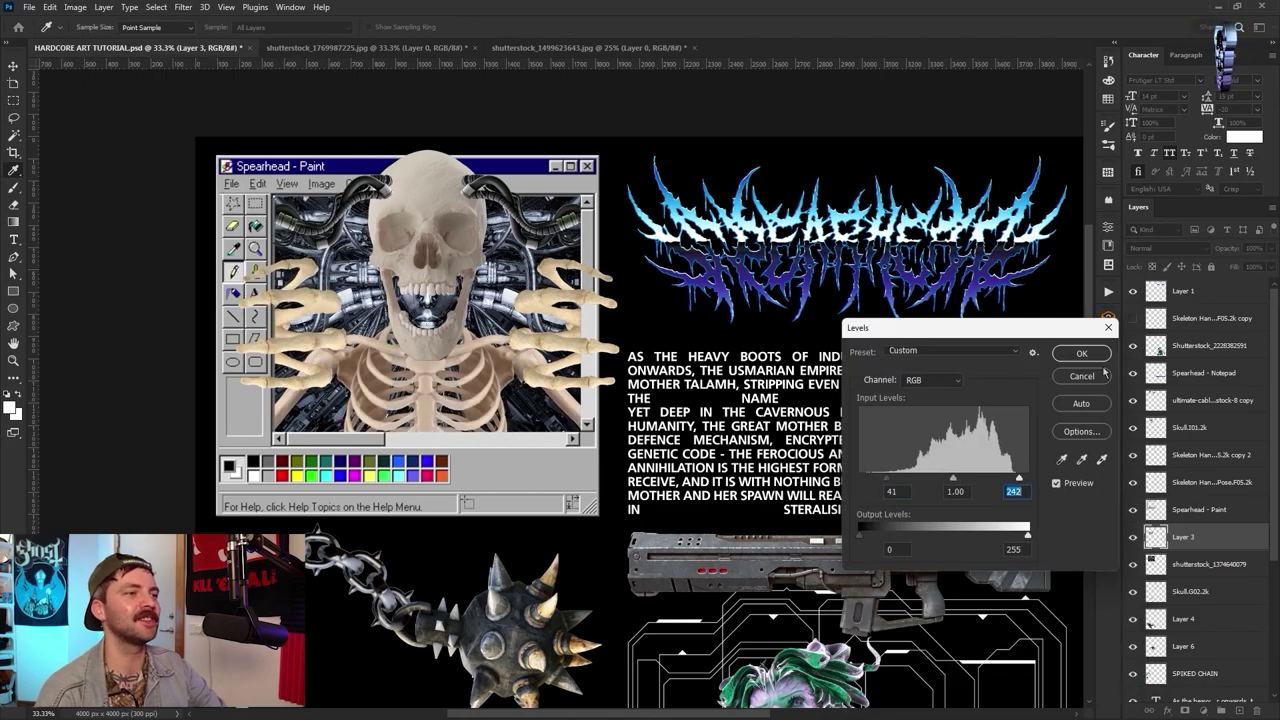
pyautogui.click(1085, 354)
# - Merge the two skeleton hand layers and apply Levels with input shadows 55 and highlights 249
pyautogui.click(1211, 455)
pyautogui.click(1133, 456)
pyautogui.click(1133, 456)
pyautogui.keyDown('shift'); pyautogui.click(1211, 482); pyautogui.keyUp('shift')
pyautogui.hotkey('ctrl', 'e')
pyautogui.click(76, 7)
pyautogui.click(230, 54)
pyautogui.moveTo(860, 480); pyautogui.dragTo(882, 480)
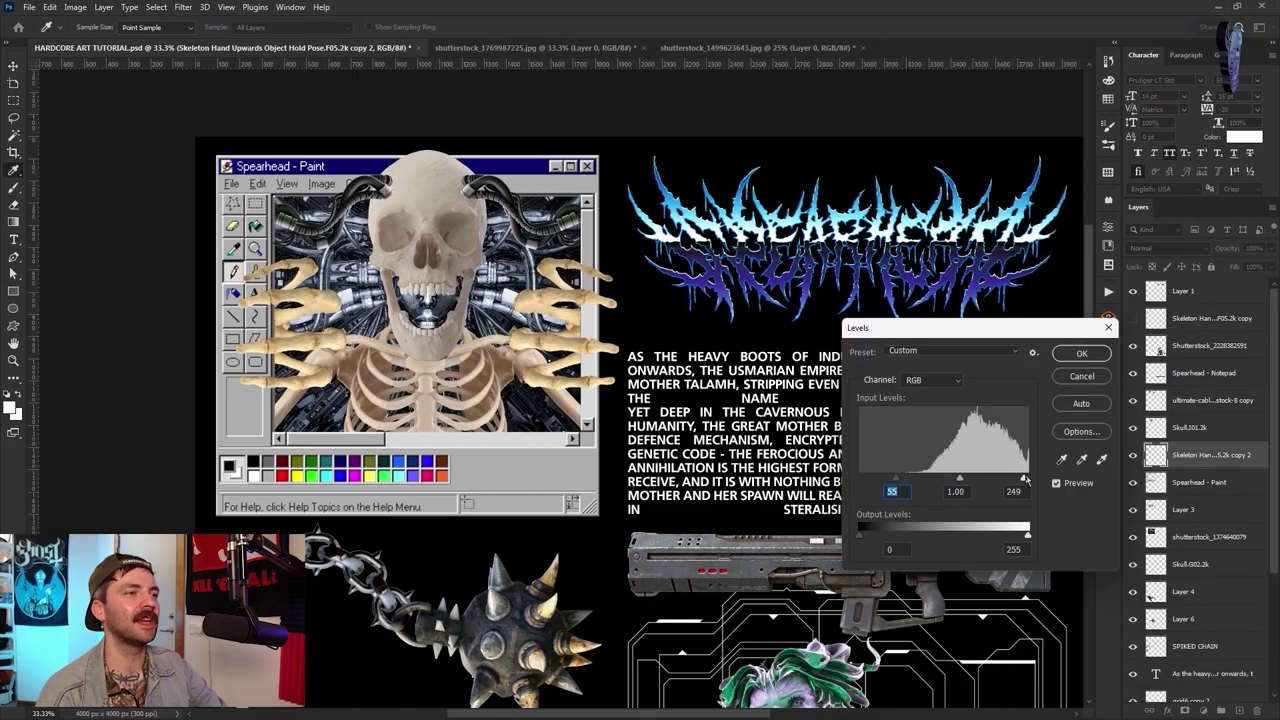
pyautogui.click(1083, 354)
# - Lower the skeleton hands' saturation slightly with Hue/Saturation and open the same adjustment for the rib cage layer
pyautogui.click(76, 7)
pyautogui.click(245, 113)
pyautogui.moveTo(961, 605); pyautogui.dragTo(946, 606)
pyautogui.click(1112, 508)
pyautogui.click(1184, 510)
pyautogui.click(245, 113)
# - Increase the contrast of the large Skull.I01.2k layer with Levels by deepening its shadows and brightening its highlights
pyautogui.click(1190, 427)
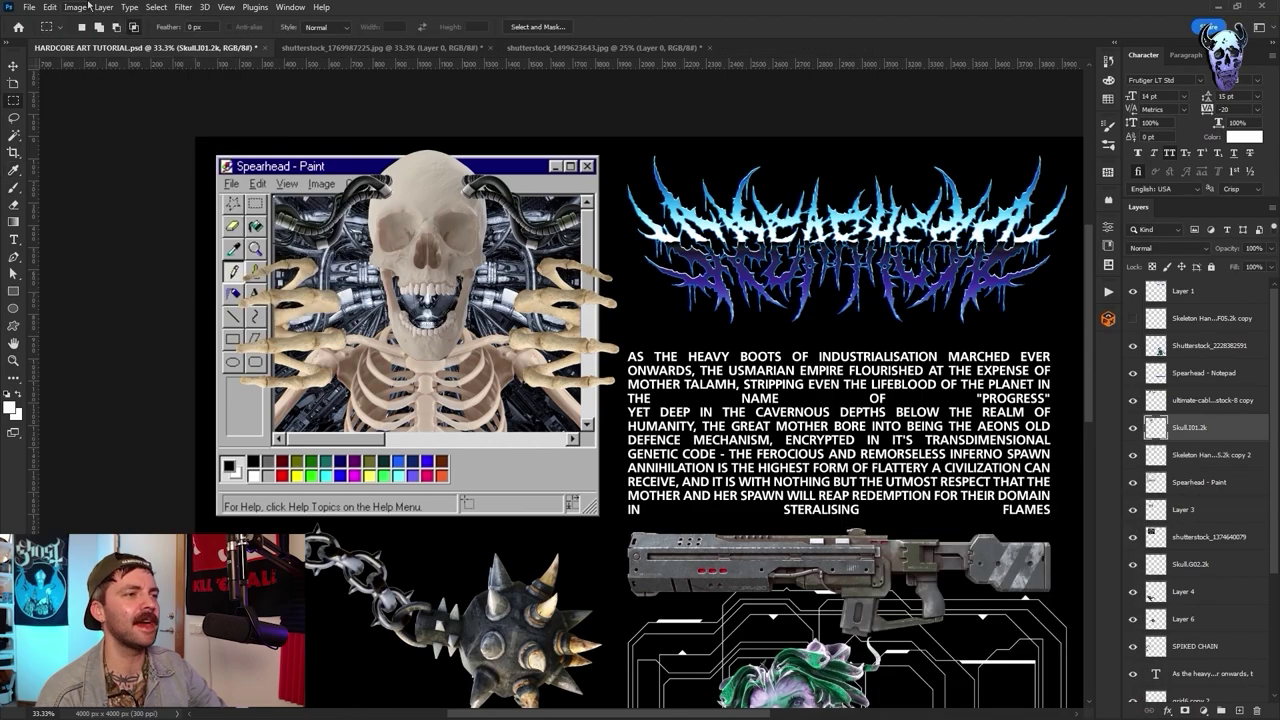
pyautogui.click(230, 54)
pyautogui.moveTo(860, 480); pyautogui.dragTo(876, 482)
pyautogui.moveTo(1028, 480); pyautogui.dragTo(1010, 480)
pyautogui.click(1081, 354)
# - Load the large skull's outline as a selection and refine its edge with Refine Edge
pyautogui.hotkey('ctrl', '+')
pyautogui.hotkey('ctrl', '+')
pyautogui.hotkey('ctrl', '+')
pyautogui.moveTo(350, 250); pyautogui.dragTo(705, 585)
pyautogui.keyDown('ctrl'); pyautogui.click(1156, 428); pyautogui.keyUp('ctrl')
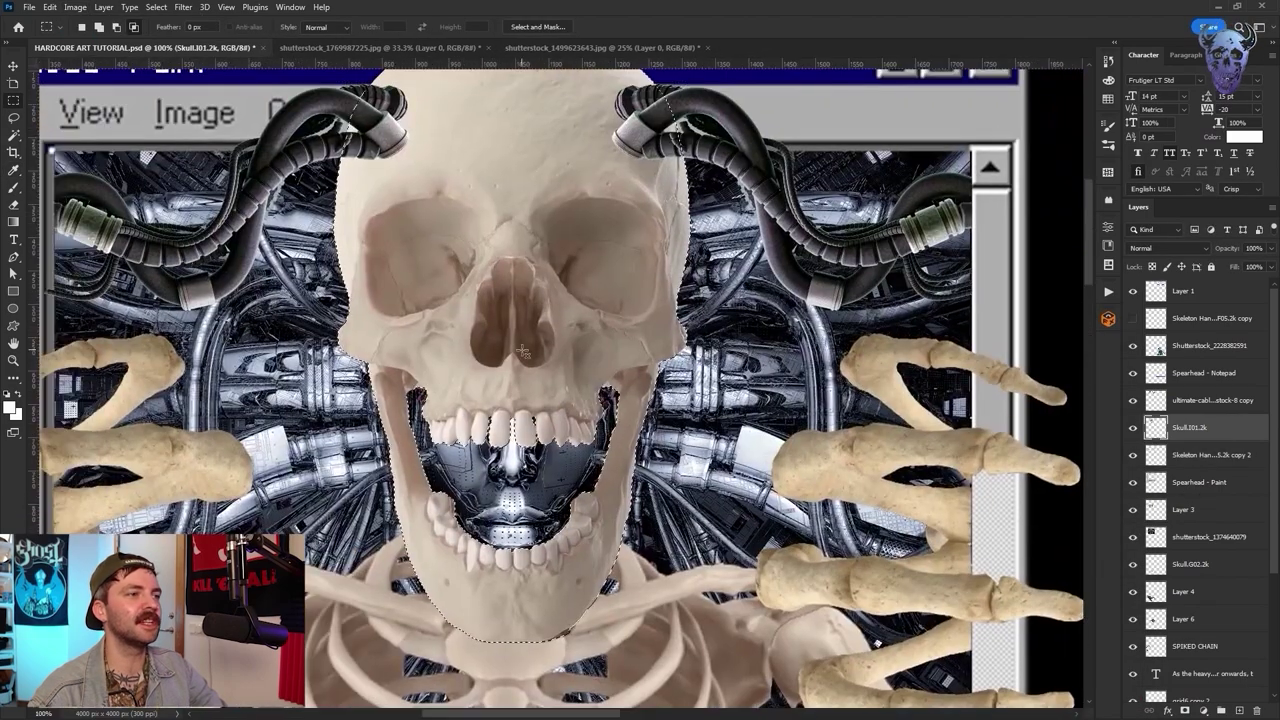
pyautogui.click(156, 7)
pyautogui.keyDown('shift'); pyautogui.click(190, 195); pyautogui.keyUp('shift')
pyautogui.moveTo(901, 385); pyautogui.dragTo(866, 401)
pyautogui.press('w')
pyautogui.click(966, 525)
# - Invert the selection, delete the fringe around the large skull, and deselect
pyautogui.rightClick(684, 198)
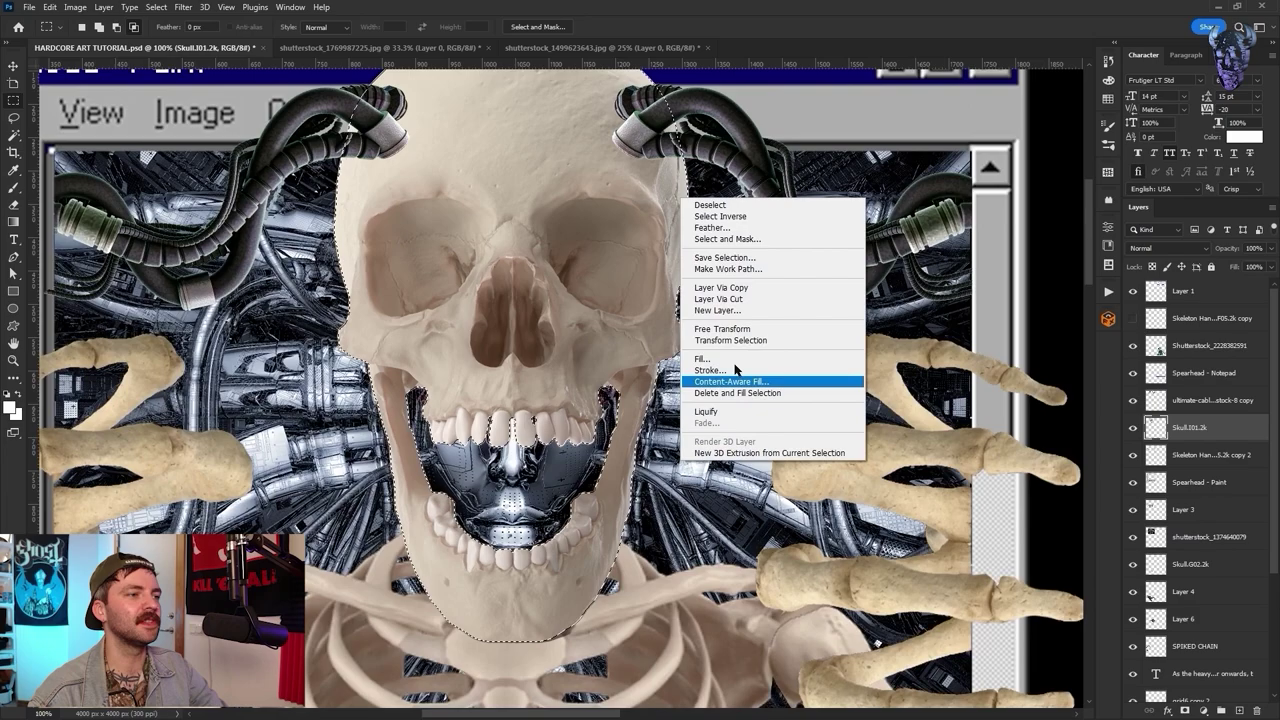
pyautogui.click(732, 217)
pyautogui.press('Delete')
pyautogui.hotkey('ctrl', 'd')
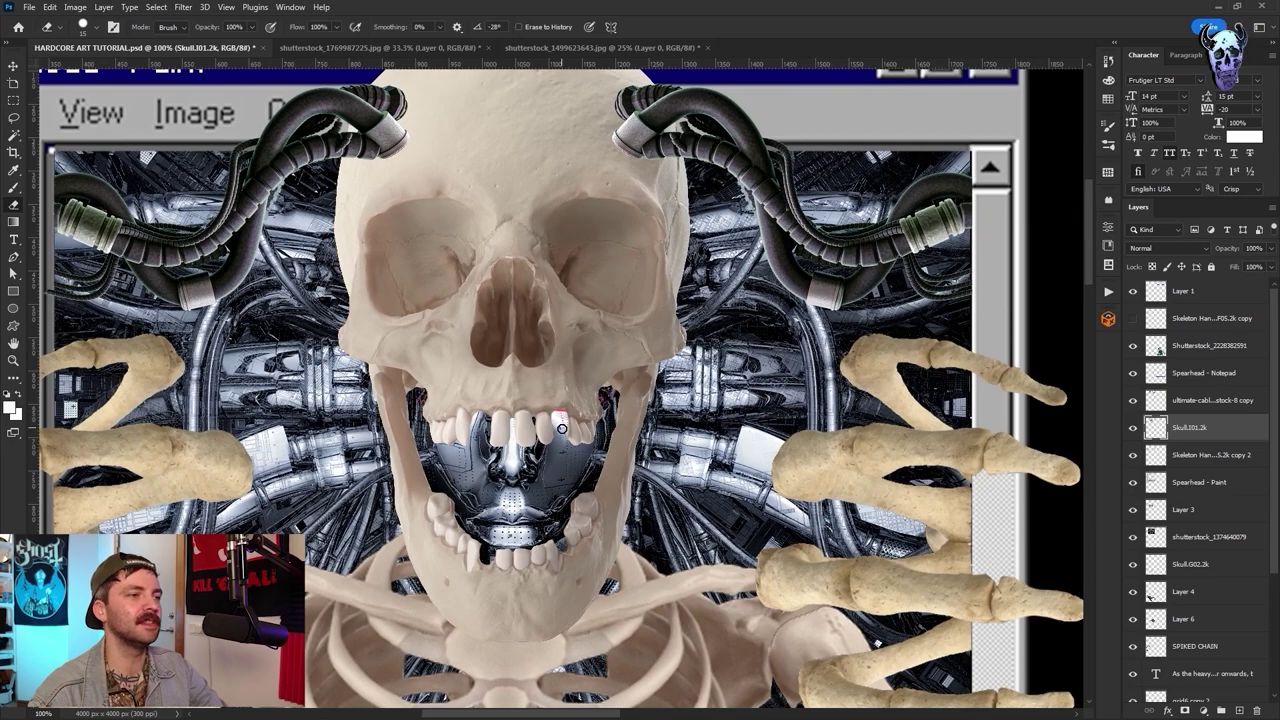
# - Reshape the large skull's teeth into longer, sharper fangs with Liquify, using a small brush
pyautogui.click(183, 7)
pyautogui.click(215, 126)
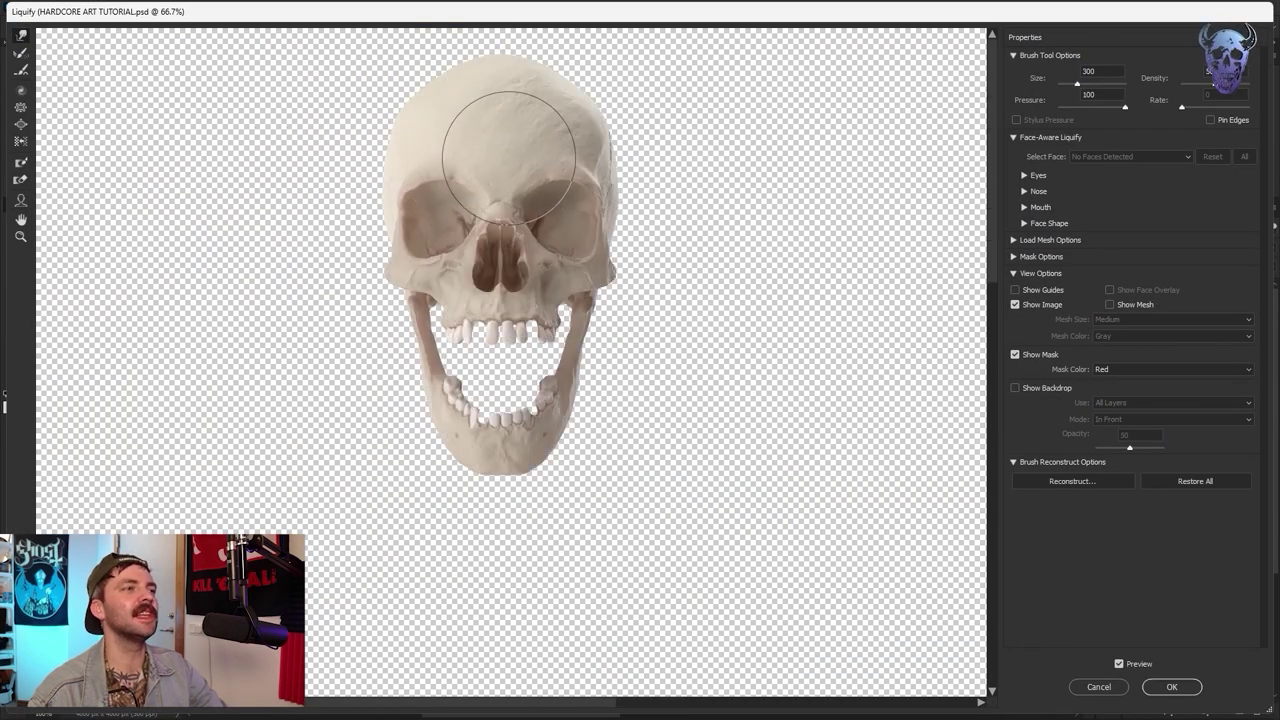
pyautogui.hotkey('ctrl', '+')
pyautogui.hotkey('ctrl', '+')
pyautogui.press('[')
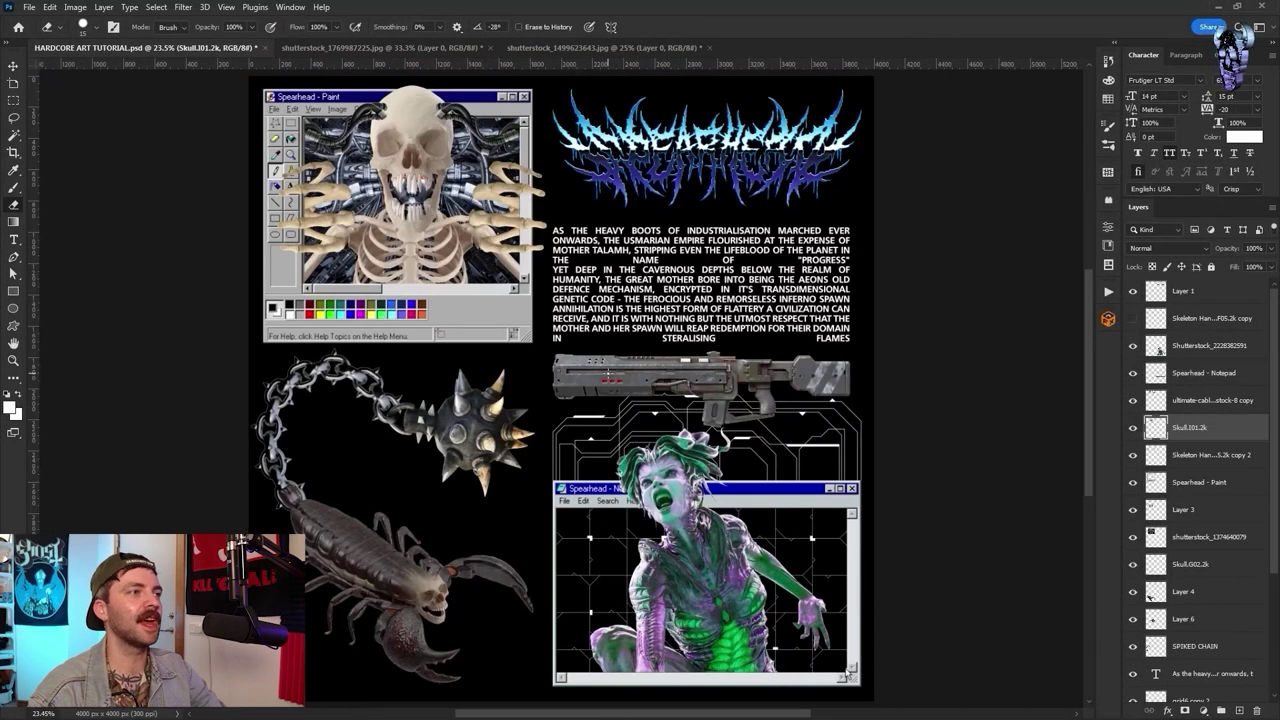
# - Add a black drop shadow to the large skull with 100% opacity, 90° angle, 20% spread and 73 px size
pyautogui.click(103, 7)
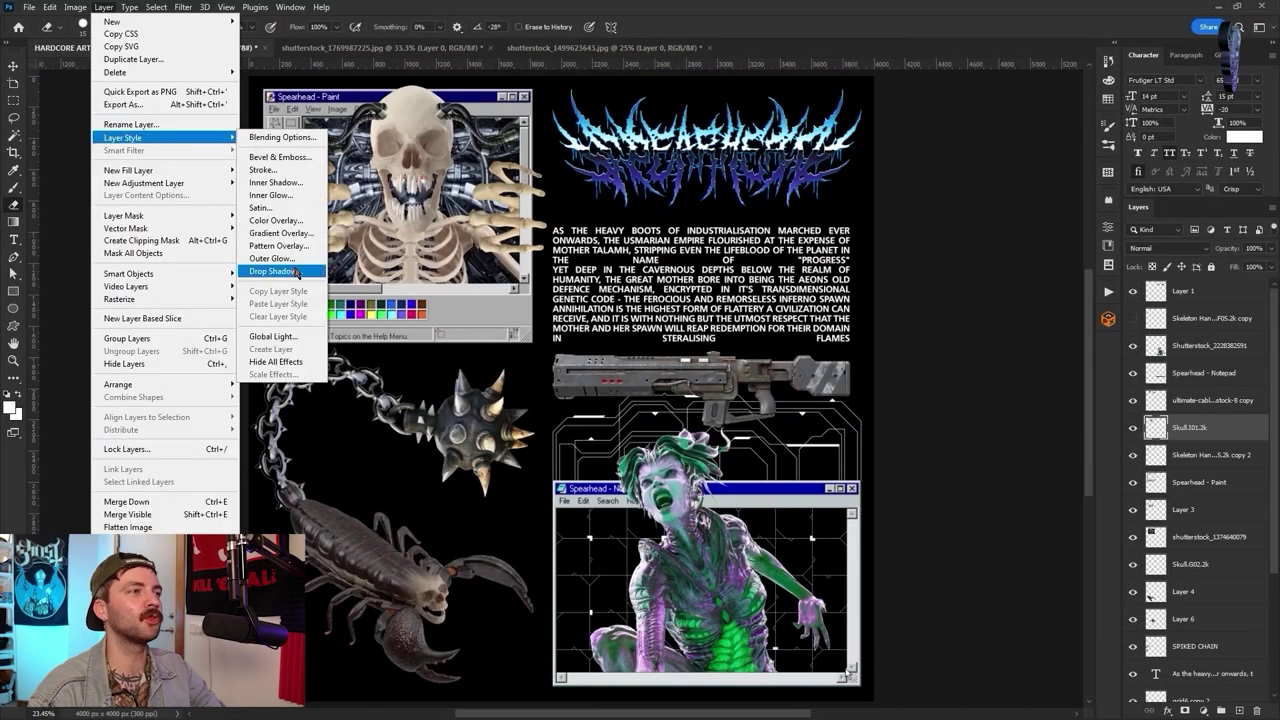
pyautogui.click(343, 246)
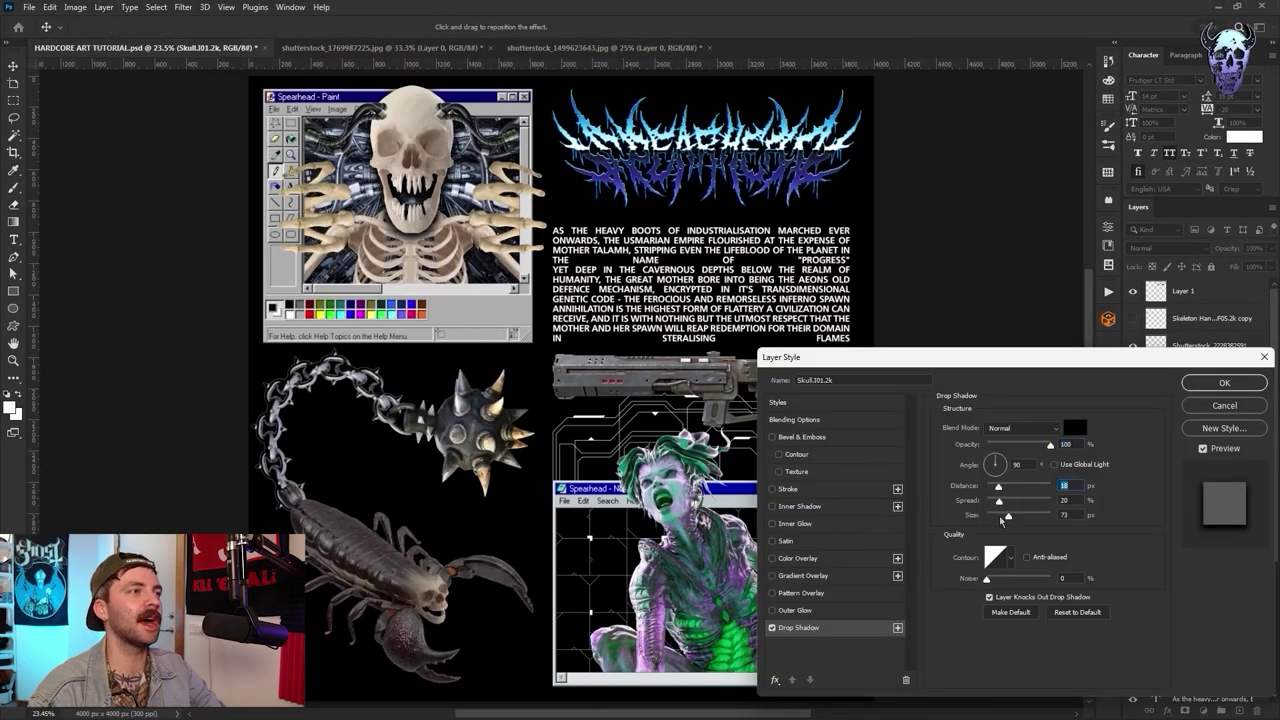
pyautogui.click(1224, 382)
# - Paste the skull's drop shadow onto the skeleton hands and Layer 3, fine-tuning the shadow settings for the hands
pyautogui.rightClick(1208, 482)
pyautogui.click(1066, 470)
pyautogui.doubleClick(1199, 512)
pyautogui.moveTo(1000, 502); pyautogui.dragTo(1000, 517)
pyautogui.click(1224, 382)
pyautogui.rightClick(1190, 560)
pyautogui.click(1060, 478)
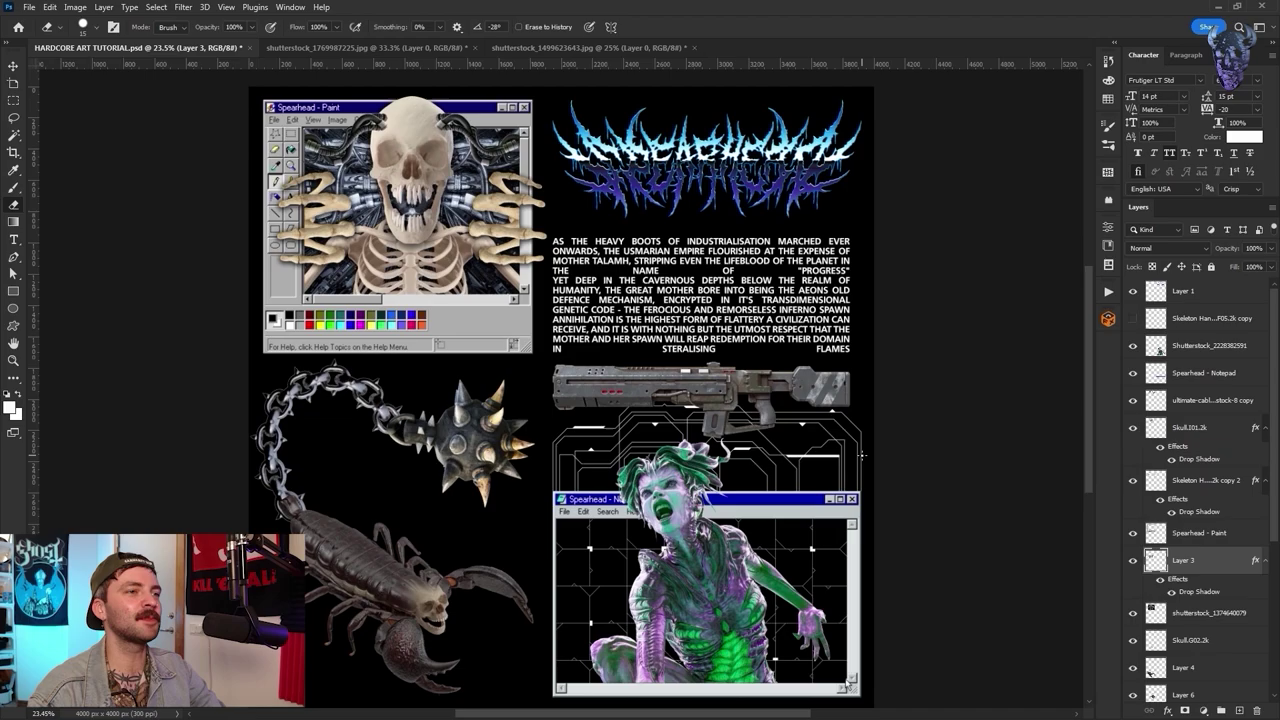
# - Position the 004_01_Matrix1a code image over the lower lore text and delete its portion covering the canvas's left half
pyautogui.moveTo(659, 252); pyautogui.dragTo(659, 256)
pyautogui.moveTo(874, 397); pyautogui.dragTo(746, 394)
pyautogui.moveTo(731, 361); pyautogui.dragTo(834, 427)
pyautogui.moveTo(354, 462); pyautogui.dragTo(331, 460)
pyautogui.press('Return')
pyautogui.press('m')
pyautogui.moveTo(249, 158); pyautogui.dragTo(551, 688)
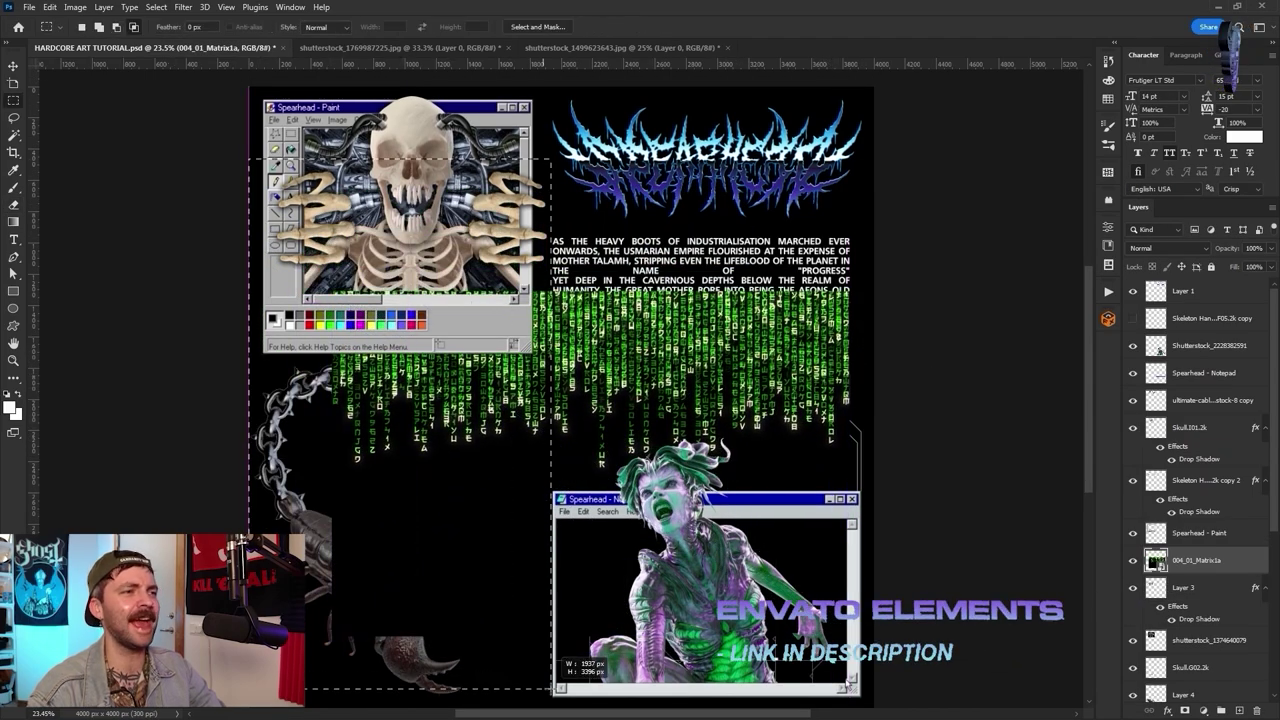
pyautogui.press('Delete')
# - Fit the matrix code below the lore text and stretch its sides to match the edges of the text column
pyautogui.hotkey('ctrl', '+')
pyautogui.hotkey('ctrl', '+')
pyautogui.hotkey('ctrl', '+')
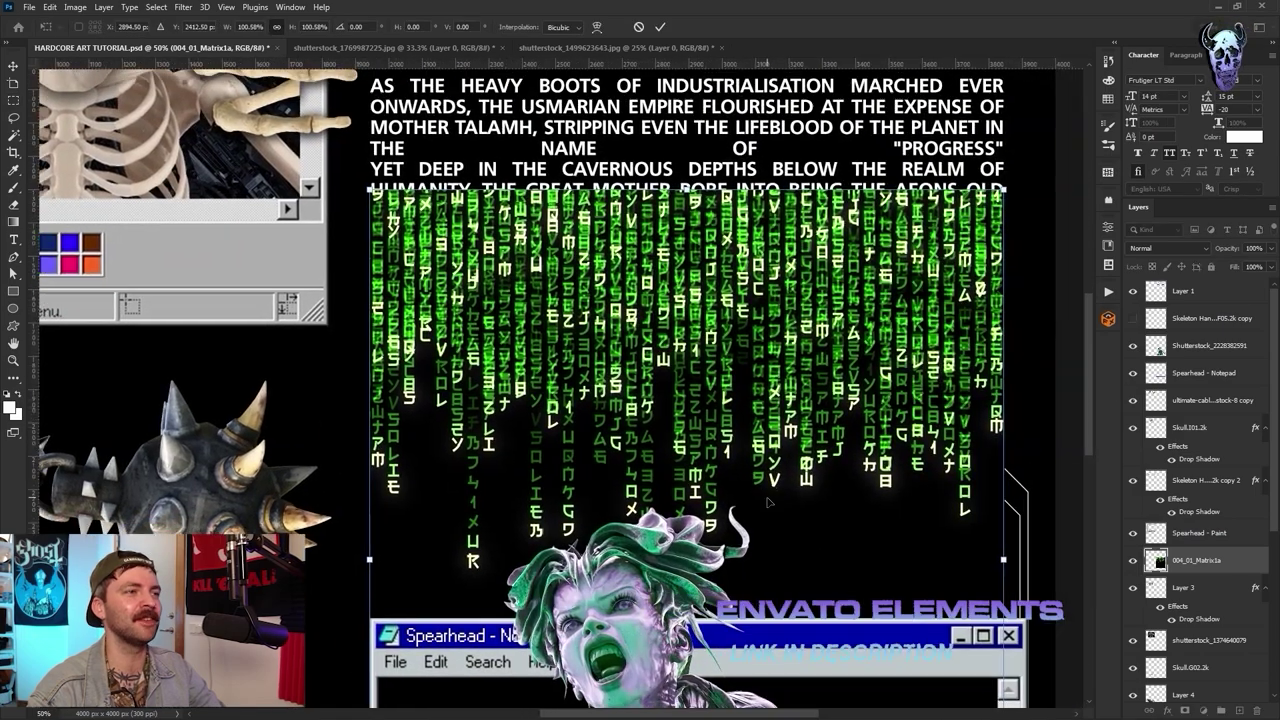
pyautogui.keyDown('ctrl'); pyautogui.click(383, 183); pyautogui.keyUp('ctrl')
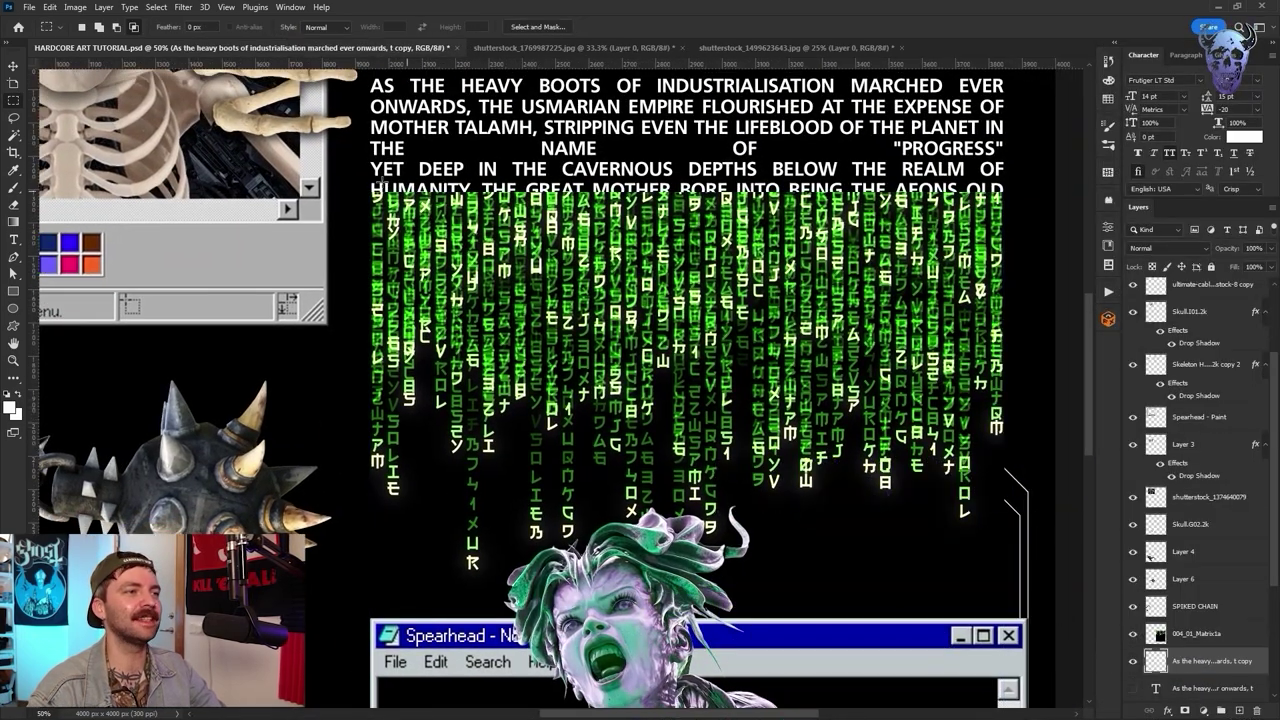
pyautogui.keyDown('ctrl'); pyautogui.click(557, 359); pyautogui.keyUp('ctrl')
pyautogui.scroll(1, 420, 290)
pyautogui.moveTo(272, 217); pyautogui.dragTo(357, 582)
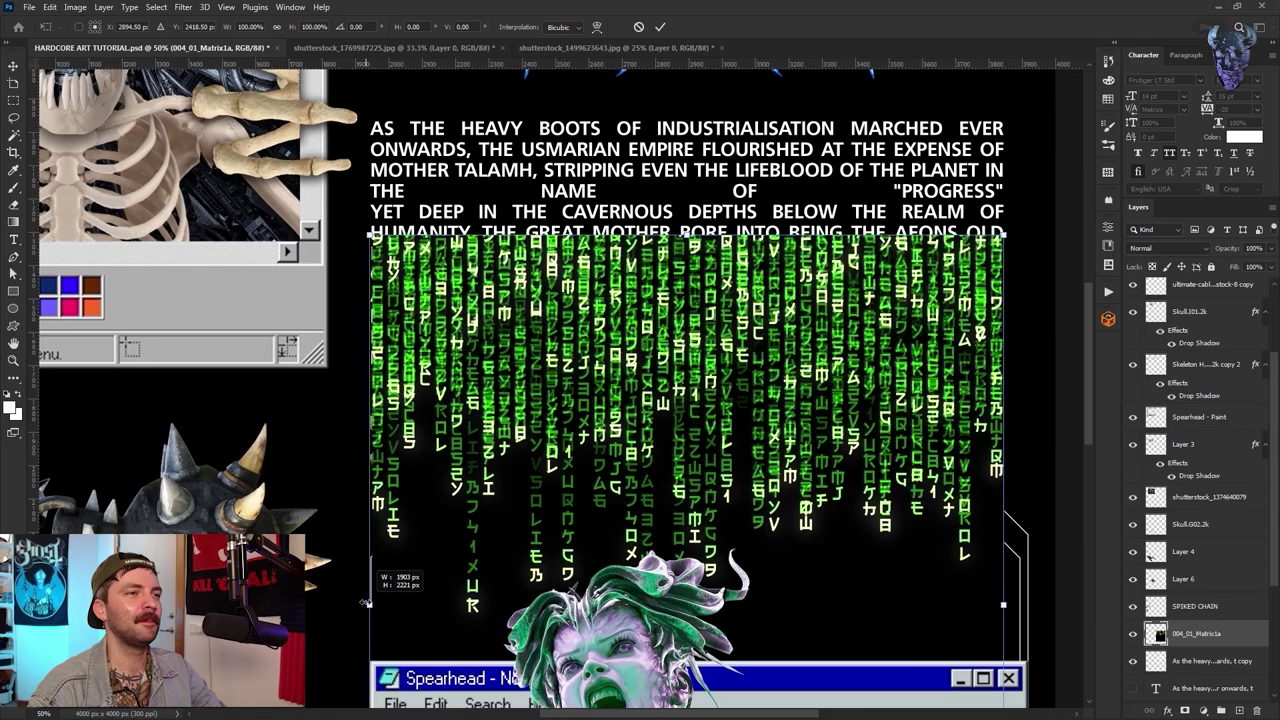
pyautogui.moveTo(365, 602); pyautogui.dragTo(361, 603)
pyautogui.hotkey('ctrl', '+')
pyautogui.hotkey('ctrl', '+')
pyautogui.moveTo(166, 408); pyautogui.dragTo(173, 410)
pyautogui.moveTo(1040, 495); pyautogui.dragTo(597, 488)
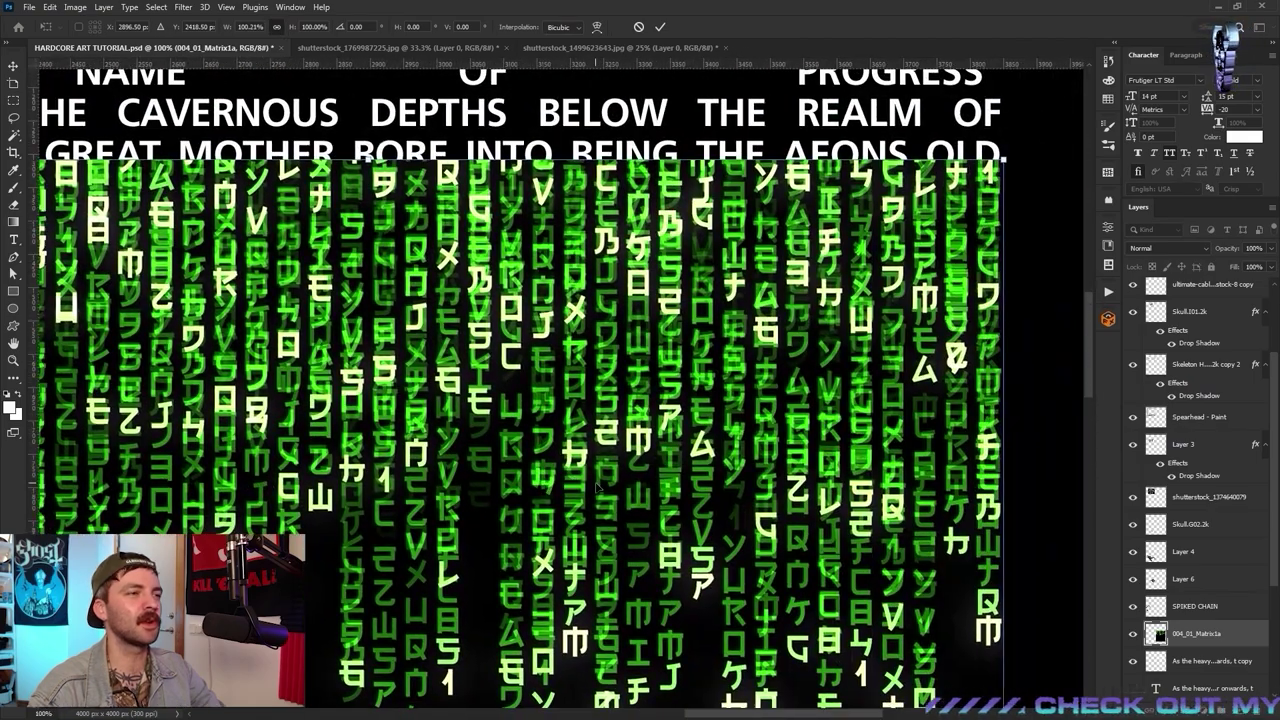
pyautogui.press('Return')
# - Move the matrix code layer beneath the rifle layer and set its blend mode to Lighter Color
pyautogui.hotkey('ctrl', '0')
pyautogui.scroll(-3, 1186, 583)
pyautogui.moveTo(1188, 553); pyautogui.dragTo(1191, 673)
pyautogui.click(1168, 248)
pyautogui.click(1168, 390)
# - Shift the matrix code upward and delete the strip that overlaps the lore text
pyautogui.hotkey('ctrl', 't')
pyautogui.moveTo(745, 326); pyautogui.dragTo(745, 272)
pyautogui.press('Return')
pyautogui.moveTo(524, 200); pyautogui.dragTo(902, 280)
pyautogui.press('Delete')
pyautogui.moveTo(850, 383); pyautogui.dragTo(870, 403)
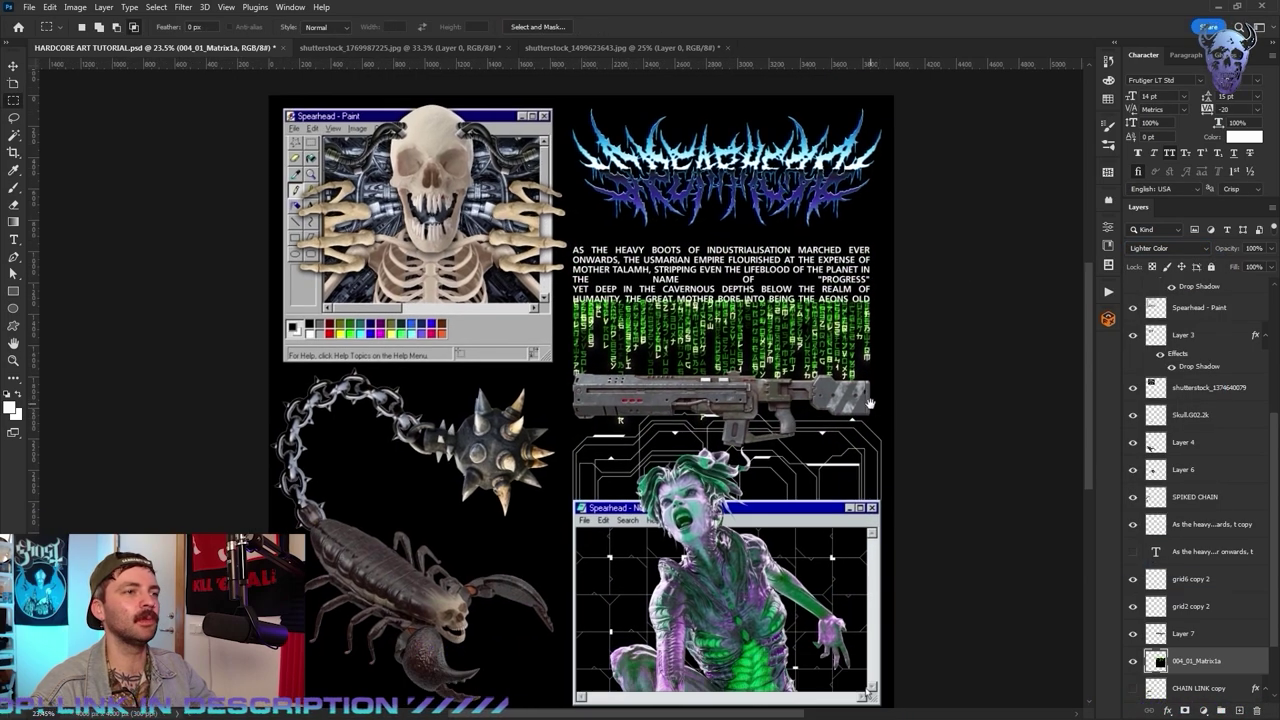
# - Nudge the lore text and matrix code layers upward together, away from the rifle
pyautogui.keyDown('ctrl'); pyautogui.click(1198, 534); pyautogui.keyUp('ctrl')
pyautogui.hotkey('ctrl', 't')
pyautogui.hotkey('shift', 'Up')
pyautogui.hotkey('shift', 'Up')
pyautogui.hotkey('shift', 'Up')
pyautogui.hotkey('shift', 'Up')
pyautogui.press('Return')
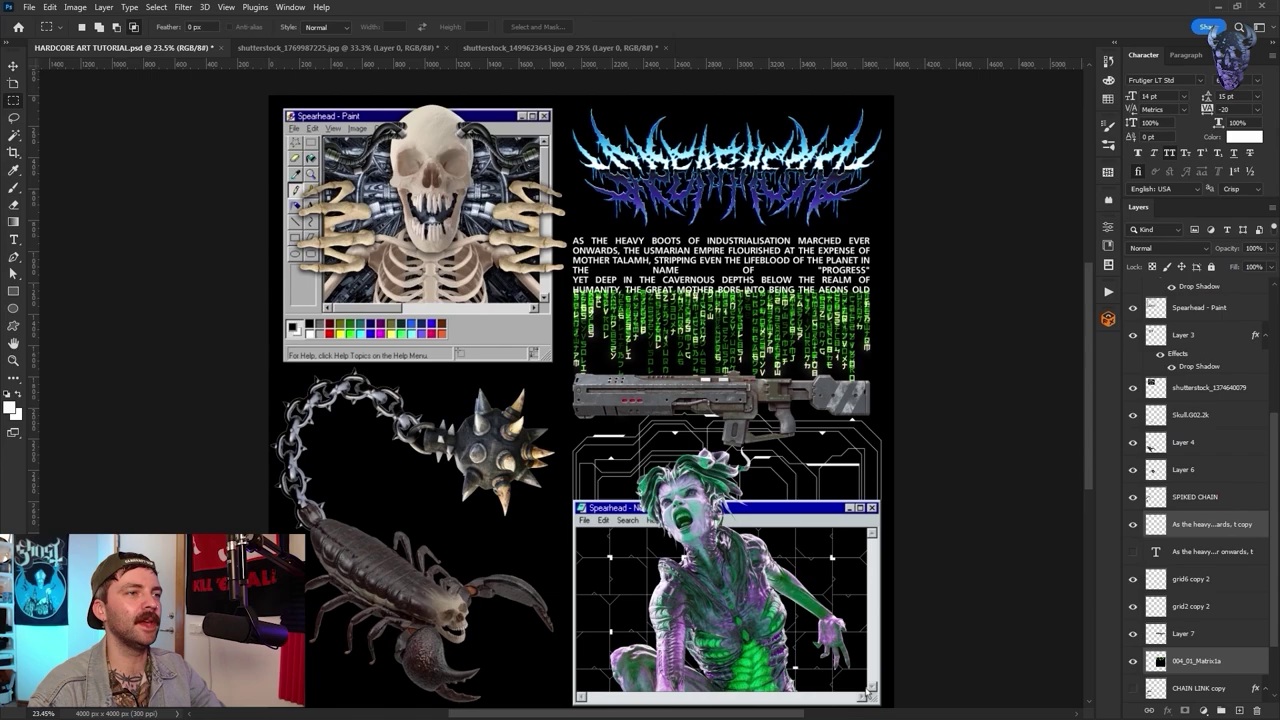
# - Place the blood-splatter image behind the spiked mace, scale it to about 58% and flip it horizontally
pyautogui.scroll(-3, 1135, 663)
pyautogui.moveTo(853, 525); pyautogui.dragTo(853, 526)
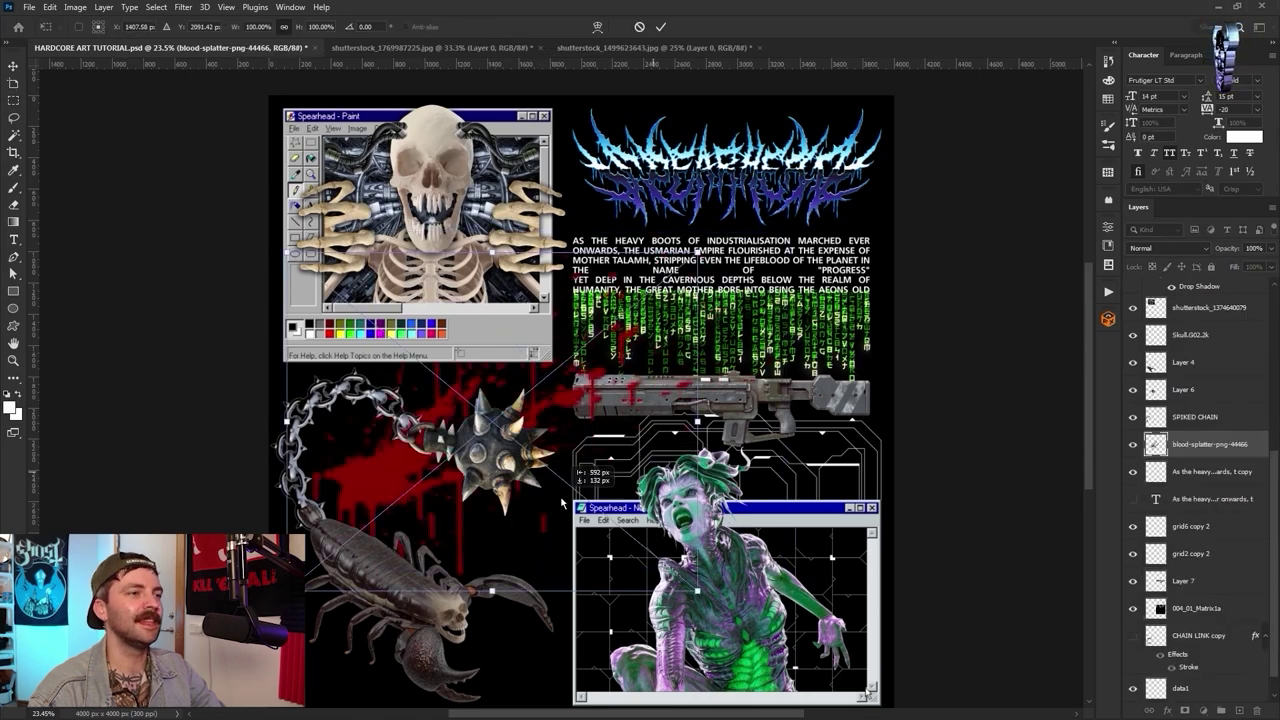
pyautogui.moveTo(704, 250); pyautogui.dragTo(525, 392)
pyautogui.moveTo(340, 450); pyautogui.dragTo(397, 400)
pyautogui.click(49, 7)
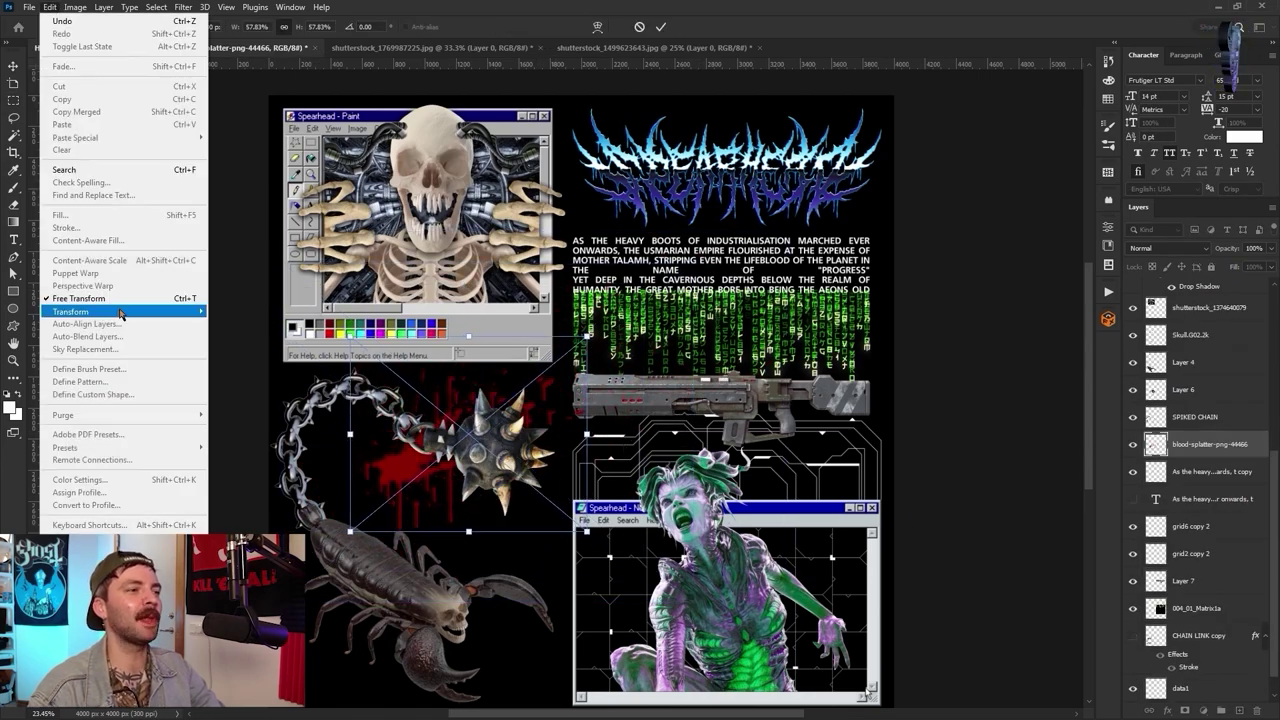
pyautogui.click(262, 550)
pyautogui.moveTo(507, 504); pyautogui.dragTo(473, 523)
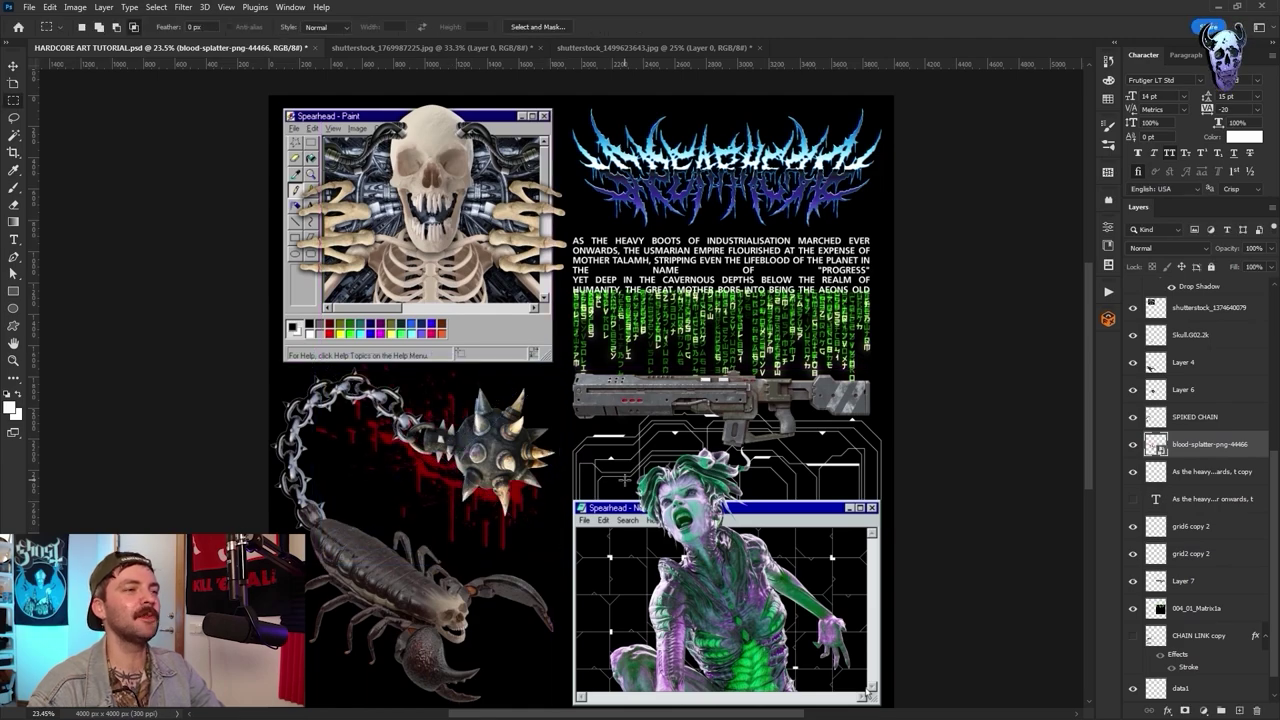
# - Warp the SPIKED CHAIN layer so the chain's outer curve pulls inward from the canvas's left edge
pyautogui.scroll(-2, 624, 480)
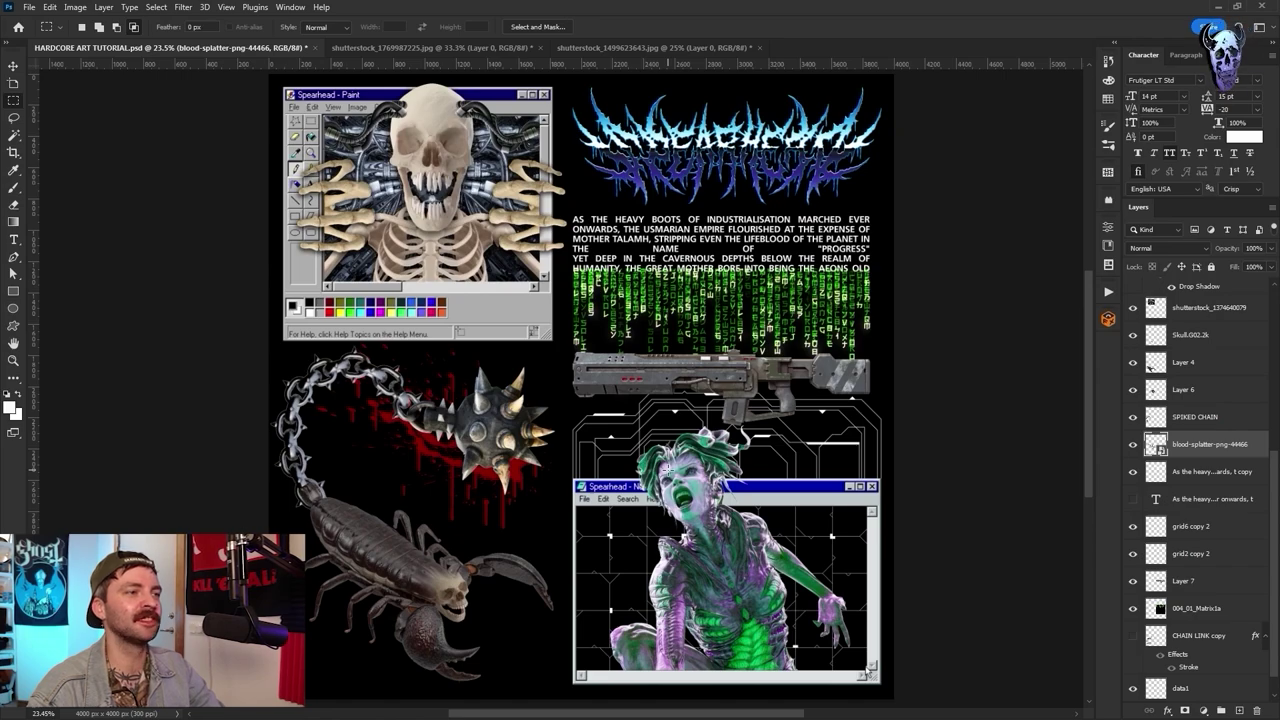
pyautogui.scroll(-1, 668, 469)
pyautogui.click(1168, 418)
pyautogui.click(49, 7)
pyautogui.moveTo(145, 309)
pyautogui.click(234, 403)
pyautogui.moveTo(275, 420); pyautogui.dragTo(284, 418)
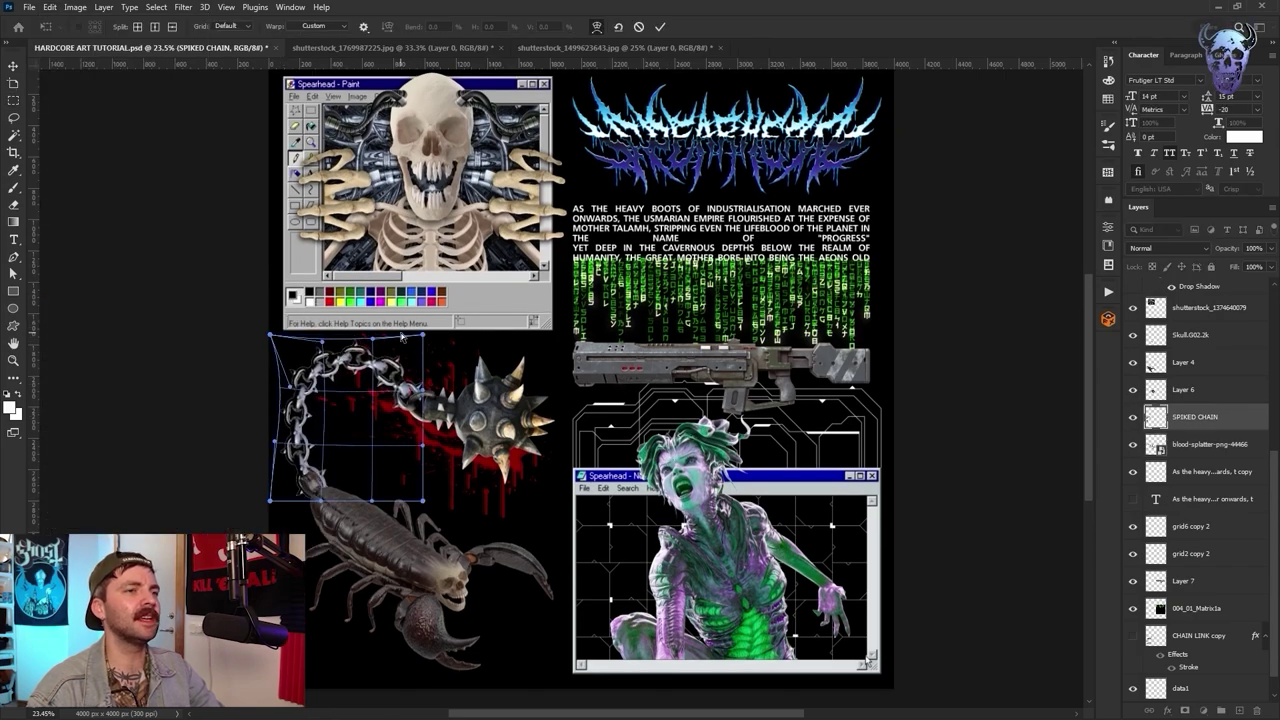
pyautogui.keyDown('shift'); pyautogui.click(538, 26); pyautogui.keyUp('shift')
pyautogui.click(846, 218)
pyautogui.click(886, 314)
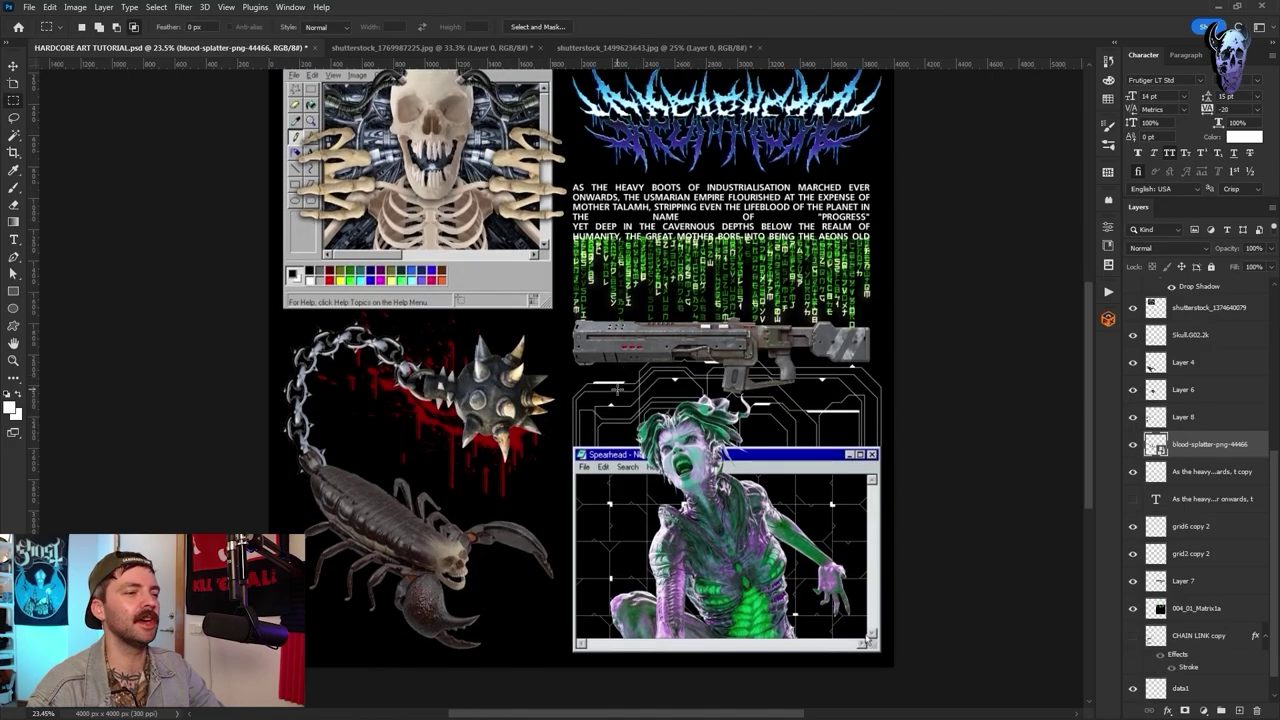
# - Place the grid2 hexagon pattern behind the left part of the Spearhead logo
pyautogui.scroll(1, 617, 389)
pyautogui.scroll(2, 1171, 527)
pyautogui.scroll(3, 600, 380)
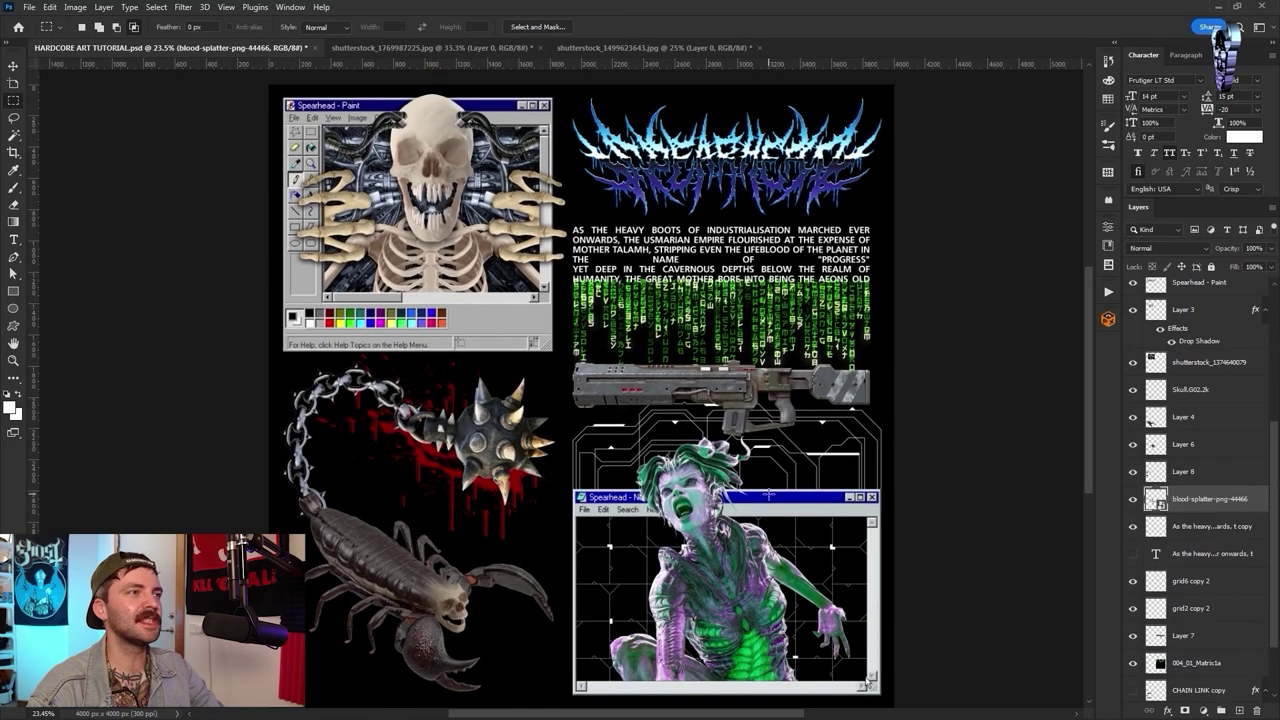
pyautogui.scroll(-1, 600, 380)
pyautogui.moveTo(581, 387); pyautogui.dragTo(664, 176)
pyautogui.moveTo(664, 265); pyautogui.dragTo(664, 210)
# - Duplicate and flip the hexagon grid, positioning the copies side by side to span the logo's full width
pyautogui.hotkey('ctrl', 'j')
pyautogui.hotkey('ctrl', 't')
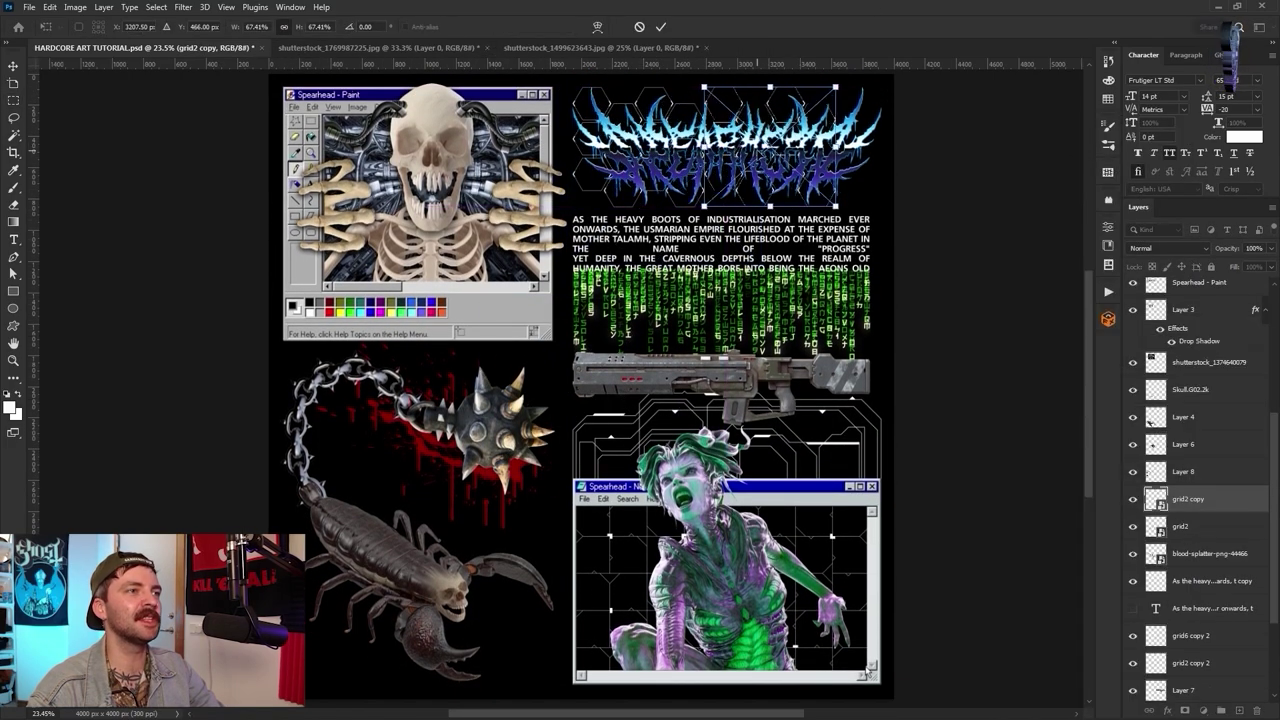
pyautogui.rightClick(1192, 498)
pyautogui.click(1130, 290)
pyautogui.press('Return')
pyautogui.click(50, 7)
pyautogui.moveTo(70, 311)
pyautogui.click(245, 560)
pyautogui.hotkey('ctrl', 't')
pyautogui.moveTo(778, 166); pyautogui.dragTo(831, 166)
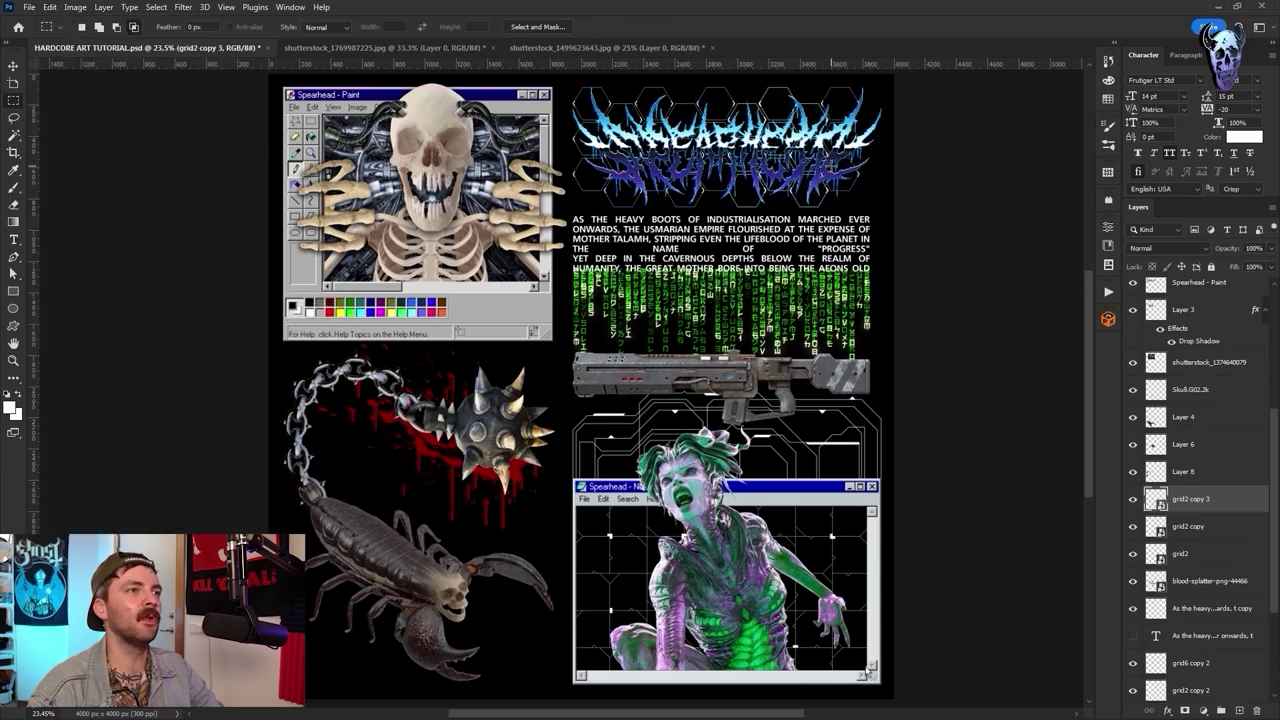
# - Load the outline of the last hexagon grid copy as a selection, refine its edge, and try to fill it with white
pyautogui.scroll(3, 831, 166)
pyautogui.keyDown('ctrl'); pyautogui.click(1156, 499); pyautogui.keyUp('ctrl')
pyautogui.click(156, 7)
pyautogui.keyDown('shift'); pyautogui.click(185, 197); pyautogui.keyUp('shift')
pyautogui.moveTo(938, 402); pyautogui.dragTo(972, 402)
pyautogui.click(950, 520)
pyautogui.hotkey('alt', 'BackSpace')
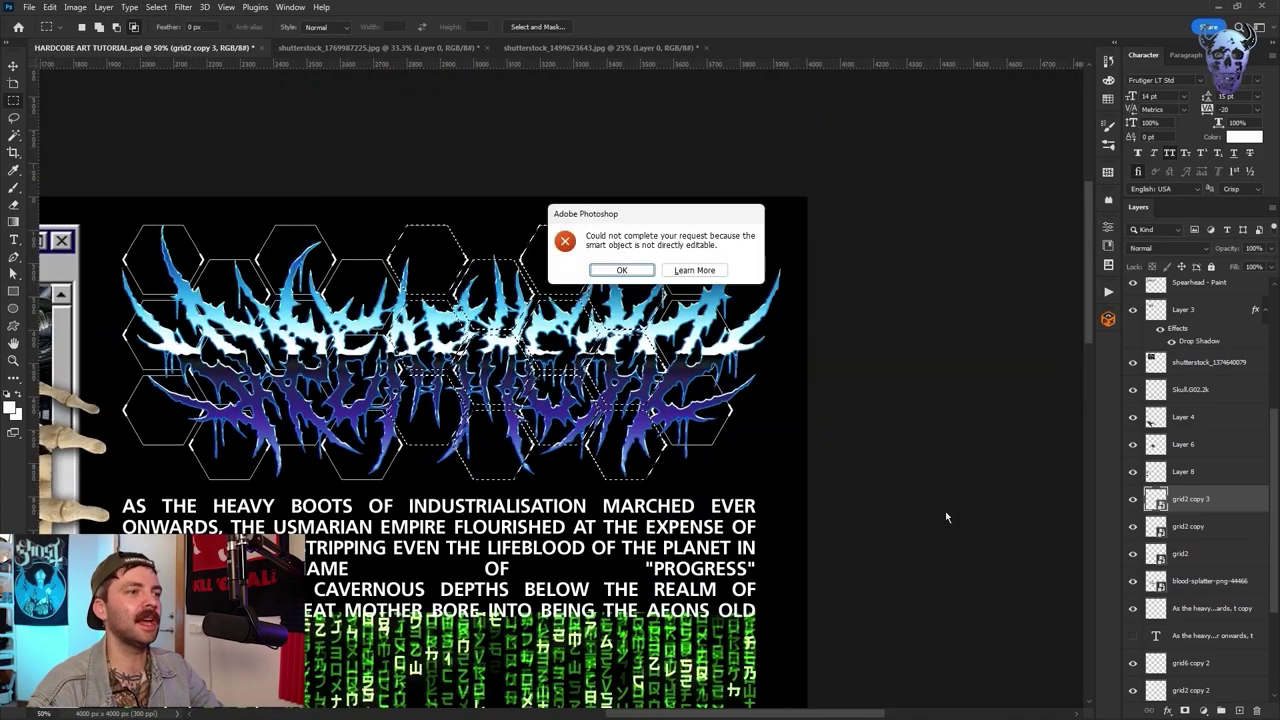
pyautogui.press('Return')
# - Rasterize the last hexagon grid copy, clear the selection, and merge the three grid2 layers
pyautogui.rightClick(1198, 499)
pyautogui.click(1083, 384)
pyautogui.hotkey('ctrl', 'd')
pyautogui.hotkey('ctrl', '0')
pyautogui.keyDown('shift'); pyautogui.click(1182, 553); pyautogui.keyUp('shift')
pyautogui.hotkey('ctrl', 'e')
pyautogui.press('Return')
# - Nudge the Spearhead logo left over the hexagon grid and give it a drop shadow
pyautogui.scroll(5, 1192, 293)
pyautogui.click(1192, 293)
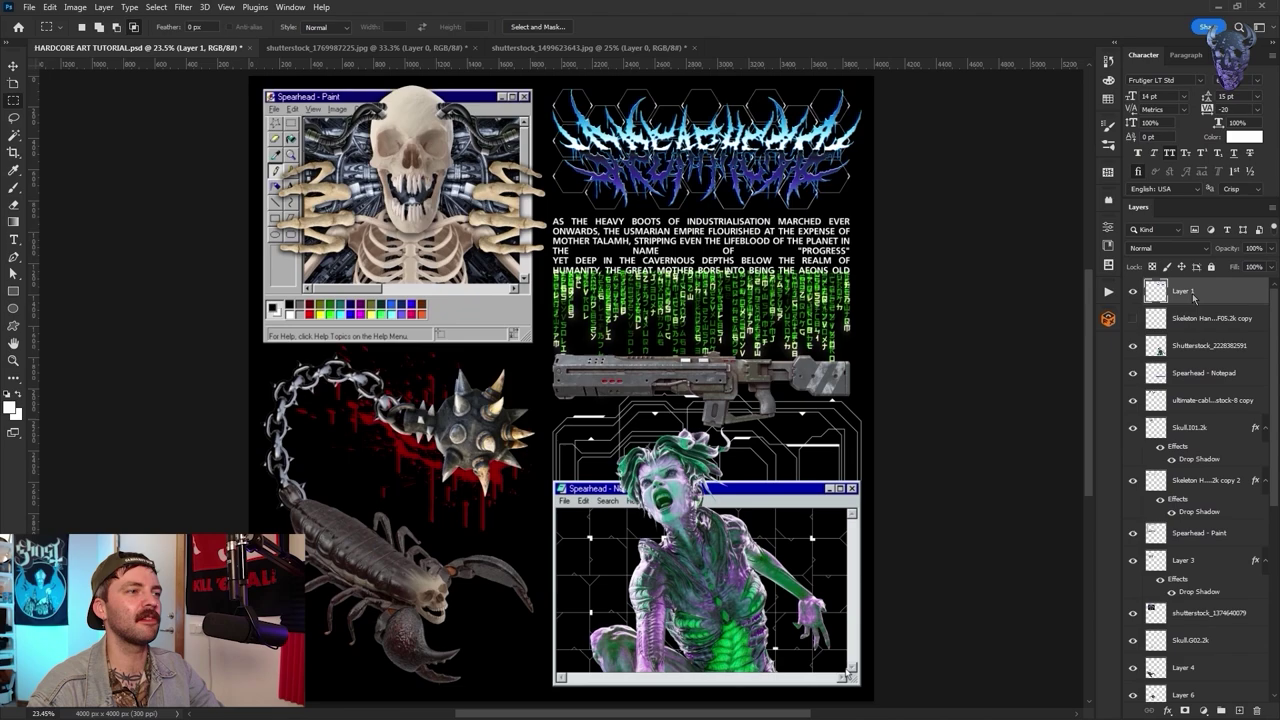
pyautogui.hotkey('ctrl', 't')
pyautogui.hotkey('shift', 'Left')
pyautogui.hotkey('shift', 'Left')
pyautogui.hotkey('shift', 'Left')
pyautogui.hotkey('shift', 'Left')
pyautogui.doubleClick(1230, 291)
pyautogui.click(778, 632)
pyautogui.click(1235, 370)
# - Place the cg-organic-bio-forms-neostock-49 tentacles behind the creature, scale them down, and move their layer beneath Spearhead - Notepad
pyautogui.scroll(-1, 868, 374)
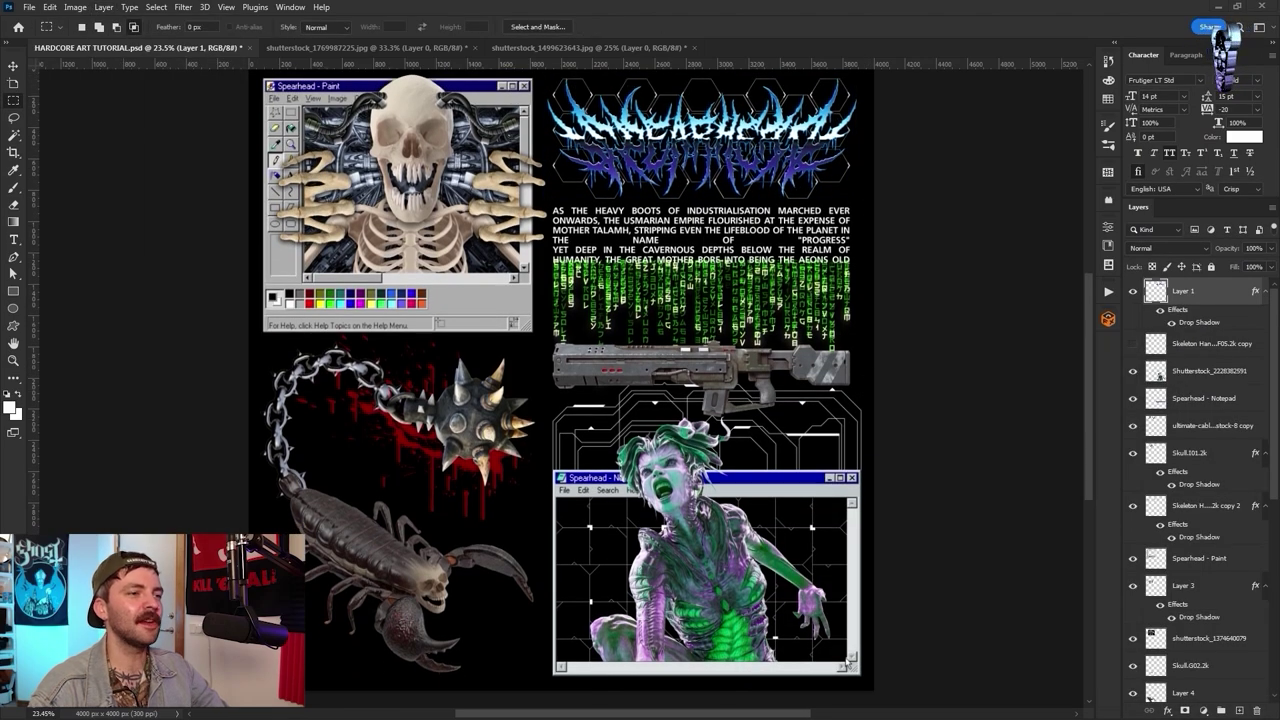
pyautogui.moveTo(1278, 590); pyautogui.dragTo(650, 589)
pyautogui.moveTo(833, 111); pyautogui.dragTo(459, 485)
pyautogui.moveTo(374, 570); pyautogui.dragTo(638, 588)
pyautogui.press('Return')
pyautogui.moveTo(1200, 291); pyautogui.dragTo(1190, 425)
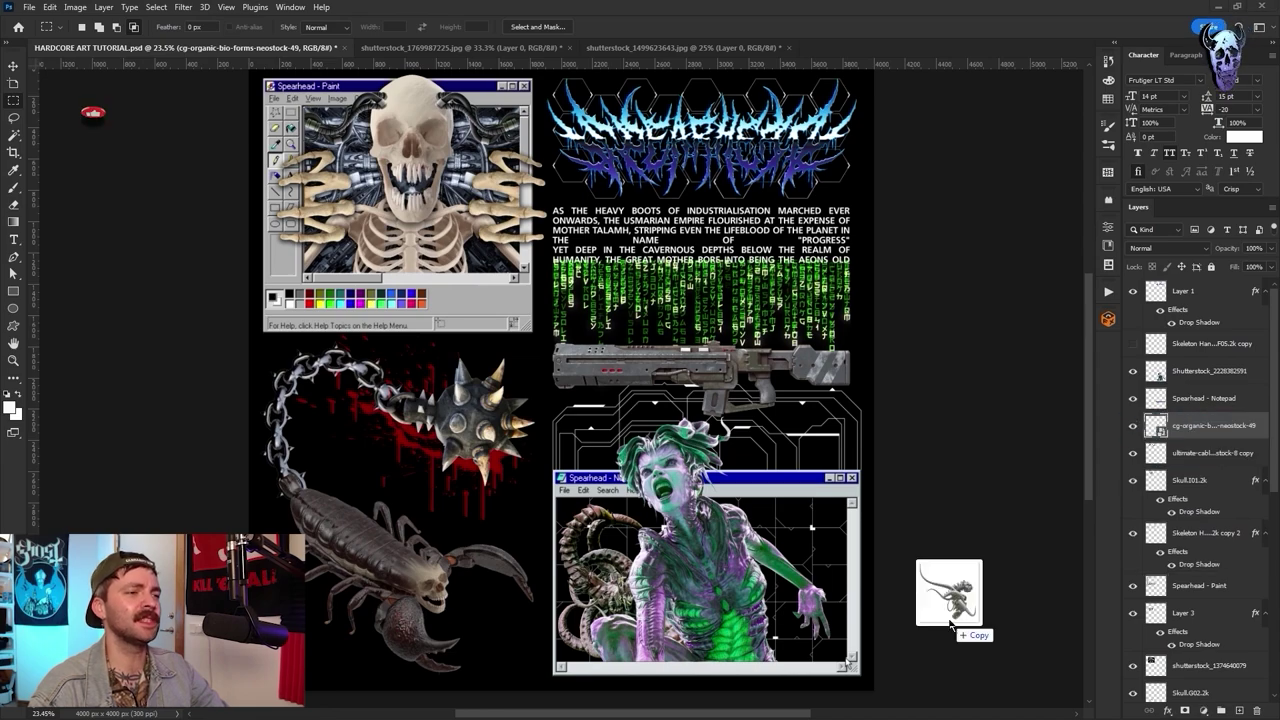
# - Try the cg-organic-bio-forms-neostock-42 image behind the creature's right side, scaled, flipped and rotated, and delete its layer
pyautogui.moveTo(950, 624); pyautogui.dragTo(900, 600)
pyautogui.moveTo(833, 111); pyautogui.dragTo(551, 393)
pyautogui.moveTo(440, 540); pyautogui.dragTo(735, 570)
pyautogui.click(50, 7)
pyautogui.moveTo(90, 312)
pyautogui.click(250, 555)
pyautogui.moveTo(857, 560); pyautogui.dragTo(951, 543)
pyautogui.moveTo(975, 600); pyautogui.dragTo(972, 522)
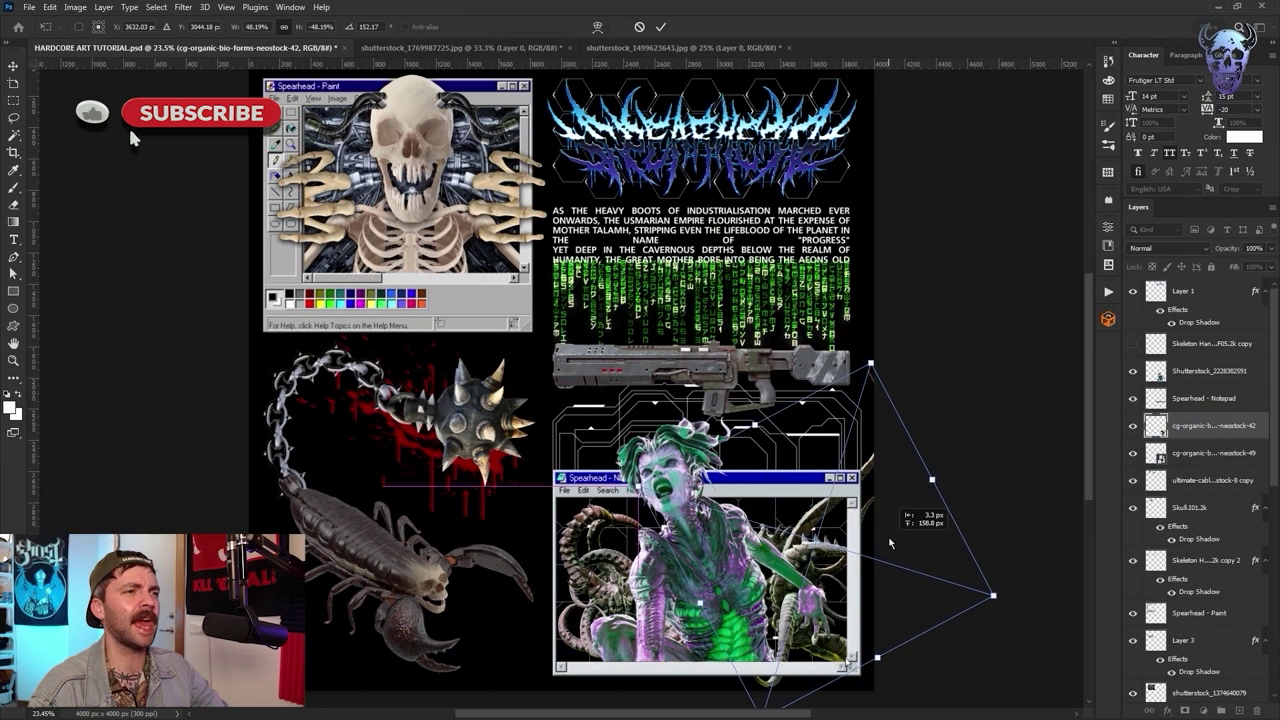
pyautogui.moveTo(890, 543); pyautogui.dragTo(882, 543)
pyautogui.press('Return')
pyautogui.press('Delete')
# - Try a horizontally flipped duplicate of the neostock-49 tentacles on the creature's other side and delete the copy
pyautogui.hotkey('ctrl', 'j')
pyautogui.hotkey('ctrl', 't')
pyautogui.click(50, 7)
pyautogui.moveTo(90, 312)
pyautogui.click(250, 555)
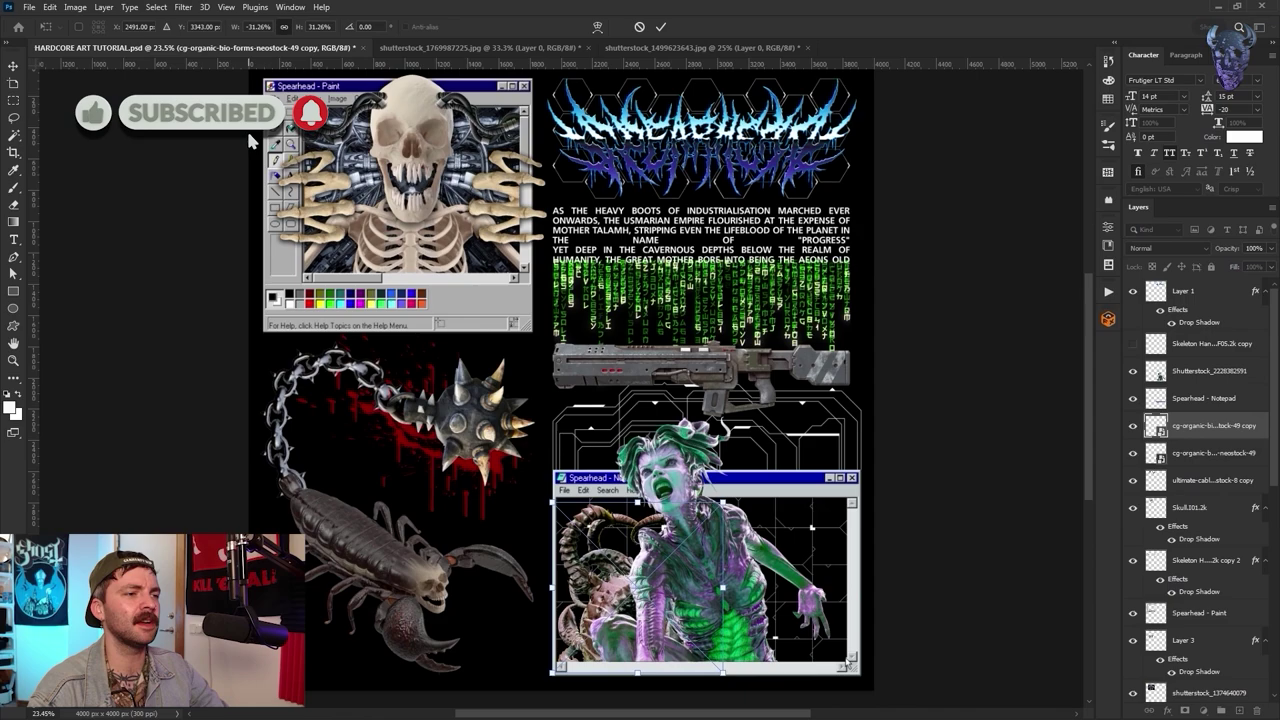
pyautogui.moveTo(640, 590); pyautogui.dragTo(803, 605)
pyautogui.press('Return')
pyautogui.press('Delete')
# - Rasterize the nebulae-29 layer, delete its part extending above the Notepad window, and deselect
pyautogui.moveTo(460, 373); pyautogui.dragTo(765, 438)
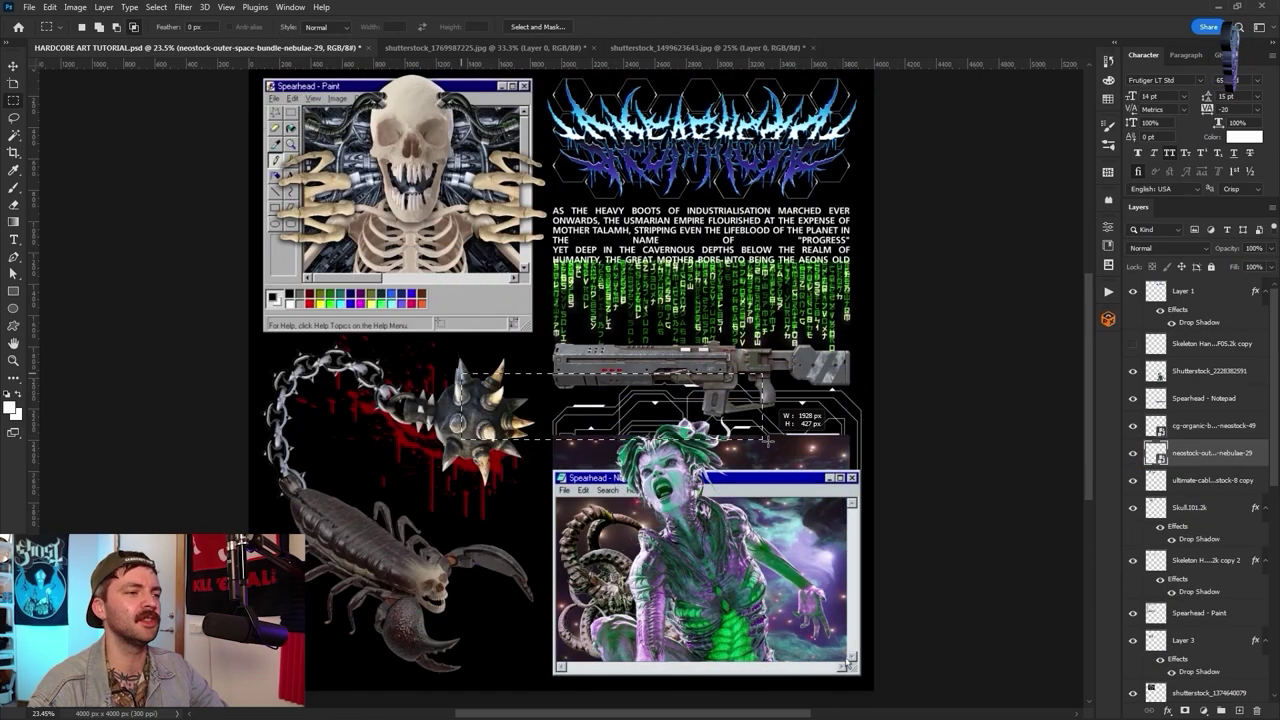
pyautogui.rightClick(1196, 453)
pyautogui.click(1071, 397)
pyautogui.press('Delete')
pyautogui.hotkey('ctrl', 'd')
# - Try the copied drop shadow style on the creature layer and undo it
pyautogui.click(1195, 428)
pyautogui.rightClick(1194, 371)
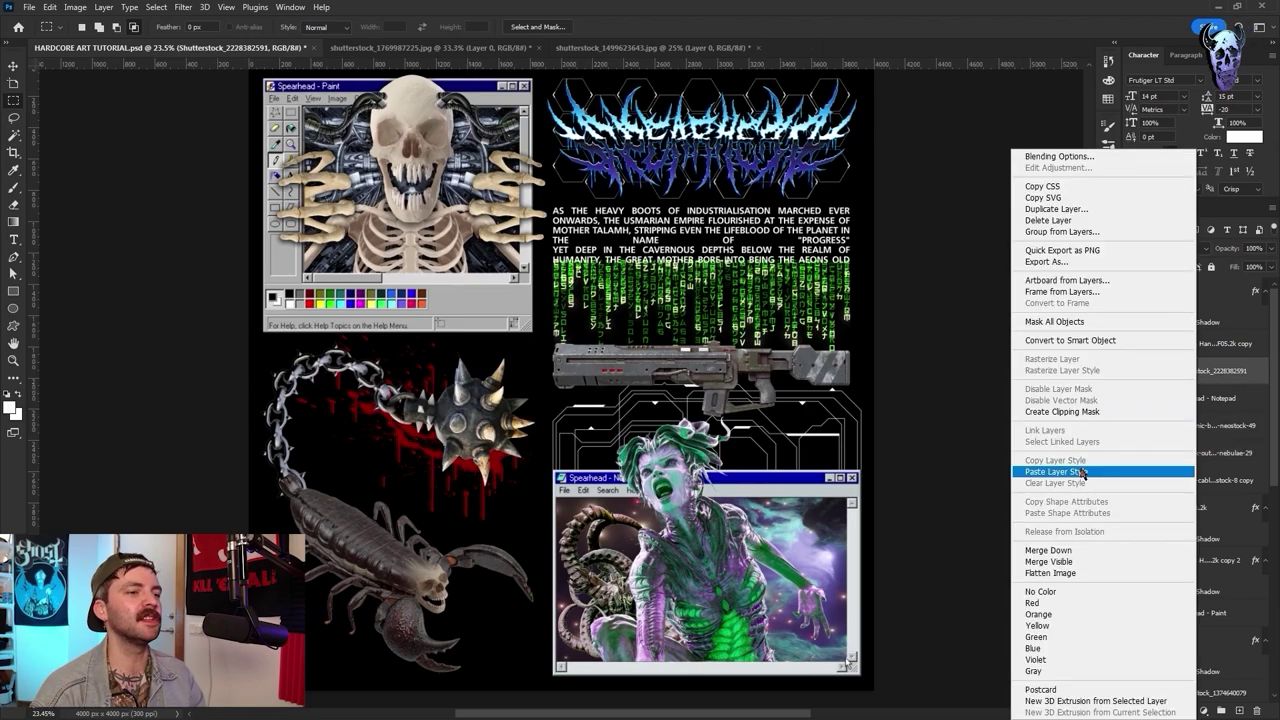
pyautogui.click(1080, 471)
pyautogui.hotkey('ctrl', 'z')
# - Darken the nebula layer with Levels by setting the midtone input to 0.49
pyautogui.click(1196, 453)
pyautogui.click(75, 7)
pyautogui.moveTo(104, 43)
pyautogui.click(230, 57)
pyautogui.moveTo(949, 480); pyautogui.dragTo(978, 480)
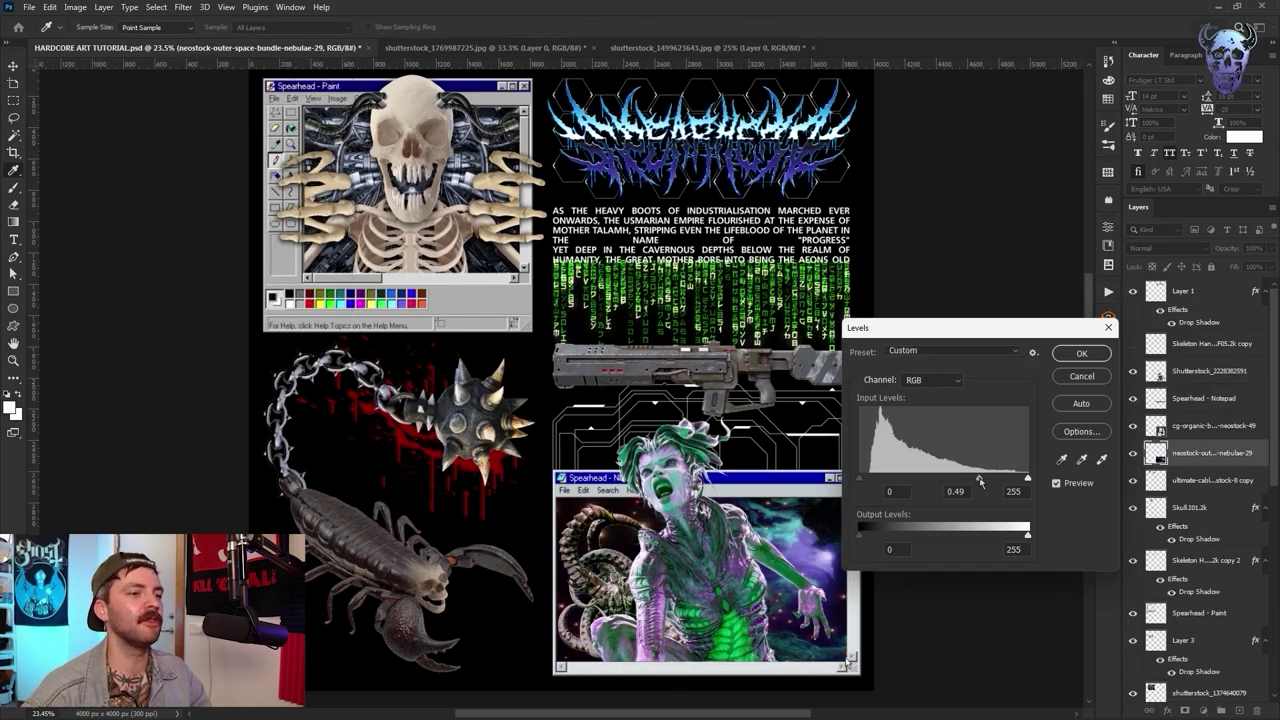
pyautogui.click(1080, 353)
# - Move the neostock-49 tentacles lower inside the Notepad window
pyautogui.click(1196, 426)
pyautogui.hotkey('ctrl', 't')
pyautogui.moveTo(688, 560); pyautogui.dragTo(688, 592)
pyautogui.press('Return')
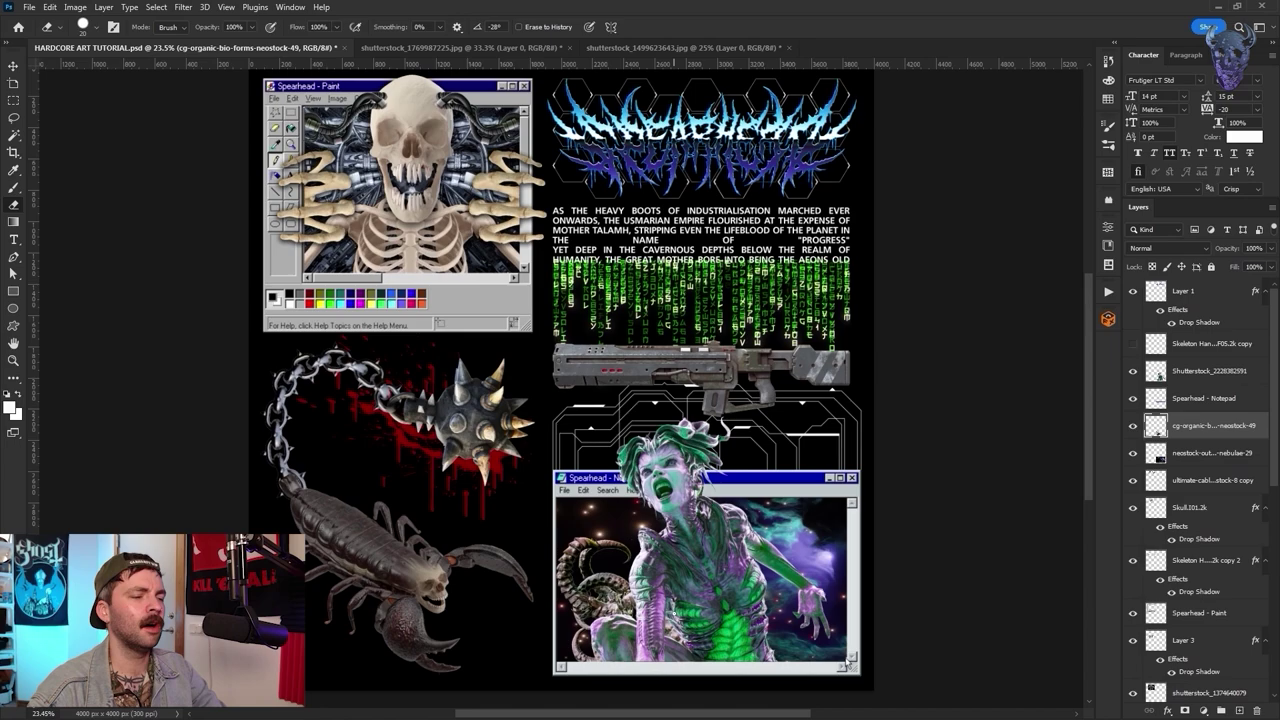
# - Rasterize the neostock-49 tentacles layer, then rotate and scale the tentacles slightly to fit inside the Notepad window's lower corner
pyautogui.rightClick(1222, 426)
pyautogui.click(1082, 207)
pyautogui.click(1240, 348)
pyautogui.click(49, 7)
pyautogui.click(250, 563)
pyautogui.hotkey('ctrl', 't')
pyautogui.moveTo(649, 652); pyautogui.dragTo(775, 653)
pyautogui.press('Return')
pyautogui.press('Delete')
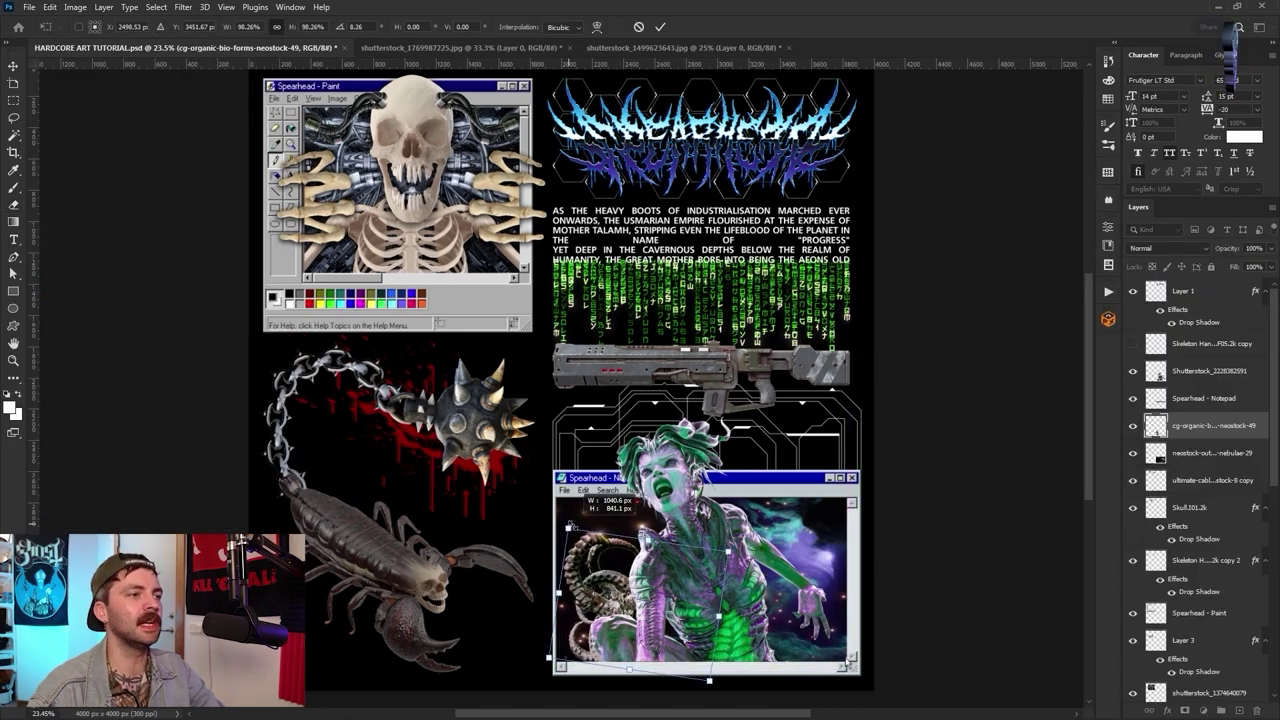
pyautogui.scroll(1, 764, 400)
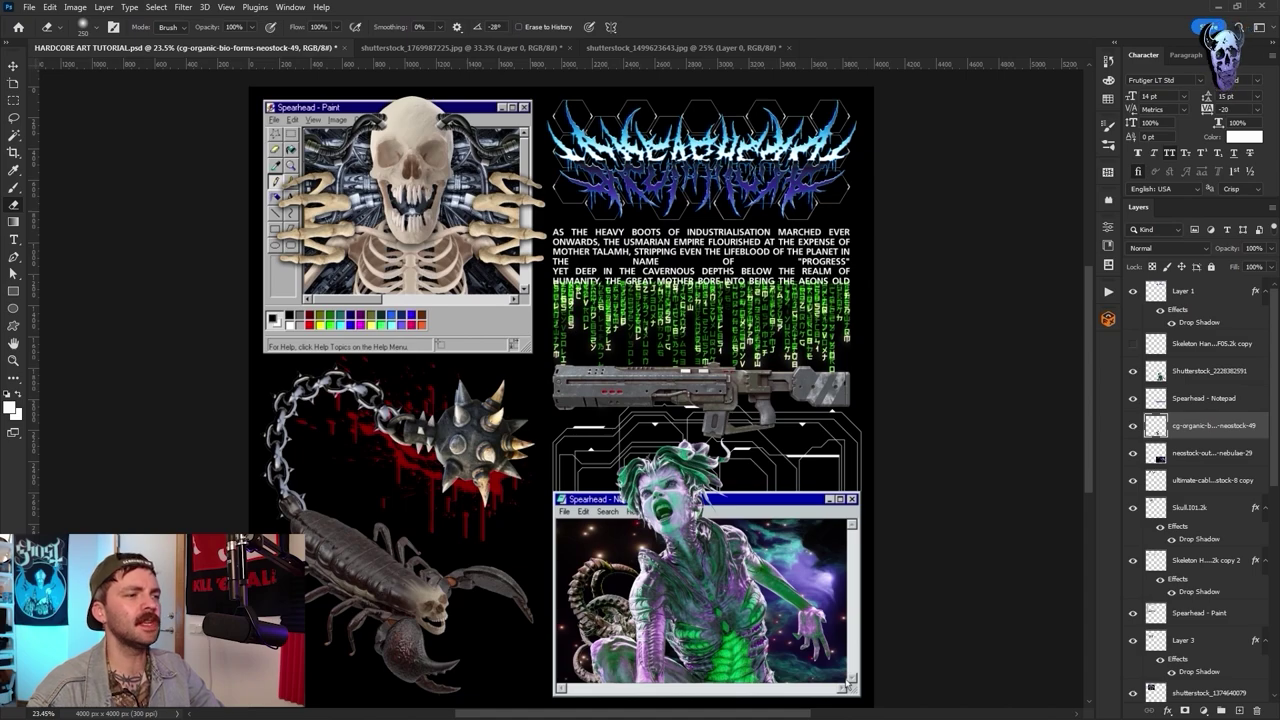
# - Place the FuturHeadersFichier 21@8x graphic, invert its colours and enlarge it across the canvas
pyautogui.press('Return')
pyautogui.hotkey('ctrl', 'i')
pyautogui.hotkey('ctrl', 't')
pyautogui.rightClick(1202, 426)
pyautogui.click(1062, 390)
pyautogui.hotkey('ctrl', 't')
pyautogui.moveTo(637, 388); pyautogui.dragTo(453, 470)
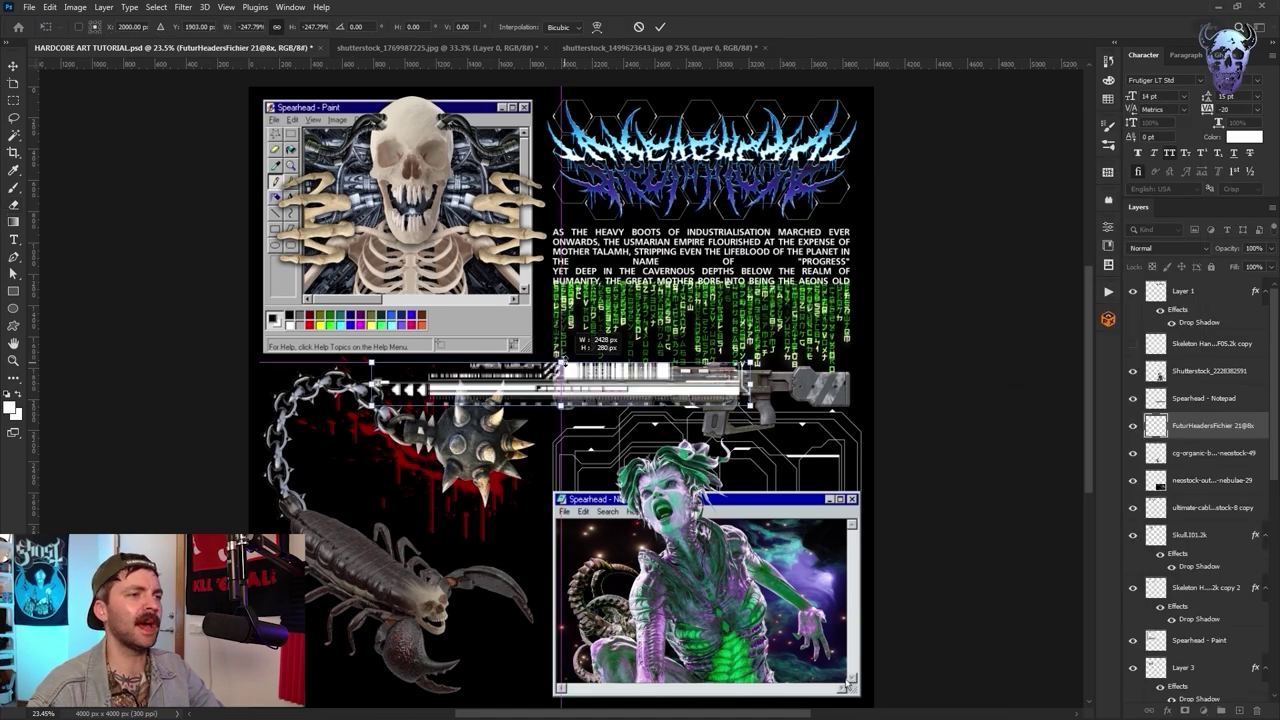
# - Move the header graphic beneath the scorpion, flip it horizontally and fit it to the column
pyautogui.moveTo(585, 392); pyautogui.dragTo(441, 679)
pyautogui.click(49, 7)
pyautogui.moveTo(152, 311)
pyautogui.click(250, 557)
pyautogui.moveTo(303, 671); pyautogui.dragTo(264, 667)
pyautogui.press('Return')
# - Place the Rifle Bullets.M04.2k image scaled down beneath the rifle's stock, and delete the DSV-19 symbol layer
pyautogui.scroll(1, 914, 456)
pyautogui.click(29, 7)
pyautogui.click(70, 126)
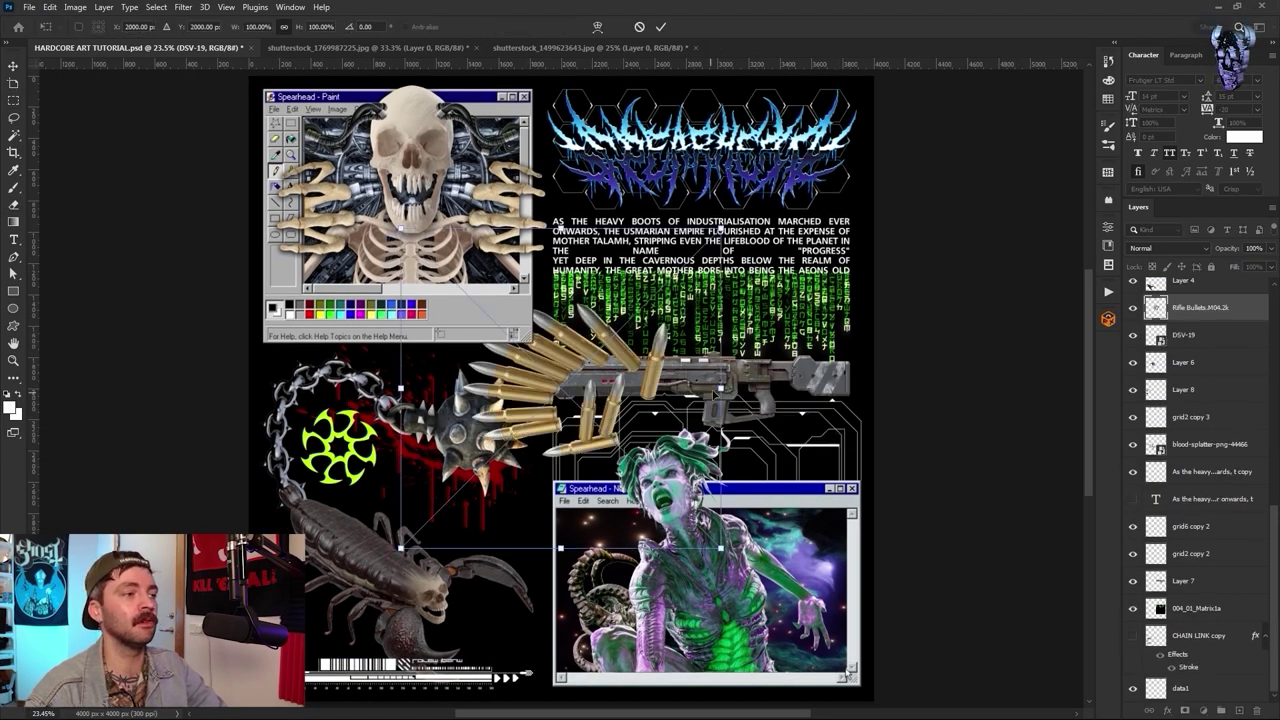
pyautogui.moveTo(721, 389); pyautogui.dragTo(637, 392)
pyautogui.moveTo(637, 394); pyautogui.dragTo(886, 449)
pyautogui.moveTo(886, 447); pyautogui.dragTo(876, 449)
pyautogui.click(1187, 337)
pyautogui.press('Delete')
# - Delete the barcode, lettering and arrows of the header graphic below the scorpion, keeping its bar and ruler
pyautogui.click(1207, 442)
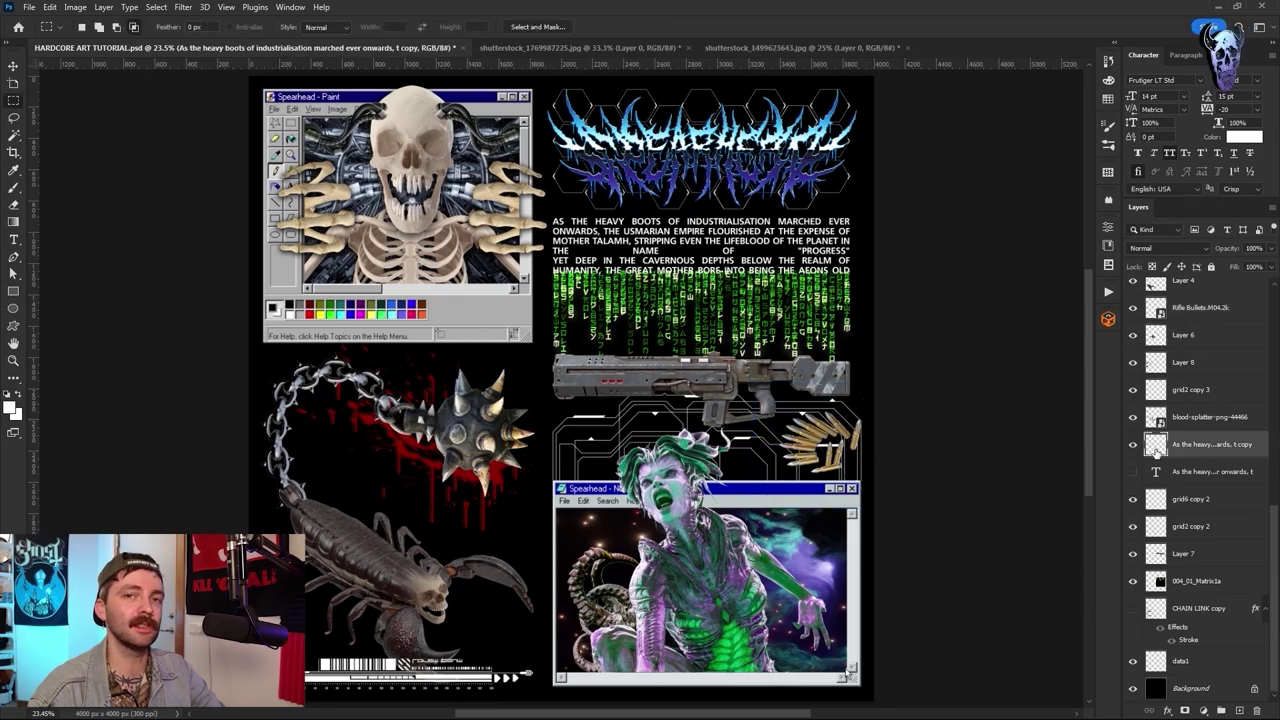
pyautogui.scroll(10, 1208, 424)
pyautogui.scroll(3, 400, 533)
pyautogui.moveTo(400, 533); pyautogui.dragTo(605, 237)
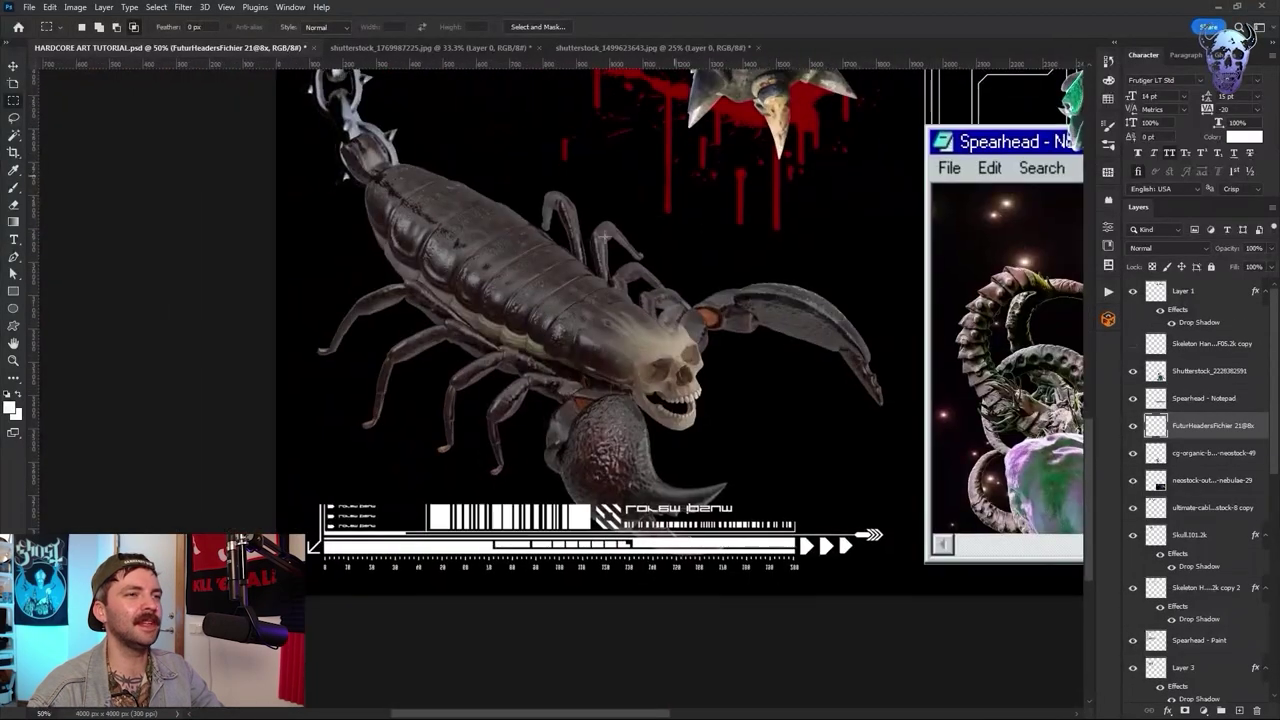
pyautogui.moveTo(932, 522); pyautogui.dragTo(942, 538)
pyautogui.press('Delete')
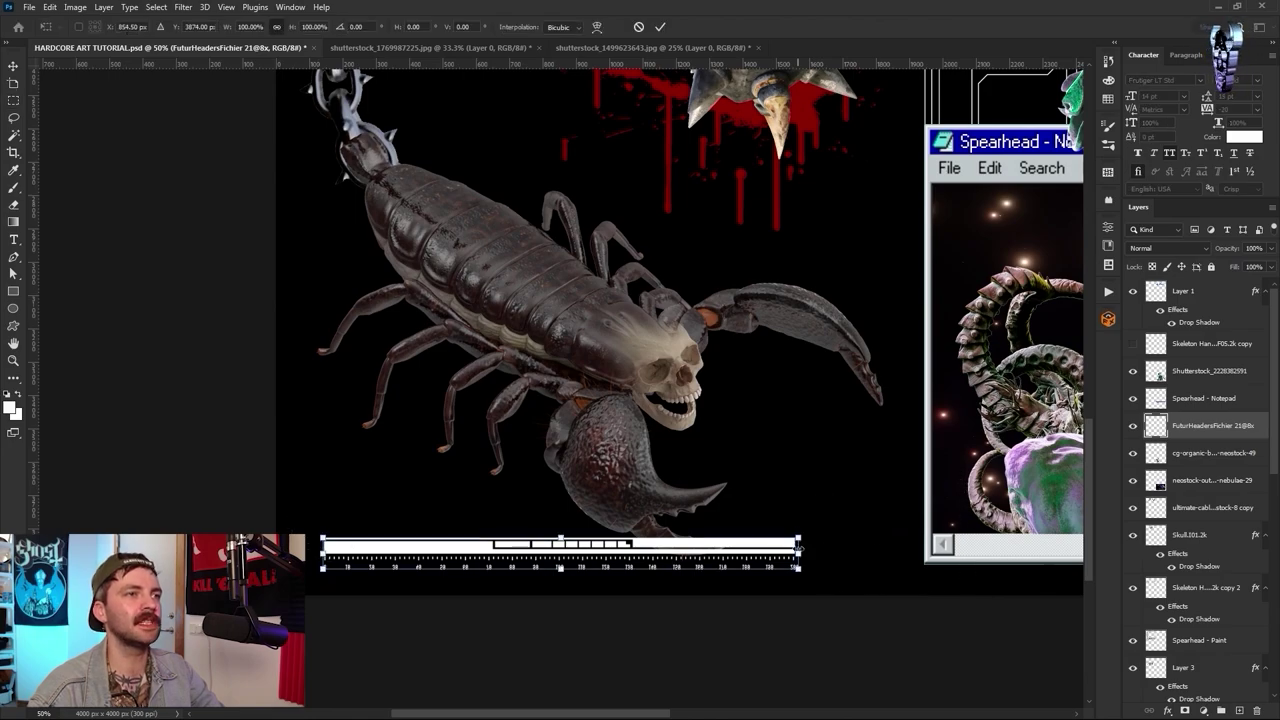
# - Widen the bar-and-ruler graphic to the Paint window's right edge and send its layer behind the scorpion
pyautogui.moveTo(797, 547); pyautogui.dragTo(885, 547)
pyautogui.scroll(-3, 885, 547)
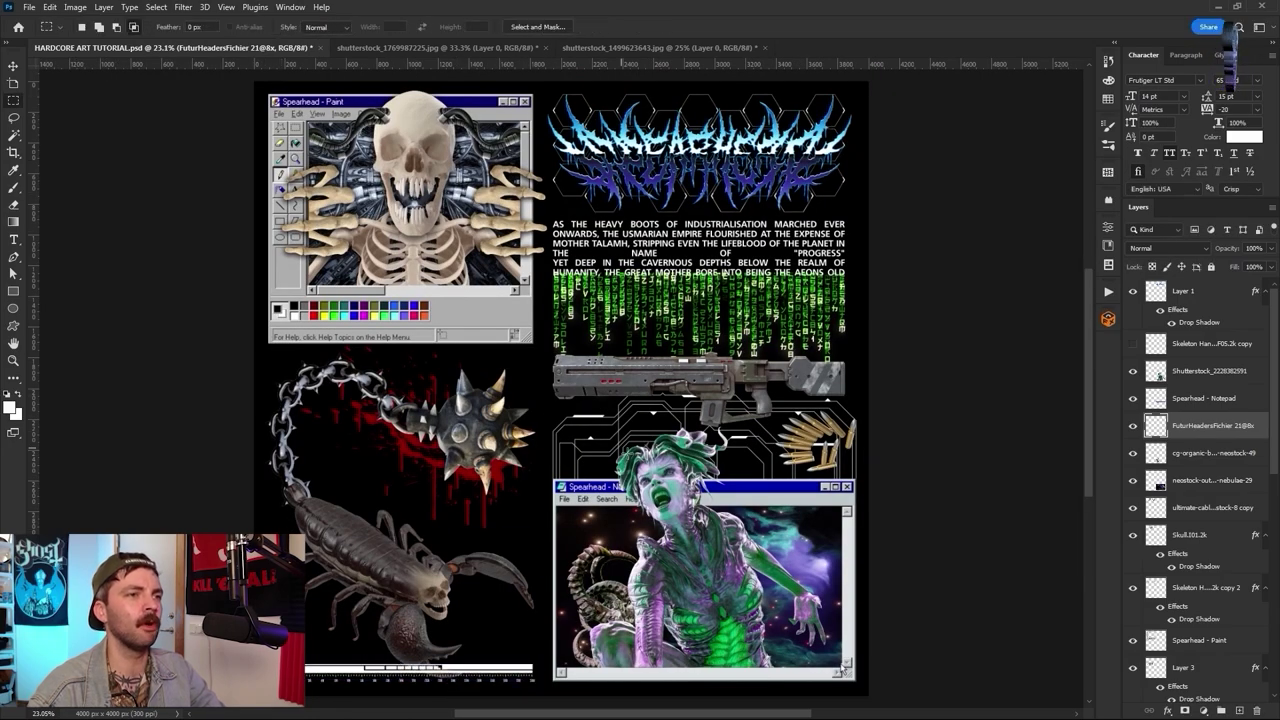
pyautogui.hotkey('ctrl', 'shift', '[')
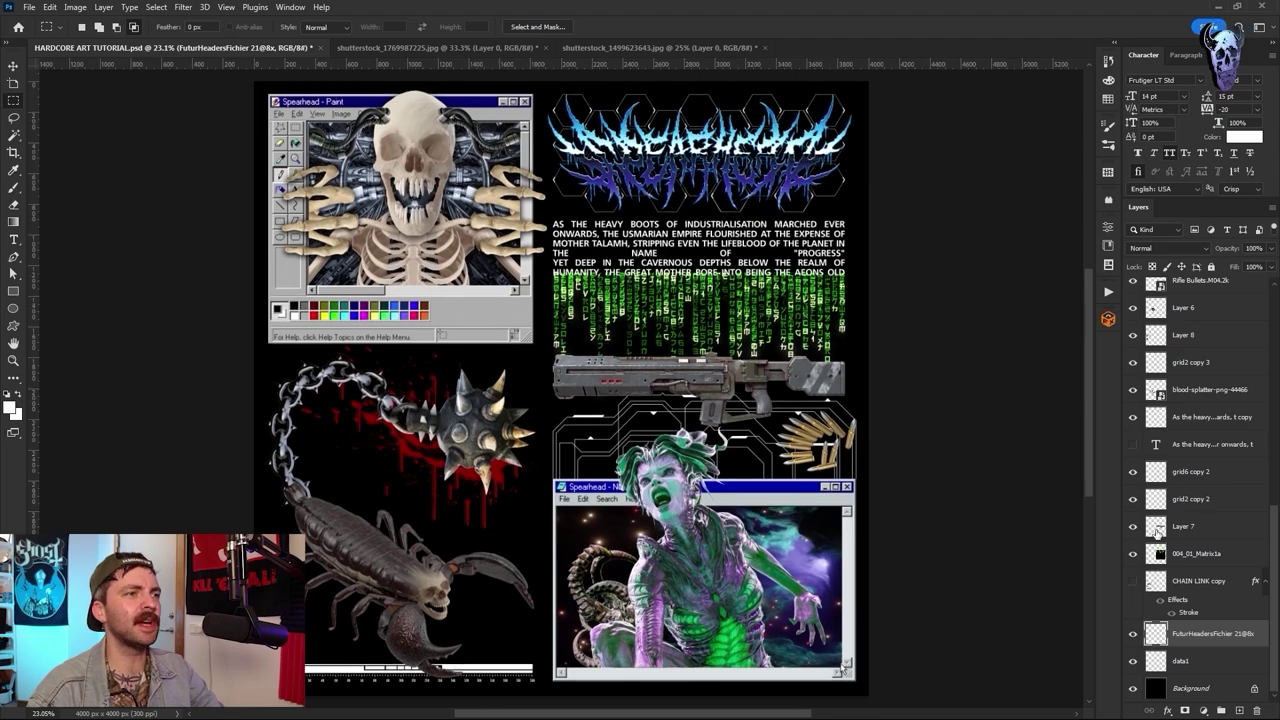
# - Widen the rifle, the matrix code and the body text to line up with the Notepad window's right edge
pyautogui.click(1156, 533)
pyautogui.hotkey('ctrl', 't')
pyautogui.moveTo(845, 386); pyautogui.dragTo(852, 384)
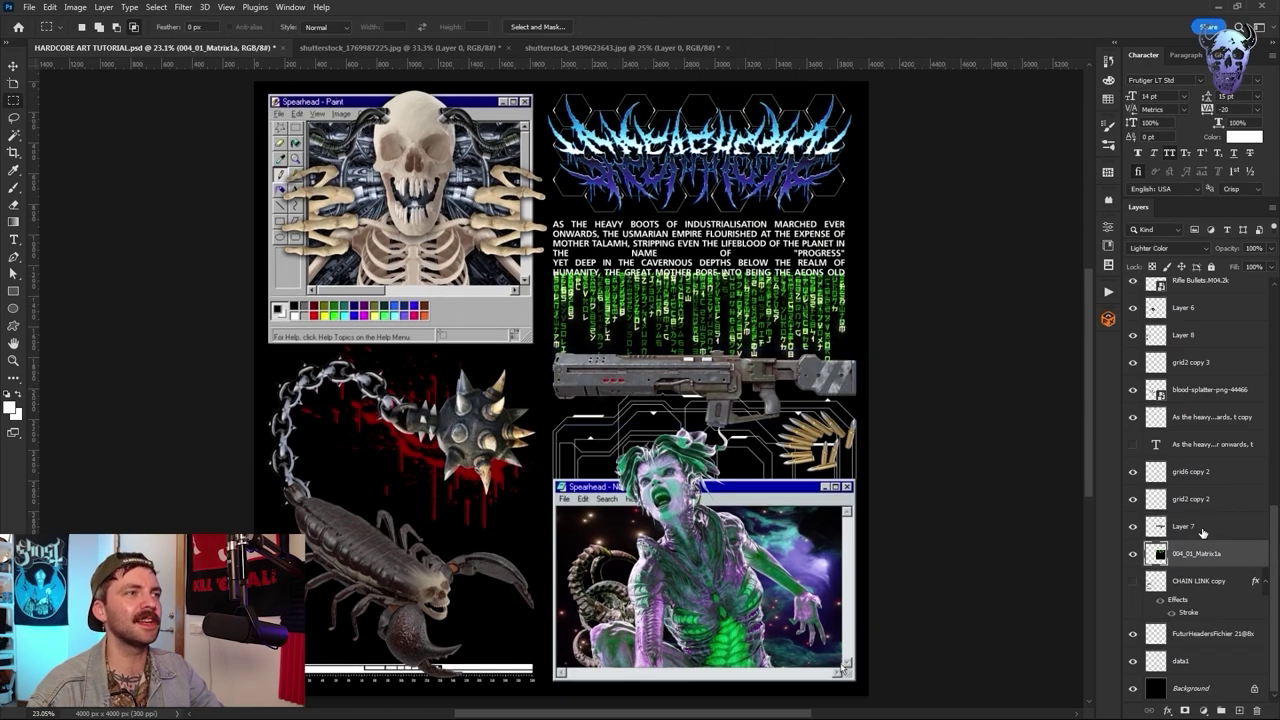
pyautogui.moveTo(846, 325); pyautogui.dragTo(857, 325)
pyautogui.moveTo(780, 318); pyautogui.dragTo(780, 326)
pyautogui.press('Return')
# - Fit the metal logo and its hexagonal grid to the left and right edges of the Notepad window's column
pyautogui.scroll(3, 1190, 500)
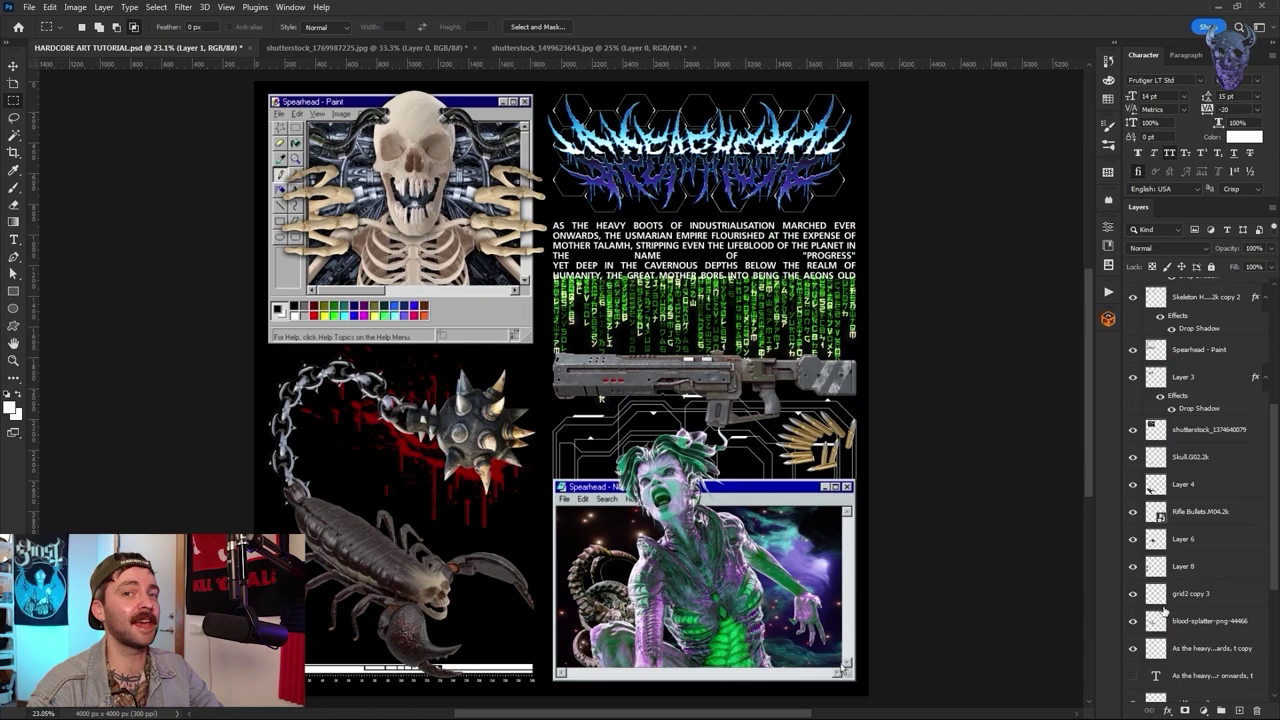
pyautogui.keyDown('ctrl'); pyautogui.click(1184, 594); pyautogui.keyUp('ctrl')
pyautogui.hotkey('ctrl', 't')
pyautogui.moveTo(851, 154); pyautogui.dragTo(856, 154)
pyautogui.moveTo(547, 153); pyautogui.dragTo(552, 153)
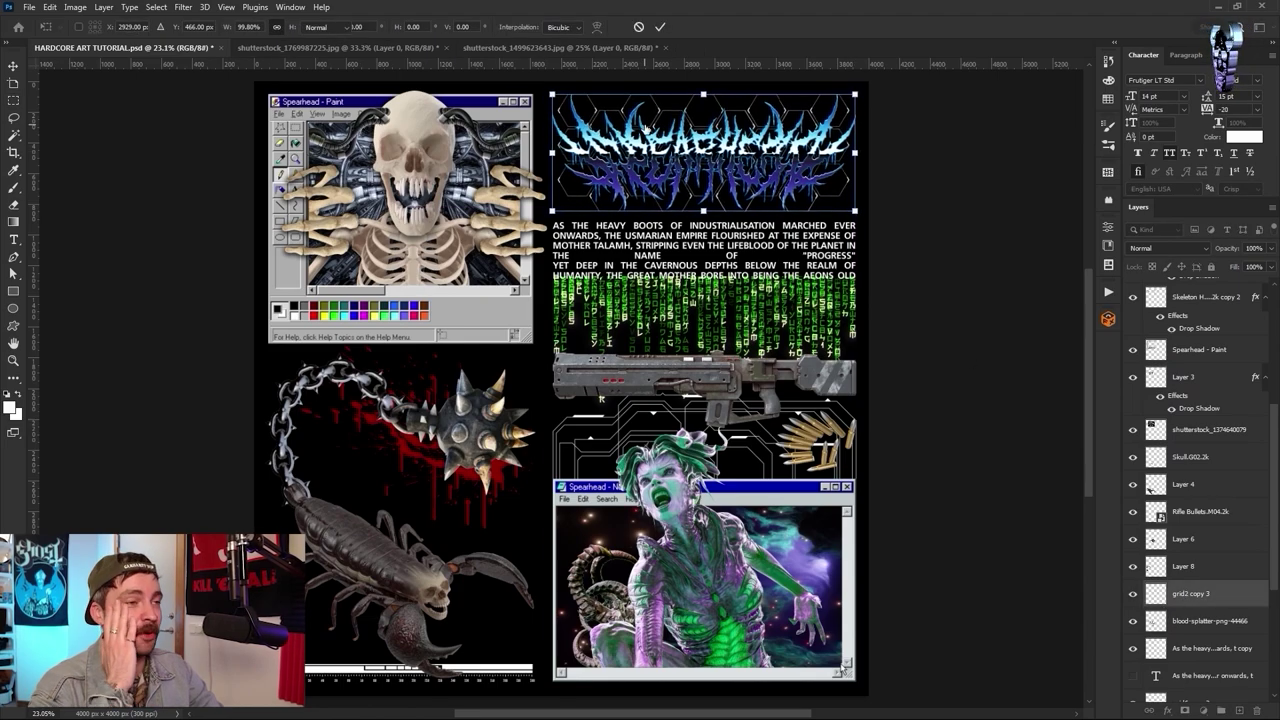
pyautogui.press('Return')
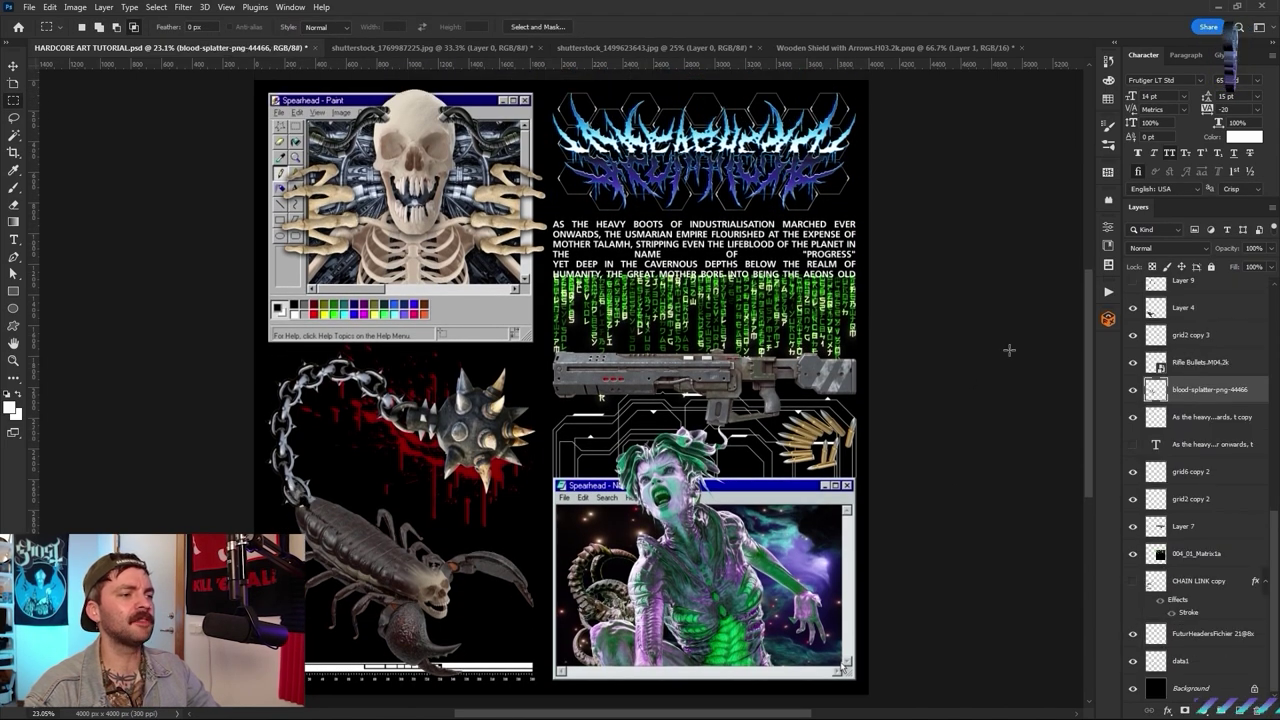
# - Place the PALACE OV death print, scale it to the column width and position it at the scorpion's claw
pyautogui.moveTo(842, 592); pyautogui.dragTo(549, 386)
pyautogui.moveTo(490, 388); pyautogui.dragTo(490, 617)
pyautogui.press('Return')
# - Try duplicating the bar-and-ruler graphic and moving the copy up beneath the Paint window
pyautogui.scroll(-1, 1206, 638)
pyautogui.click(1206, 638)
pyautogui.hotkey('ctrl', 'j')
pyautogui.hotkey('ctrl', 't')
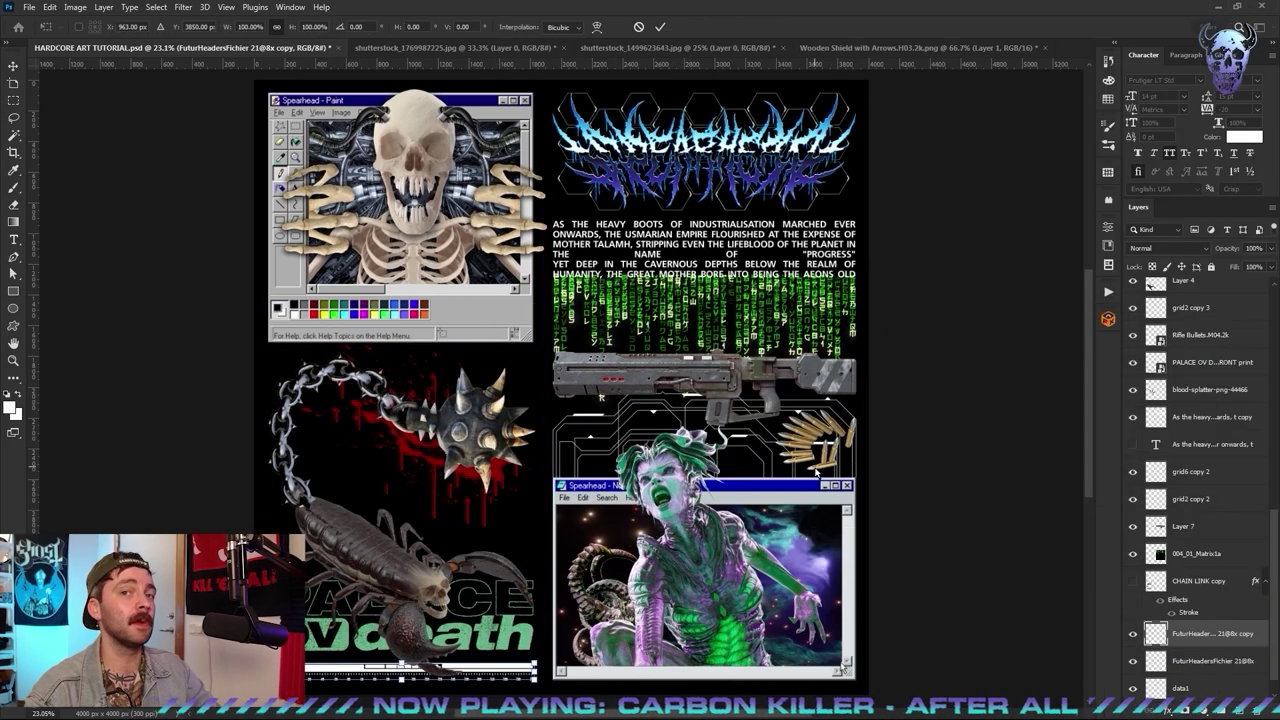
pyautogui.moveTo(479, 674); pyautogui.dragTo(479, 366)
pyautogui.press('Return')
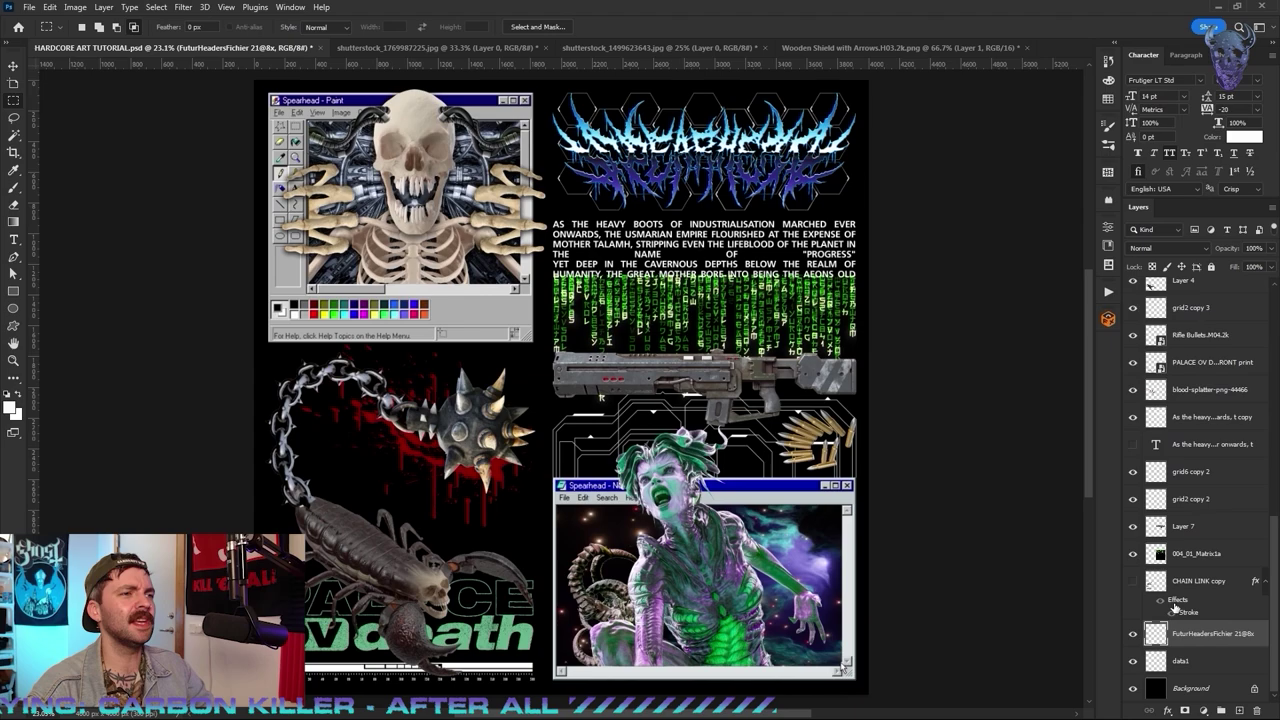
# - Move the PALACE OV death layer below the chain link layer, and try the grid6 copy 2 grid behind the scorpion
pyautogui.moveTo(1160, 362); pyautogui.dragTo(1190, 602)
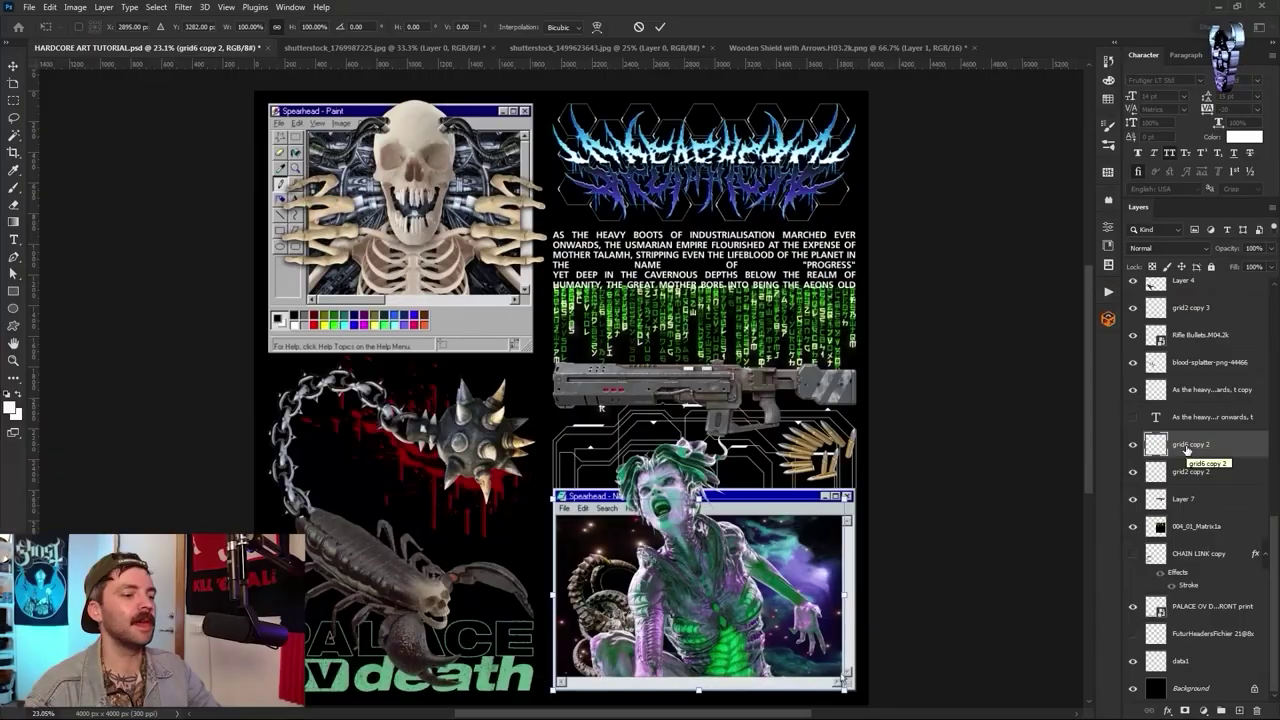
pyautogui.moveTo(500, 537); pyautogui.dragTo(500, 525)
pyautogui.press('Return')
pyautogui.scroll(-1, 500, 525)
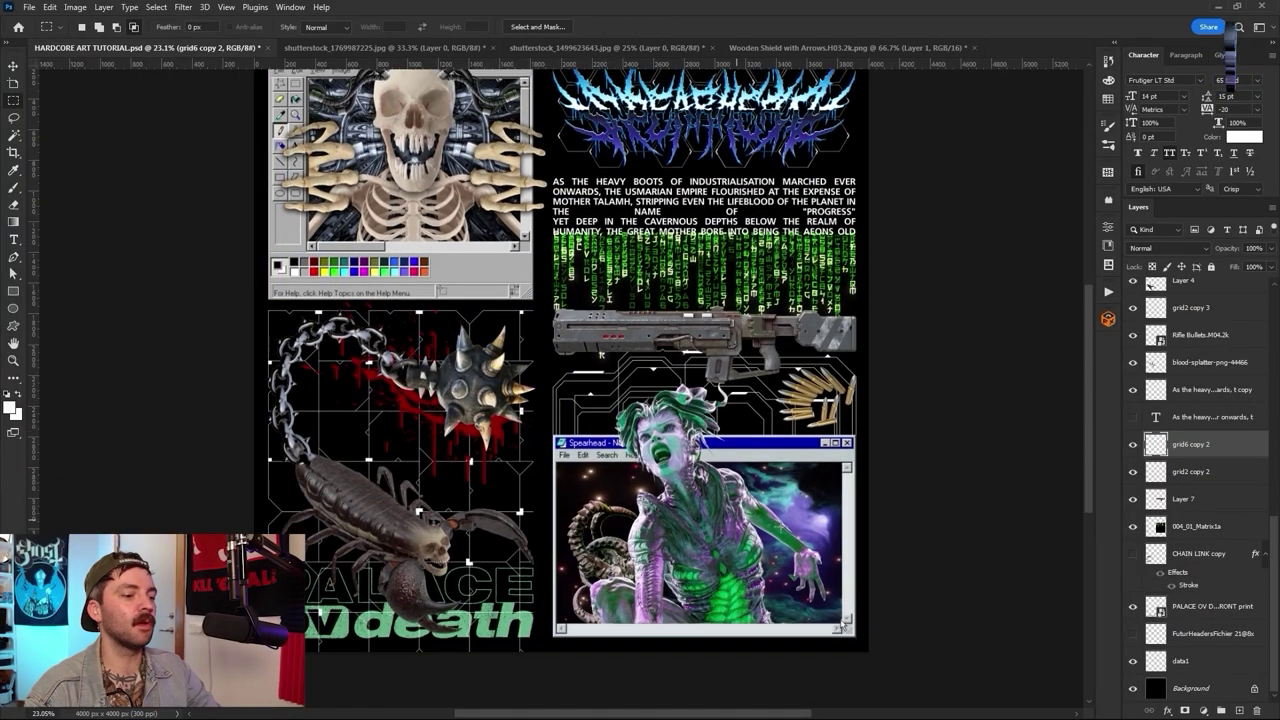
pyautogui.moveTo(1190, 444); pyautogui.dragTo(1190, 619)
pyautogui.hotkey('ctrl', '+')
pyautogui.hotkey('ctrl', '+')
pyautogui.scroll(-2, 560, 400)
pyautogui.press('Delete')
# - Place the grid6 graphic and scale it into the area just beneath the Paint window's left corner
pyautogui.moveTo(967, 470); pyautogui.dragTo(695, 372)
pyautogui.moveTo(695, 372); pyautogui.dragTo(418, 310)
pyautogui.moveTo(410, 455); pyautogui.dragTo(338, 386)
pyautogui.press('Return')
# - Duplicate the grid6 layer and move the copy to the right so the grid continues behind the mace
pyautogui.rightClick(1190, 633)
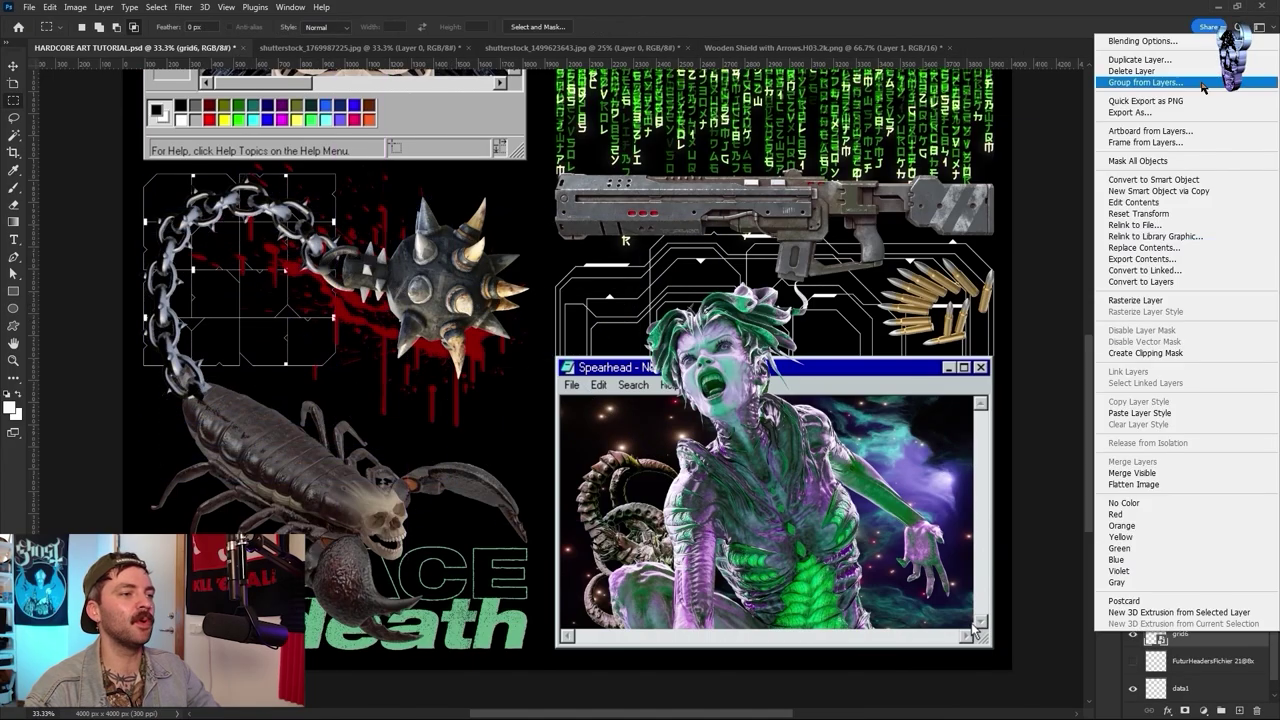
pyautogui.click(1150, 57)
pyautogui.hotkey('ctrl', 't')
pyautogui.moveTo(293, 262); pyautogui.dragTo(488, 262)
pyautogui.press('Return')
# - Merge the two side-by-side grid6 layers into one
pyautogui.hotkey('ctrl', '+')
pyautogui.hotkey('ctrl', '+')
pyautogui.hotkey('ctrl', '-')
pyautogui.hotkey('ctrl', '-')
pyautogui.hotkey('ctrl', '-')
pyautogui.keyDown('shift'); pyautogui.click(1188, 662); pyautogui.keyUp('shift')
pyautogui.rightClick(1188, 665)
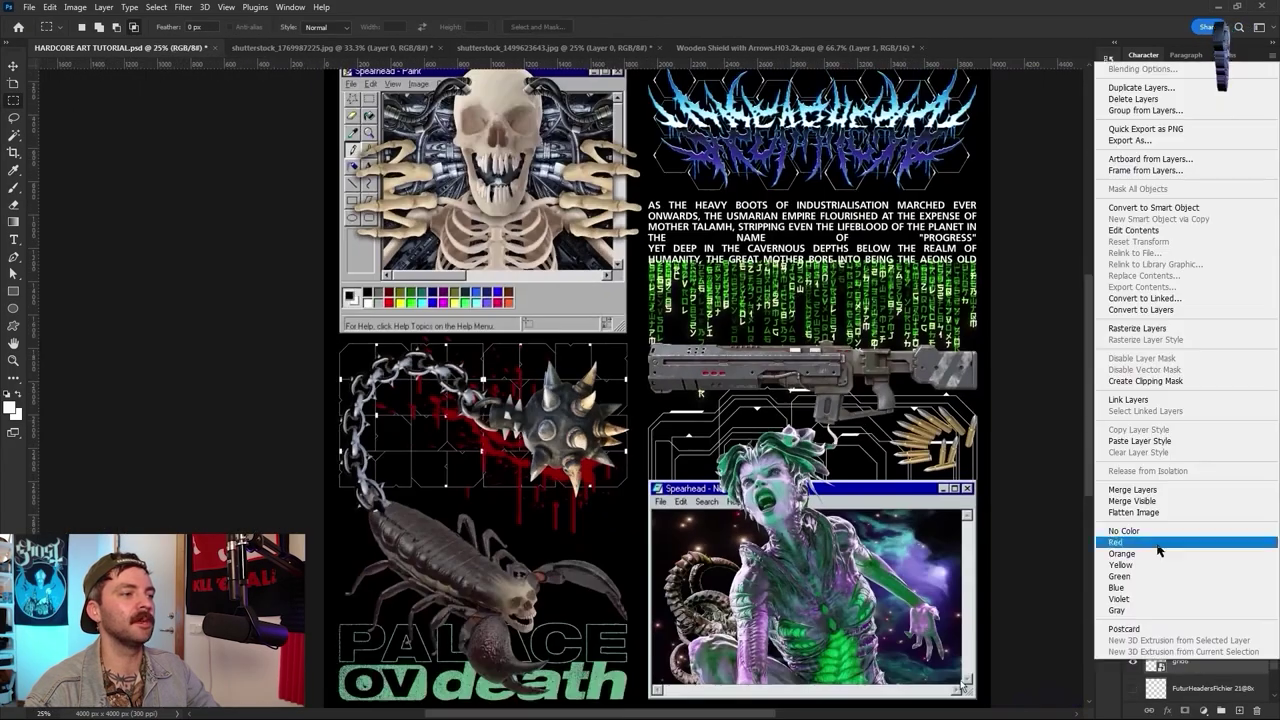
pyautogui.click(1134, 488)
# - Duplicate the merged grid and move the copy straight down to continue the pattern behind the scorpion
pyautogui.rightClick(1188, 657)
pyautogui.click(1140, 144)
pyautogui.press('Return')
pyautogui.hotkey('ctrl', 't')
pyautogui.moveTo(557, 374); pyautogui.dragTo(557, 518)
pyautogui.press('Return')
pyautogui.hotkey('ctrl', '+')
pyautogui.hotkey('ctrl', '+')
pyautogui.hotkey('ctrl', '+')
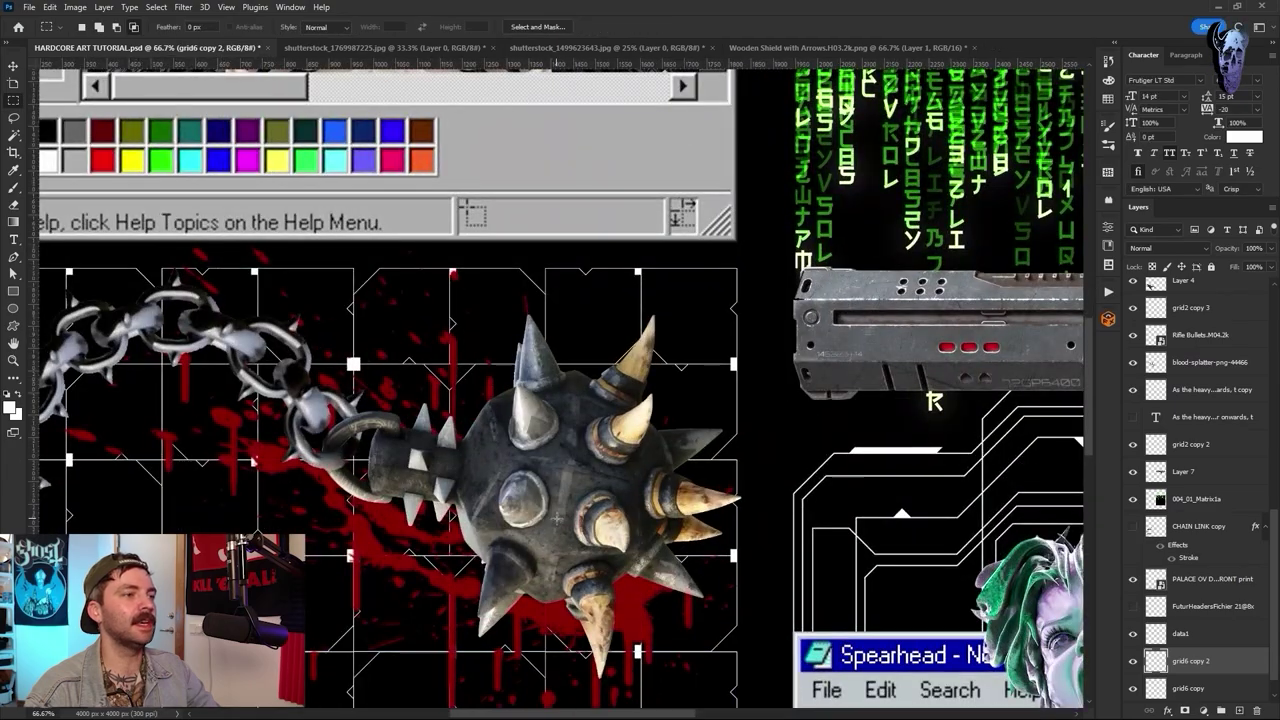
pyautogui.press('Return')
# - Merge the upper and lower grid layers into one
pyautogui.hotkey('ctrl', '-')
pyautogui.hotkey('ctrl', '-')
pyautogui.hotkey('ctrl', '-')
pyautogui.keyDown('shift'); pyautogui.click(1204, 661); pyautogui.keyUp('shift')
pyautogui.rightClick(1200, 661)
pyautogui.click(1138, 488)
# - Select the lower part of the grid overlapping the PALACE OV death lettering and trim it away
pyautogui.hotkey('ctrl', '+')
pyautogui.hotkey('ctrl', '+')
pyautogui.moveTo(120, 532); pyautogui.dragTo(815, 397)
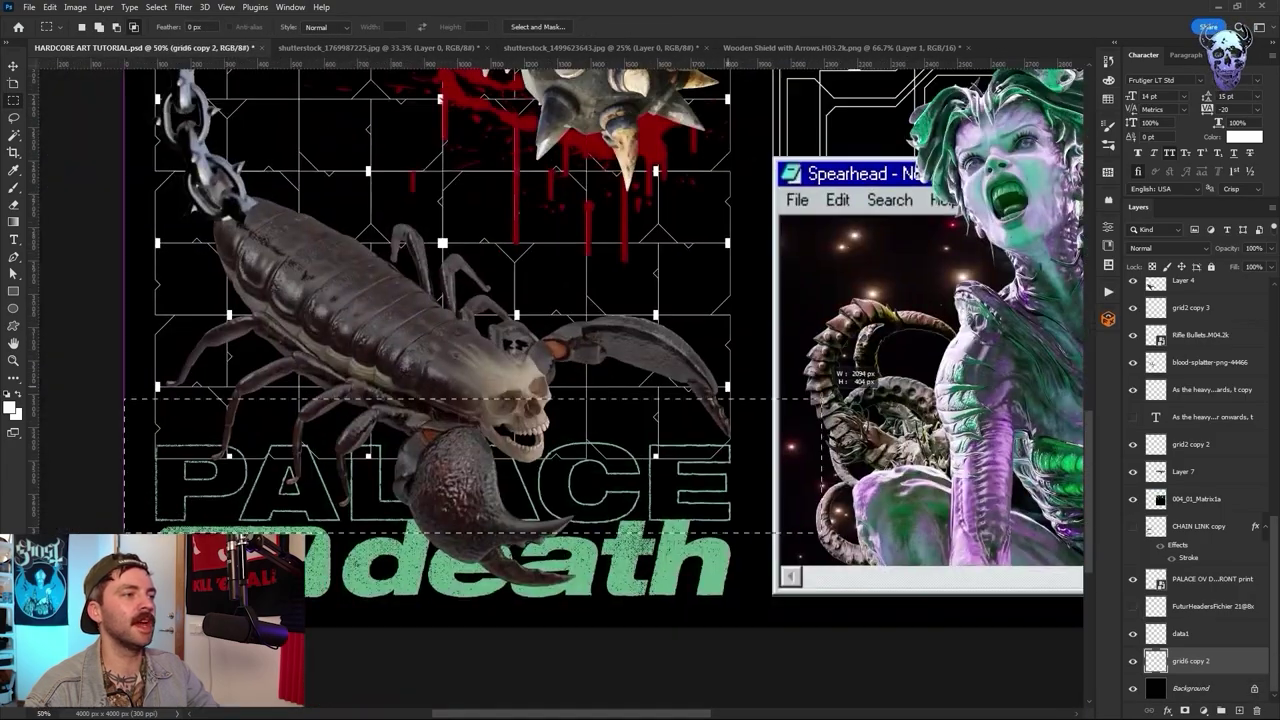
pyautogui.hotkey('ctrl', '+')
pyautogui.hotkey('ctrl', '+')
pyautogui.hotkey('ctrl', '+')
pyautogui.hotkey('ctrl', '0')
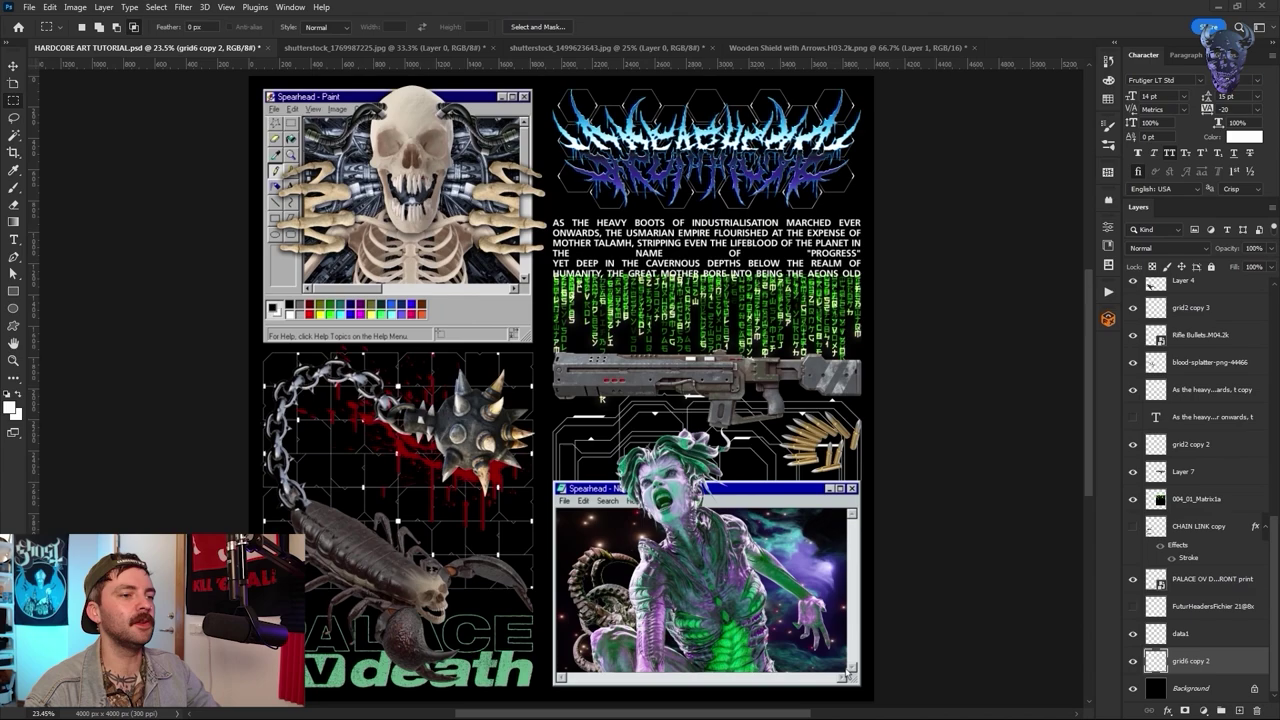
# - Place the ultimate-cable-bundle-style-3-neostock-13 image and scale it over the lower part of the canvas
pyautogui.moveTo(1279, 540); pyautogui.dragTo(838, 545)
pyautogui.moveTo(874, 388); pyautogui.dragTo(430, 388)
pyautogui.moveTo(364, 380); pyautogui.dragTo(870, 535)
pyautogui.press('Return')
# - Raise the cable bundle layer above the creature and fit the cables beside it over the Notepad window
pyautogui.moveTo(1217, 660); pyautogui.dragTo(1217, 283)
pyautogui.hotkey('ctrl', 't')
pyautogui.moveTo(758, 564); pyautogui.dragTo(798, 573)
pyautogui.moveTo(884, 489); pyautogui.dragTo(901, 545)
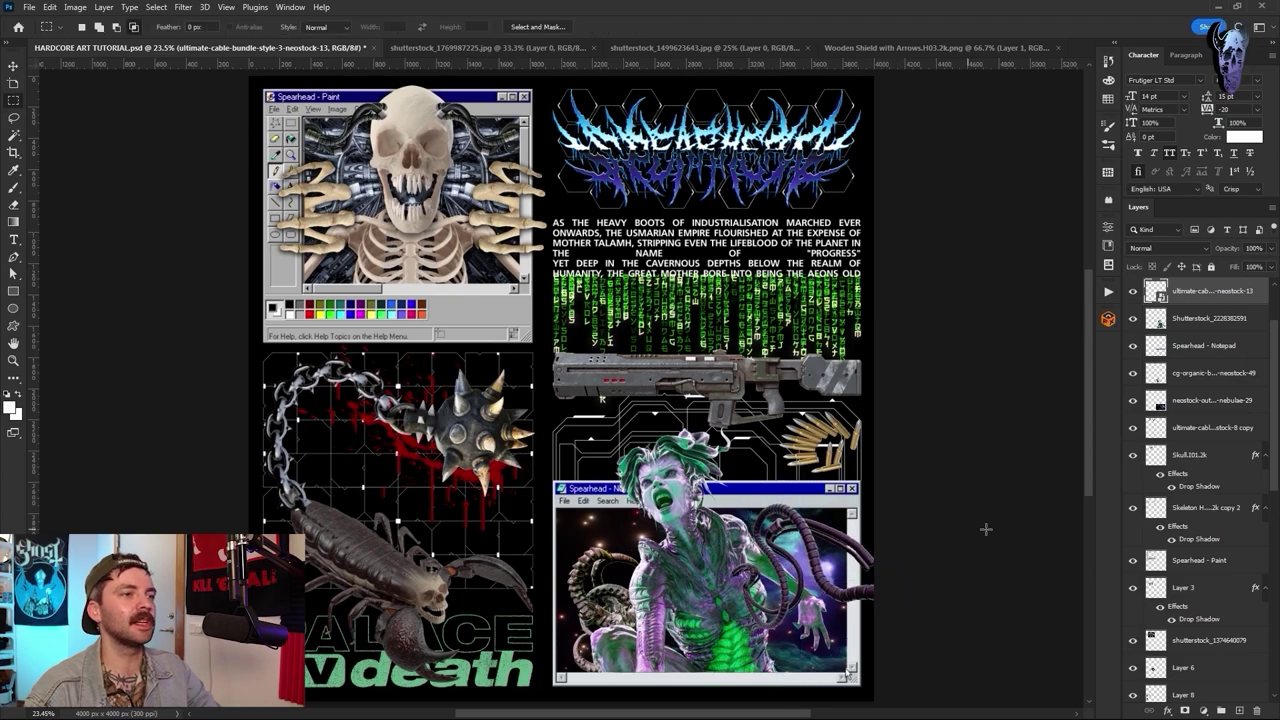
# - Load the Notepad window's outline as a selection and trim the cables to its picture area
pyautogui.keyDown('ctrl'); pyautogui.click(1156, 348); pyautogui.keyUp('ctrl')
pyautogui.press('Delete')
pyautogui.press('Return')
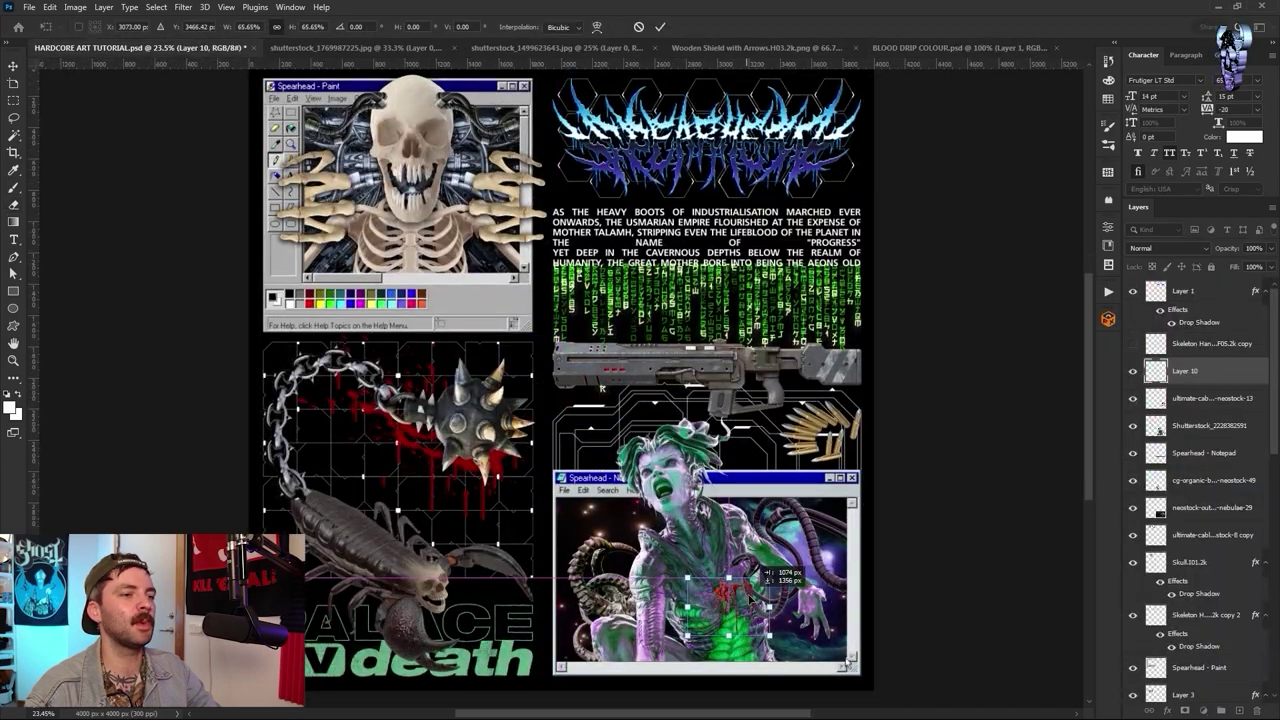
# - Place the blood drip layer on the creature's chest and set its blend mode to Multiply
pyautogui.moveTo(1190, 370); pyautogui.dragTo(1190, 362)
pyautogui.hotkey('shift', 'alt', 'm')
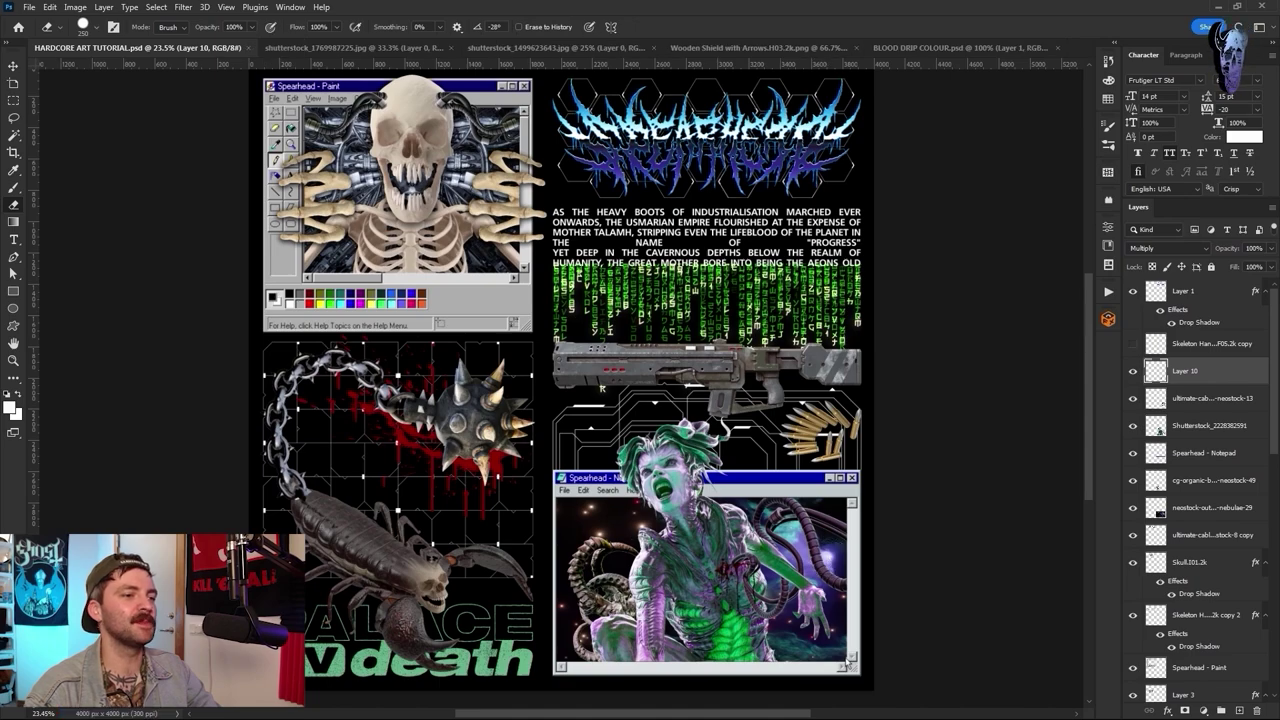
pyautogui.scroll(1, 720, 420)
# - Add a Black & White adjustment layer on top and reapply the Camera Raw Filter to the Skull.I01.2k layer
pyautogui.click(1203, 710)
pyautogui.click(1205, 594)
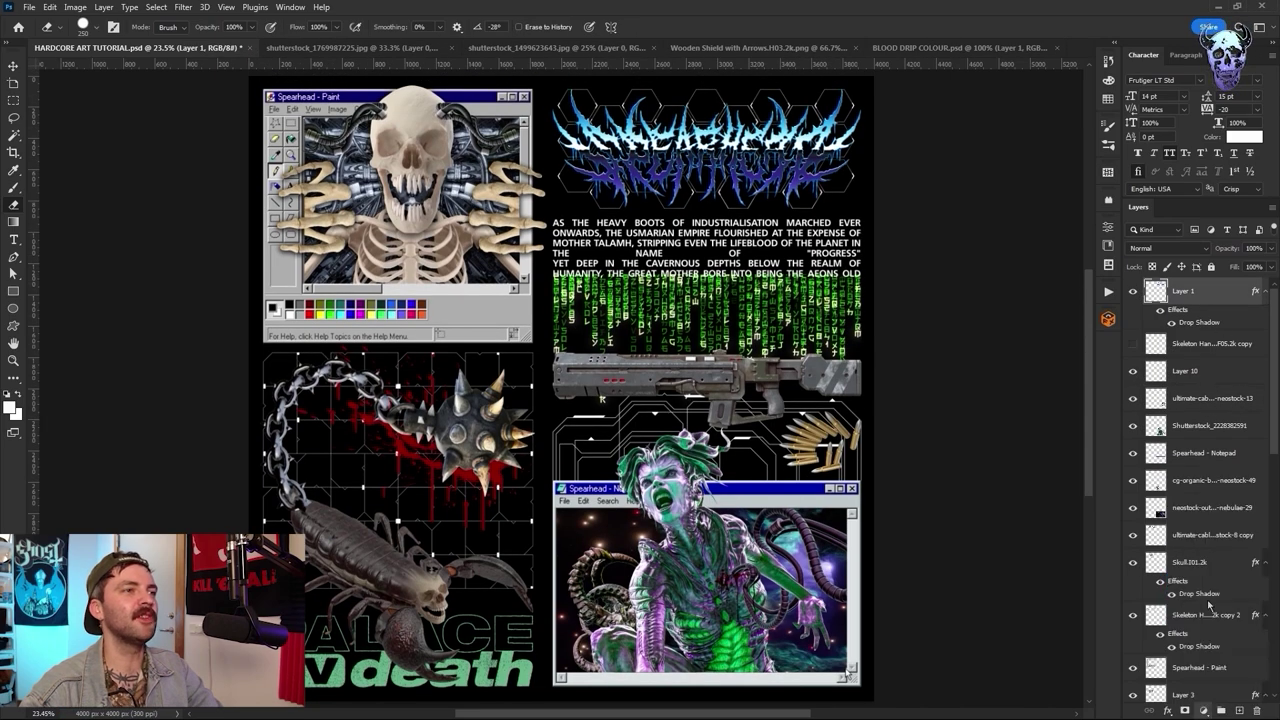
pyautogui.click(1168, 595)
pyautogui.click(184, 7)
pyautogui.click(197, 25)
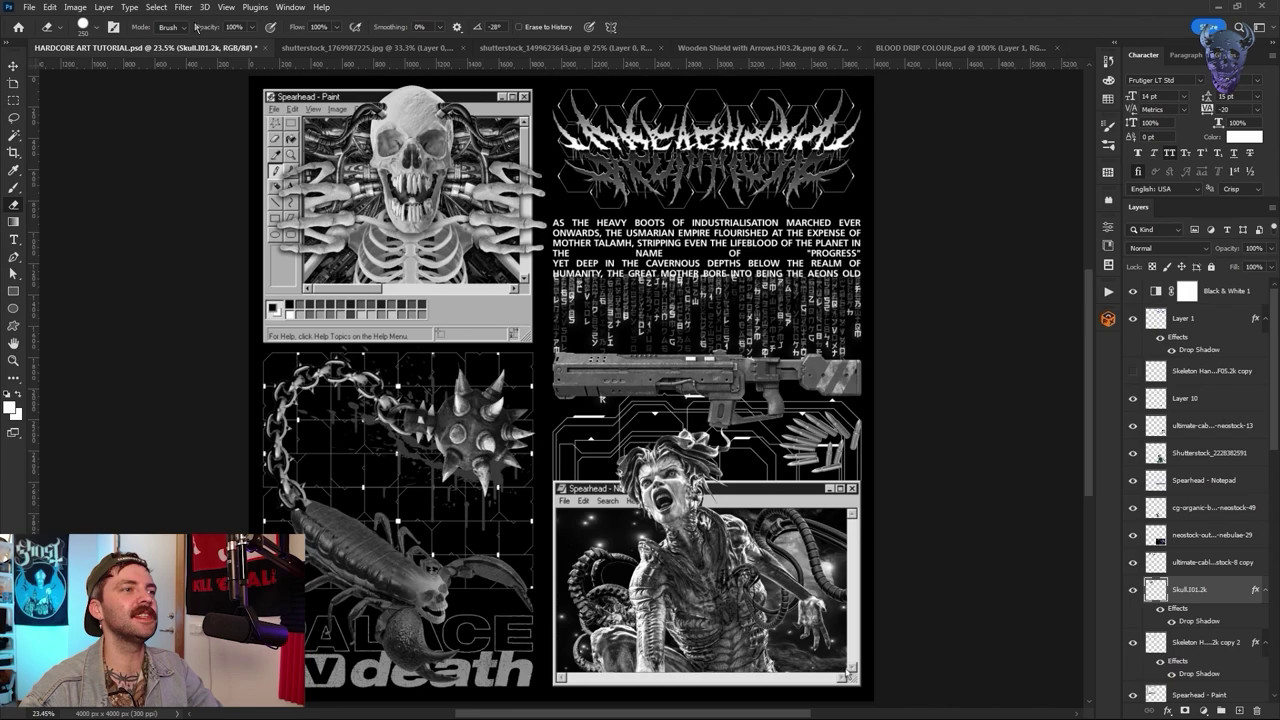
# - Reapply the Camera Raw Filter to the skeleton hands copy 2 layer
pyautogui.click(1169, 642)
pyautogui.click(184, 7)
pyautogui.click(197, 25)
pyautogui.hotkey('alt', ']')
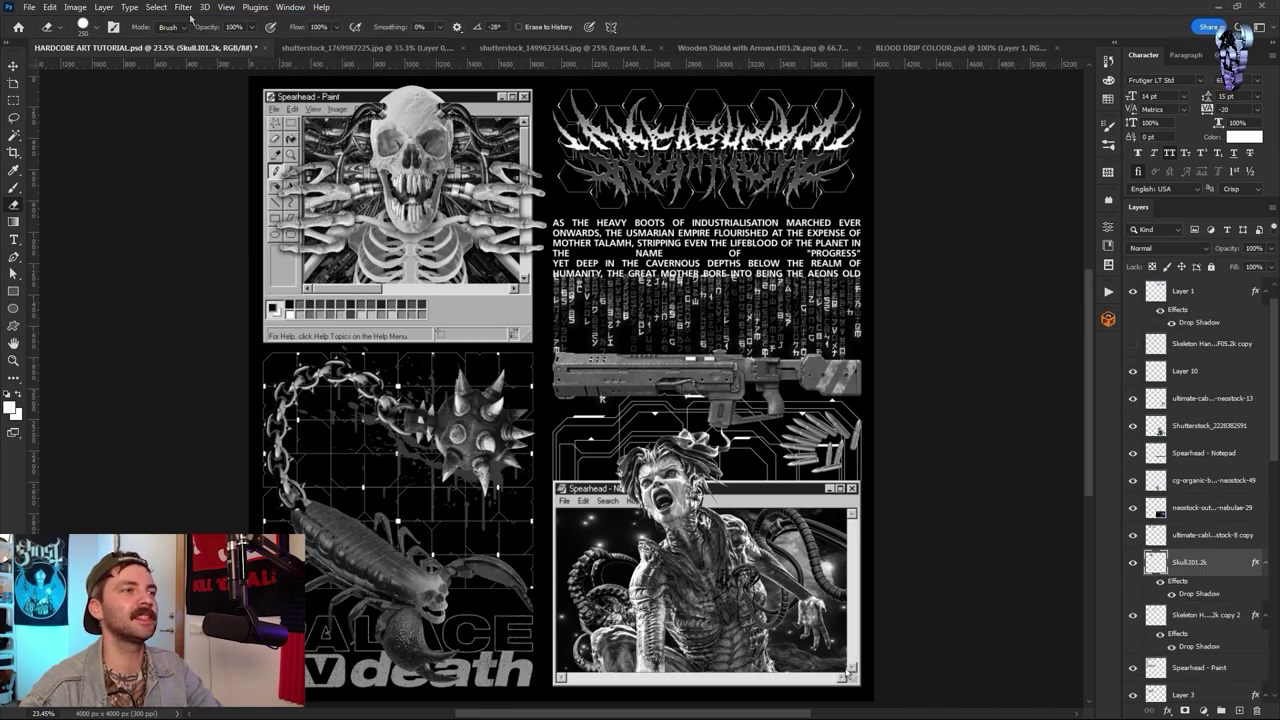
# - Reapply the Camera Raw Filter to Layer 3
pyautogui.scroll(-1, 1130, 588)
pyautogui.click(1132, 588)
pyautogui.click(1132, 588)
pyautogui.click(1170, 640)
pyautogui.click(1170, 667)
pyautogui.click(184, 7)
pyautogui.click(192, 20)
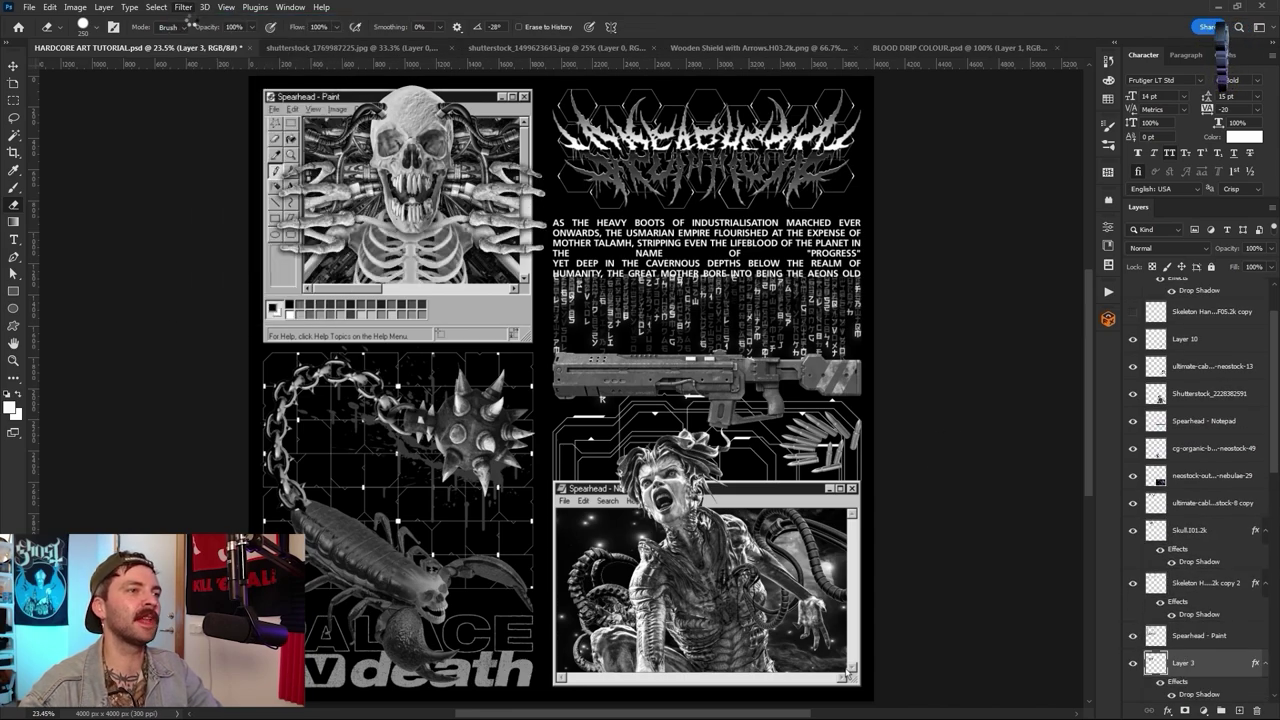
pyautogui.scroll(-3, 1172, 640)
pyautogui.click(1175, 634)
pyautogui.click(184, 7)
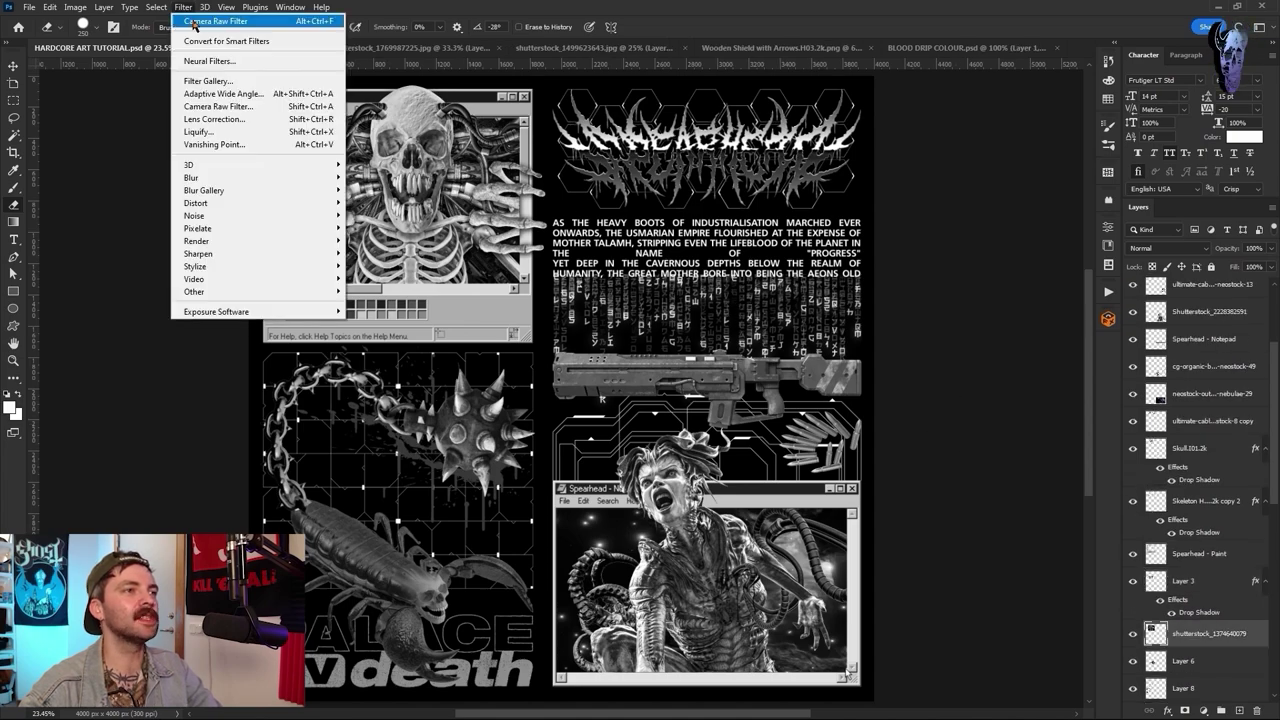
pyautogui.click(195, 21)
pyautogui.click(75, 7)
pyautogui.moveTo(96, 39)
pyautogui.click(232, 52)
pyautogui.click(1084, 355)
# - Adjust the mace on Layer 6 with Levels, setting the input levels to 11, 1.22 and 217
pyautogui.scroll(-4, 1178, 530)
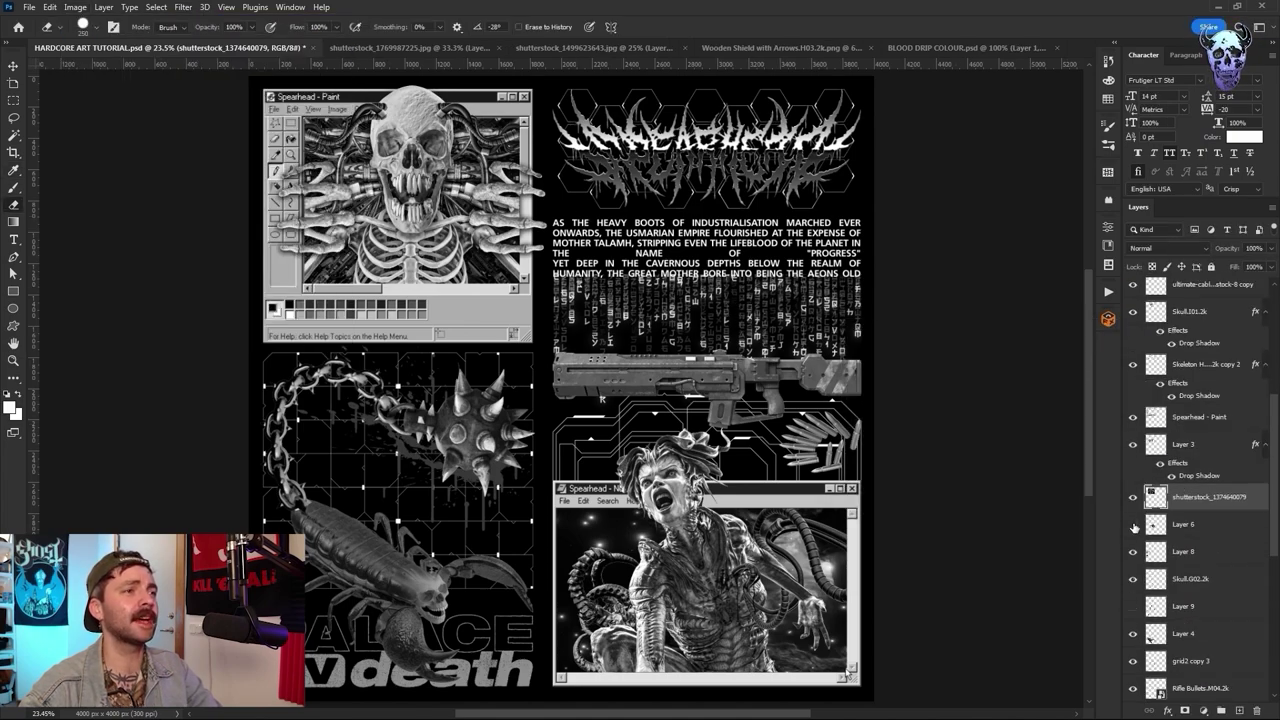
pyautogui.click(1180, 525)
pyautogui.click(75, 7)
pyautogui.click(232, 54)
pyautogui.moveTo(944, 478); pyautogui.dragTo(933, 477)
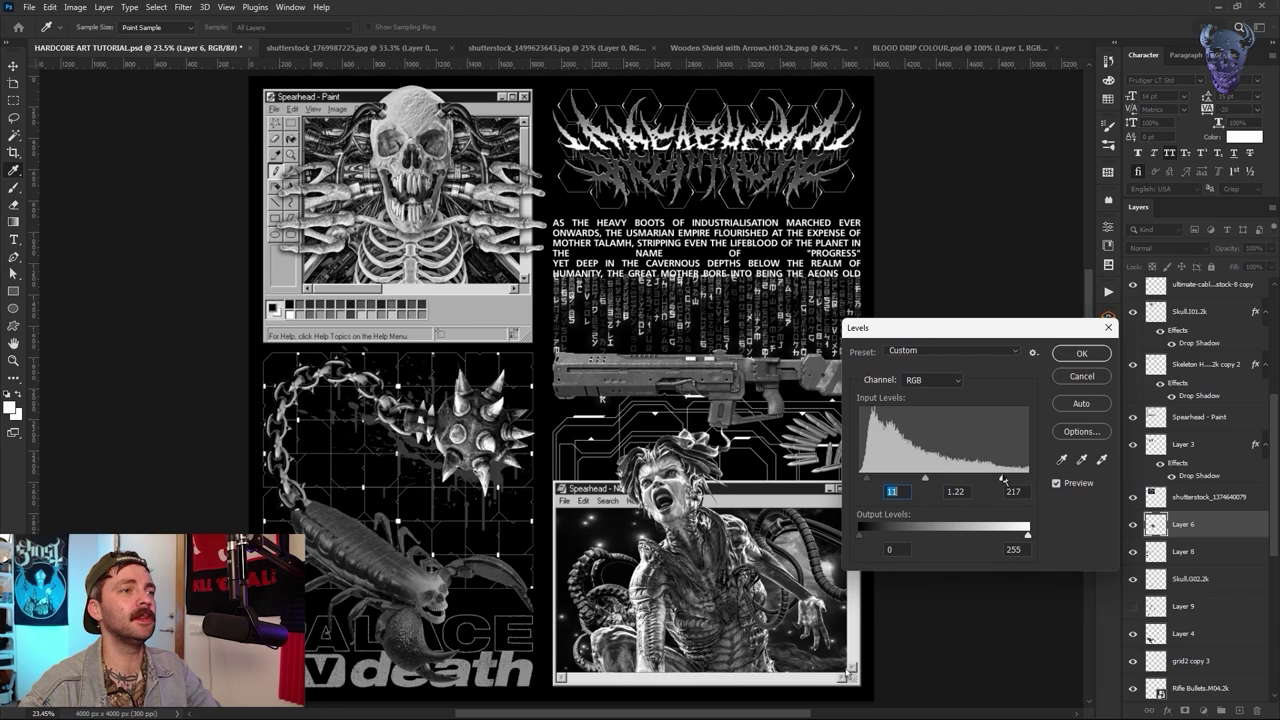
pyautogui.press('Return')
pyautogui.press('e')
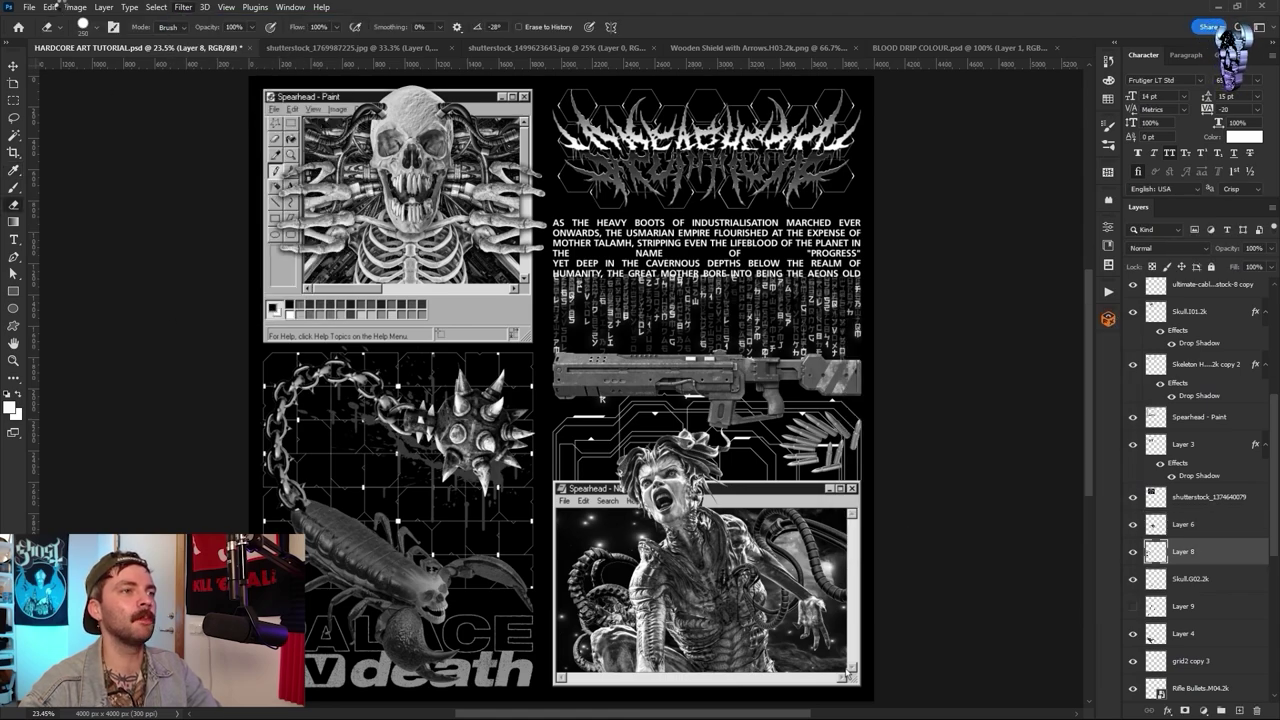
# - Adjust Layer 8 with Levels and reapply the Camera Raw Filter to the Skull.G02.2k layer
pyautogui.click(75, 7)
pyautogui.moveTo(97, 39)
pyautogui.click(232, 53)
pyautogui.press('Return')
pyautogui.press('e')
pyautogui.click(1182, 580)
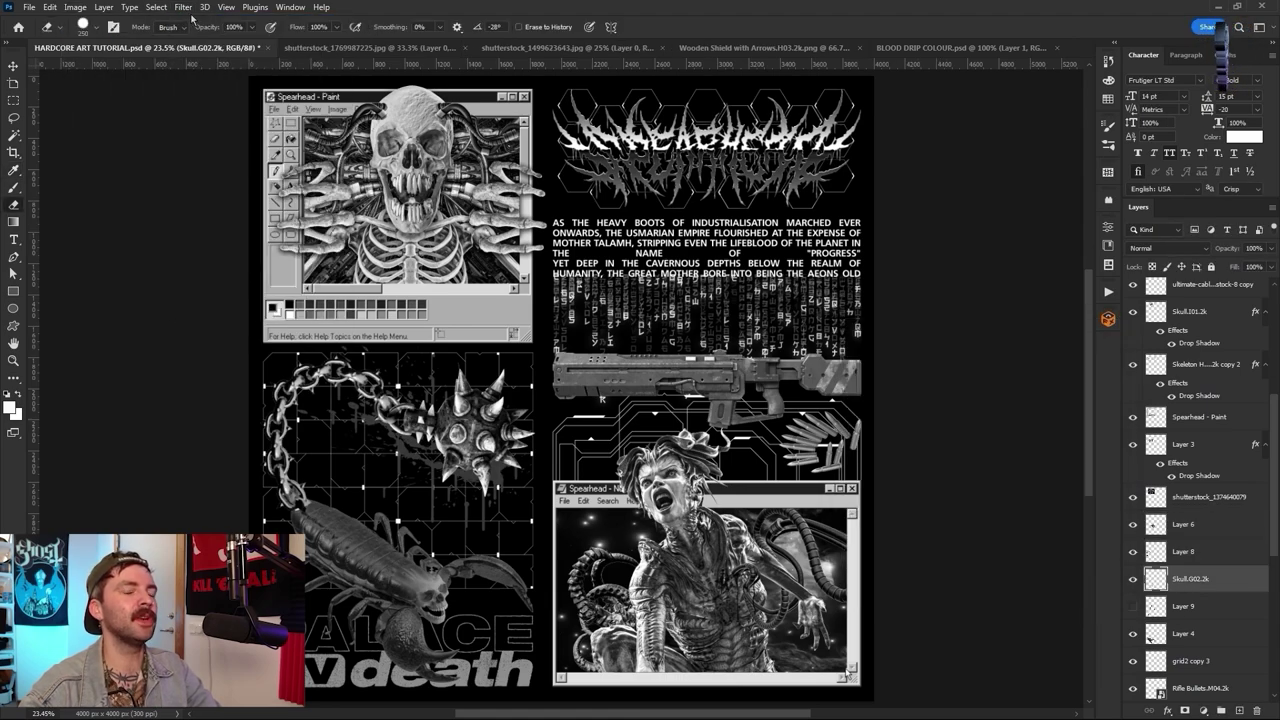
pyautogui.click(185, 8)
pyautogui.click(194, 20)
# - Reapply the Camera Raw Filter to the scorpion on Layer 4
pyautogui.click(1183, 634)
pyautogui.click(184, 8)
pyautogui.click(193, 20)
# - Try Levels and Brightness/Contrast adjustments on the scorpion on Layer 4
pyautogui.click(76, 8)
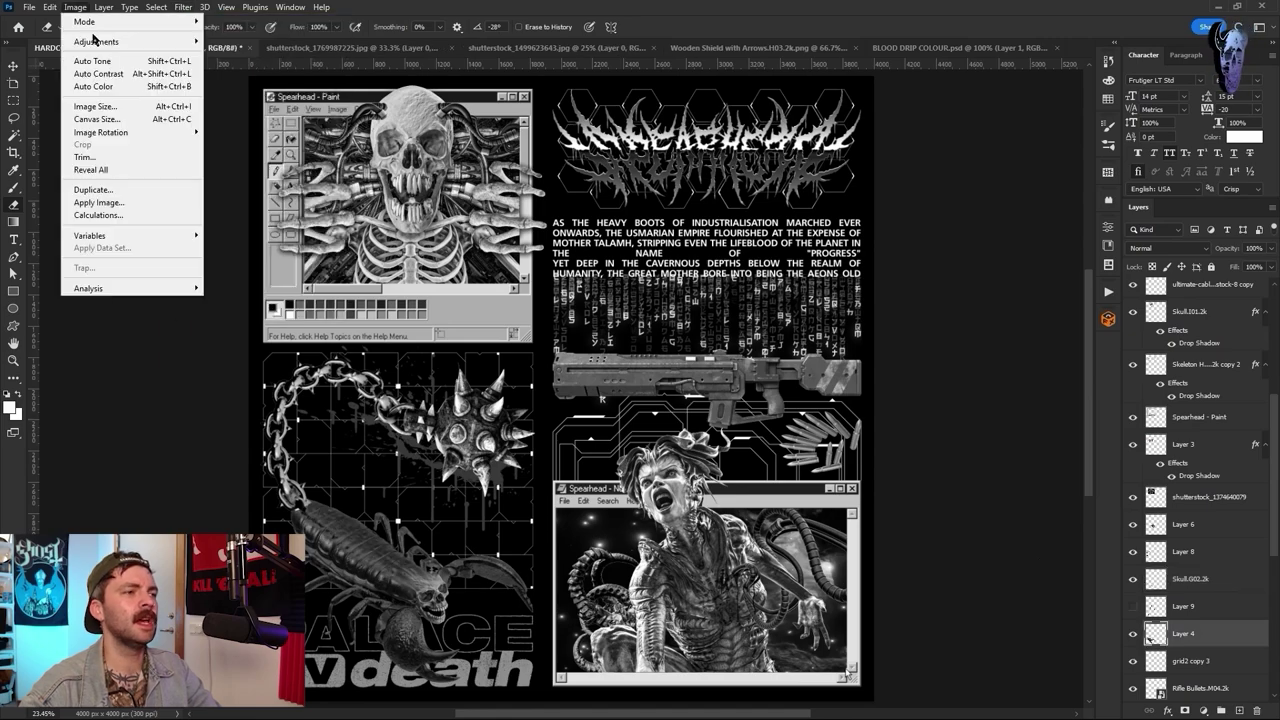
pyautogui.click(230, 51)
pyautogui.click(1085, 353)
pyautogui.hotkey('ctrl', 'z')
pyautogui.click(76, 8)
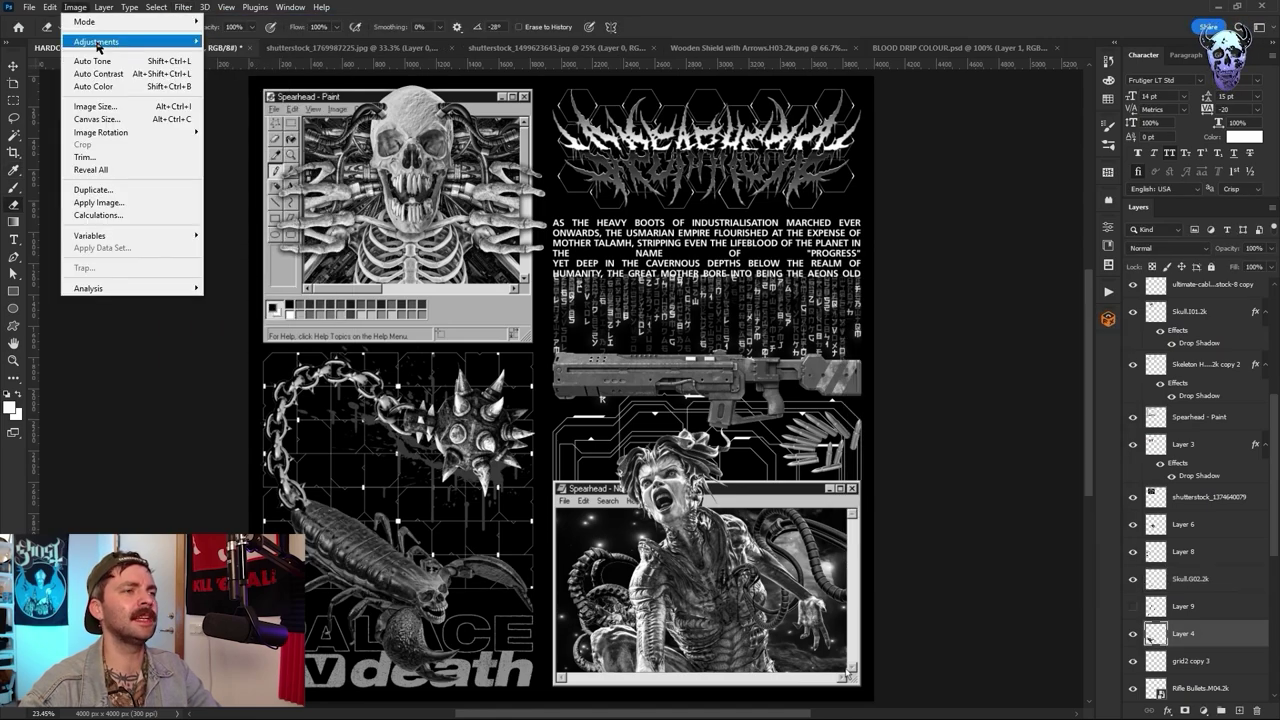
pyautogui.click(240, 41)
pyautogui.moveTo(603, 228); pyautogui.dragTo(590, 228)
pyautogui.click(709, 238)
# - Try a Levels midtone value of 1.24 on Layer 4
pyautogui.click(76, 8)
pyautogui.hotkey('ctrl', 'l')
pyautogui.moveTo(943, 478); pyautogui.dragTo(934, 480)
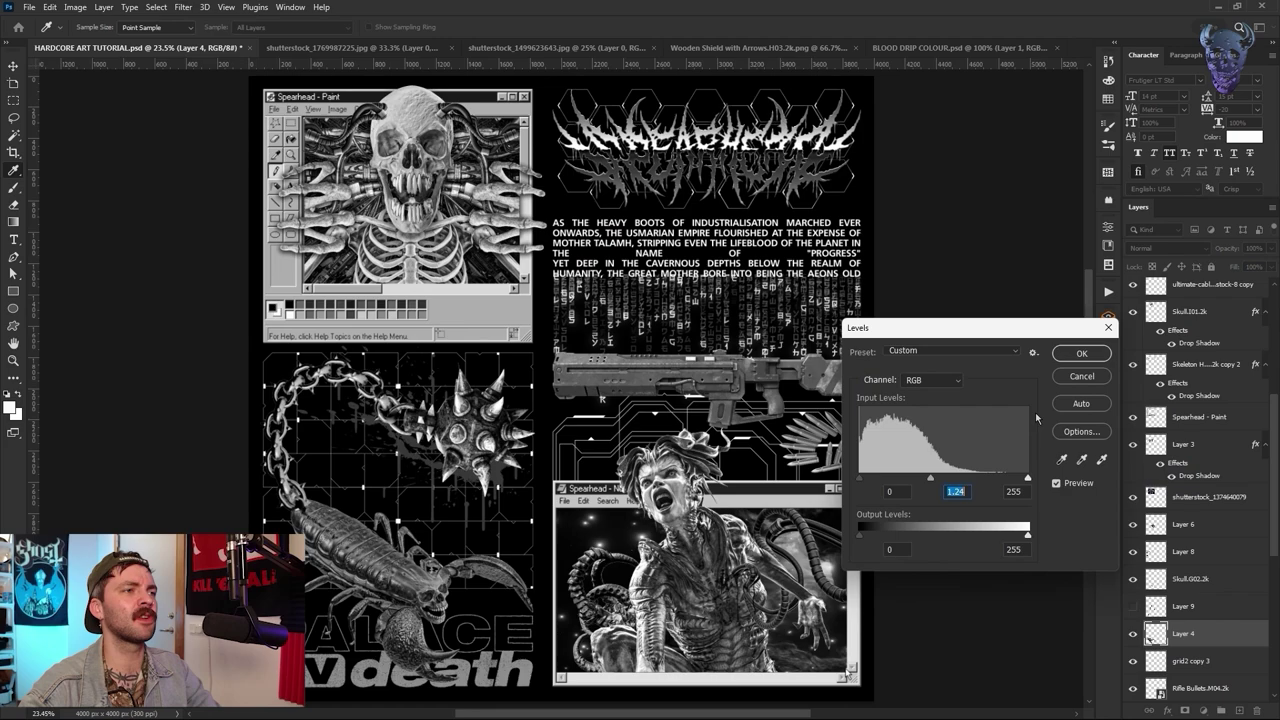
pyautogui.click(1082, 353)
pyautogui.hotkey('ctrl', 'z')
# - Brighten the highlights of the scorpion on Layer 4 with Levels by lowering the white input level
pyautogui.click(76, 8)
pyautogui.click(230, 51)
pyautogui.moveTo(1028, 479); pyautogui.dragTo(1006, 480)
pyautogui.click(1082, 353)
# - Run Levels on the Skull.G02.2k layer and reapply the Camera Raw Filter to it
pyautogui.click(1190, 579)
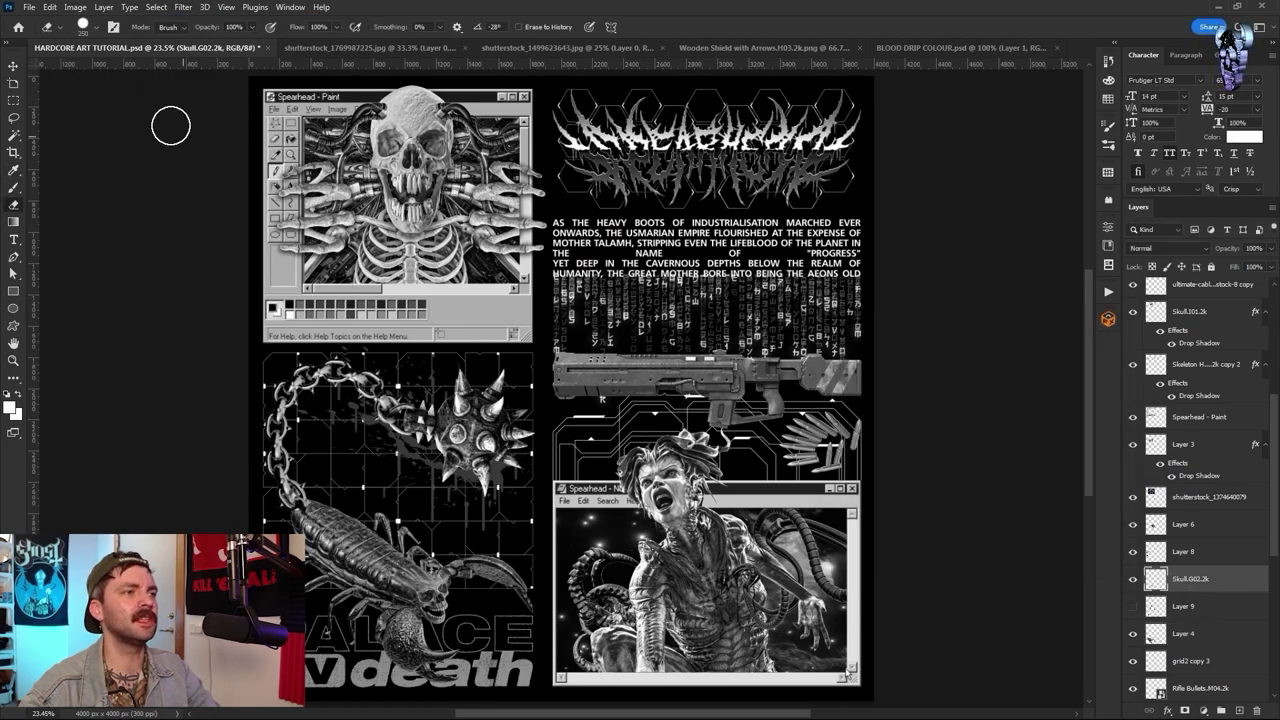
pyautogui.click(76, 7)
pyautogui.hotkey('ctrl', 'l')
pyautogui.click(1082, 353)
pyautogui.click(183, 7)
pyautogui.click(195, 22)
# - Reapply the Camera Raw Filter to the Skull.I01.2k layer and to the skeleton hands copy 2 layer
pyautogui.scroll(6, 1214, 554)
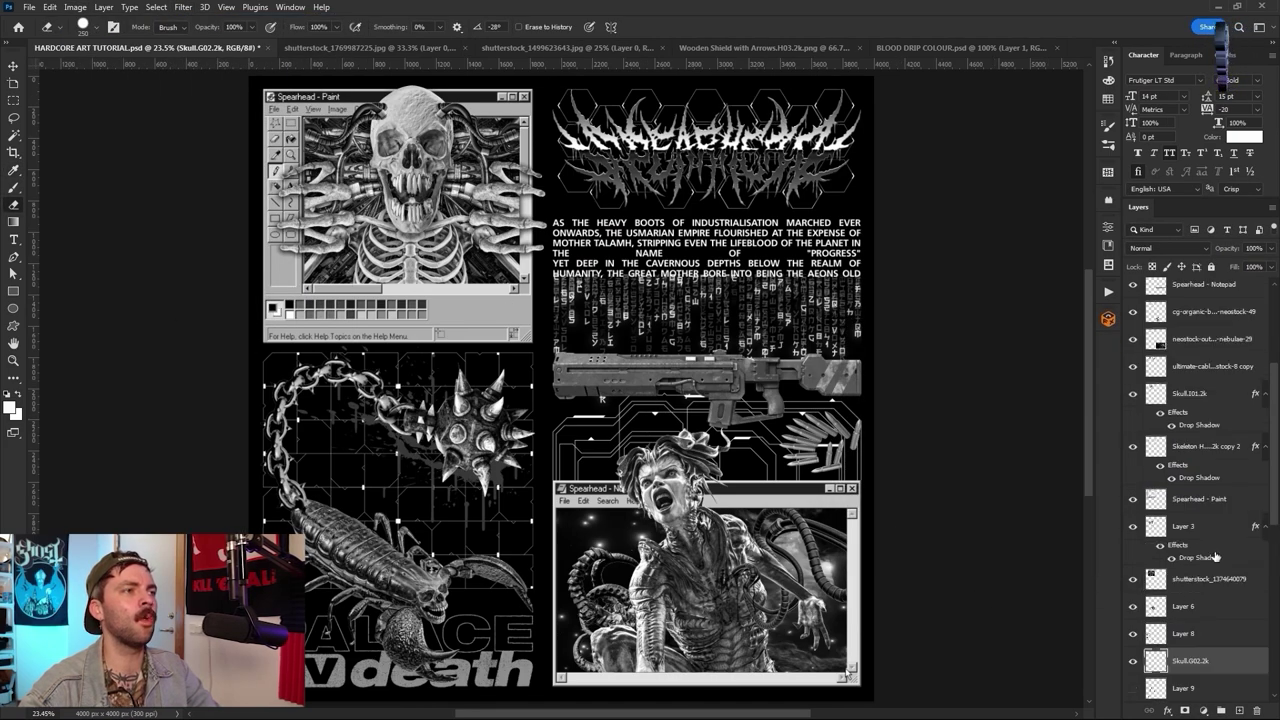
pyautogui.click(1190, 530)
pyautogui.click(183, 7)
pyautogui.click(195, 23)
pyautogui.click(1190, 583)
pyautogui.click(183, 7)
pyautogui.click(195, 21)
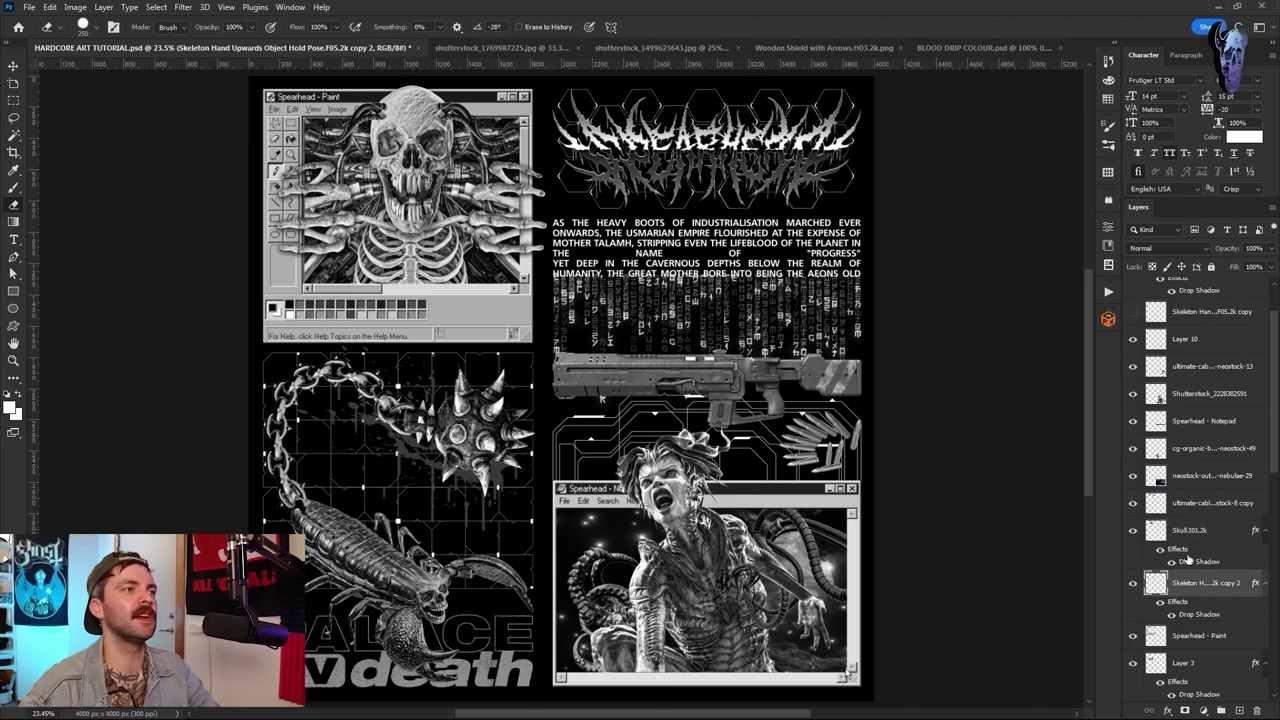
# - Apply the last Camera Raw Filter to Layer 3 once more
pyautogui.click(1187, 663)
pyautogui.click(183, 7)
pyautogui.click(195, 21)
# - Reapply the Camera Raw Filter to the Rifle Bullets.M04.2k layer
pyautogui.scroll(-1, 1164, 571)
pyautogui.hotkey('alt', '[')
pyautogui.hotkey('alt', '[')
pyautogui.hotkey('alt', '[')
pyautogui.hotkey('alt', '[')
pyautogui.hotkey('alt', '[')
pyautogui.hotkey('alt', '[')
pyautogui.hotkey('alt', '[')
pyautogui.hotkey('alt', '[')
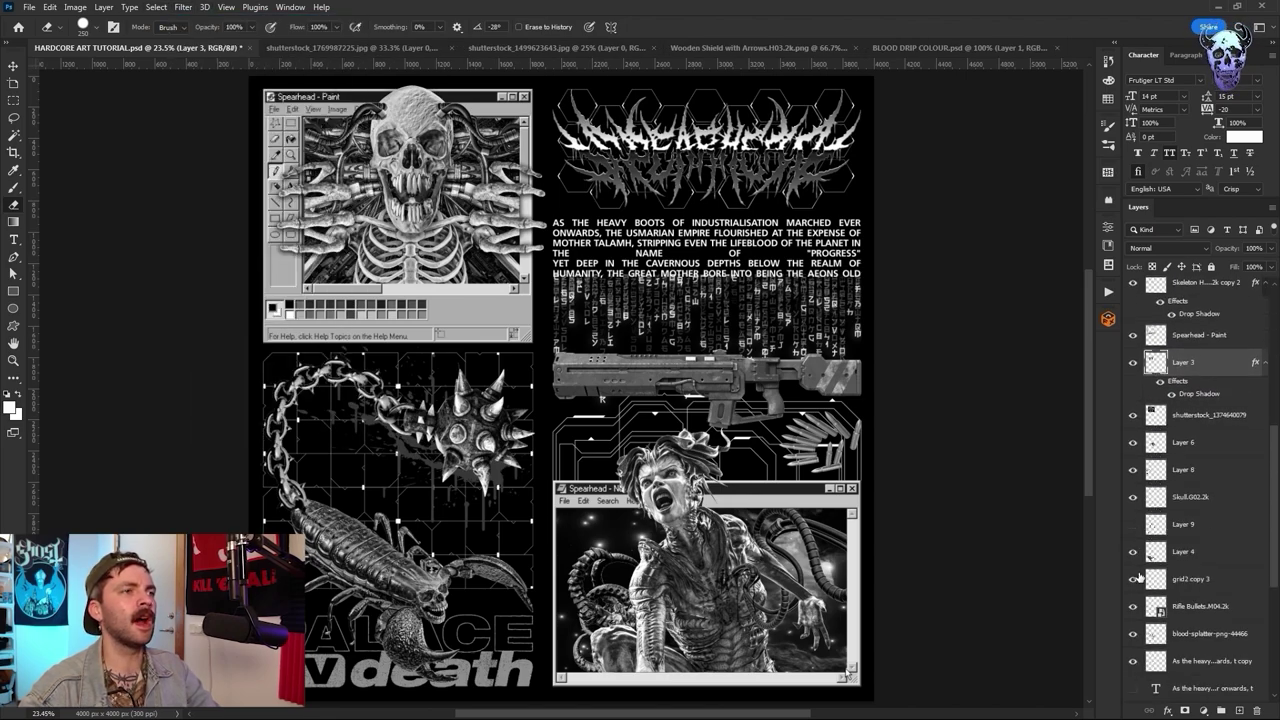
pyautogui.click(190, 10)
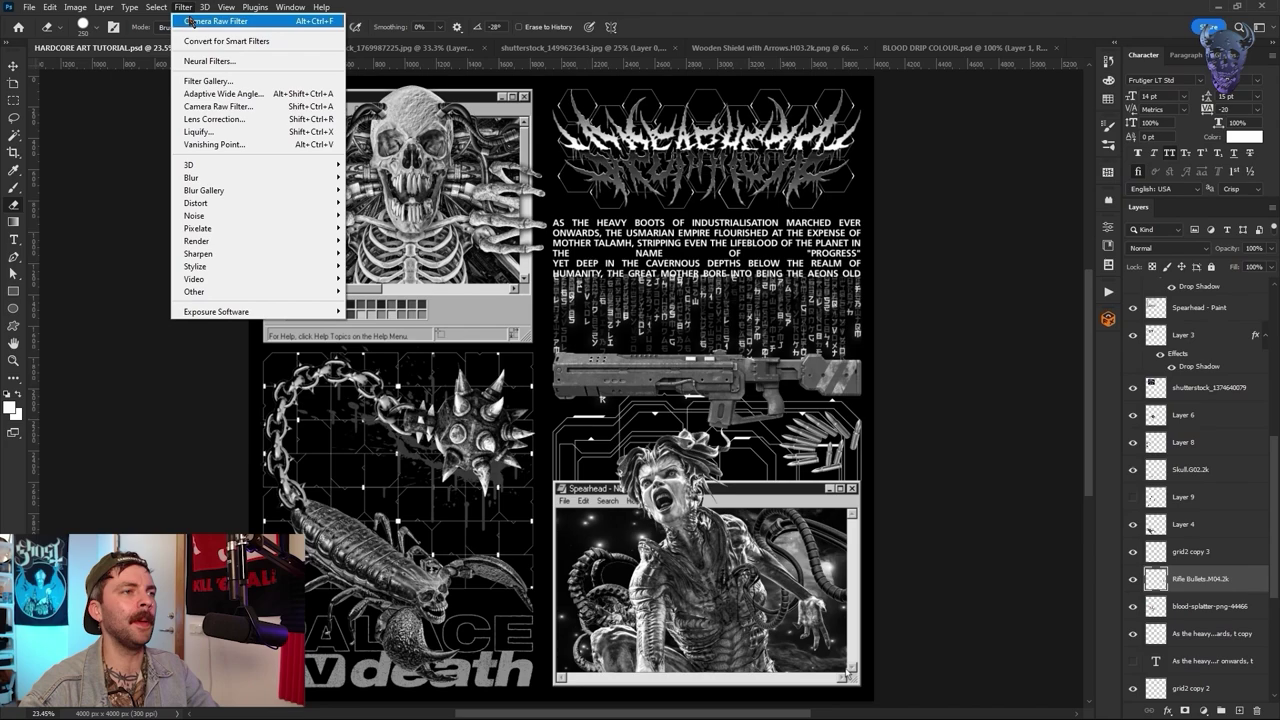
pyautogui.click(195, 22)
# - Brighten the rifle bullets with Levels by lowering the white input level
pyautogui.click(75, 7)
pyautogui.moveTo(88, 41)
pyautogui.click(216, 54)
pyautogui.moveTo(1025, 477); pyautogui.dragTo(1010, 477)
pyautogui.click(1082, 353)
# - Reapply the Camera Raw Filter to the gun on Layer 7 and set its Levels midtone to 1.27
pyautogui.hotkey('alt', '[')
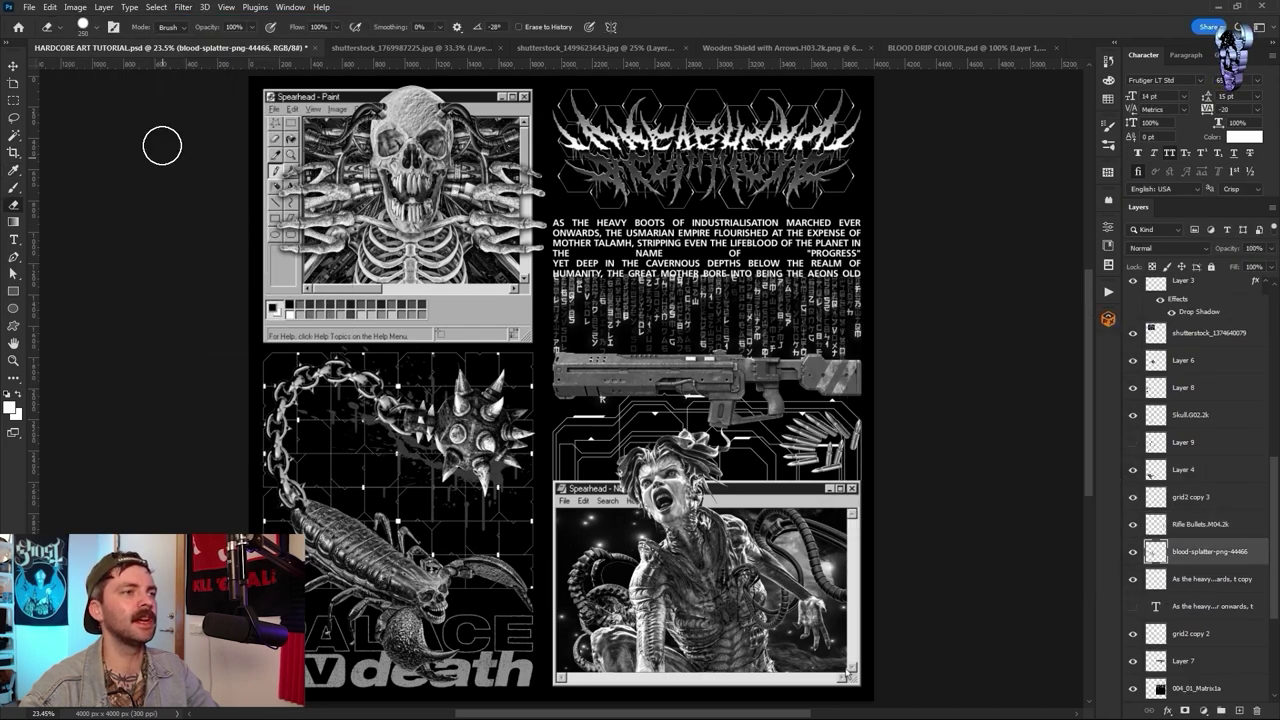
pyautogui.hotkey('alt', '[')
pyautogui.hotkey('alt', '[')
pyautogui.hotkey('alt', '[')
pyautogui.hotkey('alt', '[')
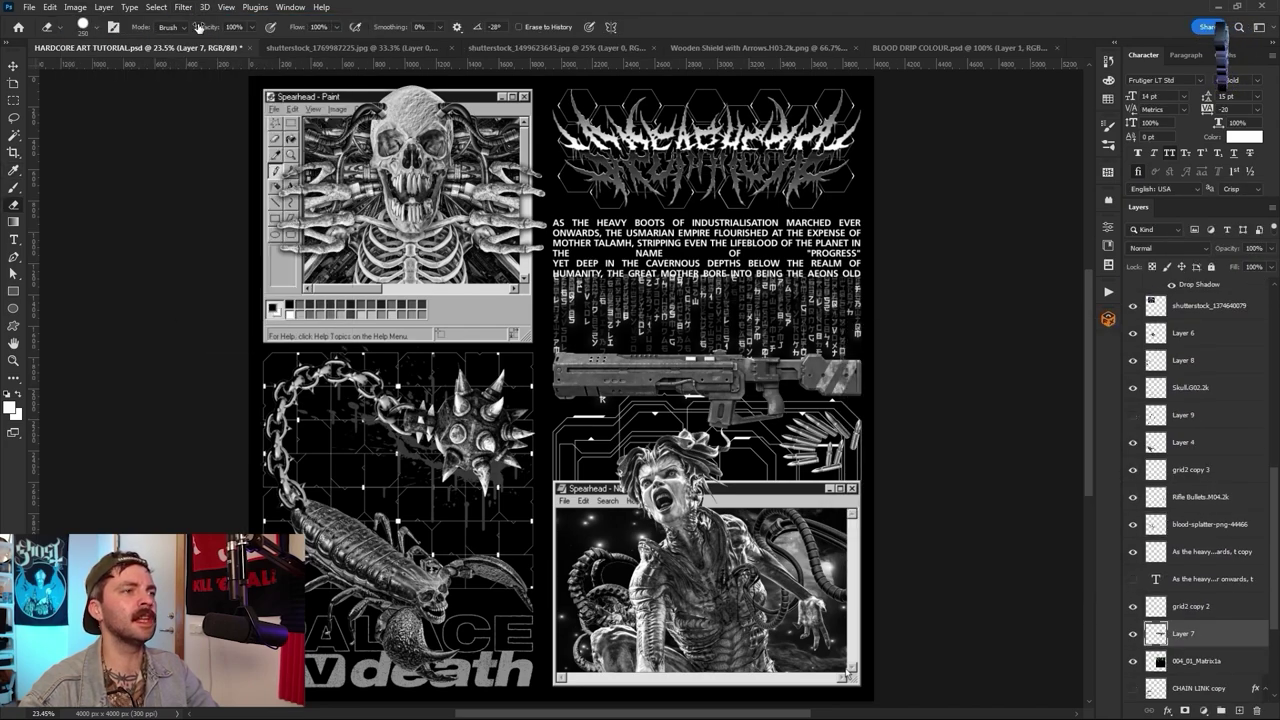
pyautogui.hotkey('ctrl', 'l')
pyautogui.moveTo(943, 479); pyautogui.dragTo(930, 480)
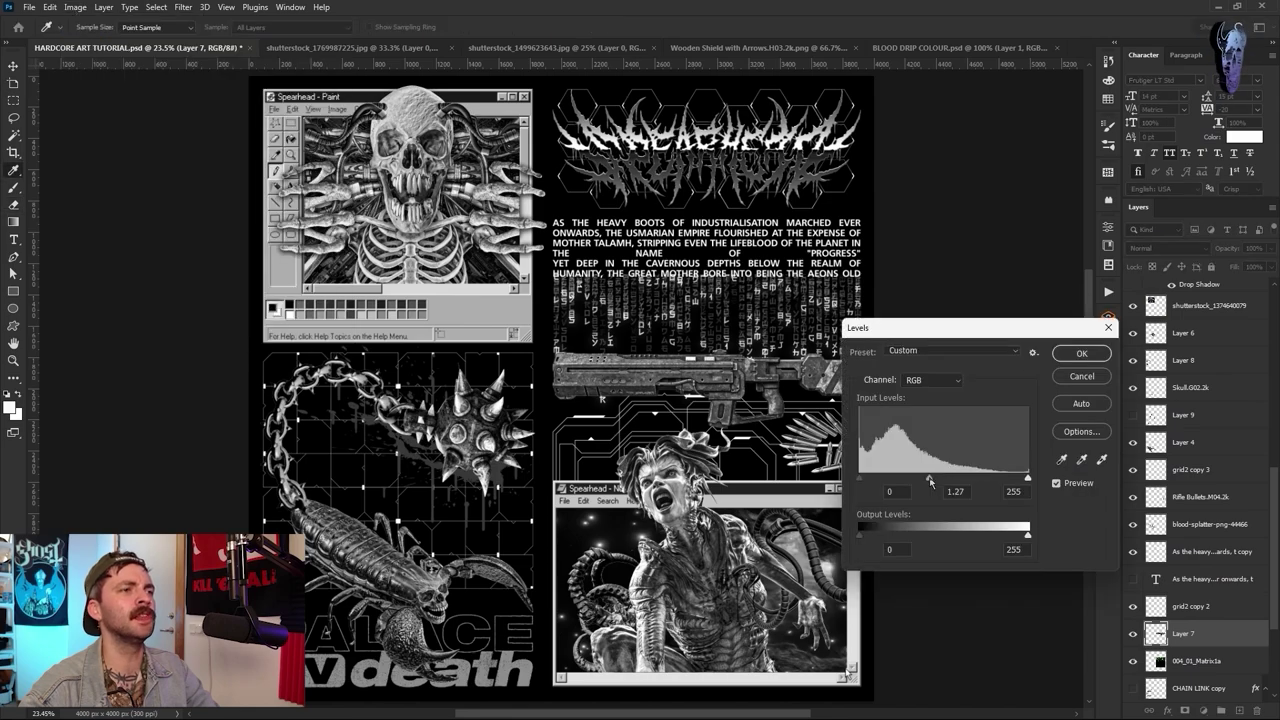
pyautogui.press('Return')
# - Brighten the PALACE OV DEATH print layer with Levels, setting the white input level to 171
pyautogui.hotkey('alt', '[')
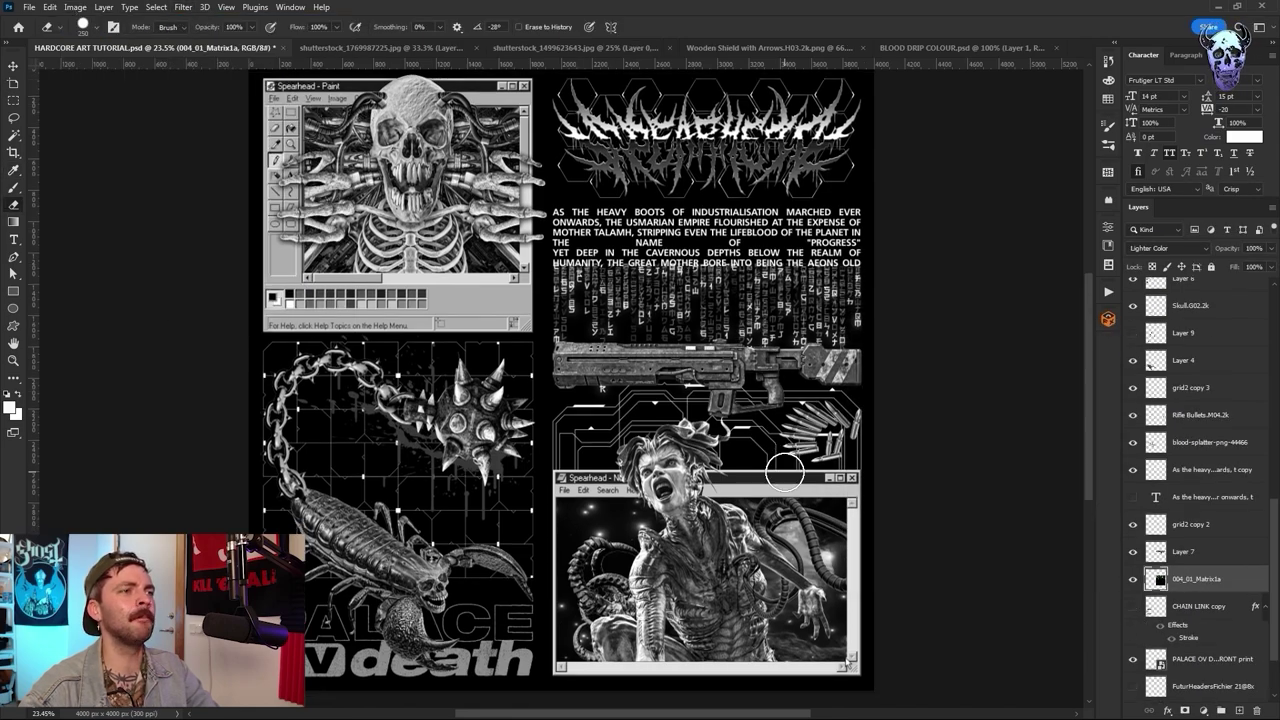
pyautogui.press('e')
pyautogui.click(1181, 614)
pyautogui.hotkey('ctrl', 'l')
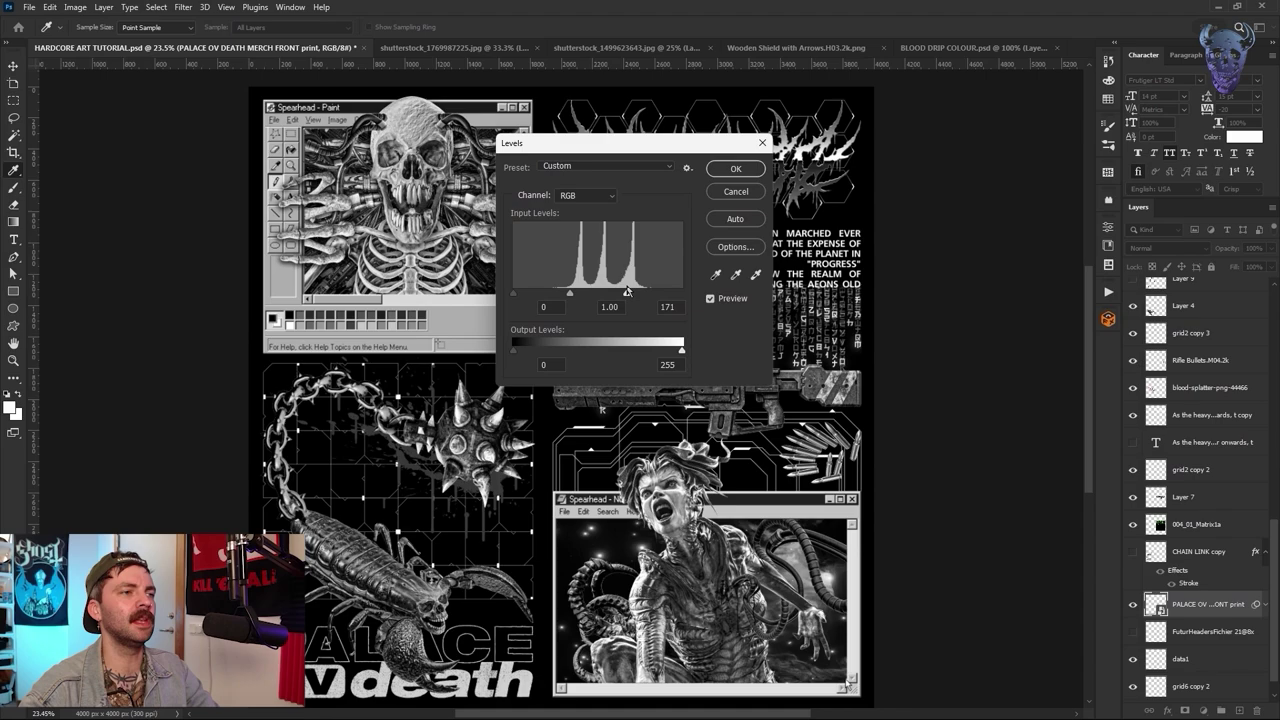
pyautogui.press('Return')
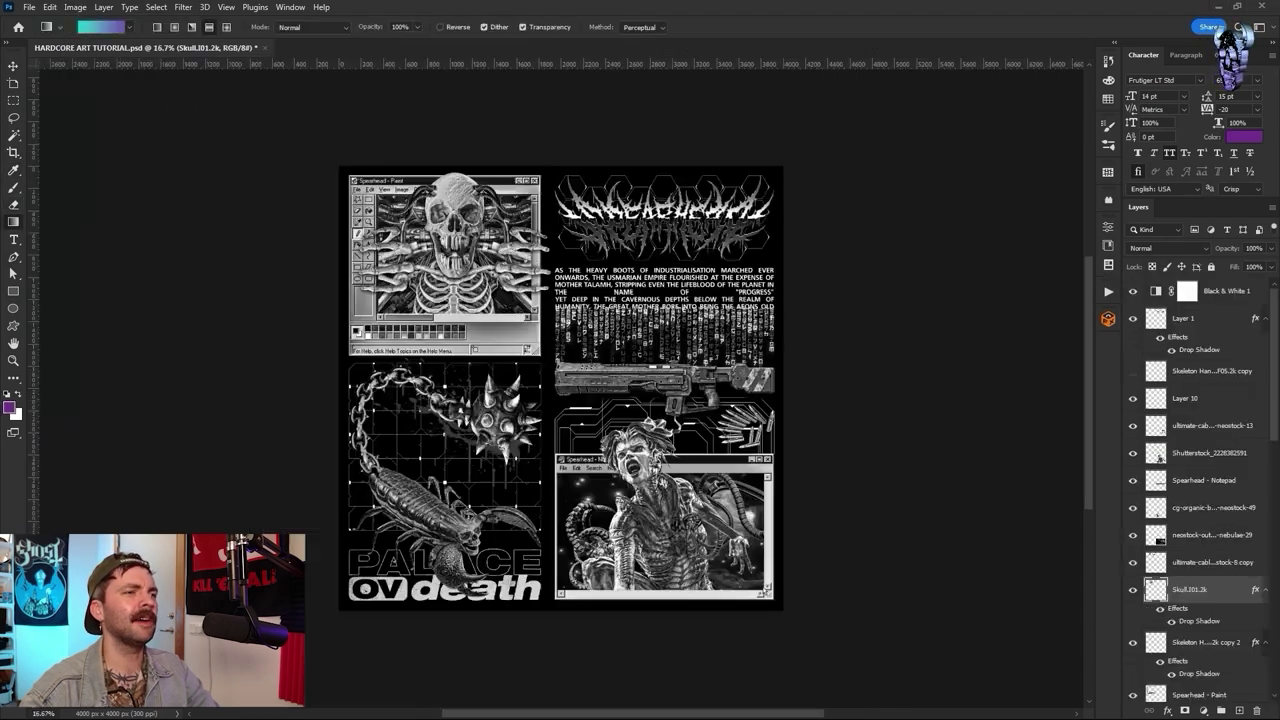
pyautogui.scroll(-1, 1134, 430)
pyautogui.click(1133, 428)
pyautogui.click(1133, 428)
pyautogui.click(1190, 372)
pyautogui.keyDown('shift'); pyautogui.click(1194, 426); pyautogui.keyUp('shift')
pyautogui.rightClick(1194, 426)
pyautogui.click(1062, 547)
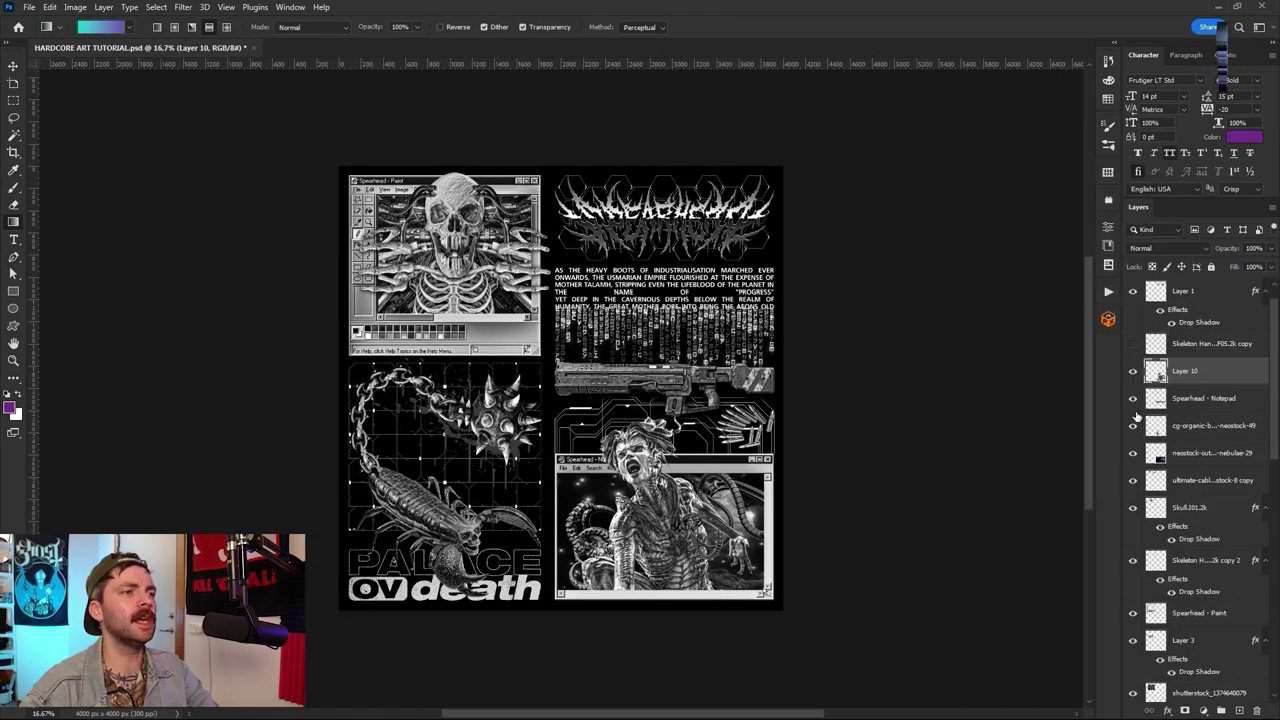
# - Merge the creature with the Spearhead - Notepad window as NOTES and name the nebula background layer NOTES BG
pyautogui.keyDown('shift'); pyautogui.click(1182, 402); pyautogui.keyUp('shift')
pyautogui.keyDown('shift'); pyautogui.click(1186, 374); pyautogui.keyUp('shift')
pyautogui.rightClick(1186, 374)
pyautogui.click(1095, 543)
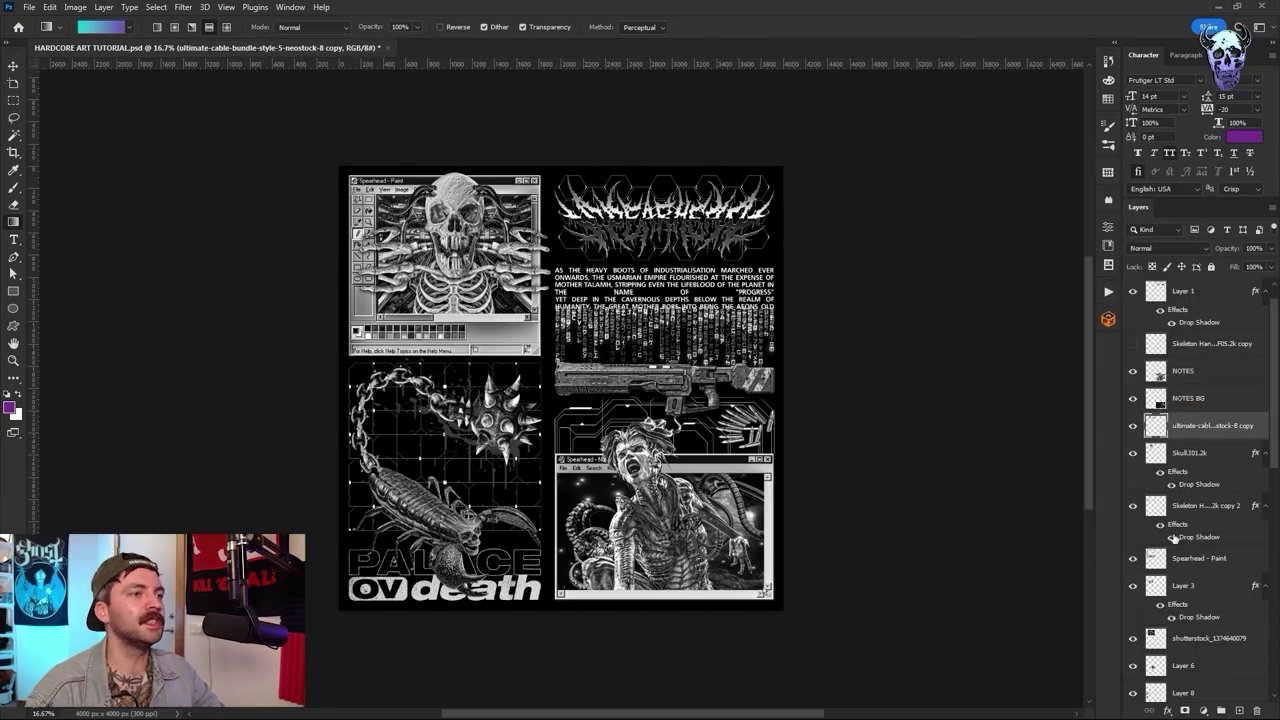
# - Duplicate the skeleton hands copy 2 layer and clear the layer style from the duplicate
pyautogui.click(1184, 508)
pyautogui.click(1133, 506)
pyautogui.click(1133, 506)
pyautogui.rightClick(1190, 508)
pyautogui.click(1090, 217)
pyautogui.press('Return')
pyautogui.rightClick(1190, 508)
pyautogui.click(1085, 500)
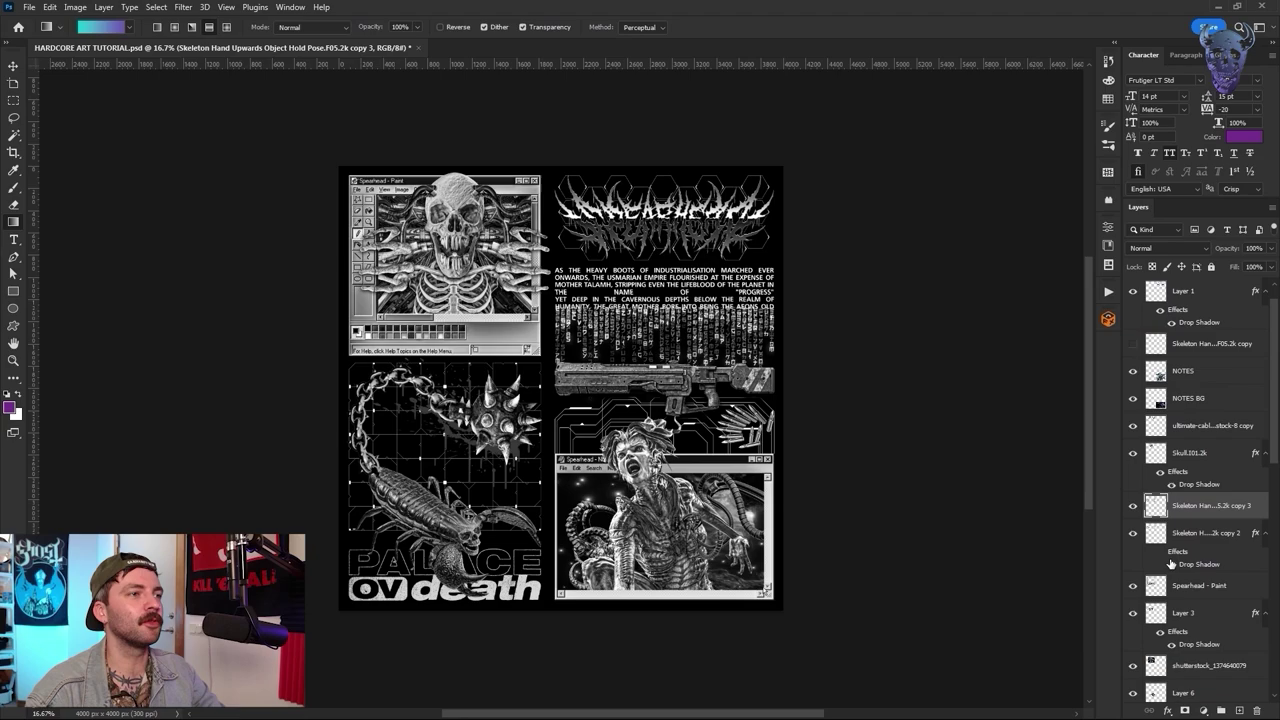
# - Load the outline of the Spearhead - Paint window as a selection for handling the area around the hands
pyautogui.keyDown('ctrl'); pyautogui.click(1156, 586); pyautogui.keyUp('ctrl')
pyautogui.rightClick(549, 210)
pyautogui.press('m')
pyautogui.rightClick(546, 212)
pyautogui.click(549, 229)
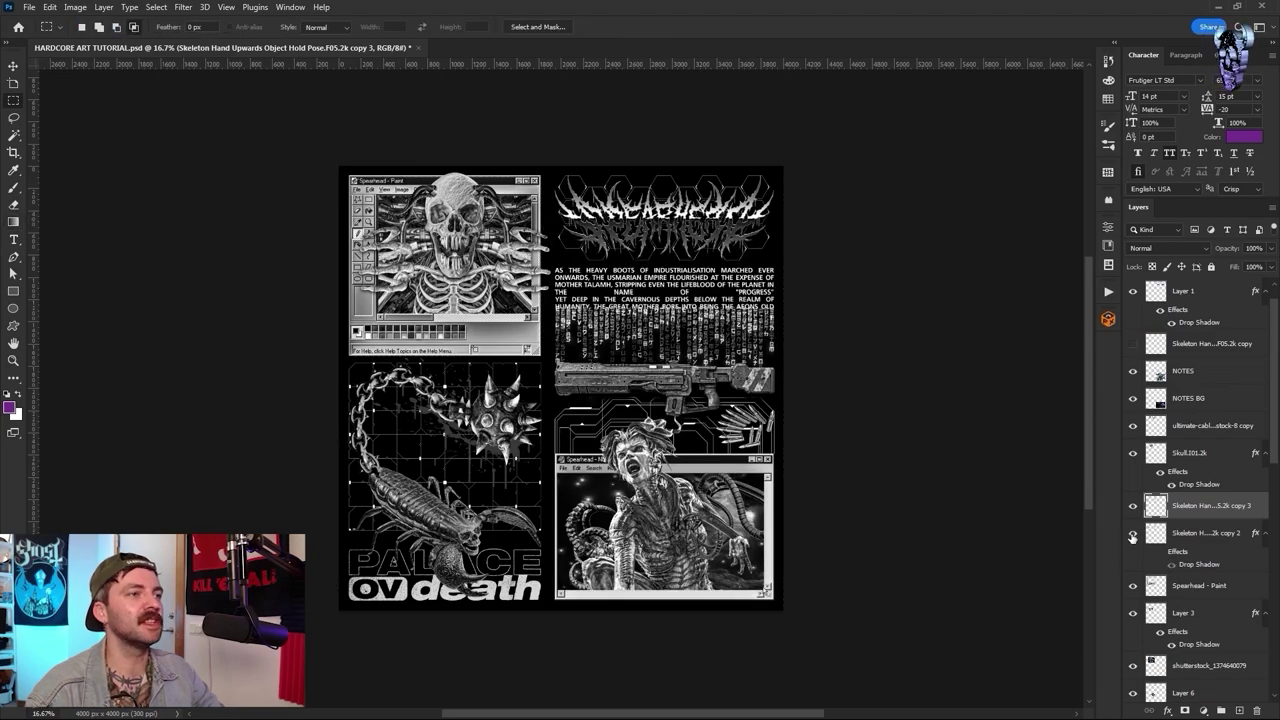
pyautogui.scroll(-1, 1135, 627)
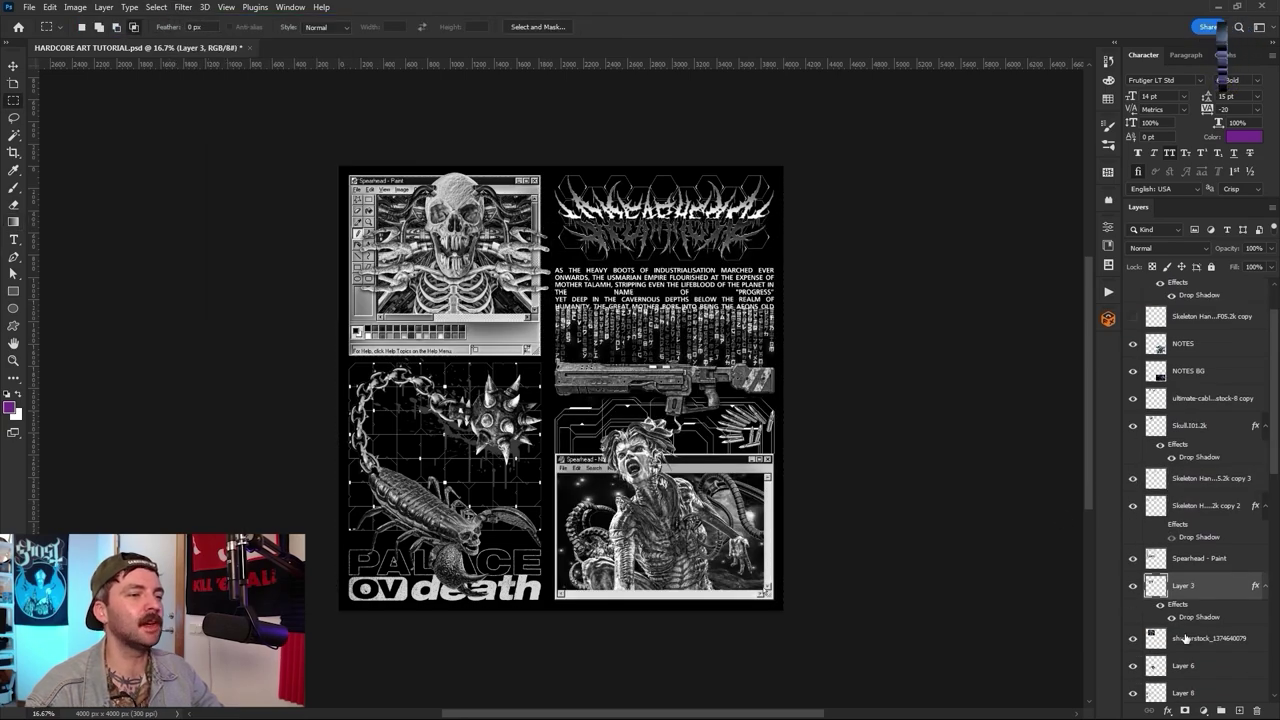
pyautogui.hotkey('ctrl', 'e')
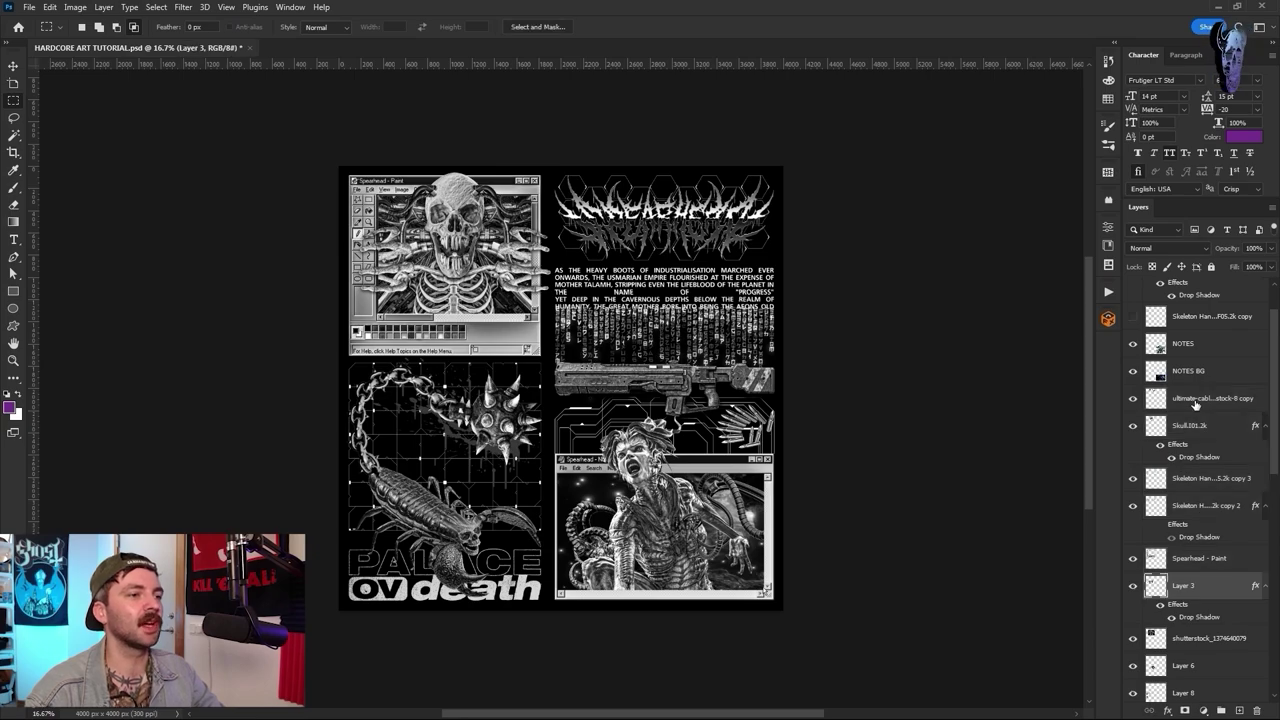
pyautogui.doubleClick(1198, 397)
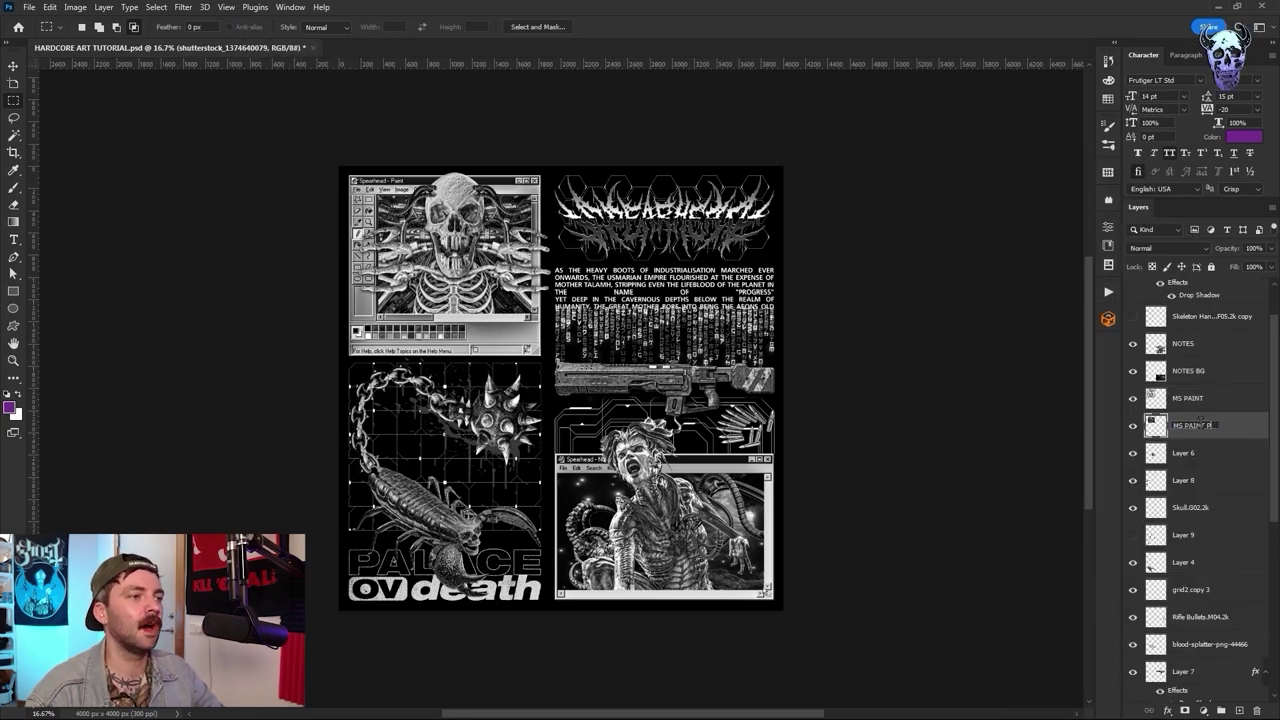
# - Merge Layer 6, Layer 8 and the Skull.G02.2k layer into one layer
pyautogui.keyDown('shift'); pyautogui.click(1170, 508); pyautogui.keyUp('shift')
pyautogui.rightClick(1170, 508)
pyautogui.click(1094, 545)
pyautogui.click(105, 7)
pyautogui.moveTo(125, 120)
pyautogui.click(255, 151)
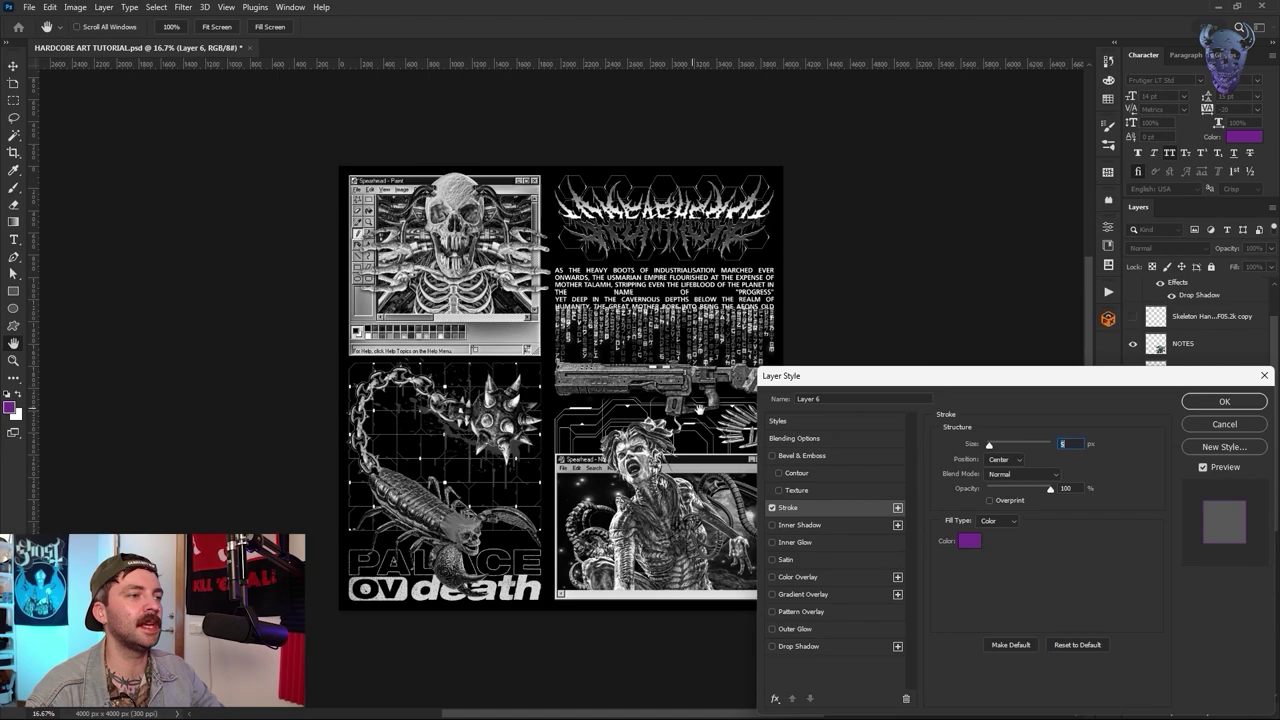
pyautogui.click(1226, 424)
# - Merge the scorpion on Layer 4 with the combined mace layer
pyautogui.keyDown('ctrl'); pyautogui.click(1181, 508); pyautogui.keyUp('ctrl')
pyautogui.rightClick(1181, 508)
pyautogui.click(1102, 545)
# - Add a stroke with a newly picked colour to the merged scorpion layer and rename the layer SCORP
pyautogui.click(105, 7)
pyautogui.click(255, 151)
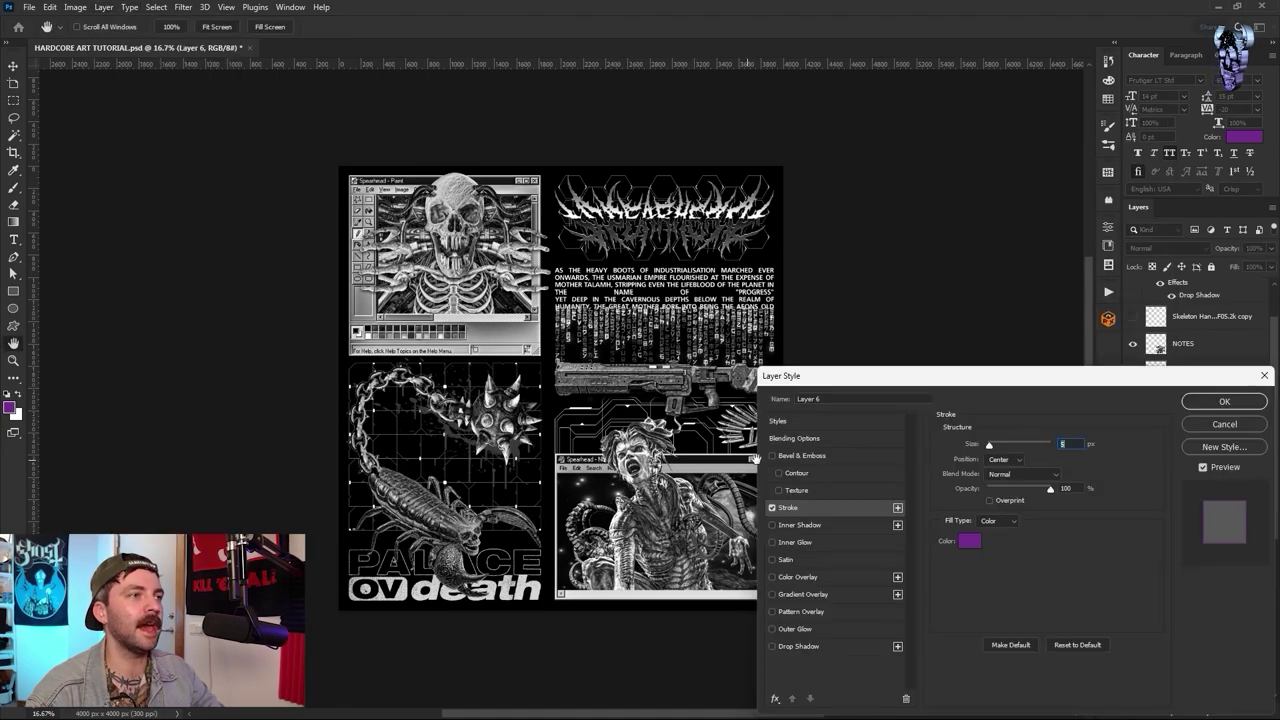
pyautogui.click(969, 540)
pyautogui.click(564, 388)
pyautogui.click(884, 387)
pyautogui.click(1226, 400)
pyautogui.doubleClick(1182, 452)
pyautogui.write('SCORP')
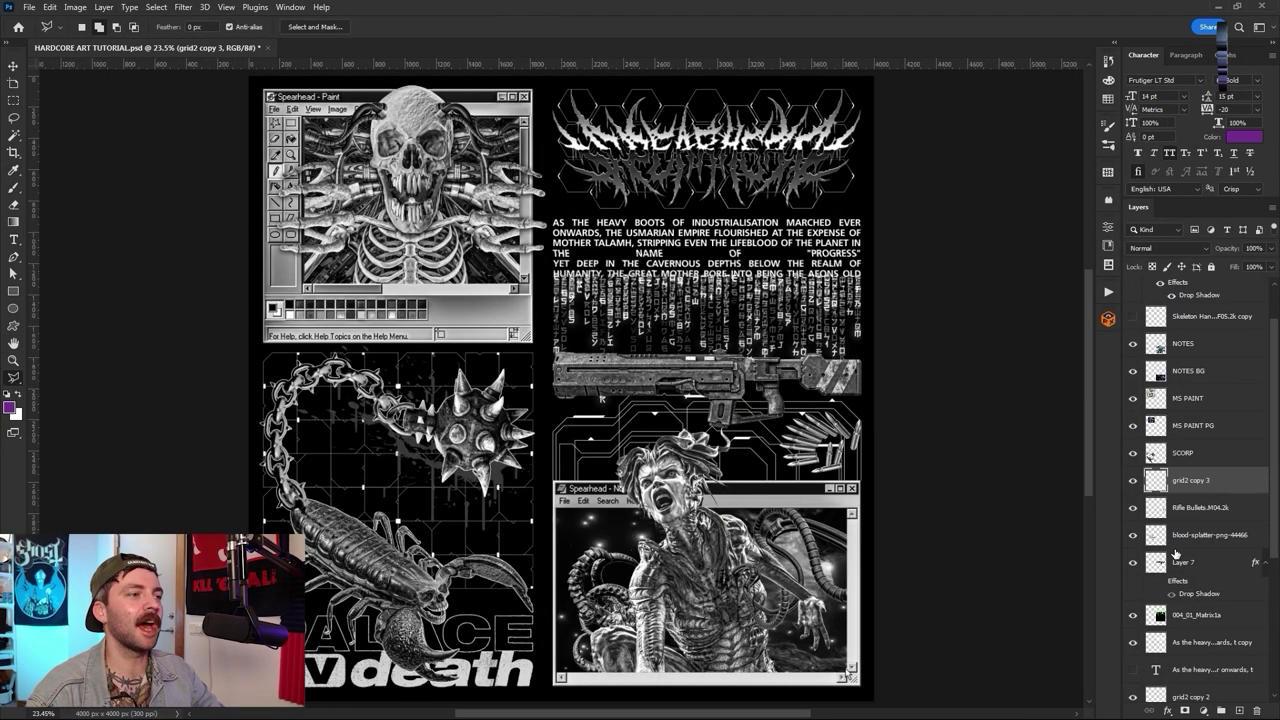
# - Merge Layer 7 with the Rifle Bullets.M04.2k layer and rename the result GUN
pyautogui.click(1195, 560)
pyautogui.press('l')
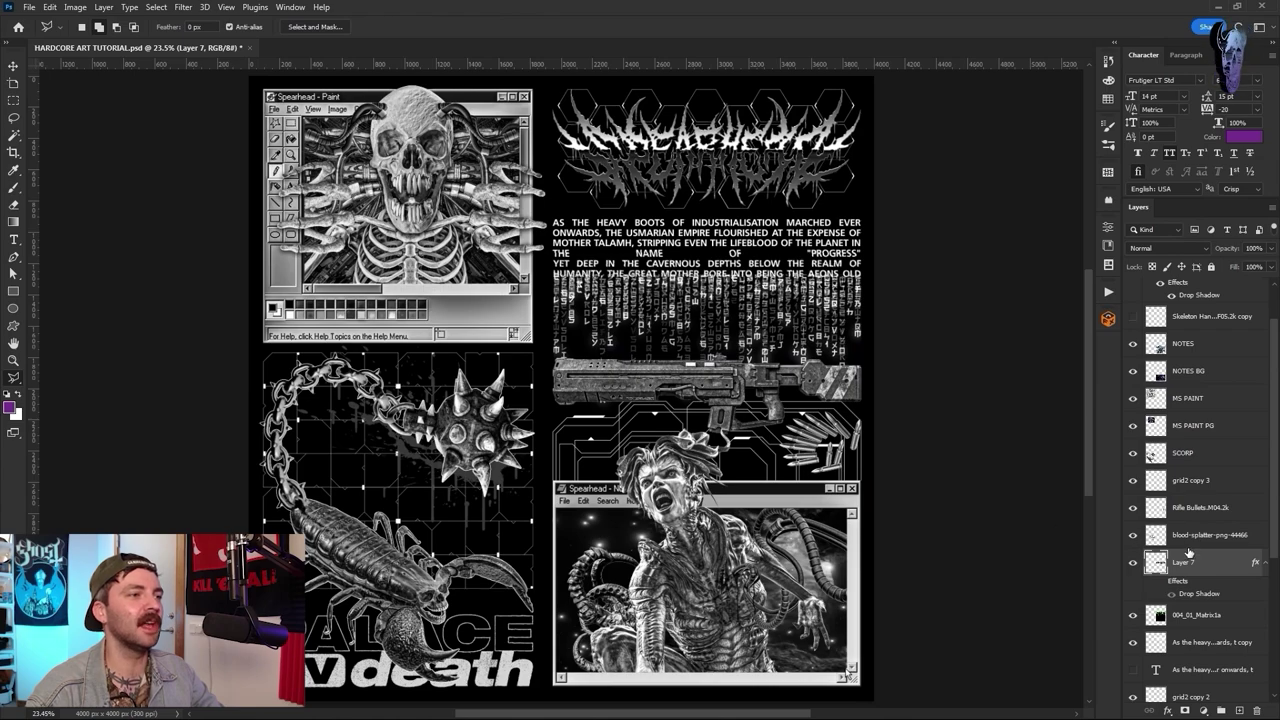
pyautogui.keyDown('ctrl'); pyautogui.click(1187, 512); pyautogui.keyUp('ctrl')
pyautogui.hotkey('ctrl', 'e')
pyautogui.doubleClick(1190, 508)
# - Move grid2 copy 3 below the text layers and delete the unused CHAIN LINK copy and FuturHeadersFichier layers
pyautogui.moveTo(1173, 483); pyautogui.dragTo(1176, 628)
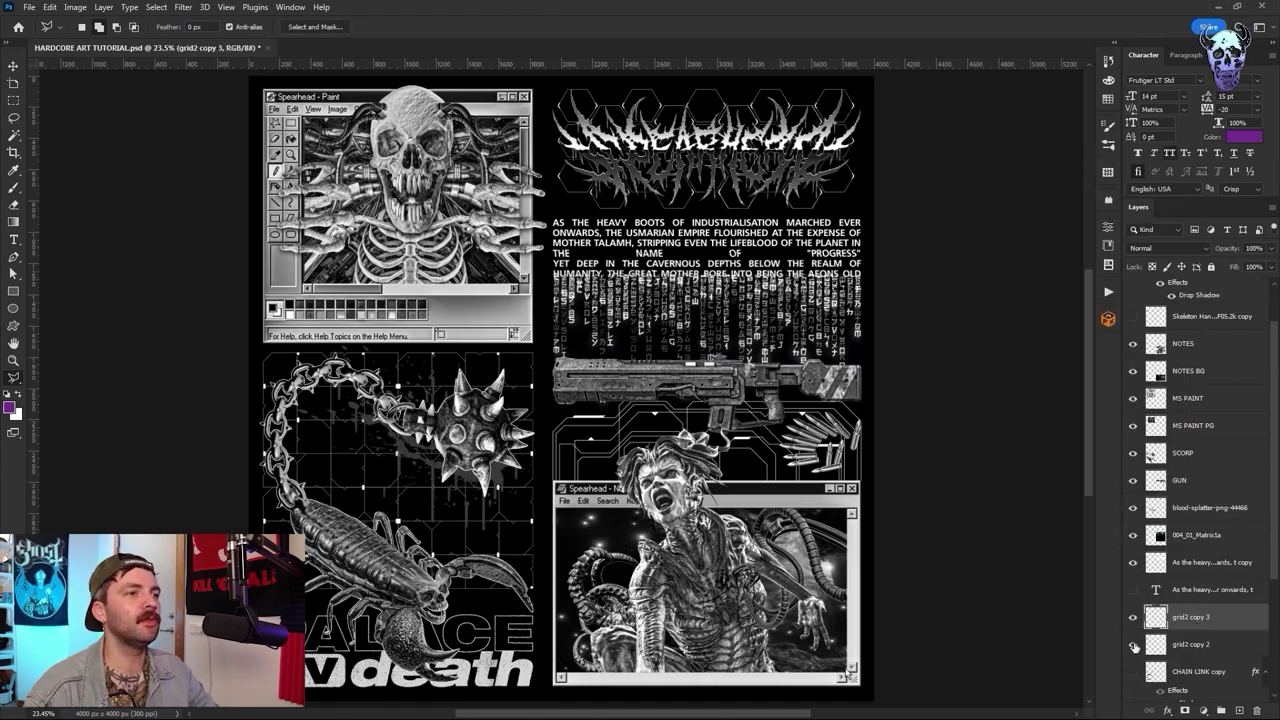
pyautogui.click(1190, 645)
pyautogui.press('Delete')
pyautogui.press('Delete')
pyautogui.rightClick(1185, 620)
pyautogui.click(1156, 286)
pyautogui.click(1182, 636)
pyautogui.press('Delete')
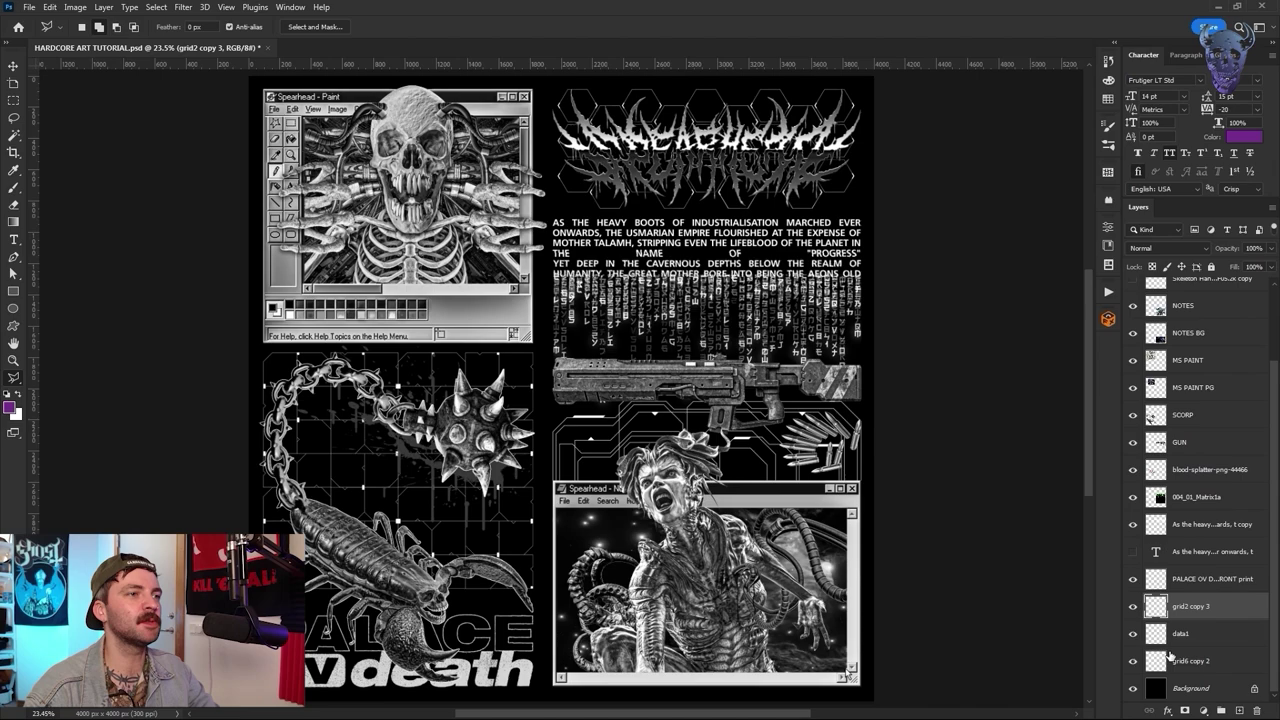
# - Merge the grid2 copy 3, data1 and grid6 copy 2 layers into one layer named GRID
pyautogui.keyDown('shift'); pyautogui.click(1169, 657); pyautogui.keyUp('shift')
pyautogui.hotkey('ctrl', 'e')
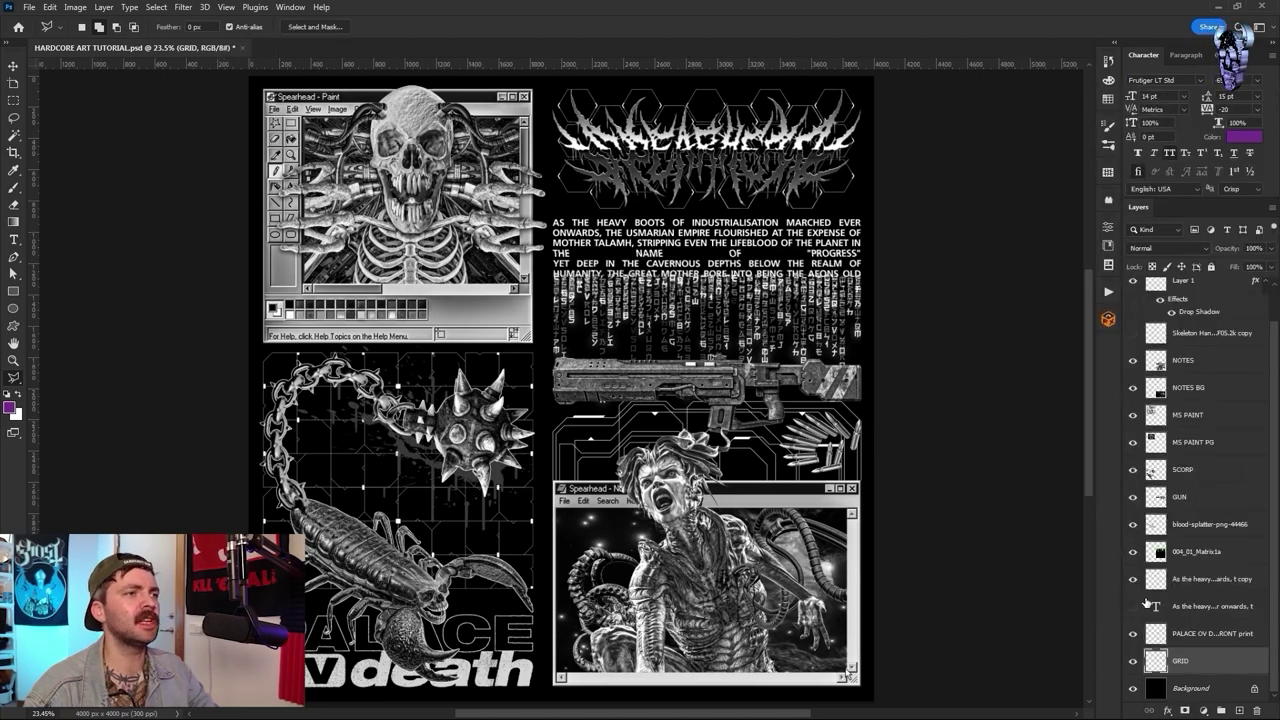
# - Delete the hidden paragraph text layer and merge the remaining paragraph copy with the 004_01_Matrix1a layer as TEXT
pyautogui.click(1206, 606)
pyautogui.press('Delete')
pyautogui.keyDown('shift'); pyautogui.click(1212, 591); pyautogui.keyUp('shift')
pyautogui.hotkey('ctrl', 'e')
# - Remove the hidden skeleton hands copy layer and rename Layer 1 as LOGO
pyautogui.click(1184, 372)
pyautogui.hotkey('ctrl', 'e')
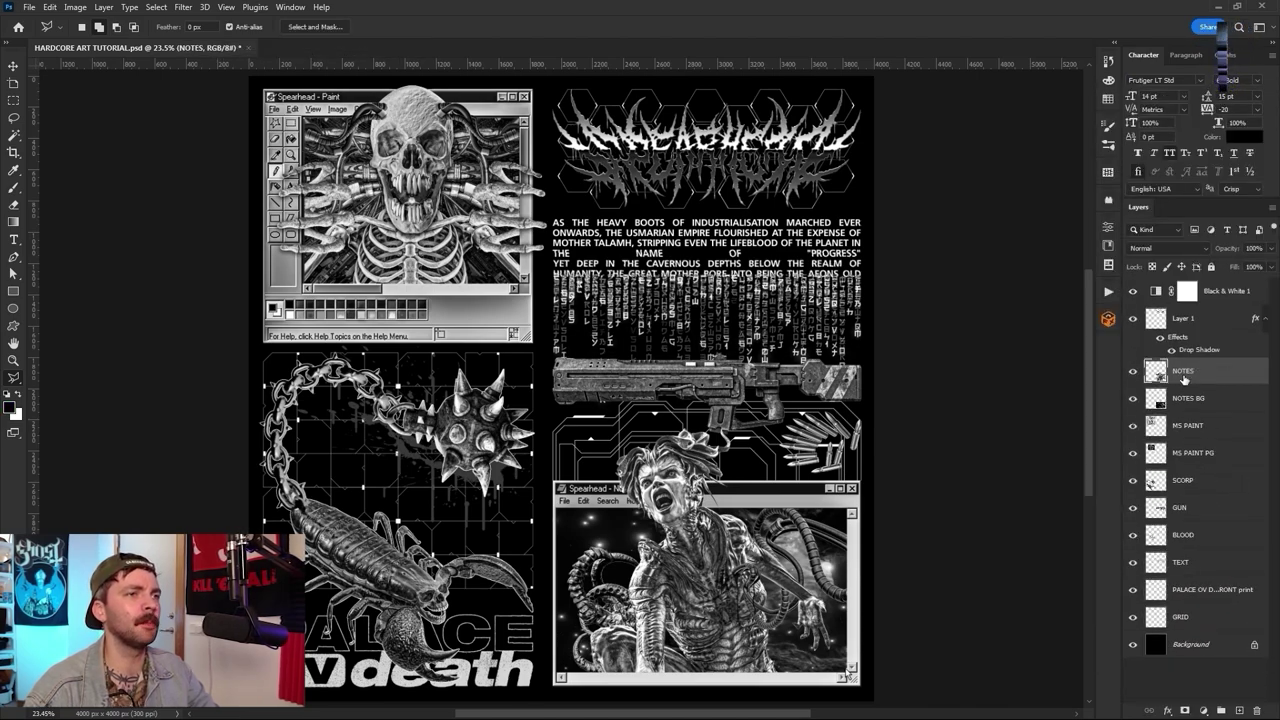
pyautogui.write('OGO')
pyautogui.press('Return')
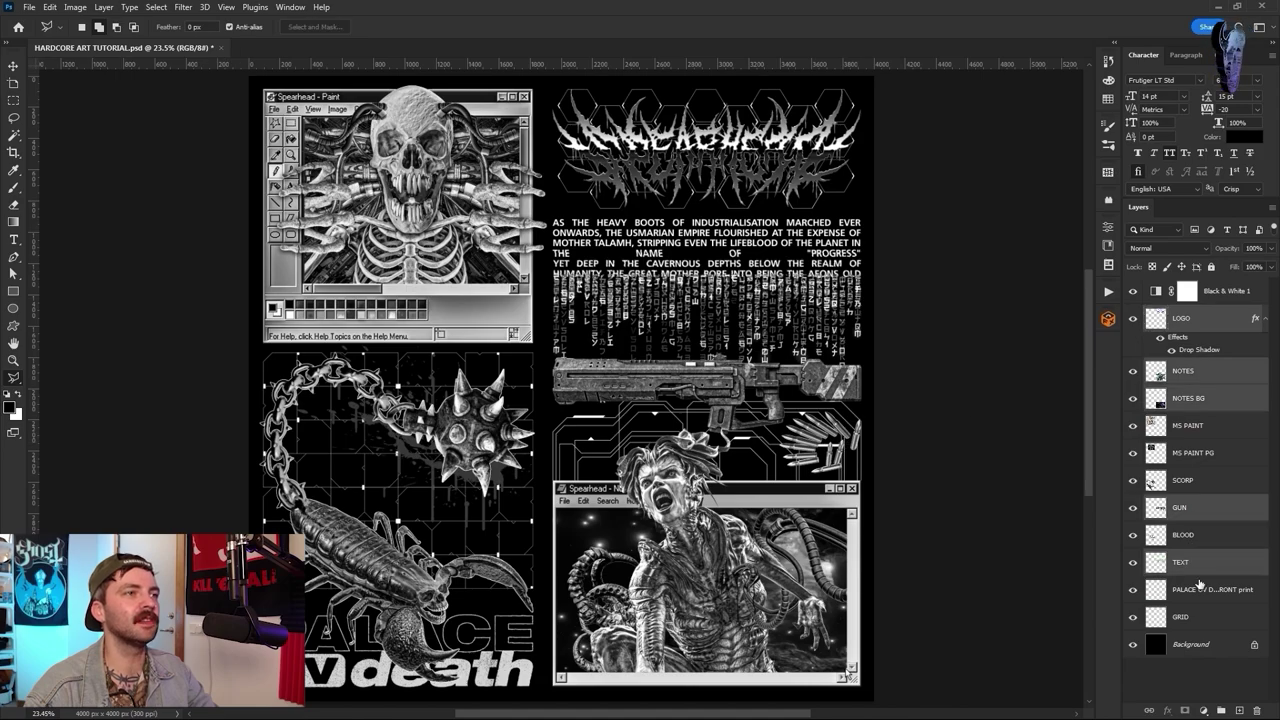
# - Shift the LOGO, NOTES, NOTES BG, GUN and TEXT layers about 50 px to the left with Free Transform
pyautogui.hotkey('ctrl', 't')
pyautogui.hotkey('shift', 'Left')
pyautogui.hotkey('shift', 'Left')
pyautogui.hotkey('shift', 'Left')
pyautogui.hotkey('shift', 'Left')
pyautogui.hotkey('shift', 'Left')
pyautogui.press('Return')
# - Select the right-hand part of the GRID layer and shift it left in line with the moved elements, then deselect
pyautogui.click(1199, 620)
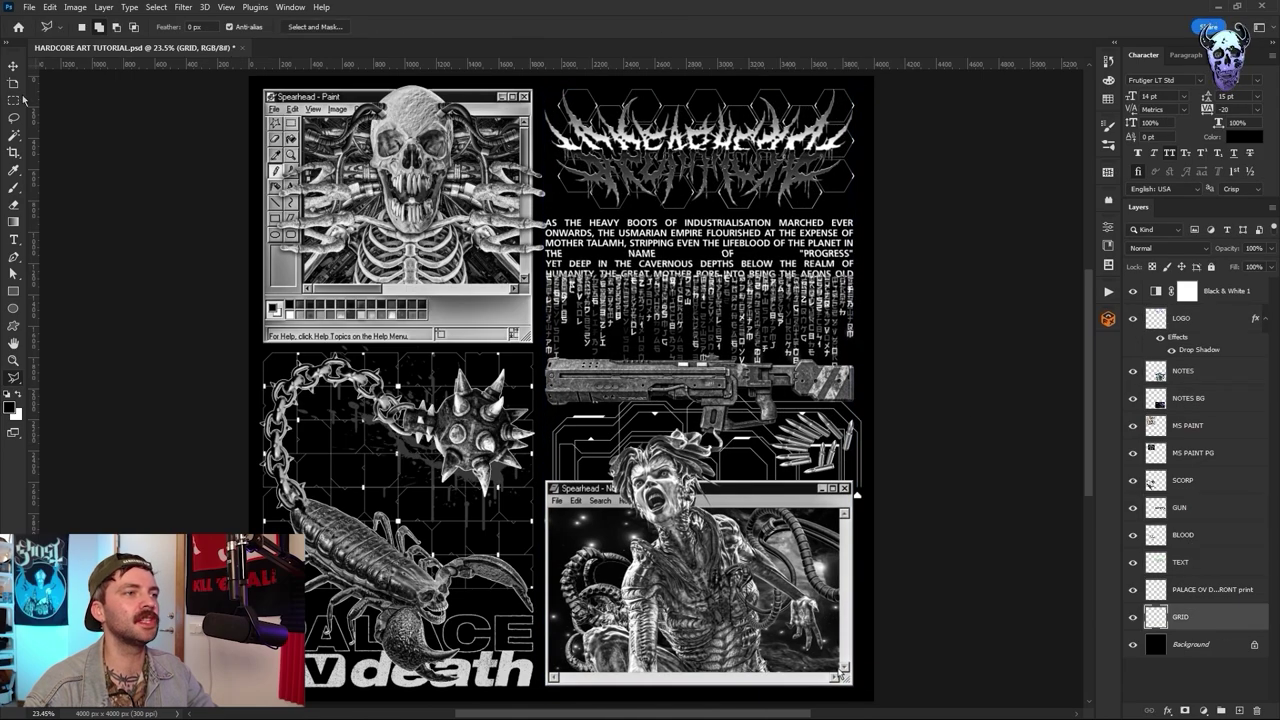
pyautogui.moveTo(916, 701); pyautogui.dragTo(918, 702)
pyautogui.hotkey('ctrl', 't')
pyautogui.hotkey('shift', 'Left')
pyautogui.hotkey('shift', 'Left')
pyautogui.hotkey('shift', 'Left')
pyautogui.press('Return')
pyautogui.hotkey('ctrl', 'd')
pyautogui.hotkey('ctrl', '+')
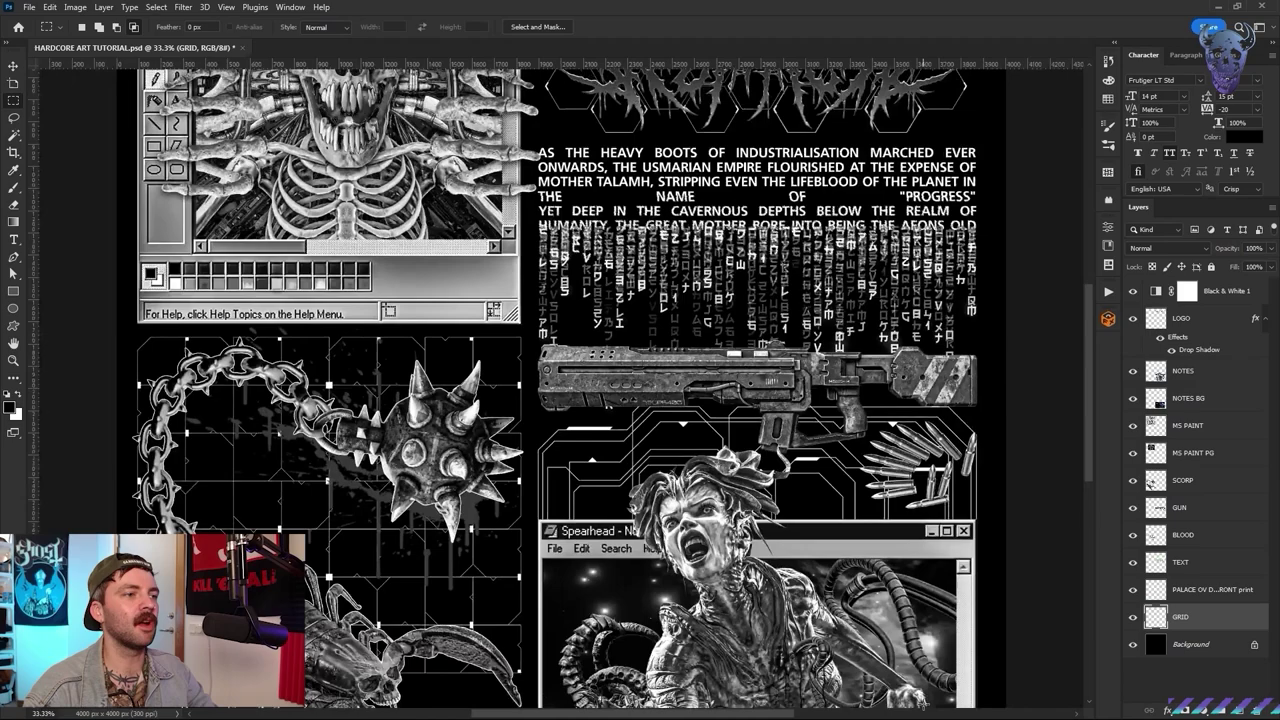
# - Rasterize the Drop Shadow style of the LOGO layer so the effect is part of its pixels
pyautogui.hotkey('ctrl', '0')
pyautogui.scroll(-1, 805, 472)
pyautogui.scroll(1, 805, 472)
pyautogui.click(1133, 590)
pyautogui.click(1133, 590)
pyautogui.rightClick(1190, 319)
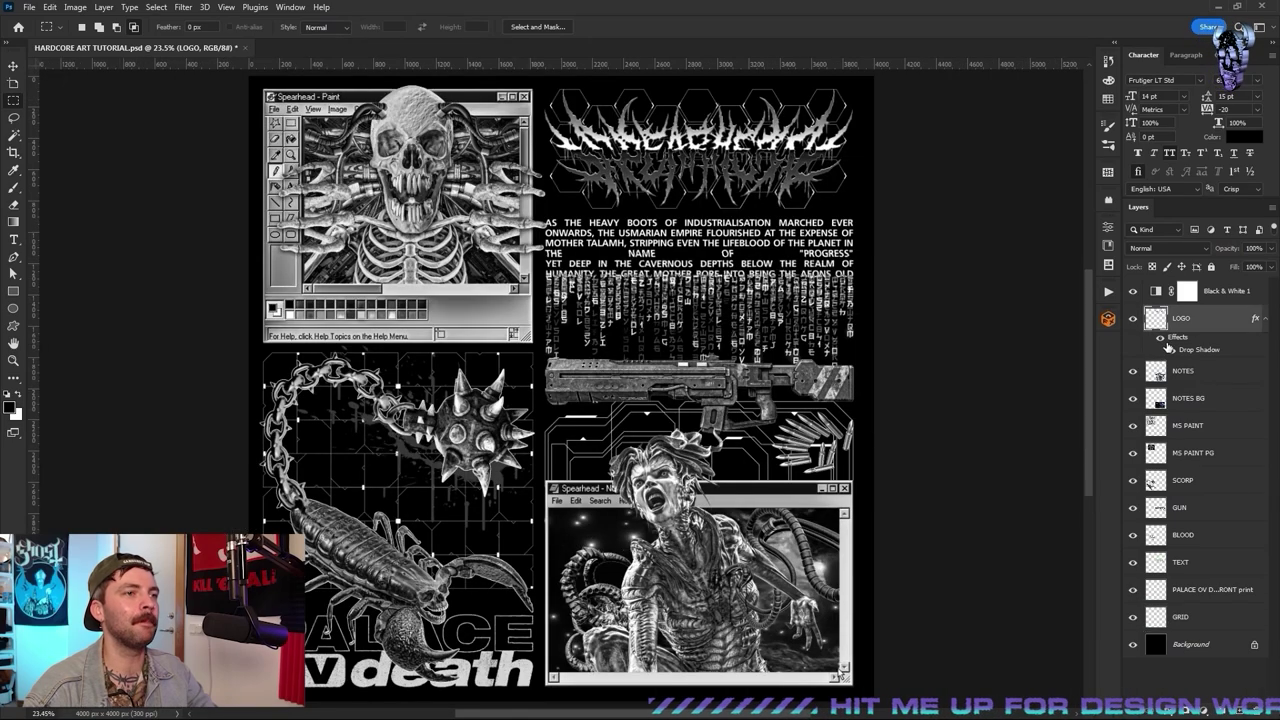
pyautogui.click(1107, 377)
pyautogui.click(183, 7)
pyautogui.click(230, 120)
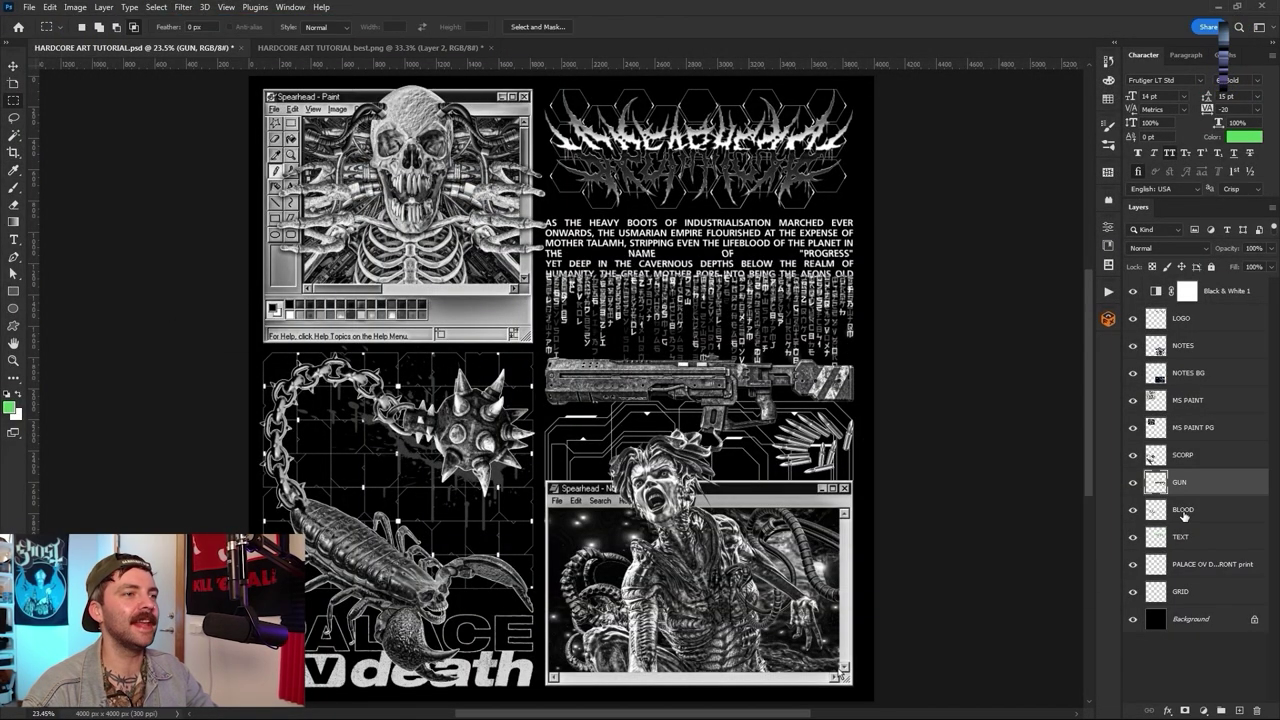
# - Select all layers from GRID up to LOGO and move them together 20 px right and slightly down with Free Transform
pyautogui.click(1203, 593)
pyautogui.keyDown('shift'); pyautogui.click(1188, 329); pyautogui.keyUp('shift')
pyautogui.hotkey('ctrl', 't')
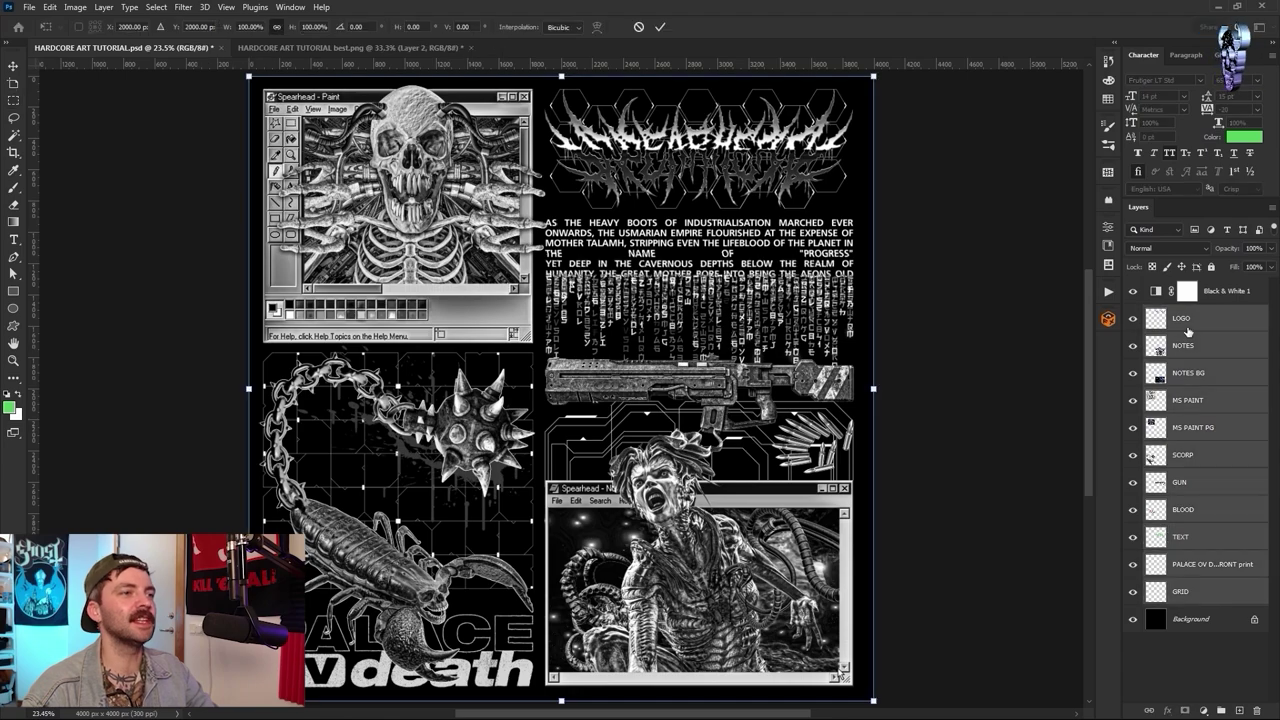
pyautogui.press('Right')
pyautogui.press('Right')
pyautogui.press('Right')
pyautogui.press('Right')
pyautogui.press('Right')
pyautogui.press('Right')
pyautogui.press('Right')
pyautogui.press('Right')
pyautogui.press('Right')
pyautogui.press('Right')
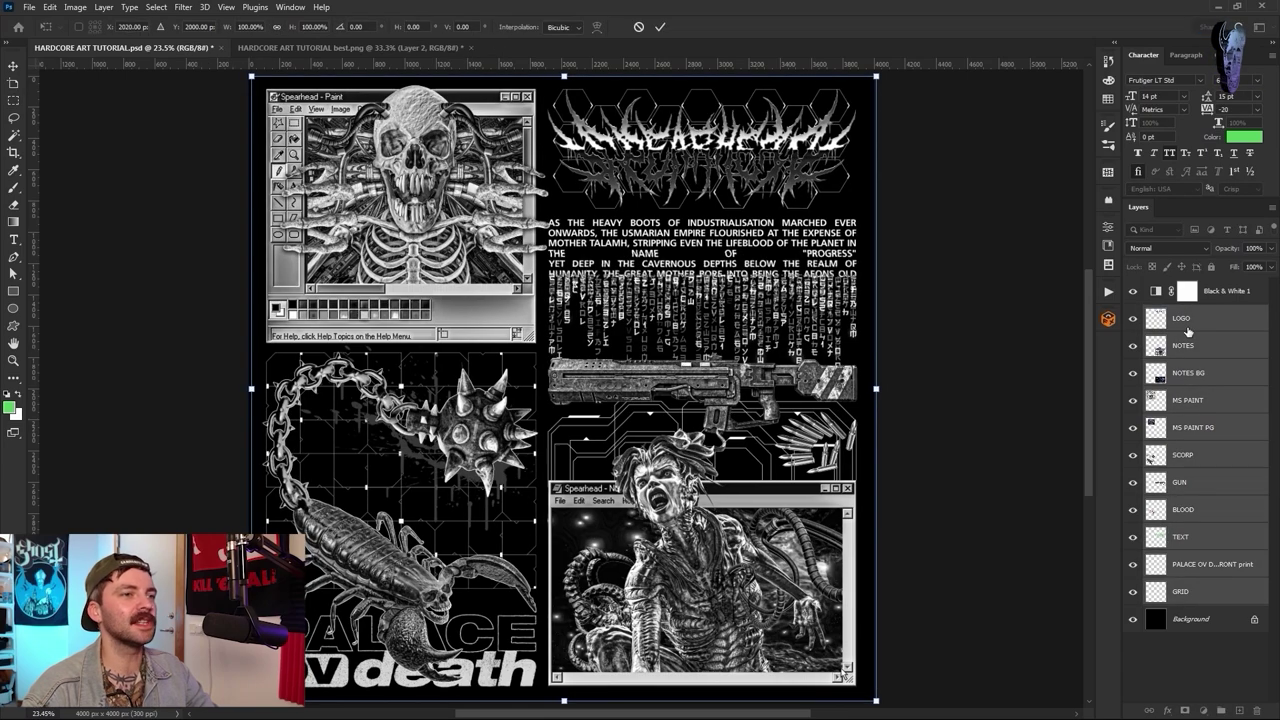
pyautogui.press('Down')
pyautogui.press('Down')
pyautogui.press('Return')
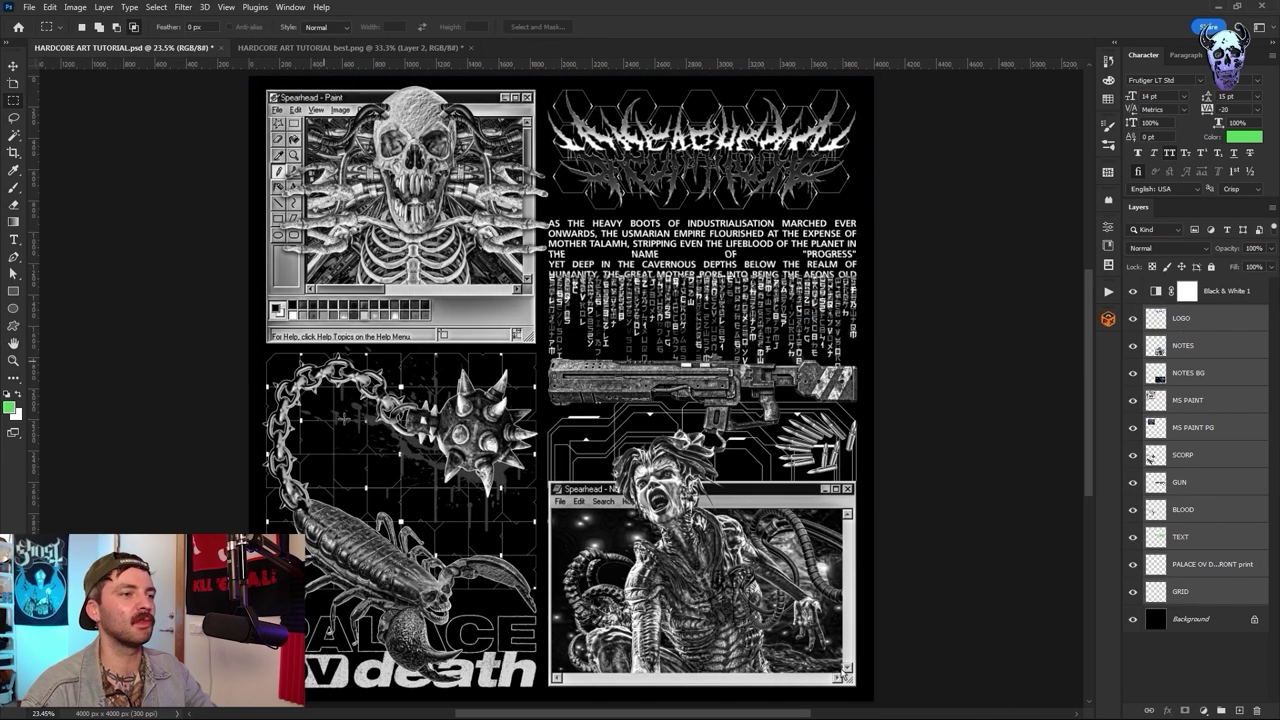
# - Desaturate the artwork layers individually and delete the Black & White 1 adjustment layer
pyautogui.click(1178, 376)
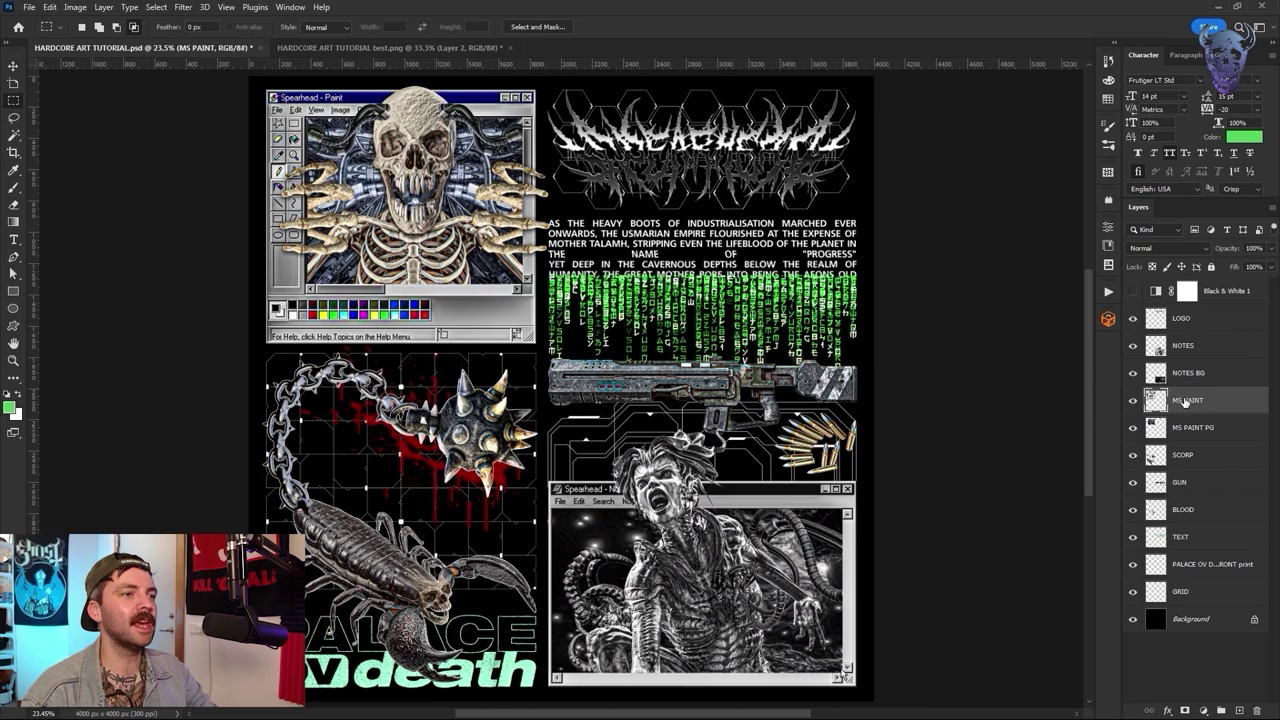
pyautogui.click(1190, 537)
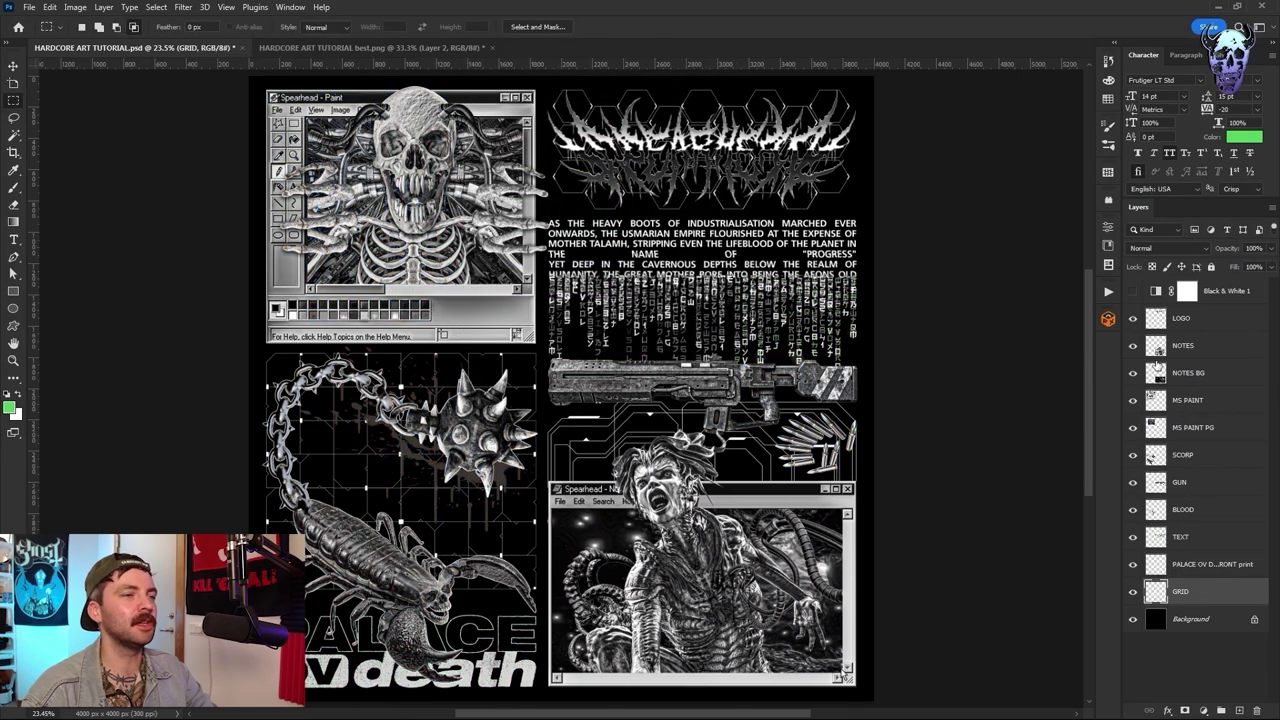
pyautogui.click(1195, 289)
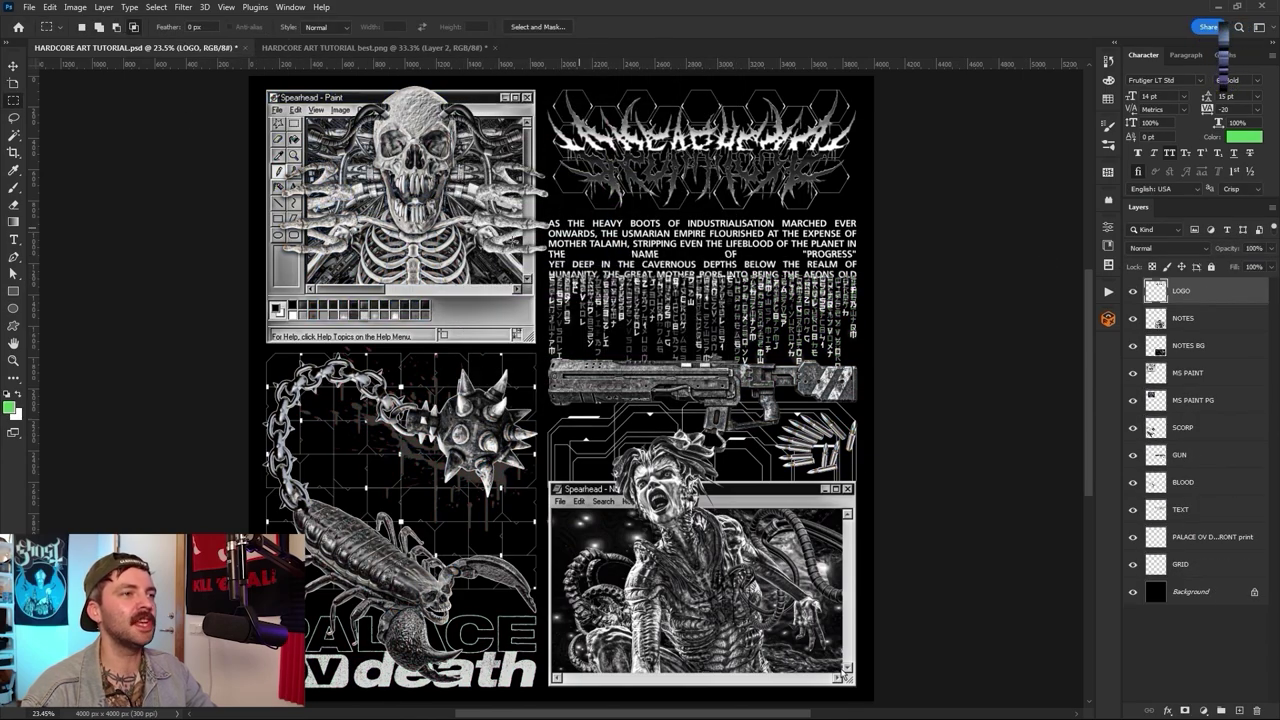
# - Resize the image to 6500 px by 6500 px
pyautogui.hotkey('ctrl', 'alt', 'i')
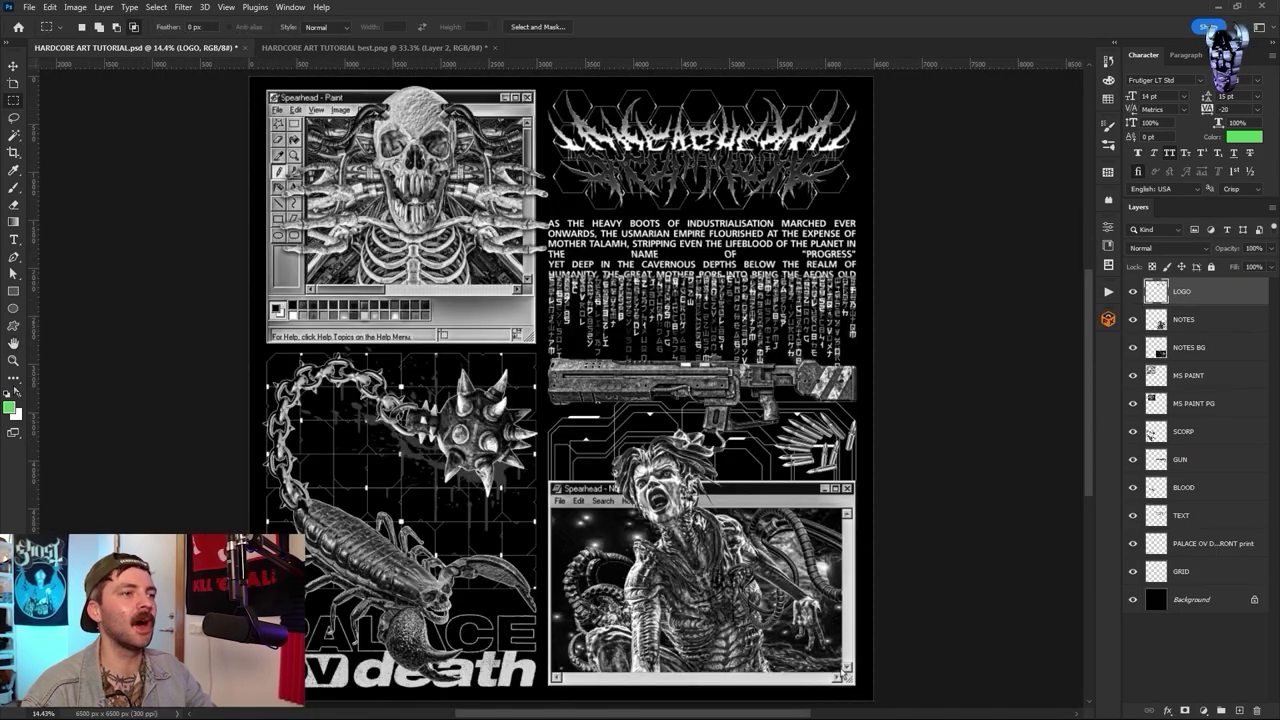
# - Distort the LOGO layer with the Displace filter, using a displacement map file
pyautogui.click(183, 7)
pyautogui.moveTo(300, 200)
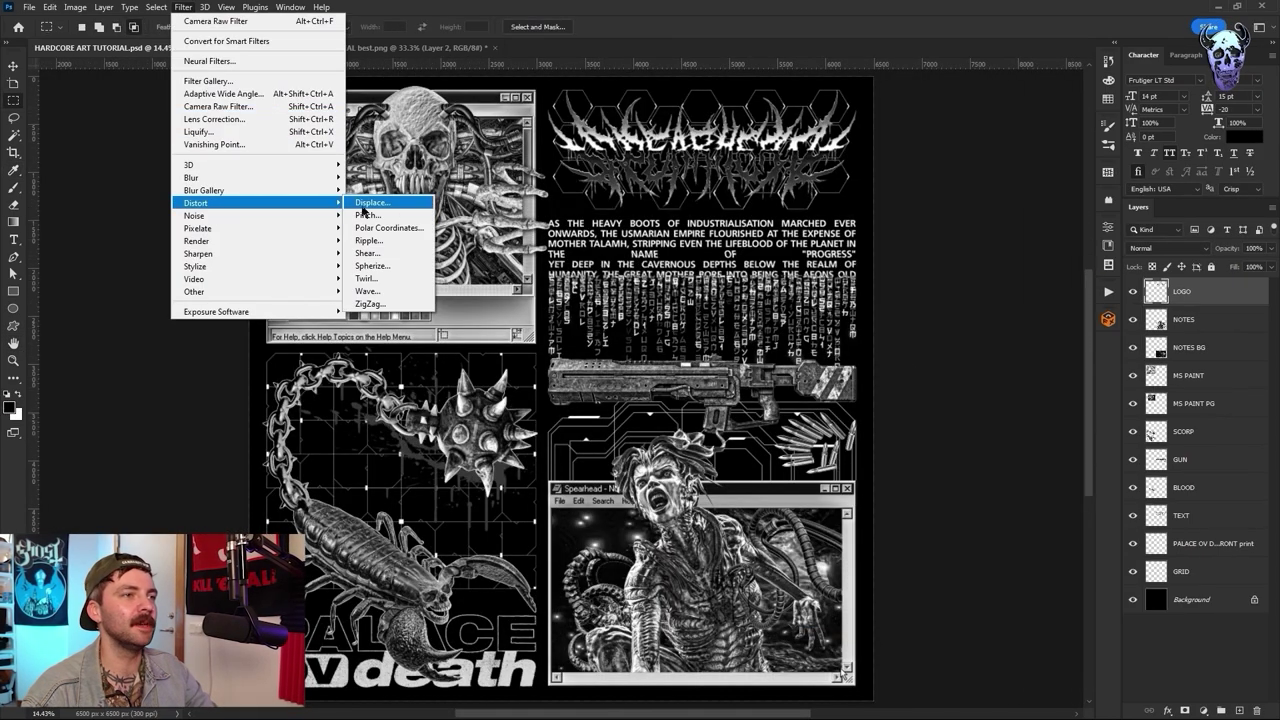
pyautogui.click(392, 200)
pyautogui.click(672, 206)
pyautogui.doubleClick(478, 199)
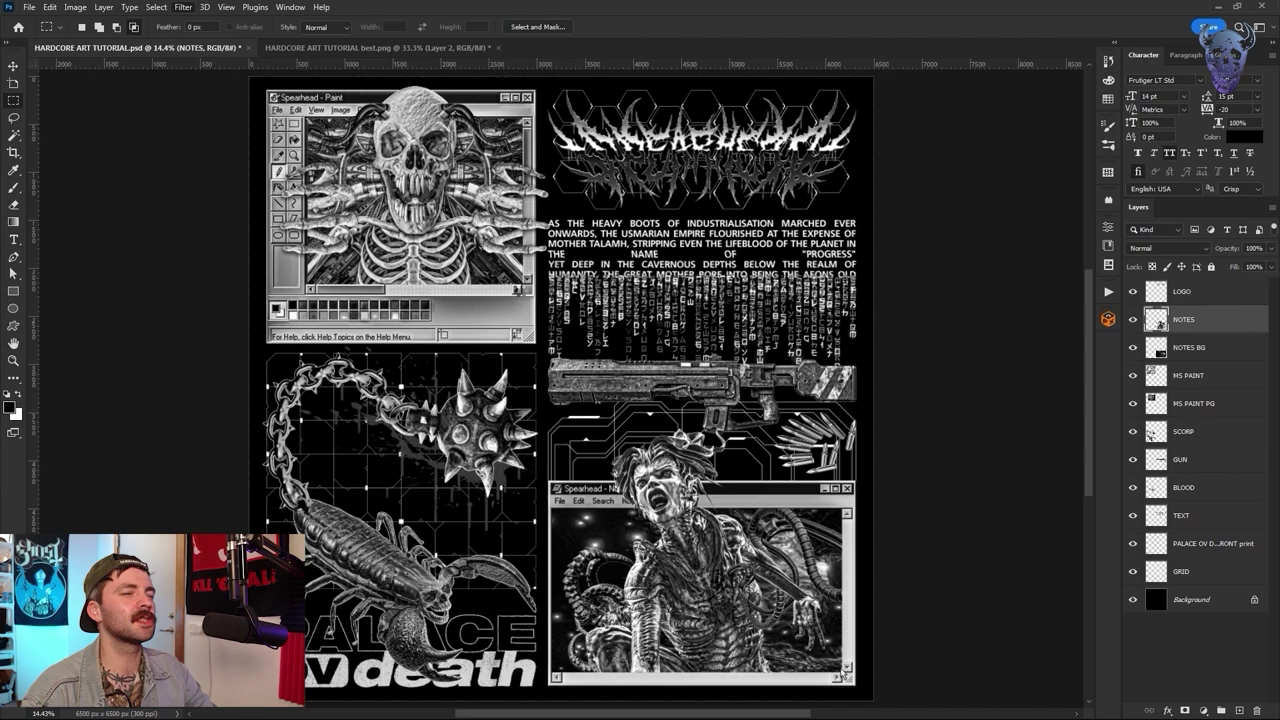
# - Reapply the Displace filter to each remaining artwork layer, from NOTES down to GRID
pyautogui.click(183, 7)
pyautogui.click(1150, 348)
pyautogui.click(1192, 404)
pyautogui.click(183, 7)
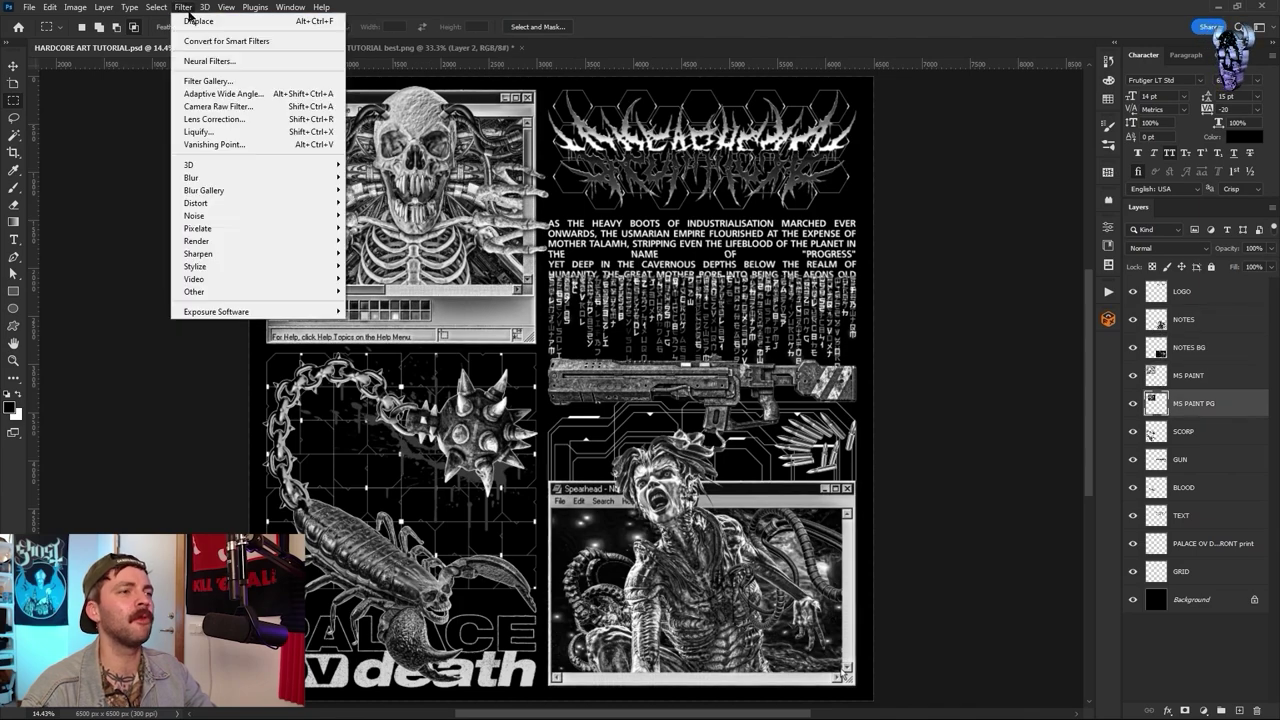
pyautogui.click(196, 20)
pyautogui.click(1184, 432)
pyautogui.hotkey('alt', '[')
pyautogui.hotkey('alt', '[')
pyautogui.hotkey('alt', '[')
pyautogui.hotkey('alt', '[')
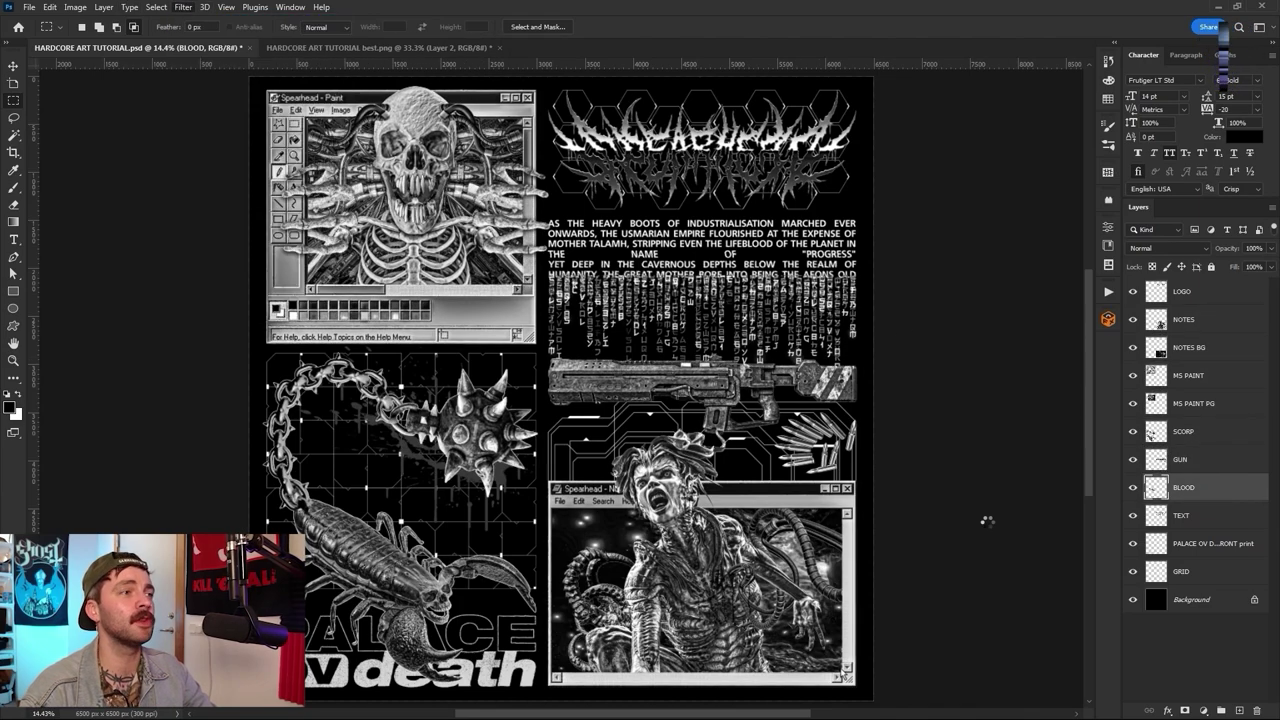
pyautogui.hotkey('alt', '[')
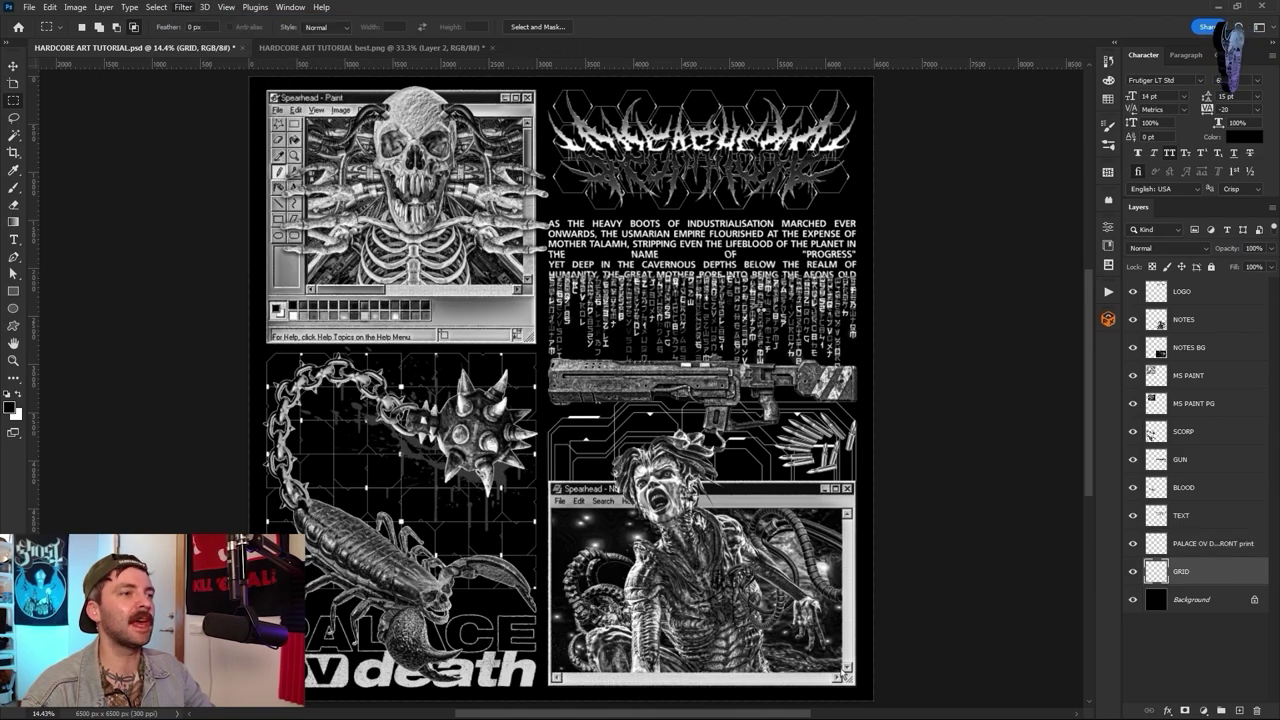
# - Texture the LOGO layer in the Filter Gallery with Stamp and two Grain effects, setting the Enlarged grain intensity to 55
pyautogui.click(1184, 292)
pyautogui.click(183, 7)
pyautogui.click(221, 86)
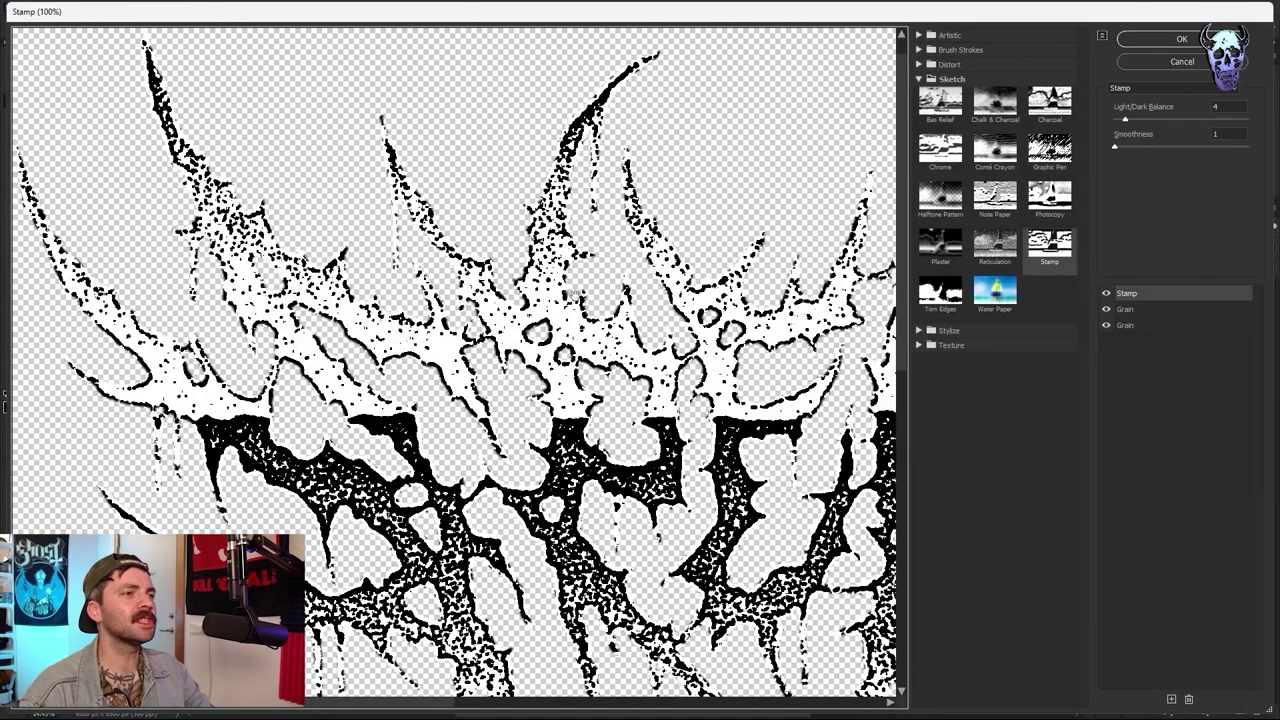
pyautogui.hotkey('ctrl', '0')
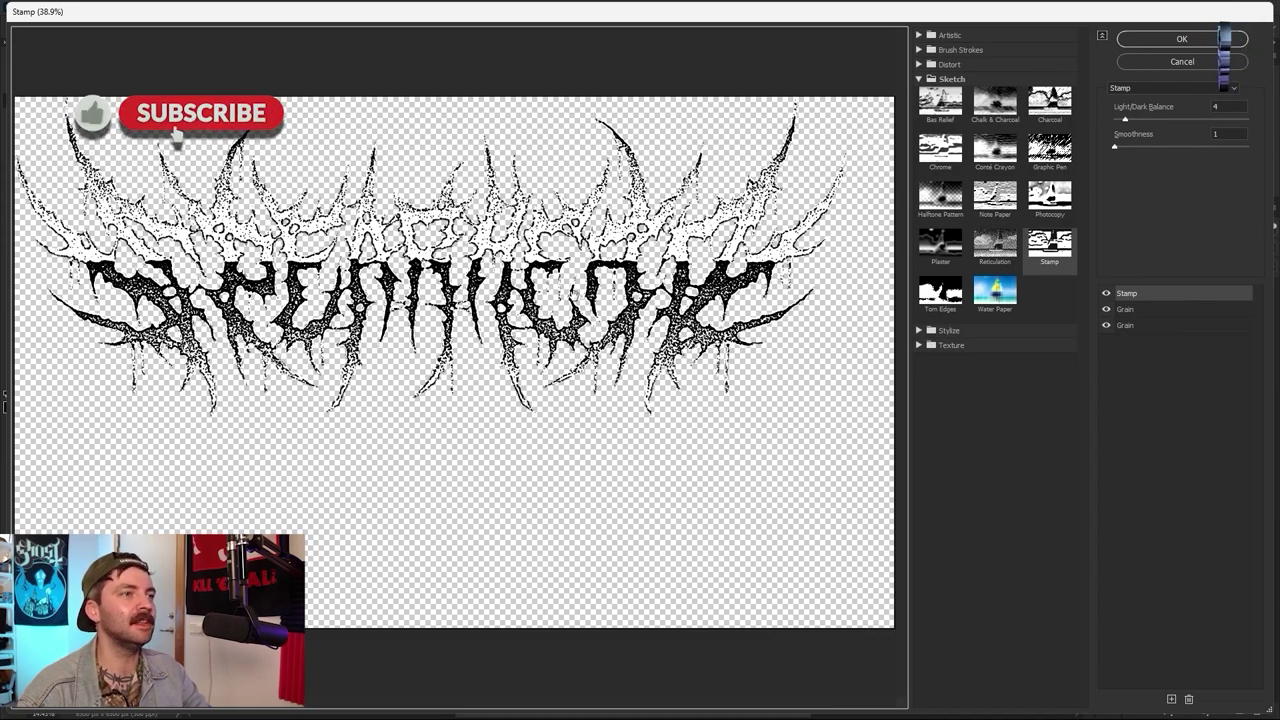
pyautogui.click(1125, 309)
pyautogui.moveTo(1171, 119); pyautogui.dragTo(1188, 119)
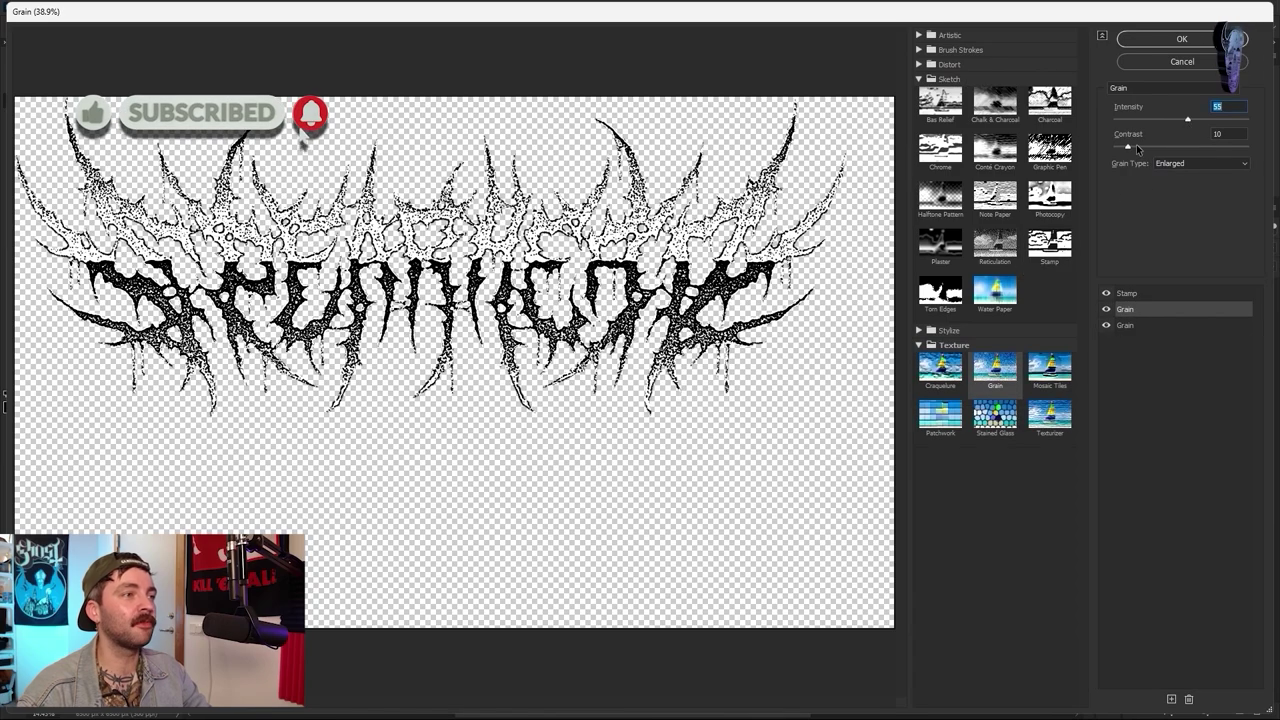
pyautogui.click(1127, 293)
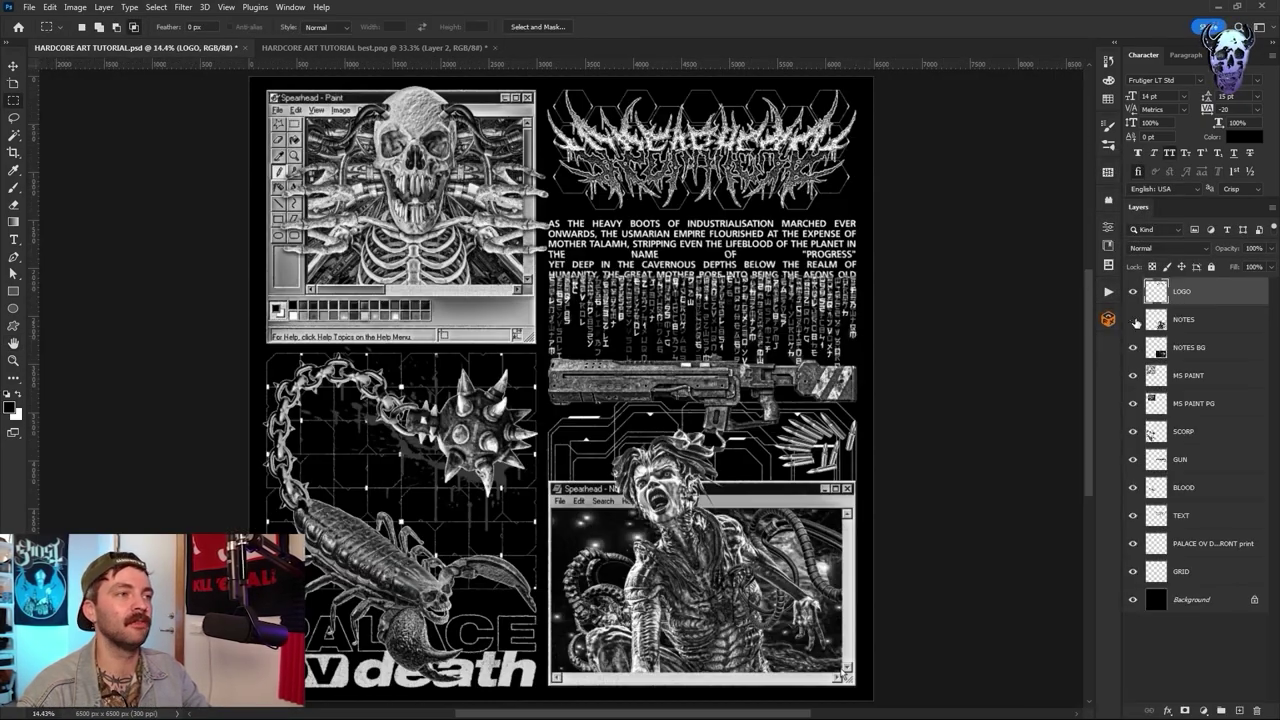
# - Apply Stamp with light/dark balance 3 and smoothness 1 plus Enlarged grain at intensity 45 and contrast 14 to the NOTES layer
pyautogui.click(1140, 320)
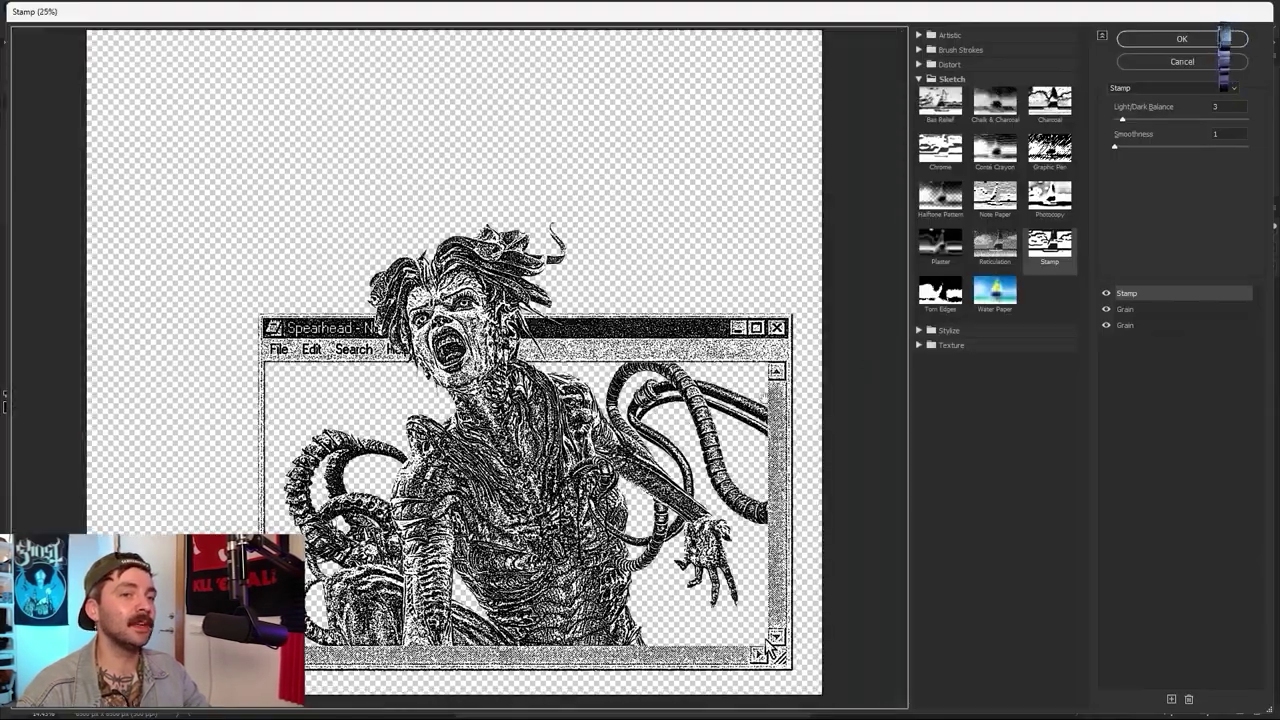
pyautogui.click(1125, 309)
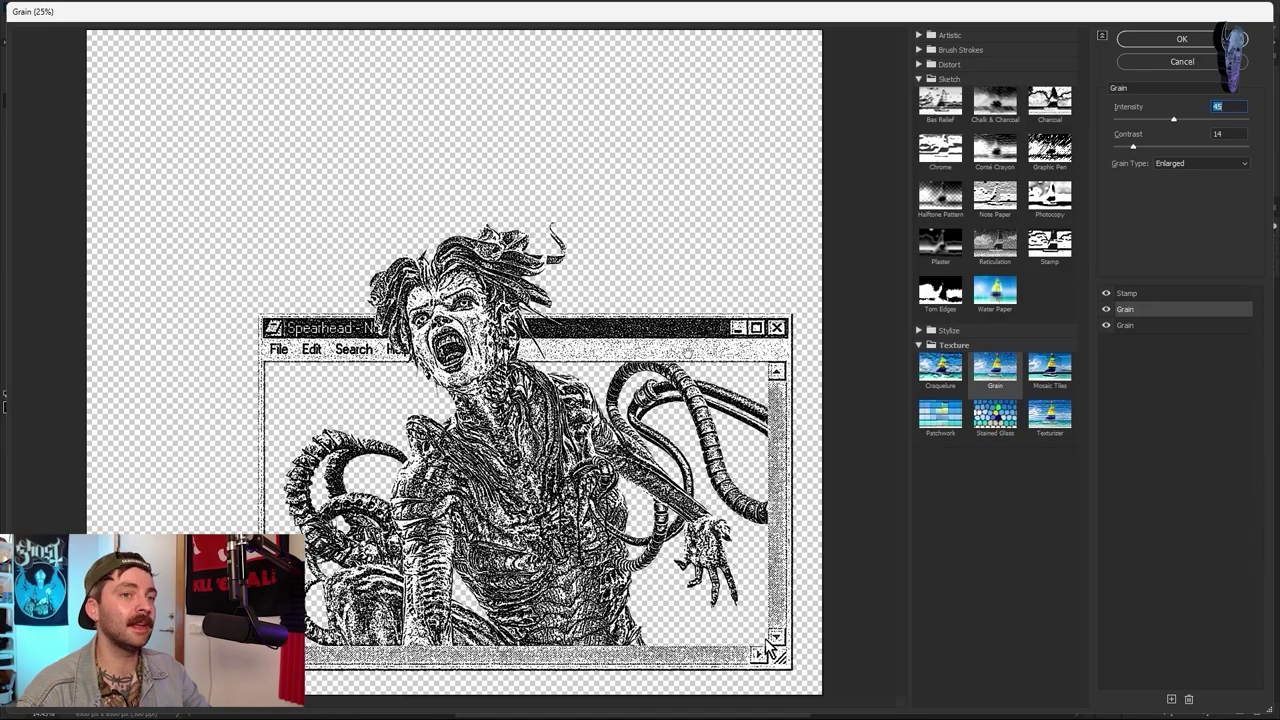
pyautogui.click(1129, 45)
# - Apply the Stamp and Grain effects to the MS PAINT layer, setting Regular grain intensity to 43 and Enlarged grain contrast to 25
pyautogui.click(1189, 350)
pyautogui.click(1189, 375)
pyautogui.click(187, 6)
pyautogui.click(214, 83)
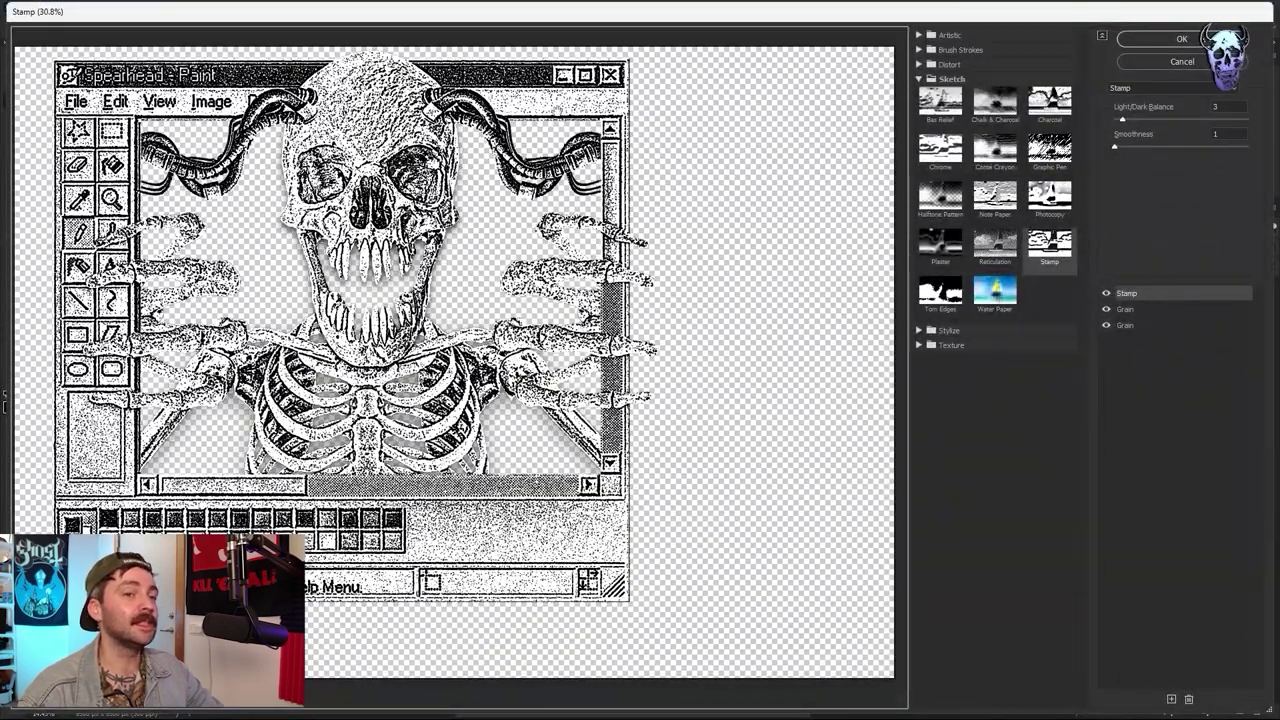
pyautogui.click(1125, 309)
pyautogui.click(1200, 40)
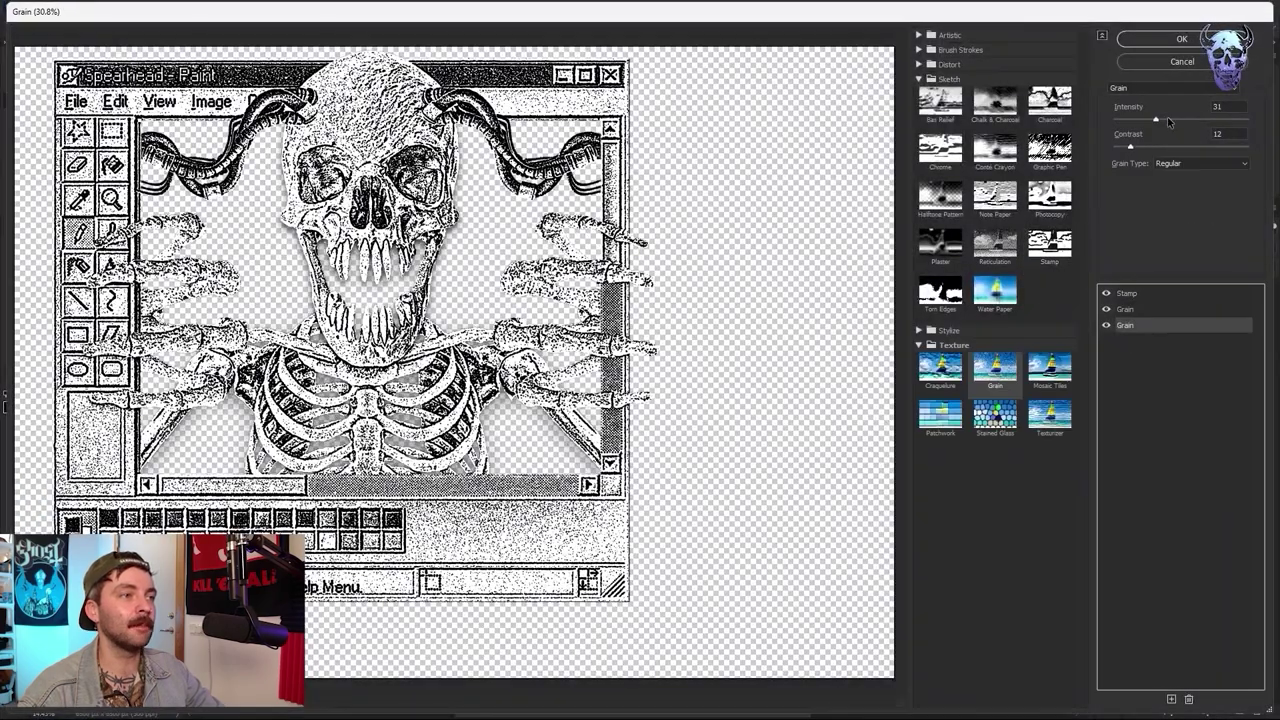
pyautogui.click(1171, 120)
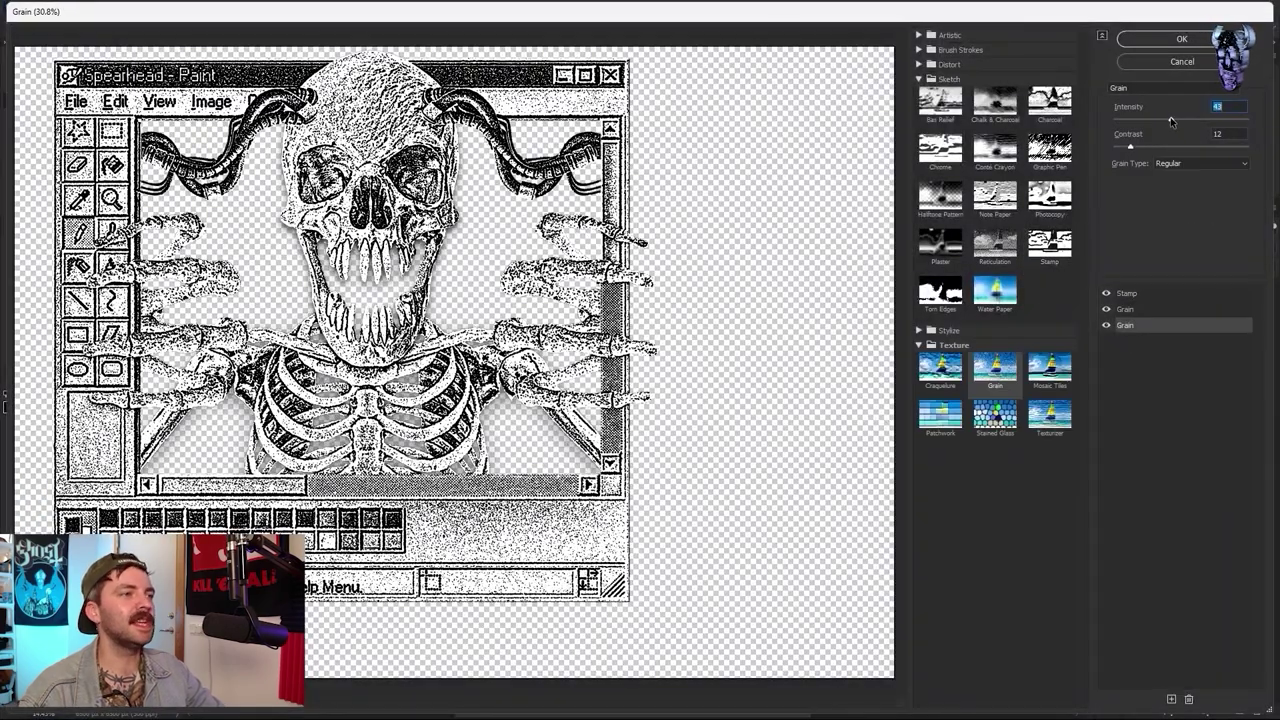
pyautogui.click(1125, 309)
pyautogui.click(1148, 148)
pyautogui.click(1181, 40)
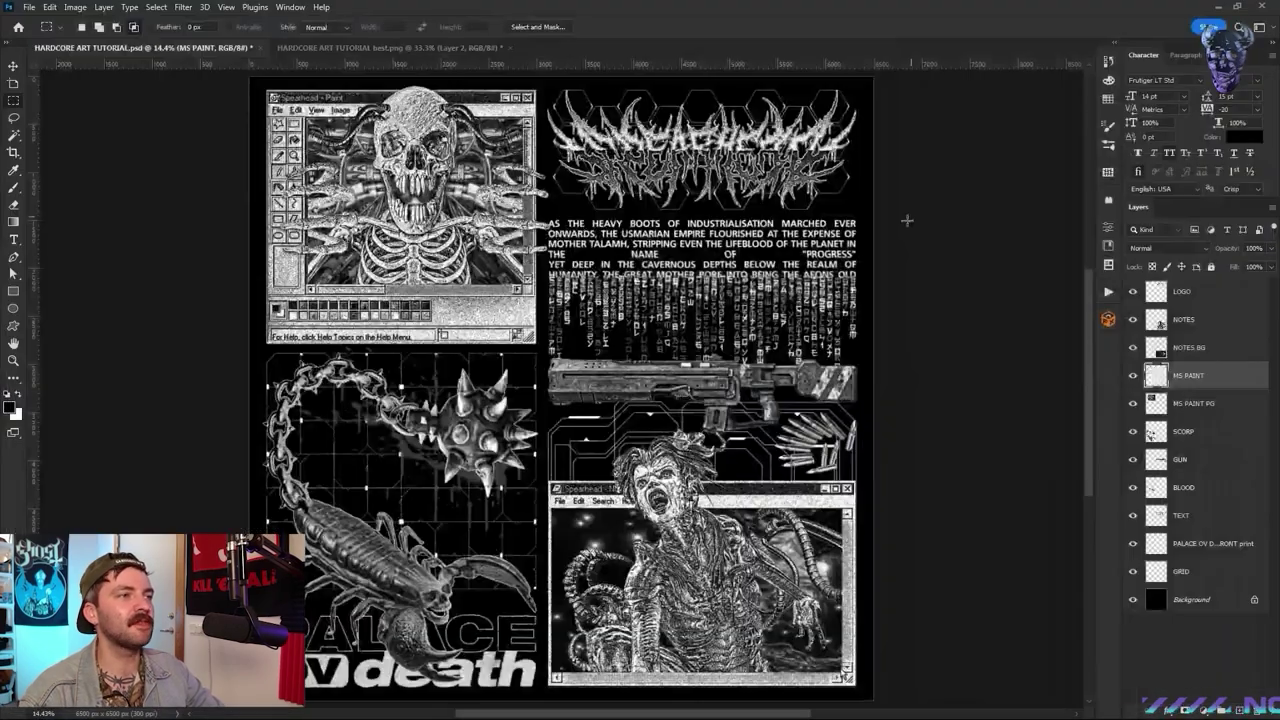
# - Apply the Stamp and Grain effects to the SCORP layer with Enlarged grain intensity 38 and contrast 25, and to the GUN layer
pyautogui.click(1183, 431)
pyautogui.click(183, 7)
pyautogui.click(214, 89)
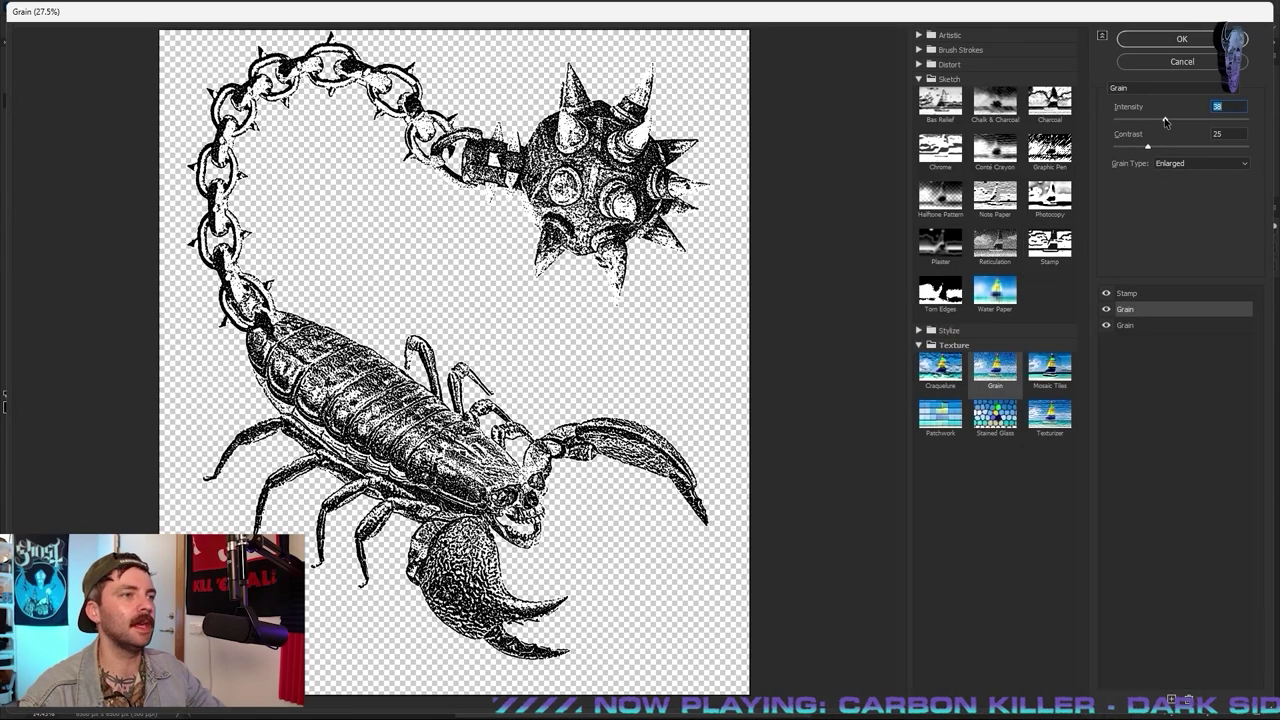
pyautogui.click(1181, 38)
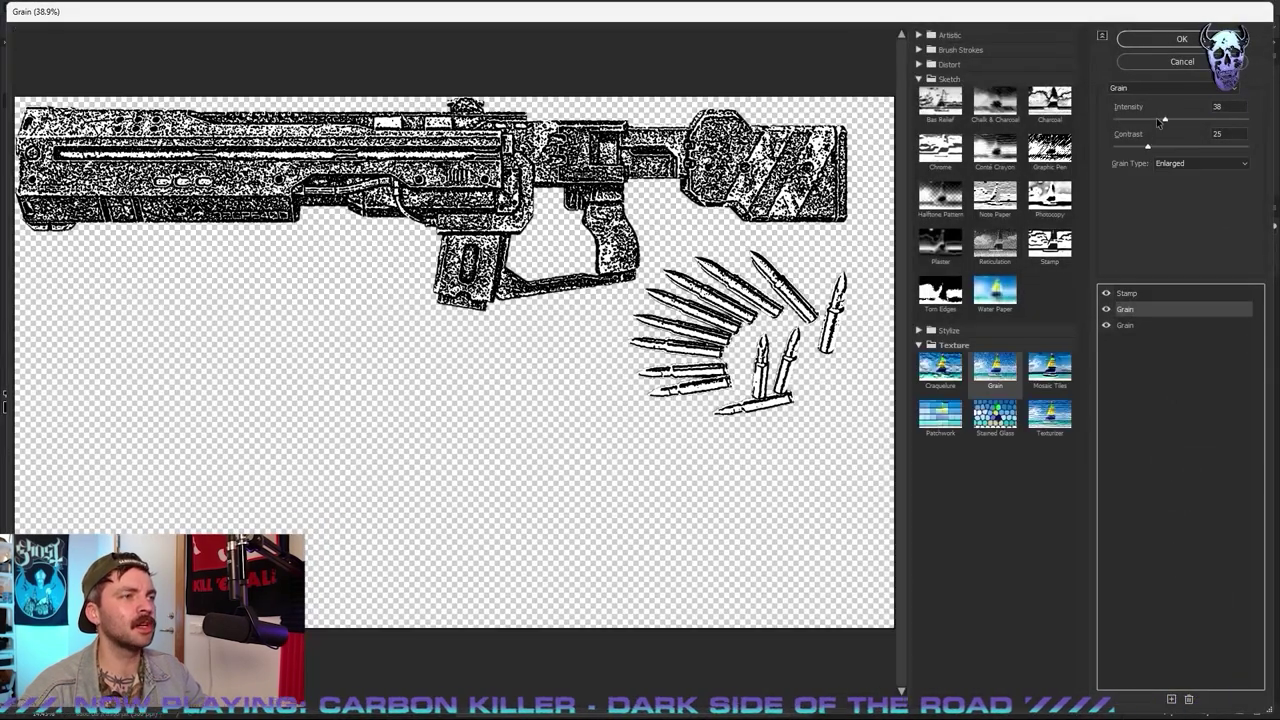
pyautogui.press('Return')
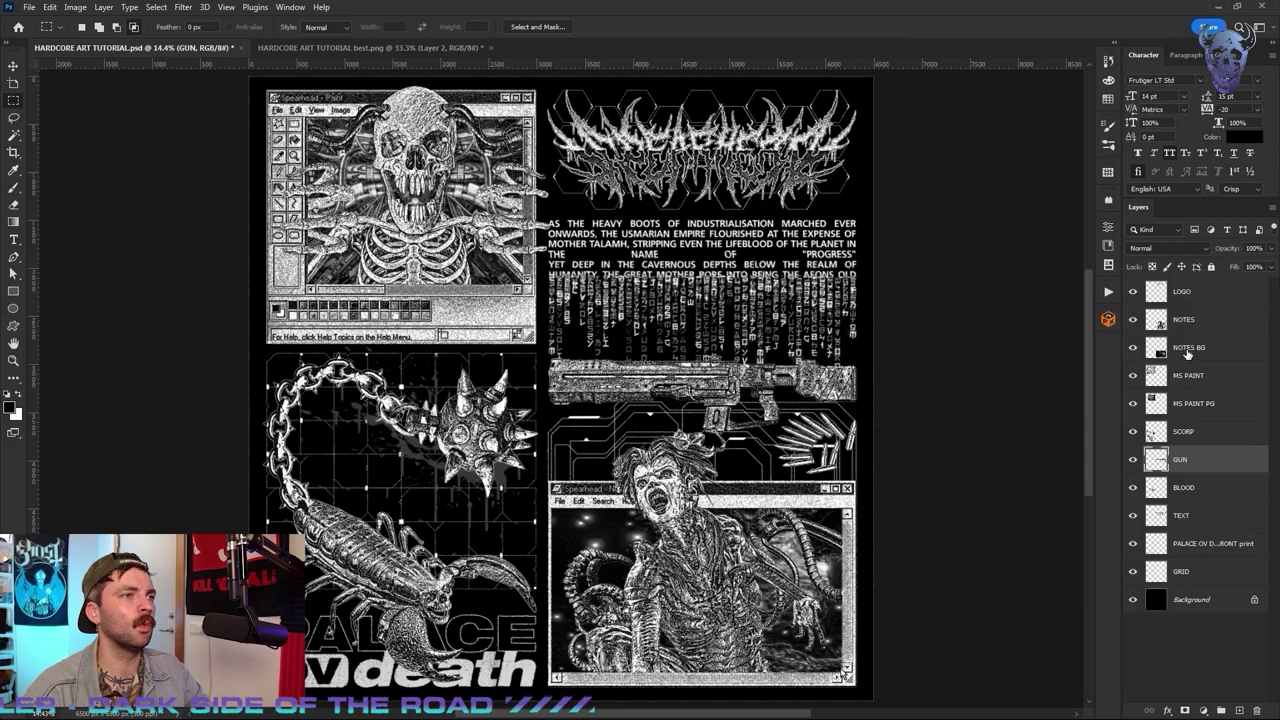
# - Apply the Stamp and Grain effects to the NOTES BG layer with increased grain contrast, and to the MS PAINT PG layer
pyautogui.scroll(3, 560, 380)
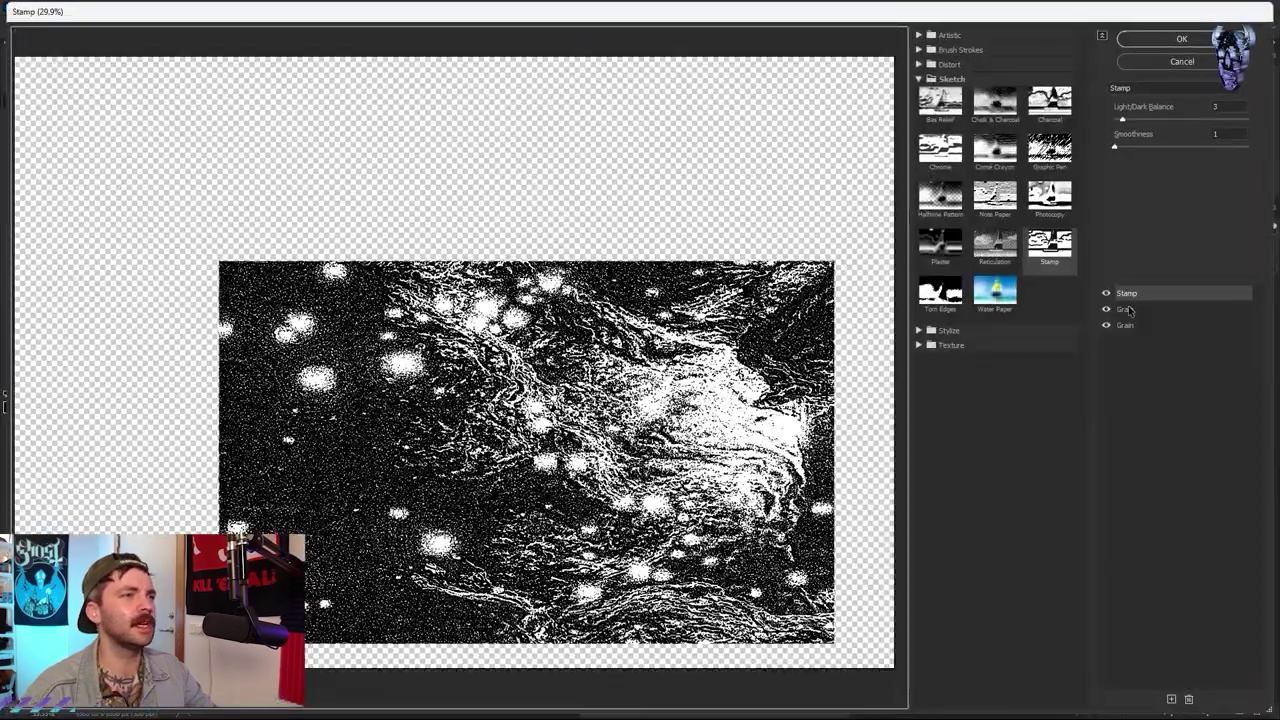
pyautogui.moveTo(1148, 147); pyautogui.dragTo(1156, 148)
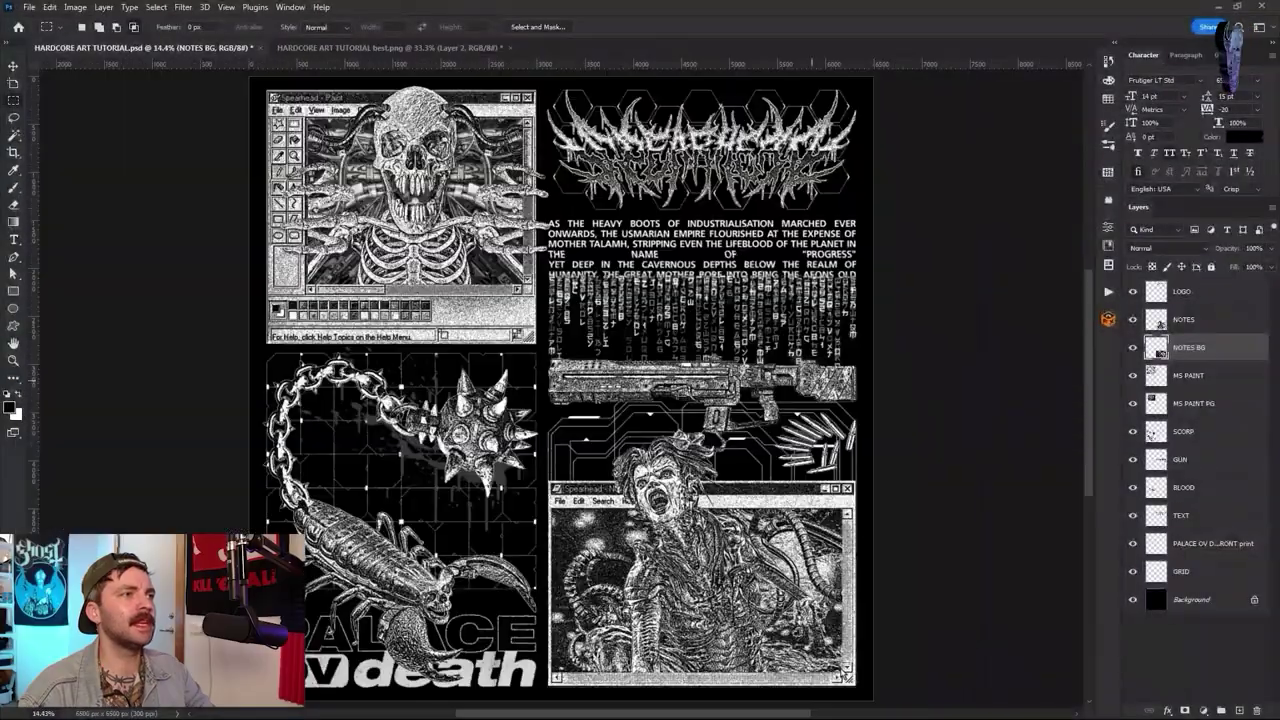
pyautogui.scroll(3, 560, 380)
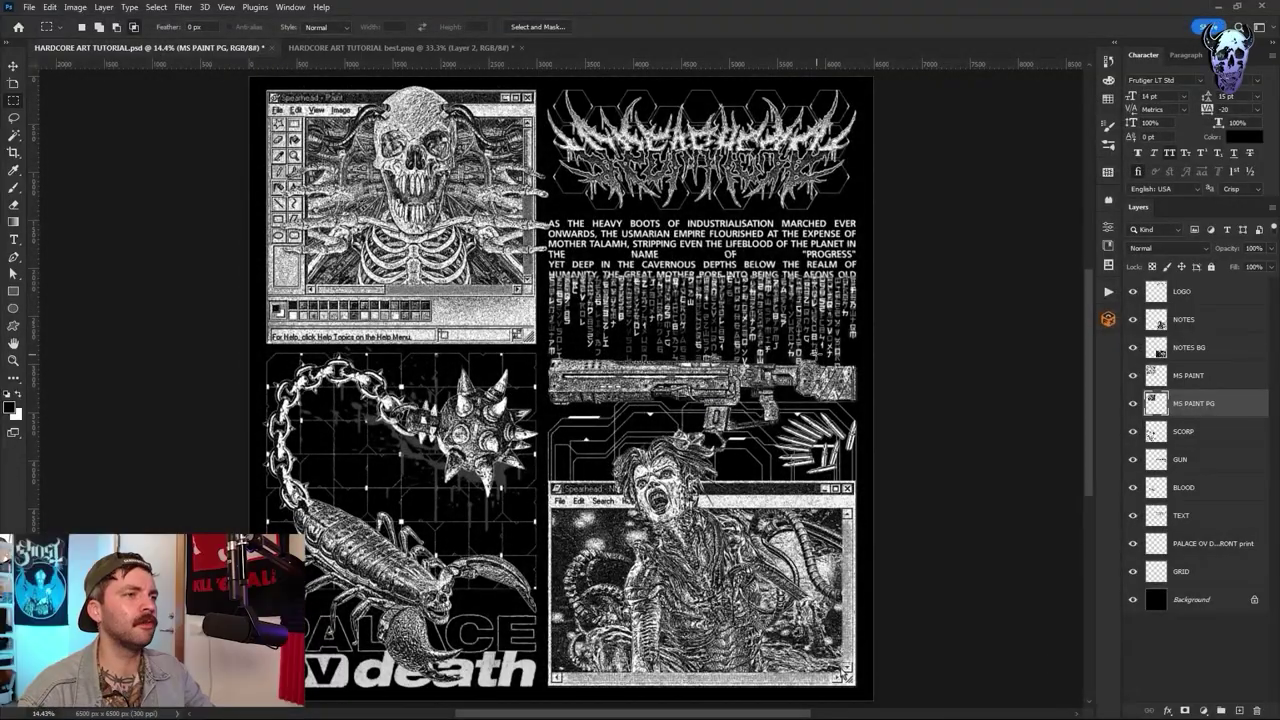
# - Apply the Stamp and Grain effects to the TEXT layer with an adjusted grain intensity
pyautogui.click(183, 7)
pyautogui.click(224, 42)
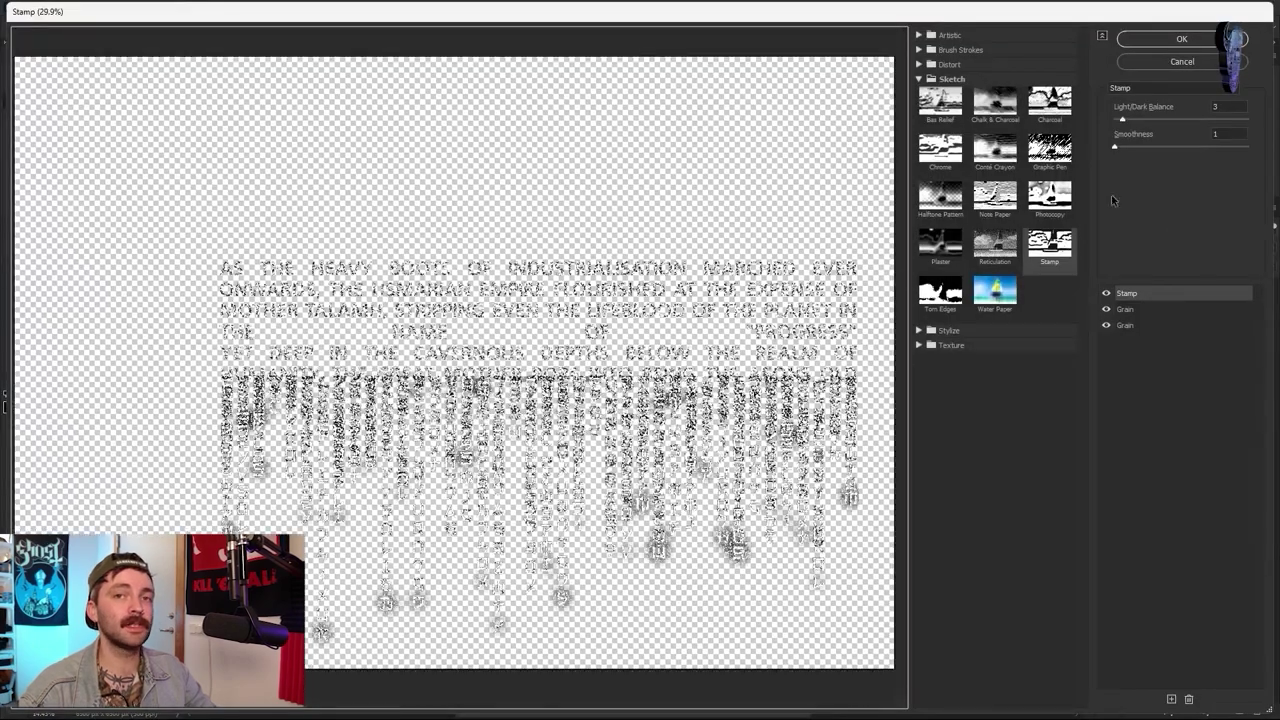
pyautogui.moveTo(1153, 120); pyautogui.dragTo(1162, 121)
pyautogui.click(1220, 40)
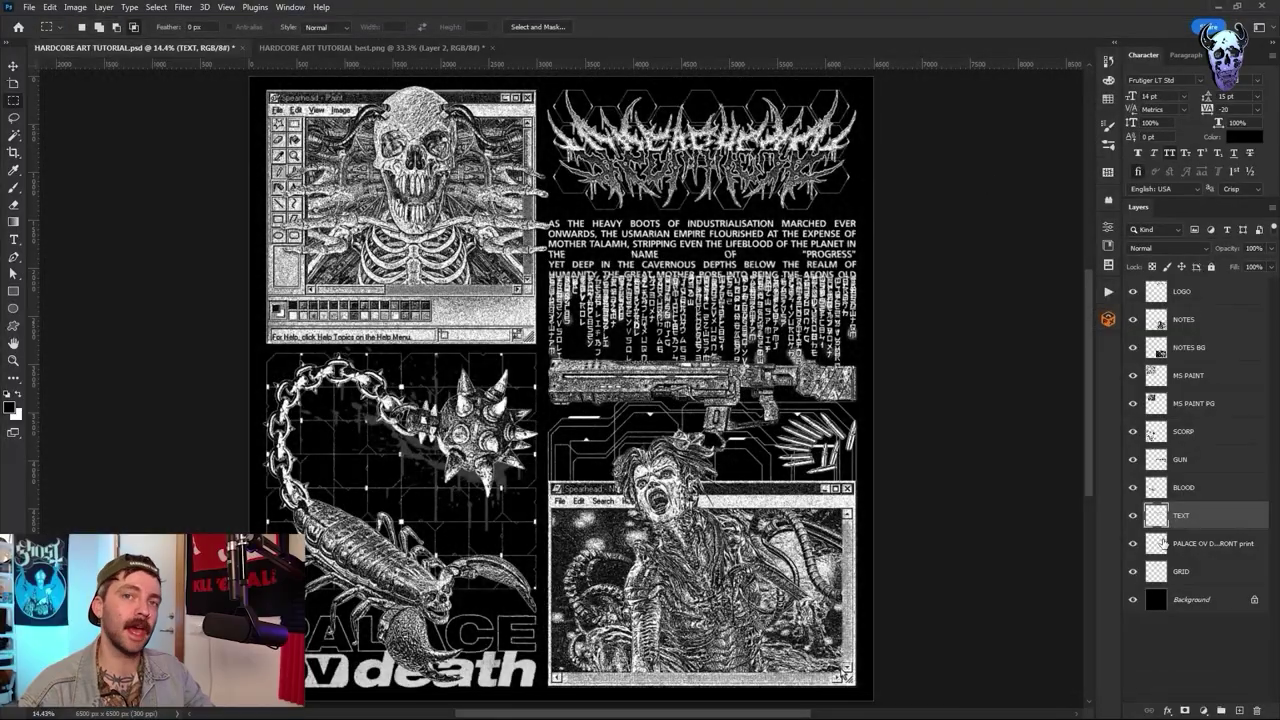
# - Apply the Grain effects and Stamp with light/dark balance 2 and smoothness 1 to the PALACE OV DEATH MERCH FRONT print layer
pyautogui.click(183, 7)
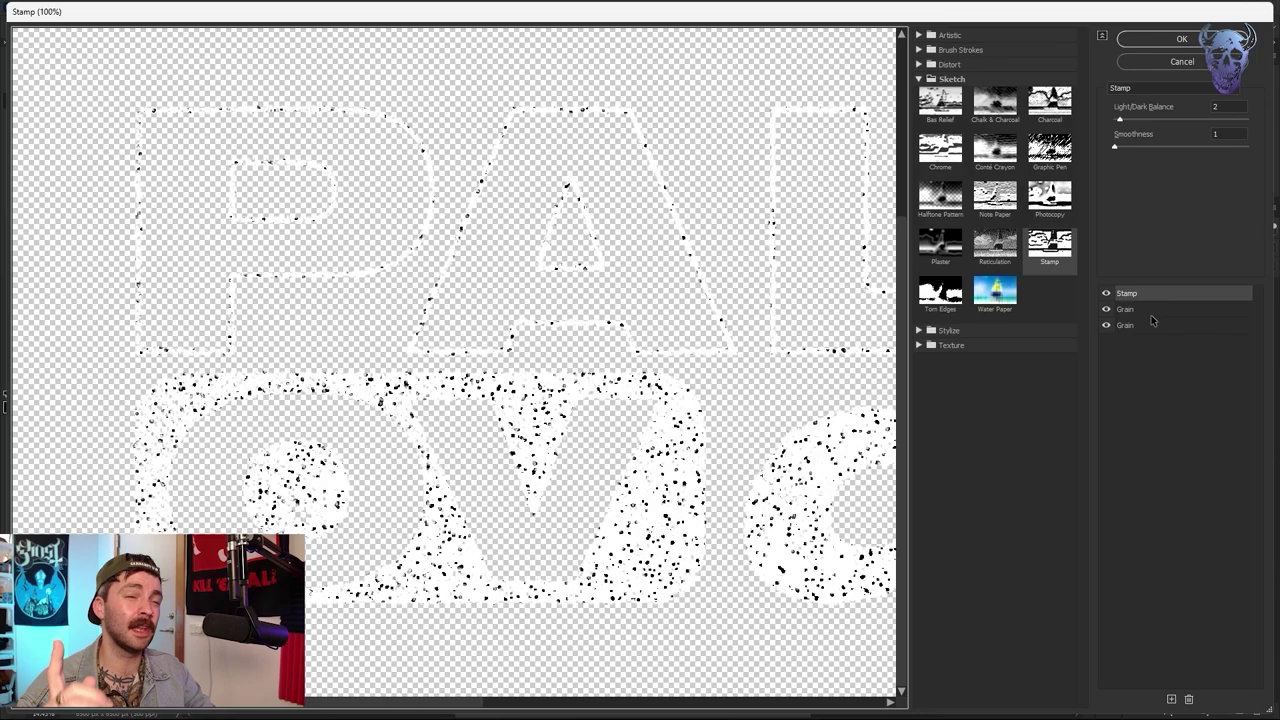
pyautogui.click(1220, 40)
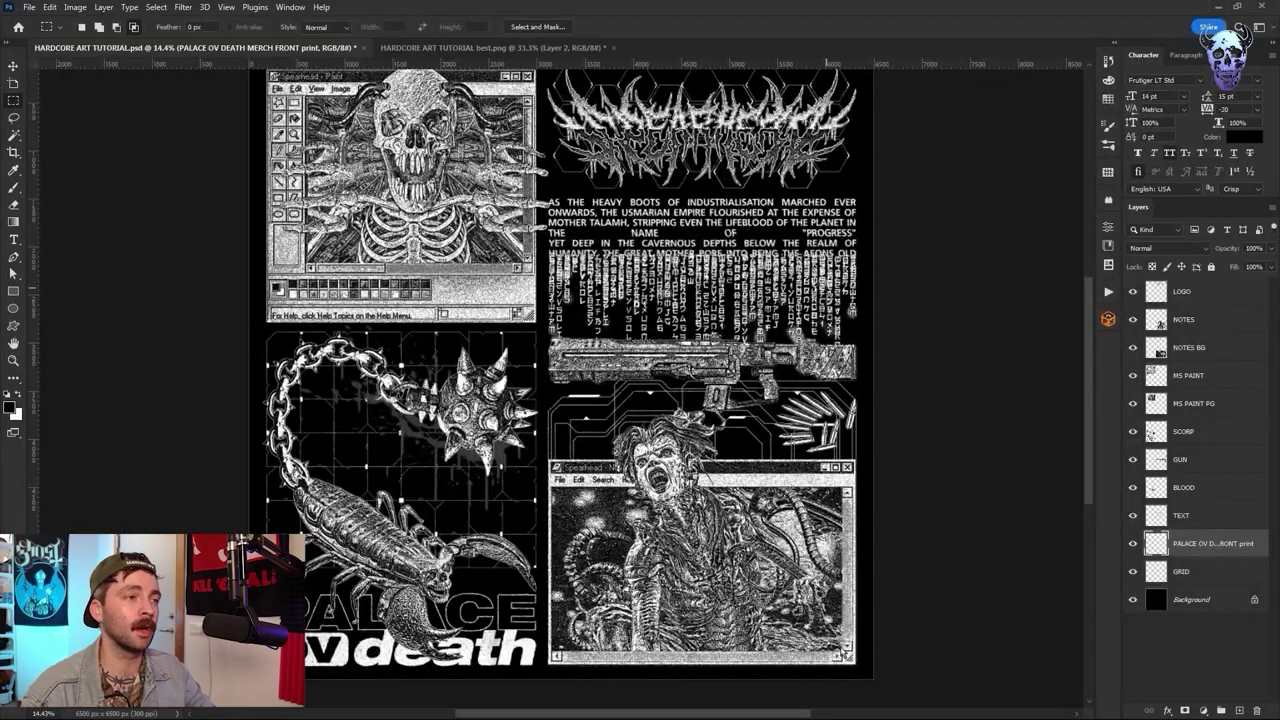
pyautogui.scroll(1, 560, 390)
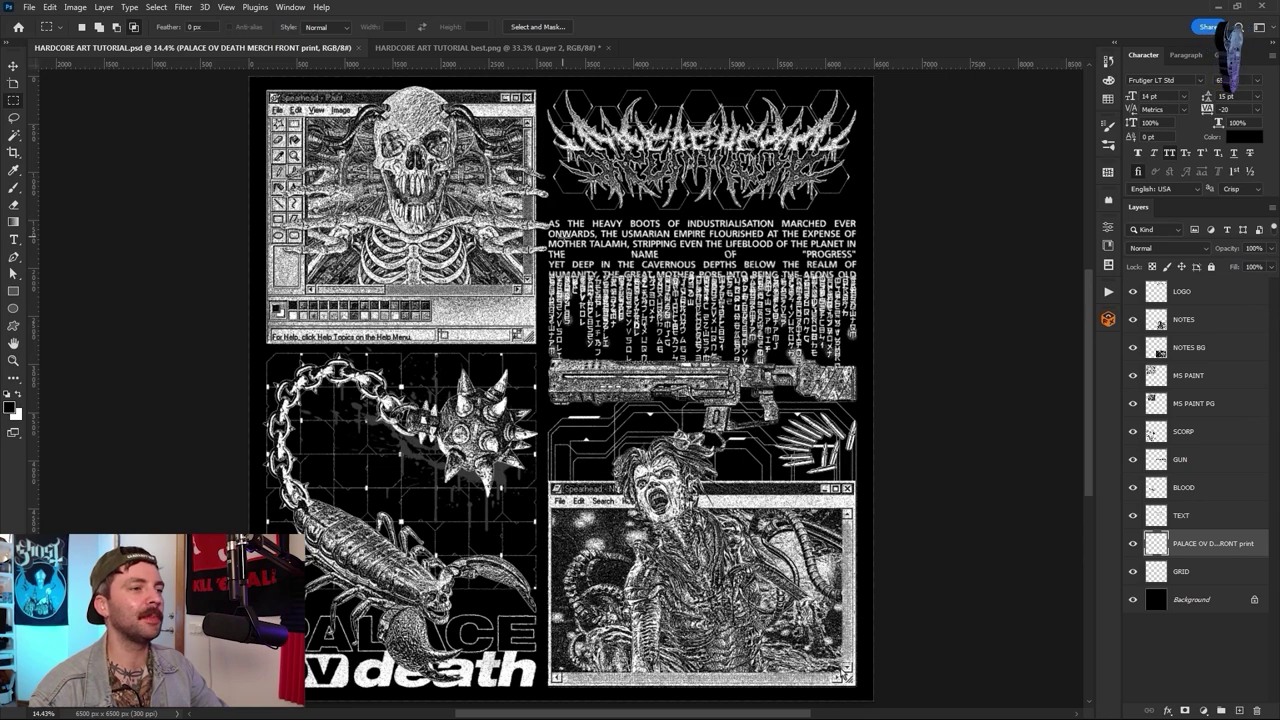
# - Sample the purple stroke's colour as the foreground colour from HARDCORE ART TUTORIAL best.png
pyautogui.click(1200, 578)
pyautogui.click(415, 48)
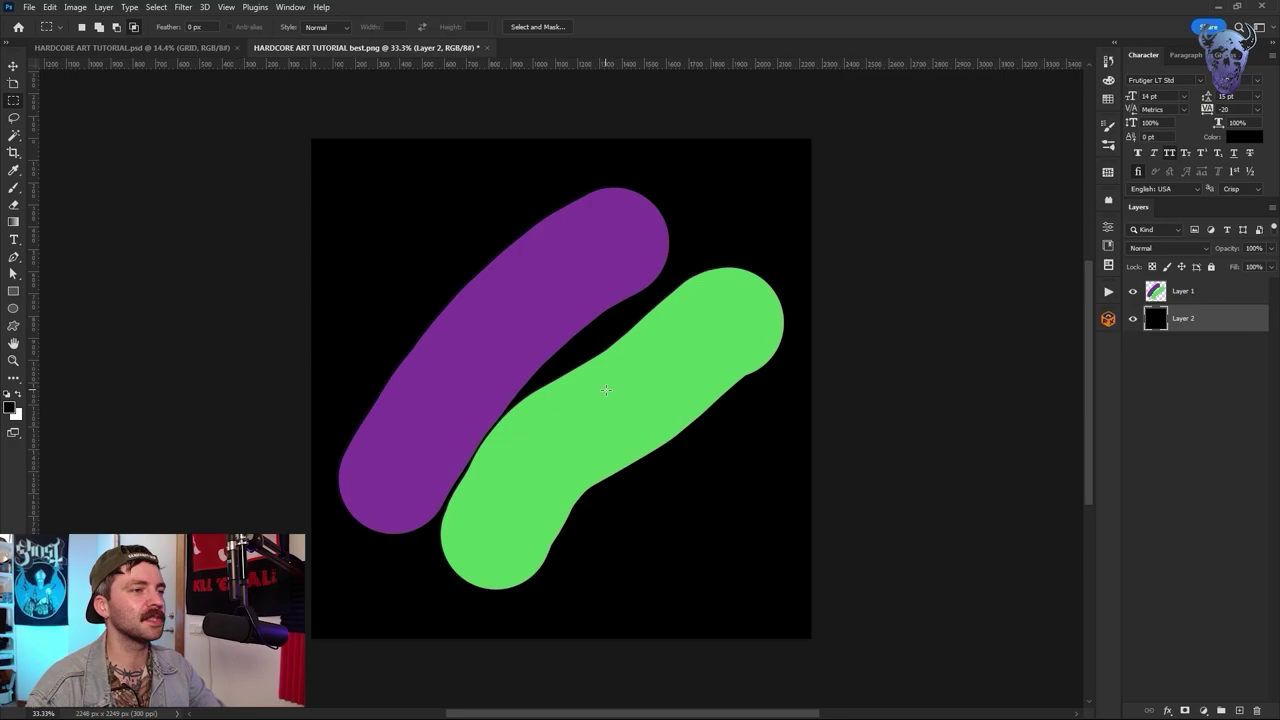
pyautogui.hotkey('ctrl', 'i')
pyautogui.hotkey('ctrl', 'i')
pyautogui.hotkey('ctrl', 'i')
pyautogui.hotkey('ctrl', 'i')
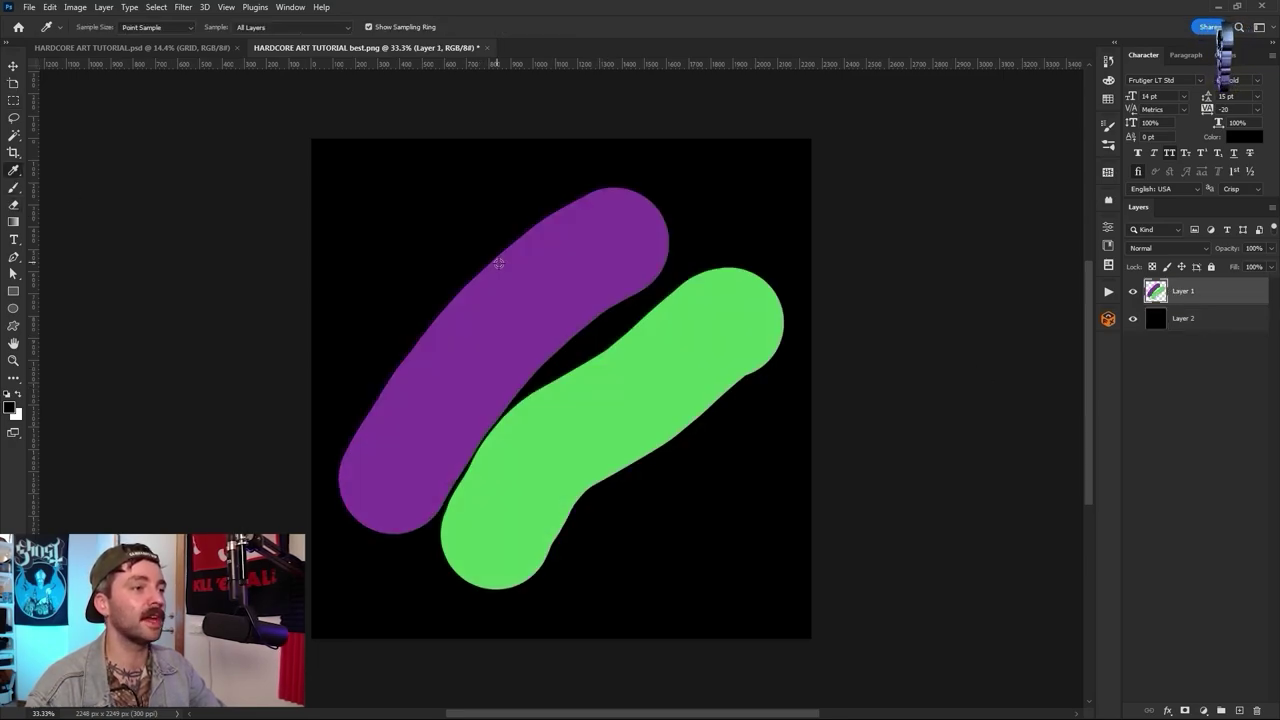
# - In the artwork document, add a centred purple stroke to the colour layer above GRID and set the purple layer above TEXT to Multiply
pyautogui.click(150, 48)
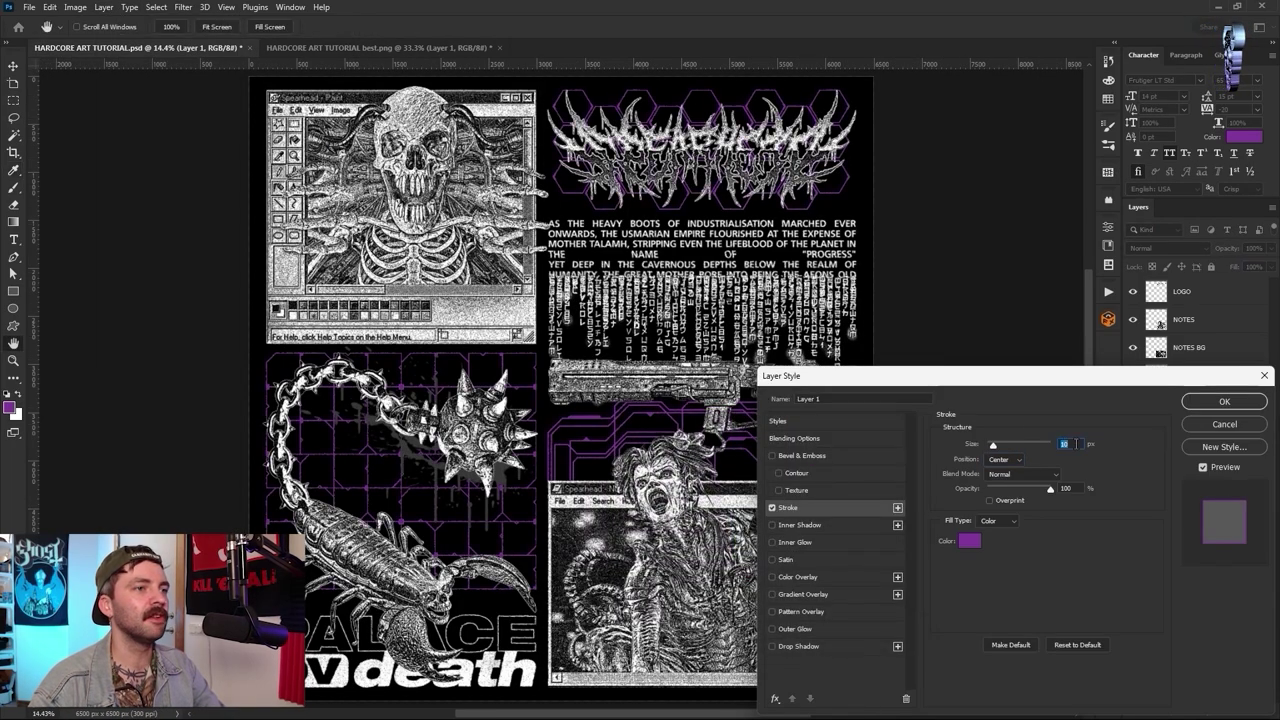
pyautogui.click(1207, 404)
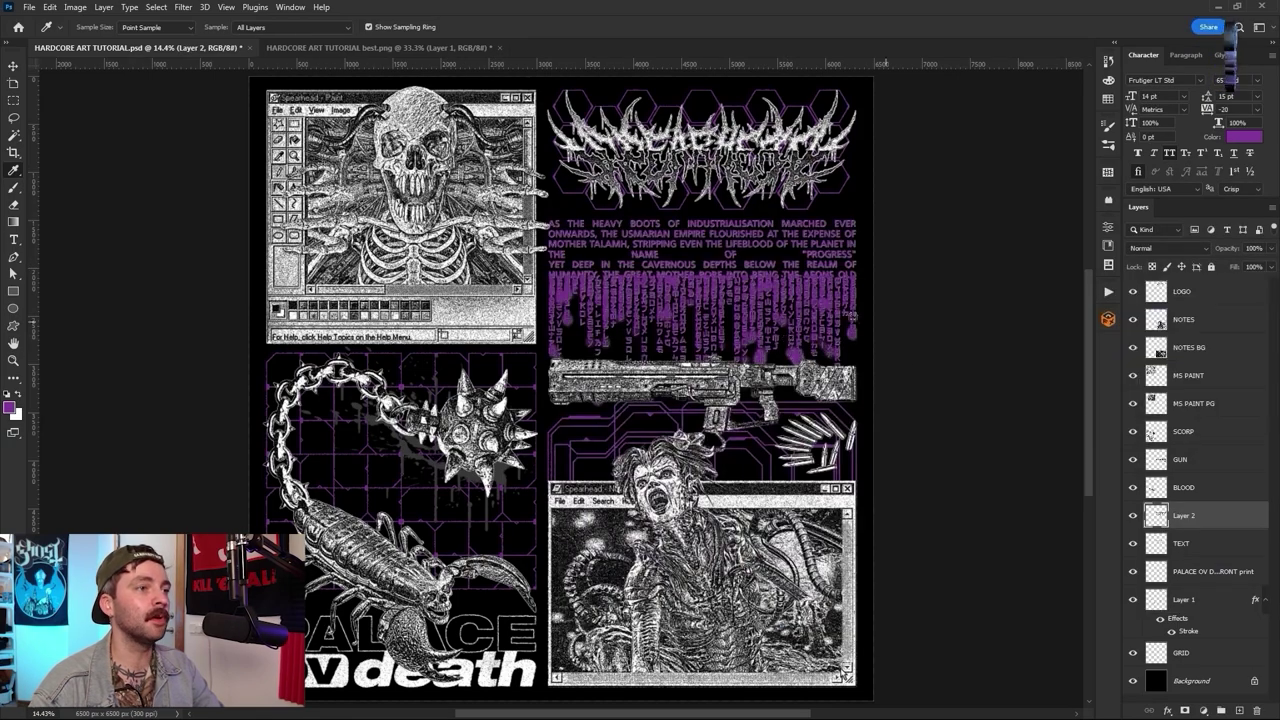
pyautogui.click(1165, 248)
pyautogui.click(1160, 293)
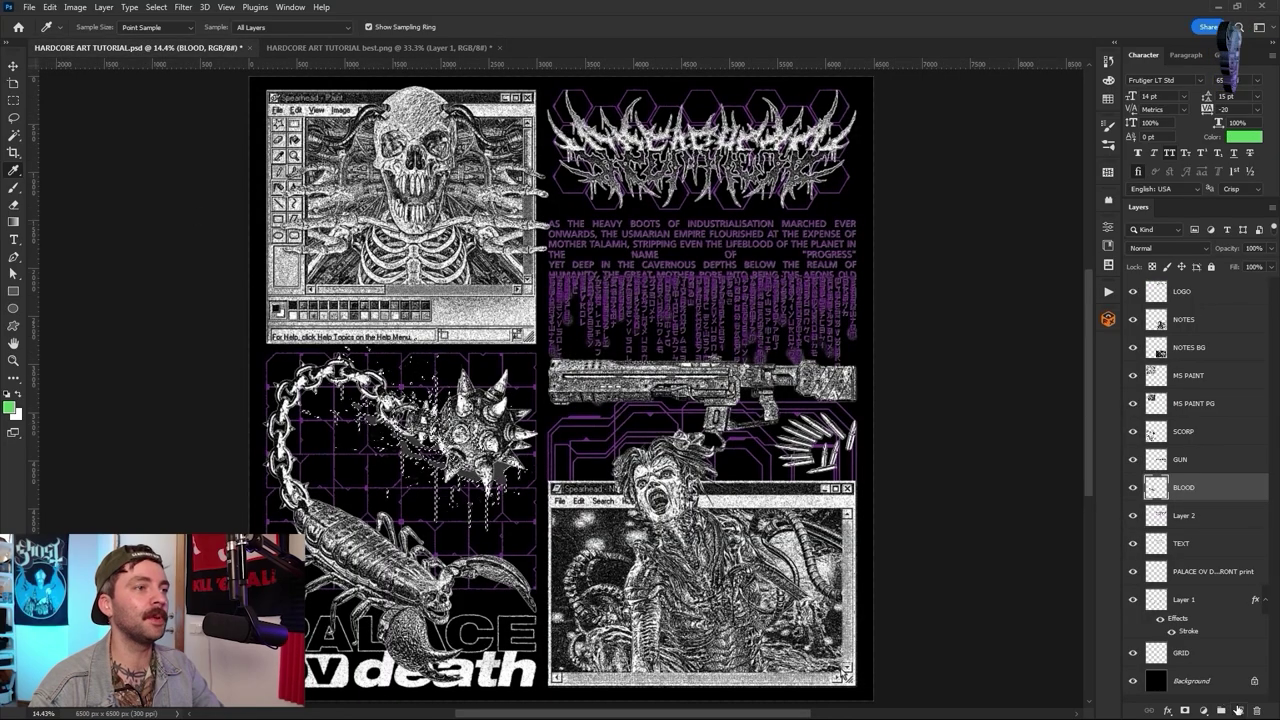
# - Add a new layer above BLOOD and fill the blood splatter's shape on it with green
pyautogui.click(1238, 710)
pyautogui.hotkey('shift', 'F5')
pyautogui.click(1152, 315)
pyautogui.click(1150, 342)
pyautogui.click(9, 407)
pyautogui.click(850, 401)
pyautogui.press('Return')
pyautogui.hotkey('ctrl', 'd')
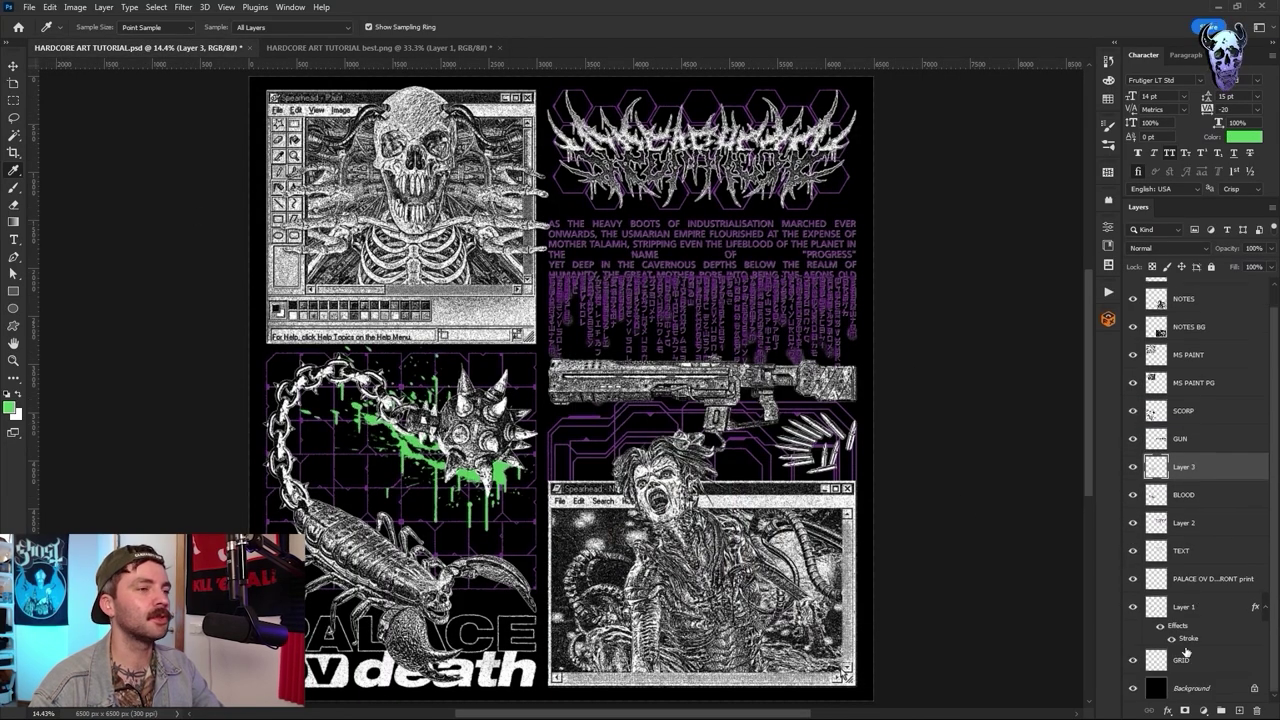
# - Fill the PALACE OV DEATH lettering's shape with green on a new layer above it and set that layer to Multiply
pyautogui.click(1190, 579)
pyautogui.keyDown('ctrl'); pyautogui.click(1156, 579); pyautogui.keyUp('ctrl')
pyautogui.click(1239, 710)
pyautogui.hotkey('shift', 'F5')
pyautogui.click(1251, 318)
pyautogui.hotkey('ctrl', 'd')
pyautogui.click(1167, 248)
pyautogui.click(1163, 296)
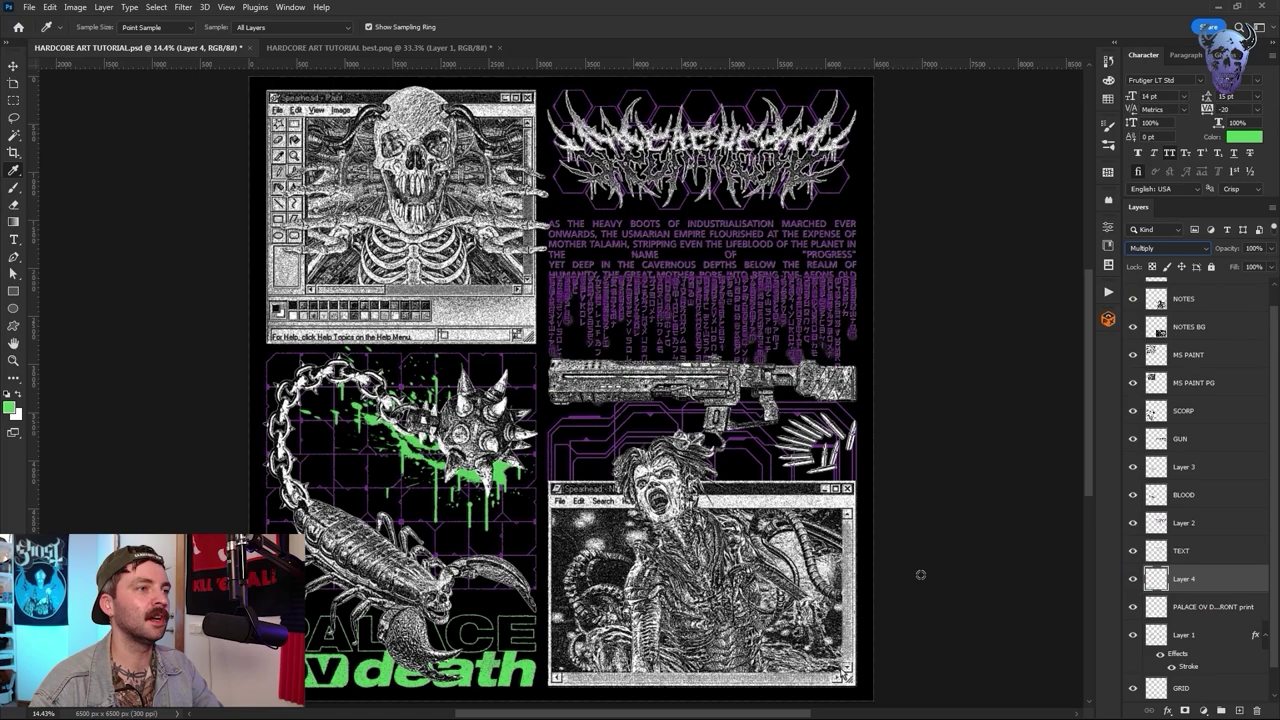
# - Fill the LOGO layer's shape with green on a new layer above it and set that layer to Multiply
pyautogui.scroll(2, 1184, 330)
pyautogui.click(1184, 291)
pyautogui.keyDown('ctrl'); pyautogui.click(1156, 291); pyautogui.keyUp('ctrl')
pyautogui.click(1239, 710)
pyautogui.hotkey('shift', 'F5')
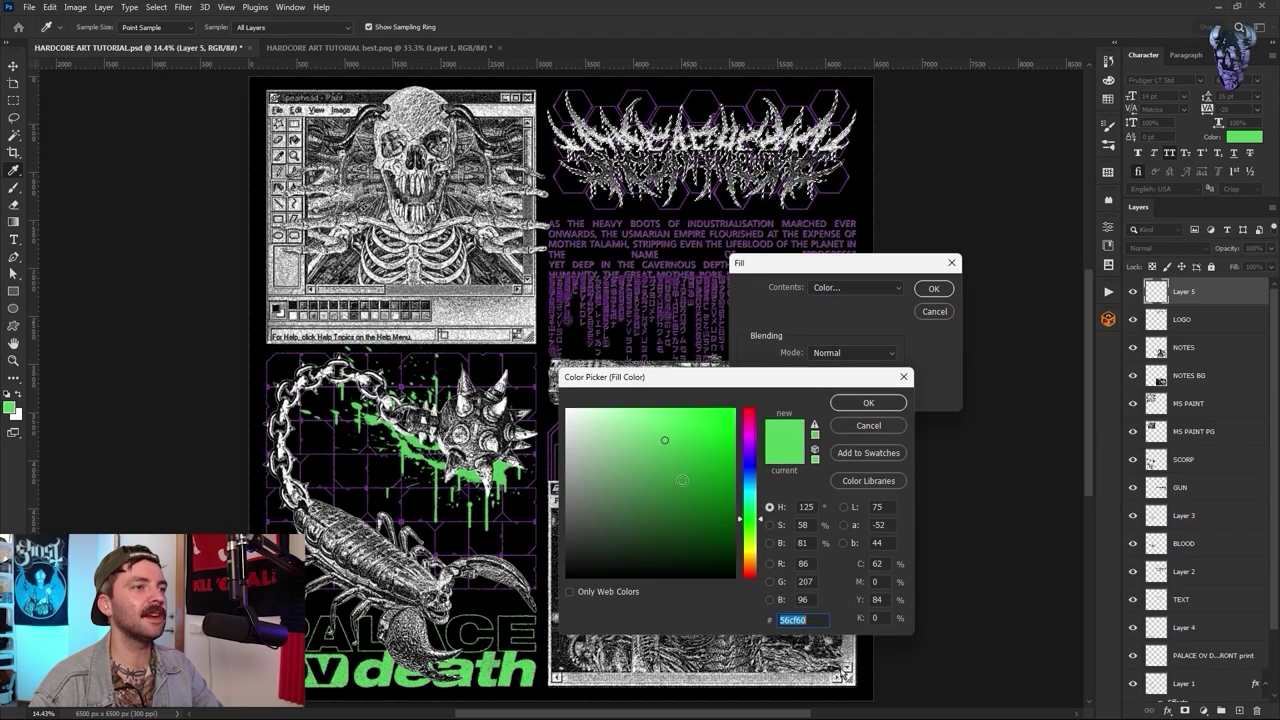
pyautogui.click(868, 401)
pyautogui.click(943, 288)
pyautogui.hotkey('ctrl', 'd')
pyautogui.click(1167, 248)
pyautogui.click(1163, 296)
# - Colour the gun and bullets green on a new layer above GUN and set that layer to Multiply
pyautogui.scroll(-2, 760, 330)
pyautogui.scroll(2, 760, 330)
pyautogui.click(1184, 490)
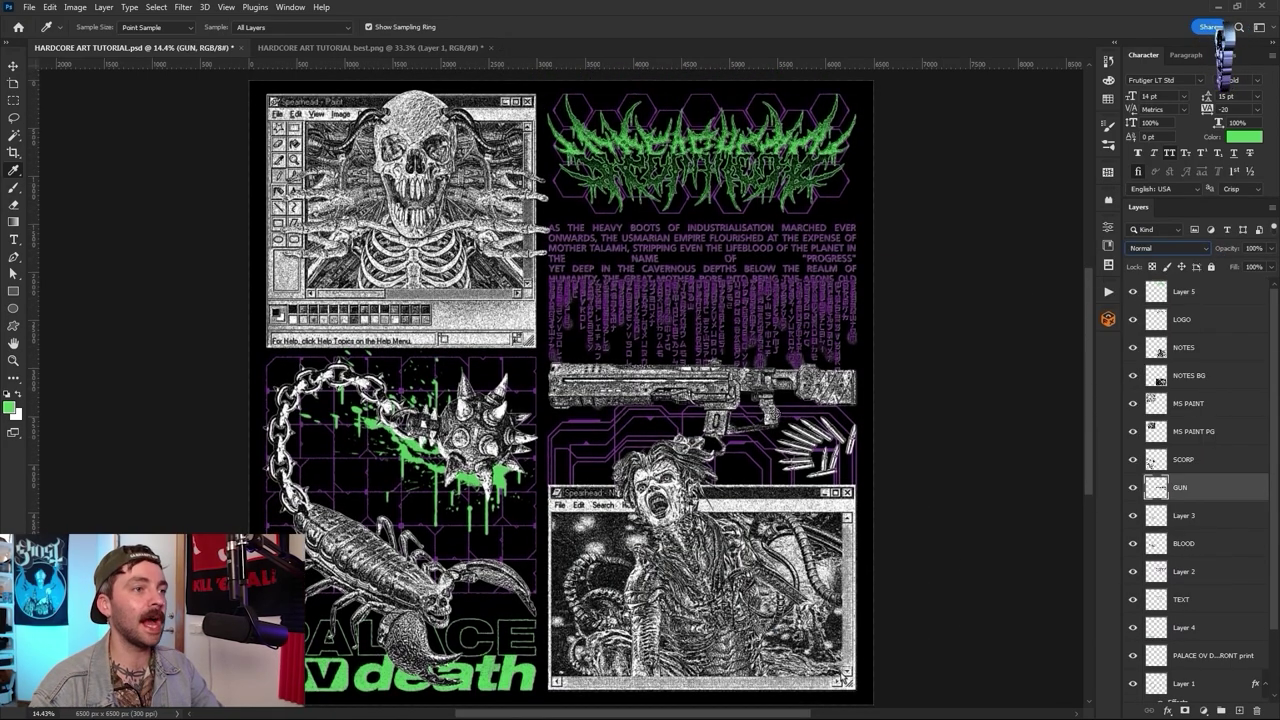
pyautogui.click(1238, 709)
pyautogui.hotkey('alt', 'BackSpace')
pyautogui.click(1165, 248)
pyautogui.click(1160, 293)
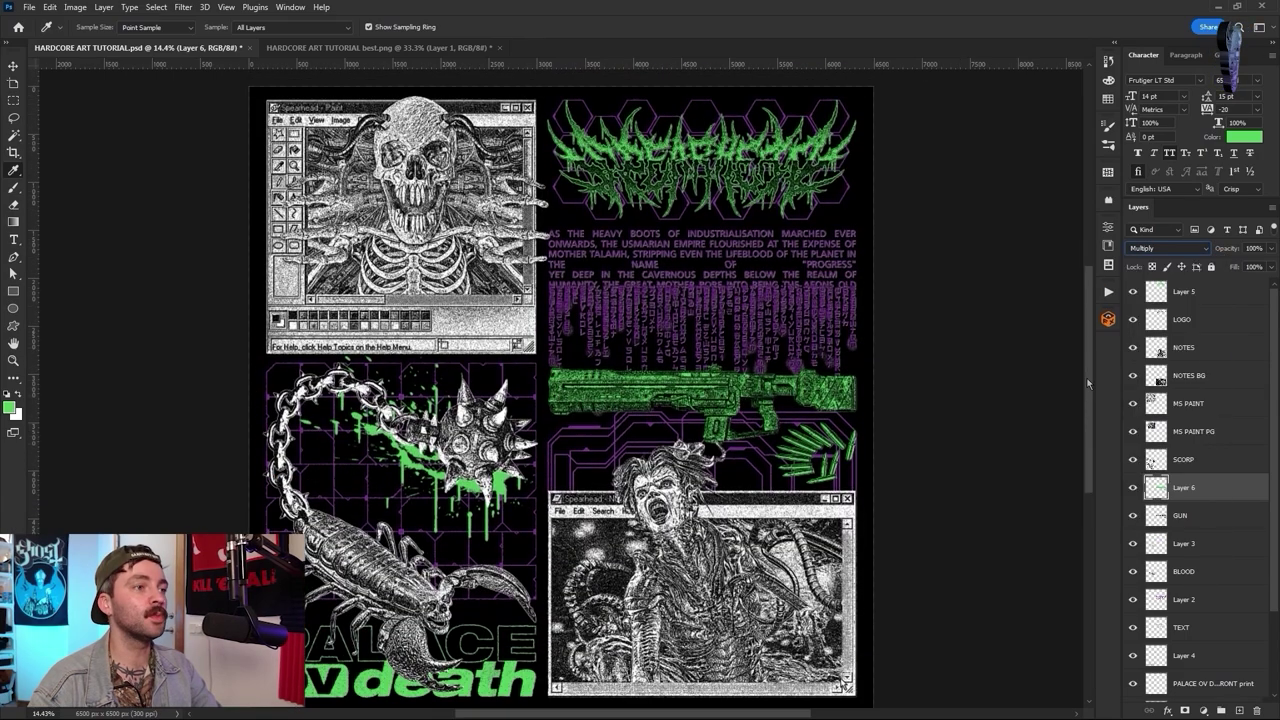
# - Fill the MS PAINT PG layer's shape with green on a new layer directly above it
pyautogui.click(1133, 403)
pyautogui.click(1133, 405)
pyautogui.click(1190, 431)
pyautogui.keyDown('ctrl'); pyautogui.click(1156, 431); pyautogui.keyUp('ctrl')
pyautogui.click(1239, 710)
pyautogui.hotkey('shift', 'F5')
pyautogui.click(868, 397)
pyautogui.click(934, 288)
pyautogui.hotkey('ctrl', 'd')
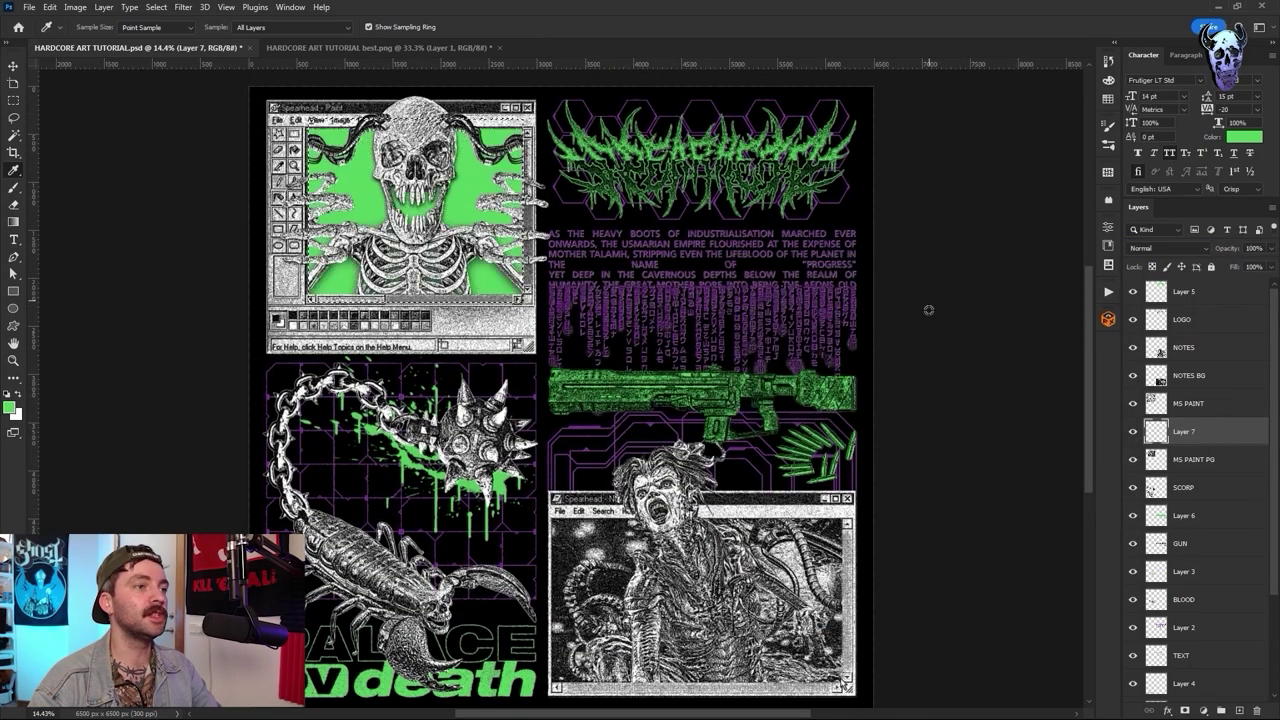
# - Load the MS PAINT layer's shape as a selection and refine its edge with contrast 100%
pyautogui.click(1188, 404)
pyautogui.keyDown('ctrl'); pyautogui.click(1156, 404); pyautogui.keyUp('ctrl')
pyautogui.click(156, 7)
pyautogui.keyDown('shift'); pyautogui.click(198, 196); pyautogui.keyUp('shift')
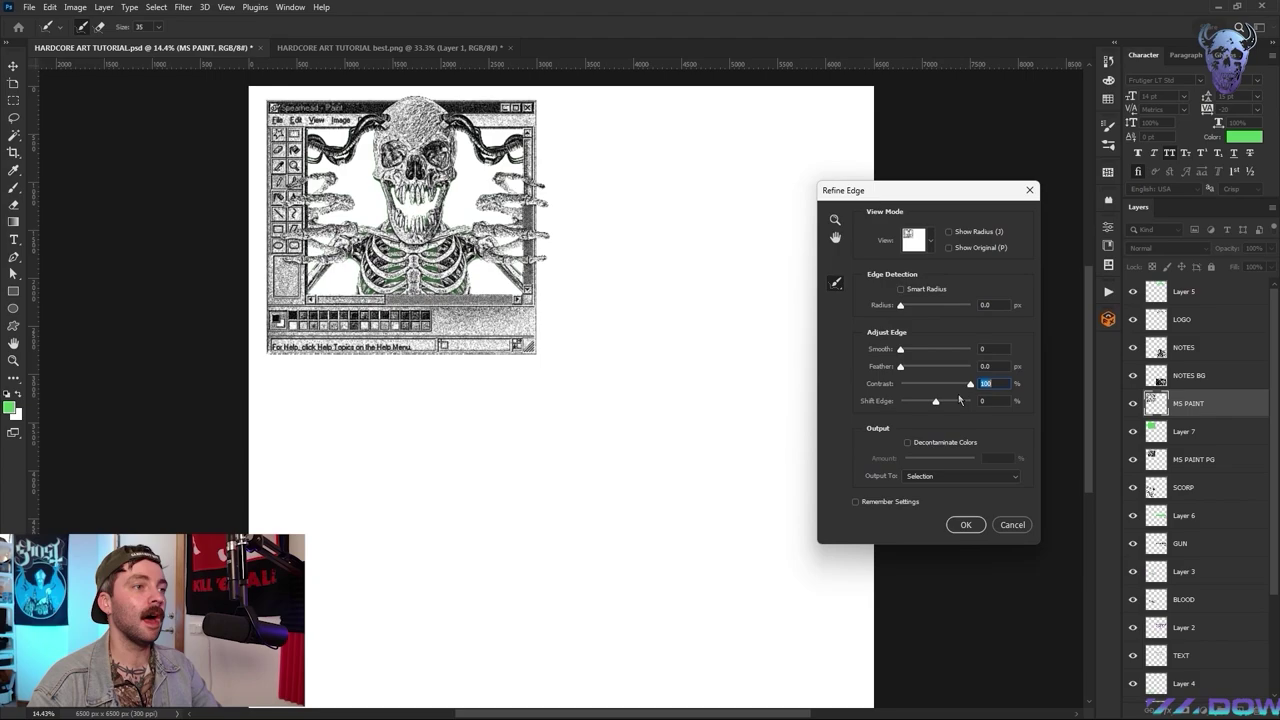
pyautogui.click(965, 525)
# - Set the green layer above MS PAINT PG to the Multiply blend mode
pyautogui.click(1185, 431)
pyautogui.click(1167, 248)
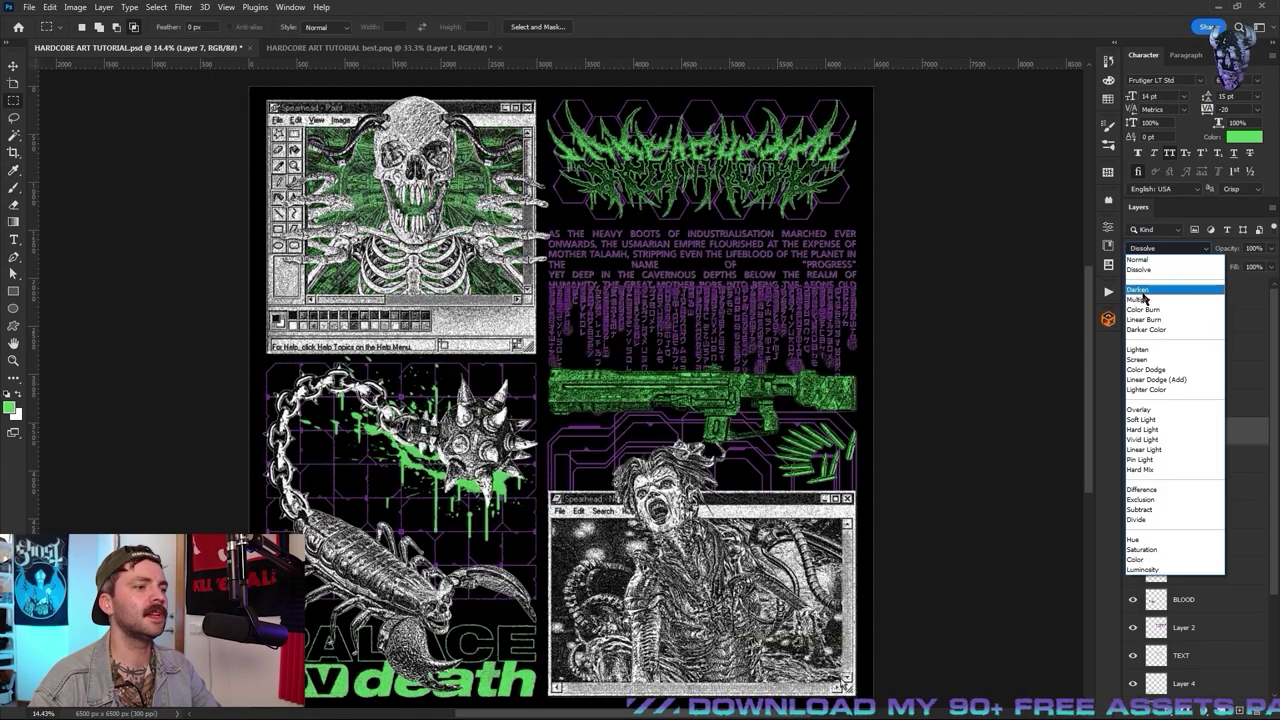
pyautogui.click(1160, 300)
# - Fill the NOTES BG layer's shape with green on a new layer above it and set that layer to Multiply
pyautogui.click(1189, 376)
pyautogui.keyDown('ctrl'); pyautogui.click(1156, 376); pyautogui.keyUp('ctrl')
pyautogui.click(1239, 710)
pyautogui.hotkey('shift', 'F5')
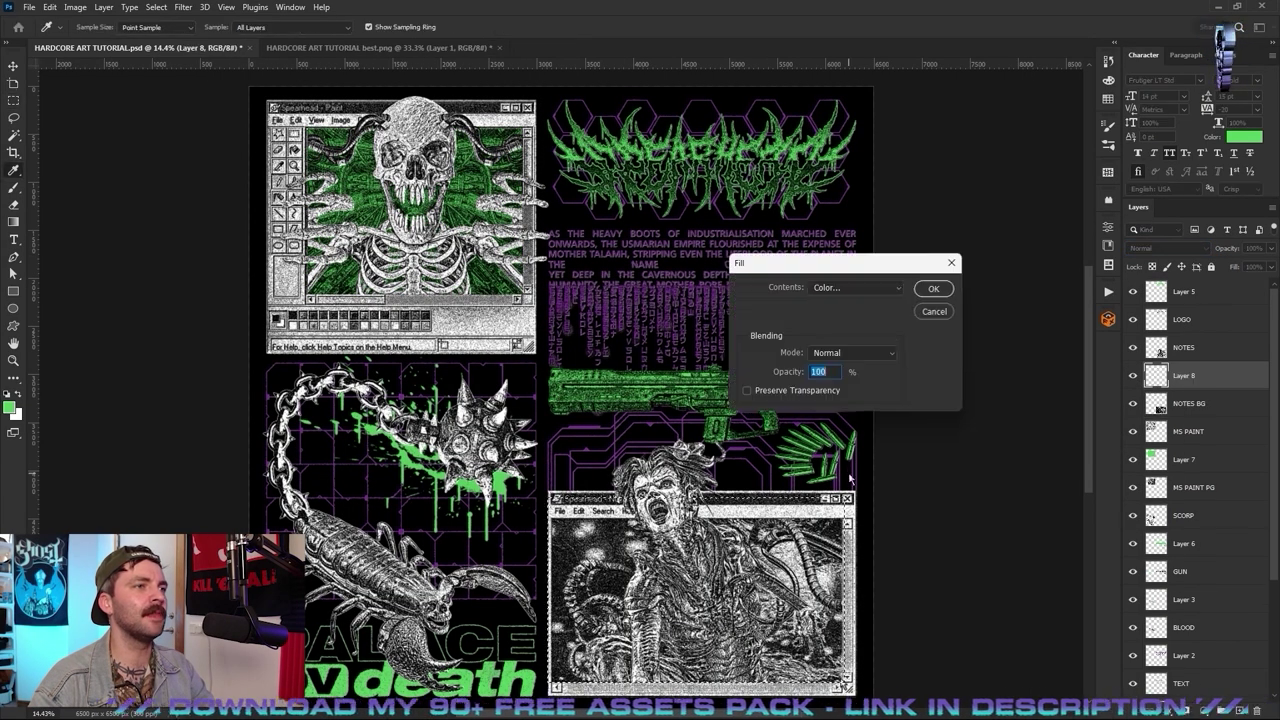
pyautogui.click(934, 288)
pyautogui.hotkey('ctrl', 'd')
pyautogui.scroll(-3, 560, 390)
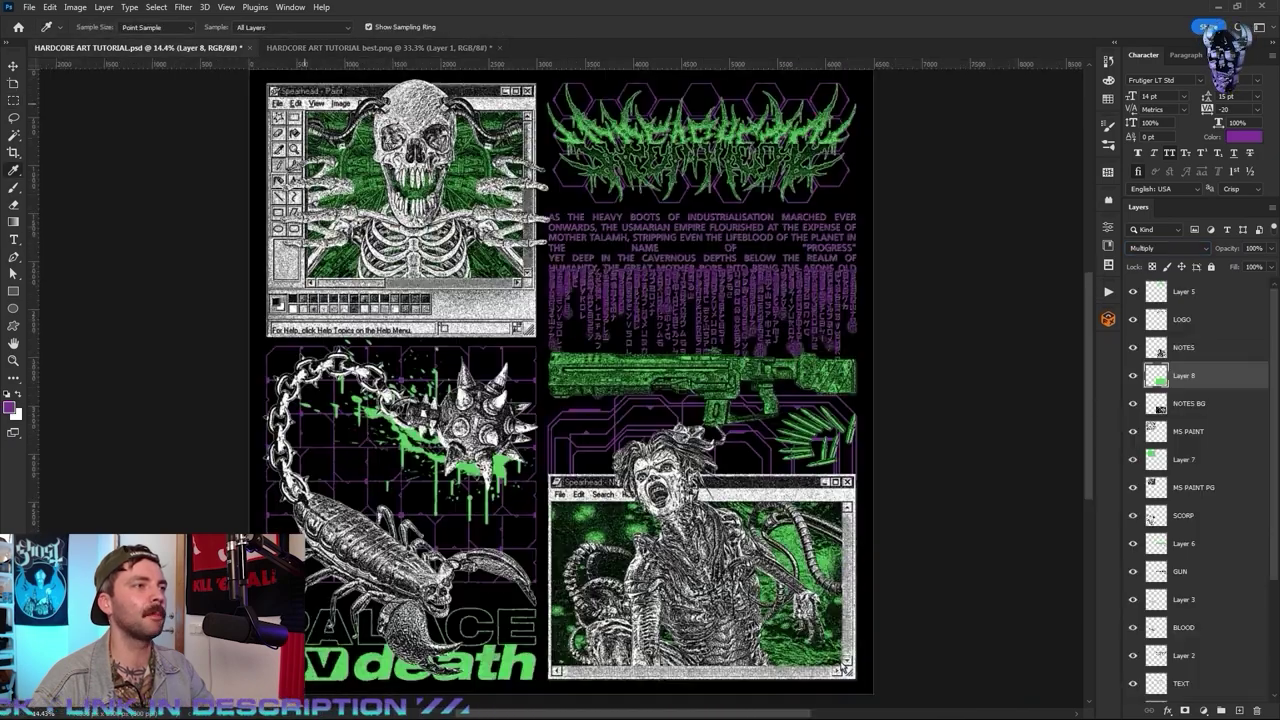
# - Refill the colour layer above NOTES BG with the purple #81379b
pyautogui.hotkey('shift', 'F5')
pyautogui.click(808, 286)
pyautogui.click(808, 330)
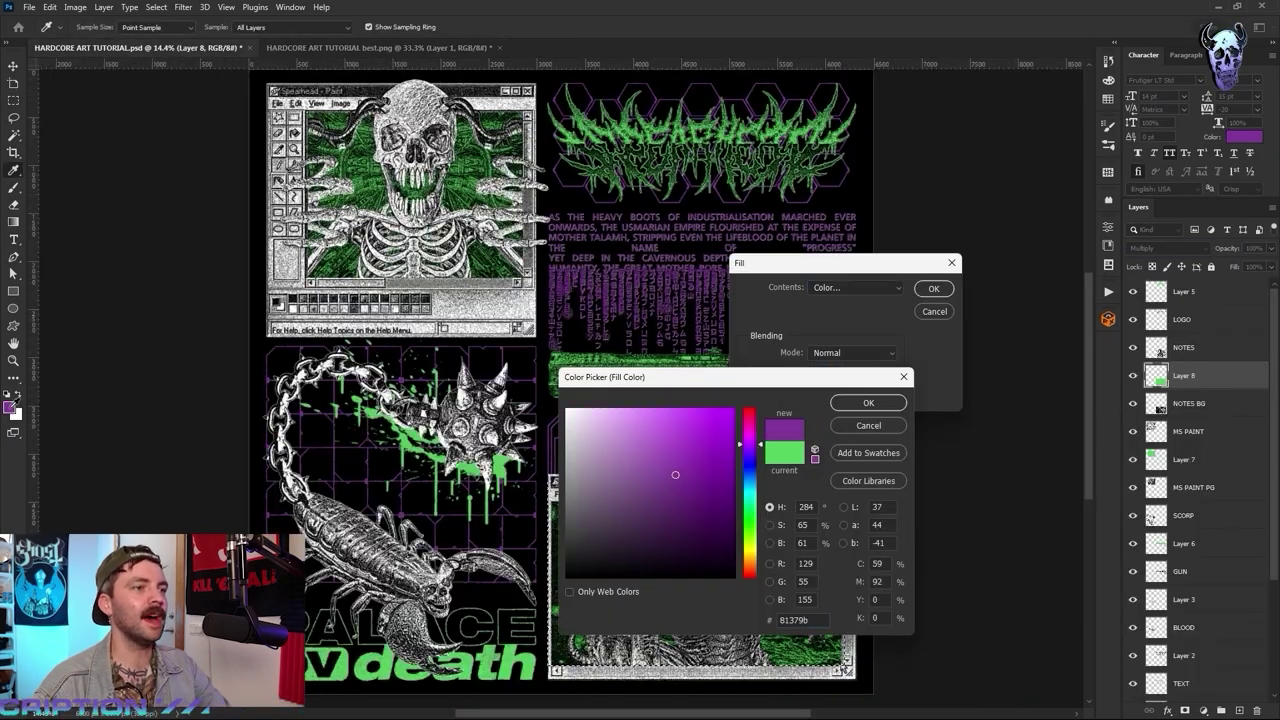
pyautogui.click(869, 406)
pyautogui.click(931, 286)
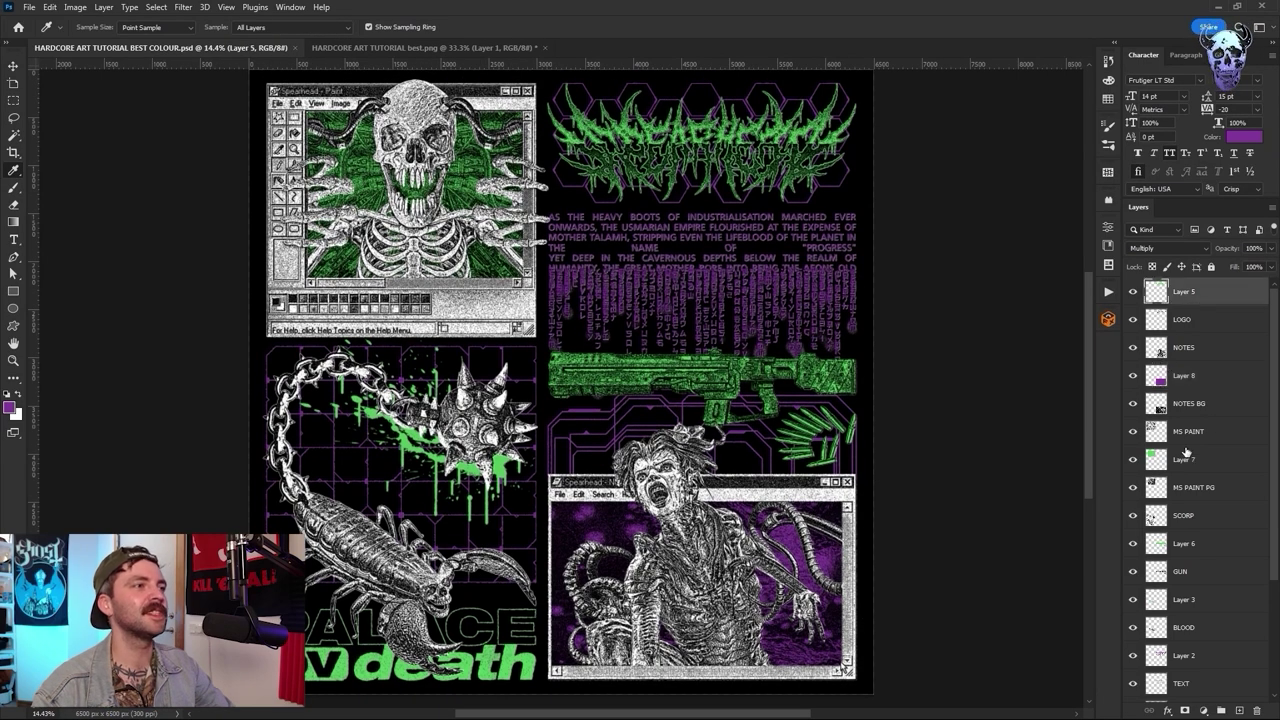
# - Try merging all the layers above Background into one layer, and undo the merge
pyautogui.scroll(-6, 1186, 453)
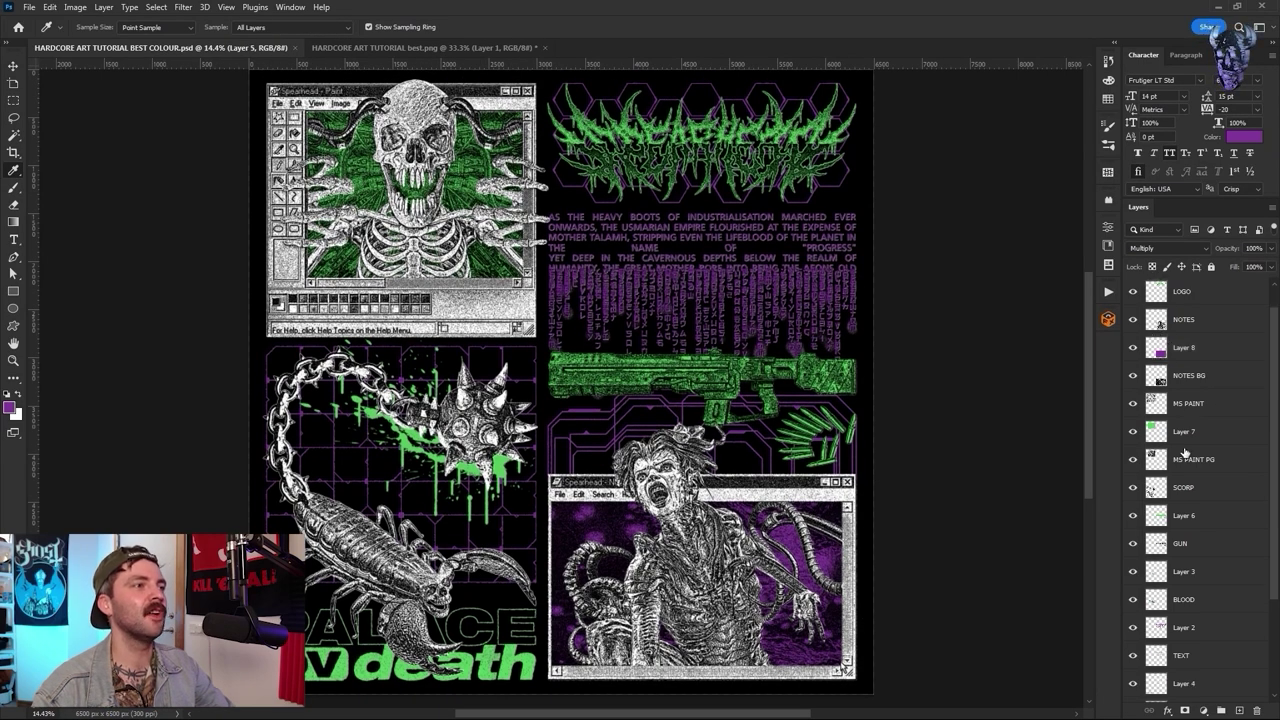
pyautogui.keyDown('shift'); pyautogui.click(1186, 660); pyautogui.keyUp('shift')
pyautogui.rightClick(1186, 659)
pyautogui.click(1163, 487)
pyautogui.hotkey('ctrl', 'e')
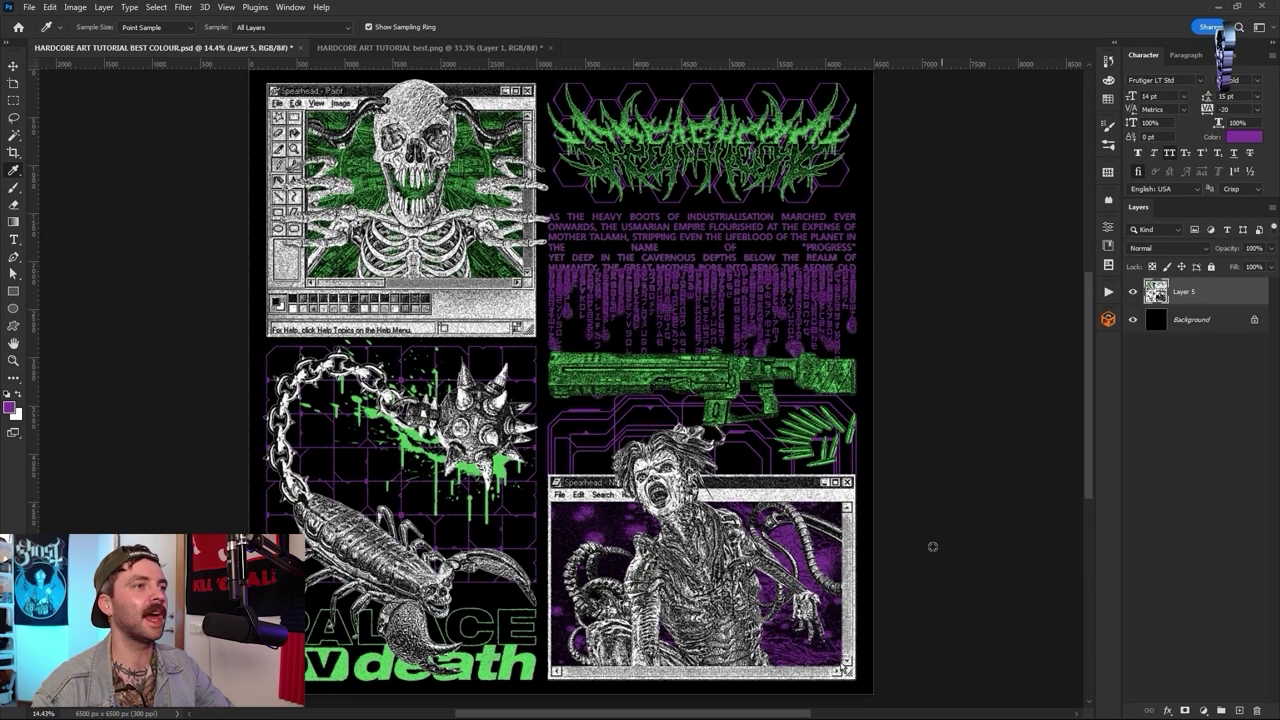
pyautogui.hotkey('ctrl', 'z')
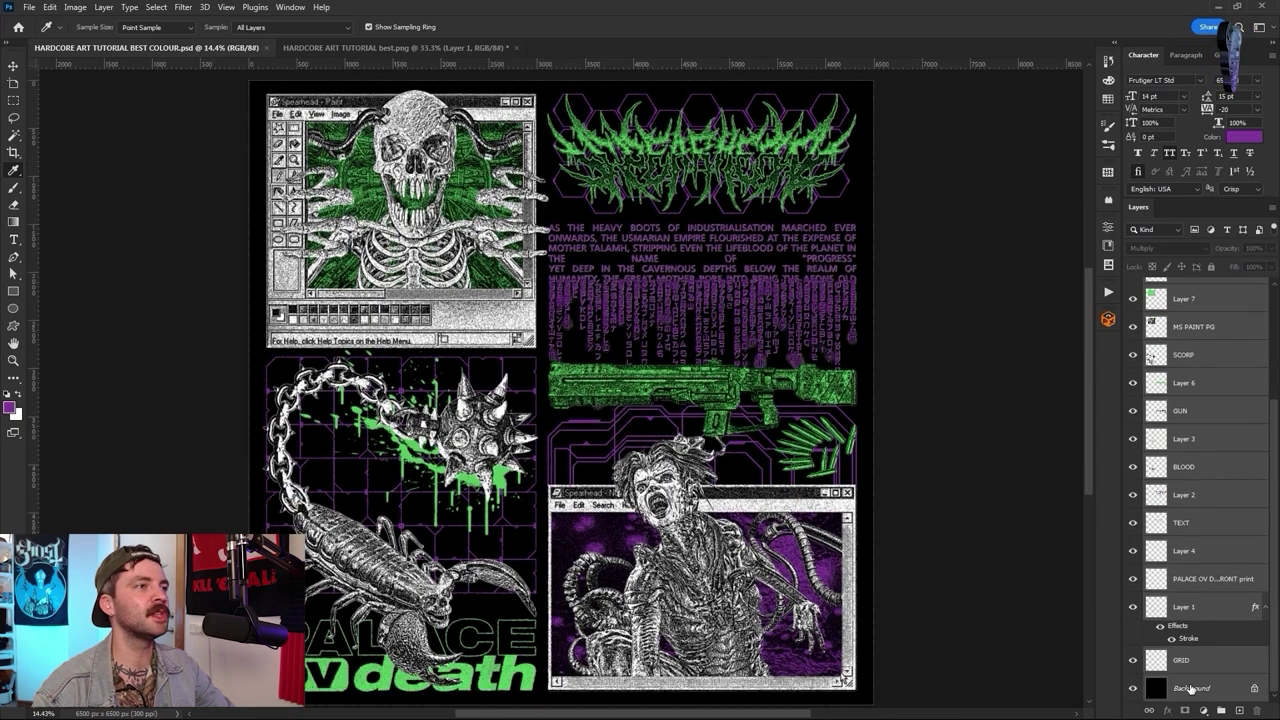
# - Merge all layers including Background into one and duplicate the merged layer
pyautogui.hotkey('ctrl', 'shift', 'e')
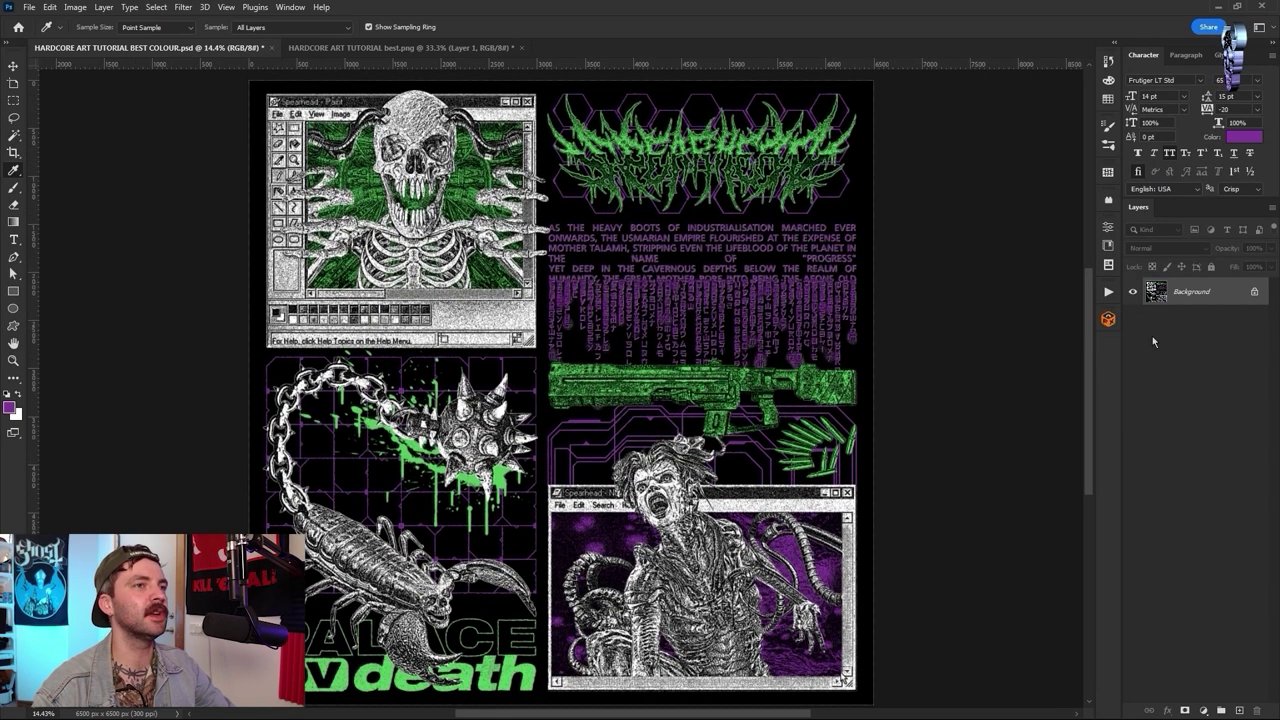
pyautogui.rightClick(1165, 291)
pyautogui.click(1170, 308)
pyautogui.press('Return')
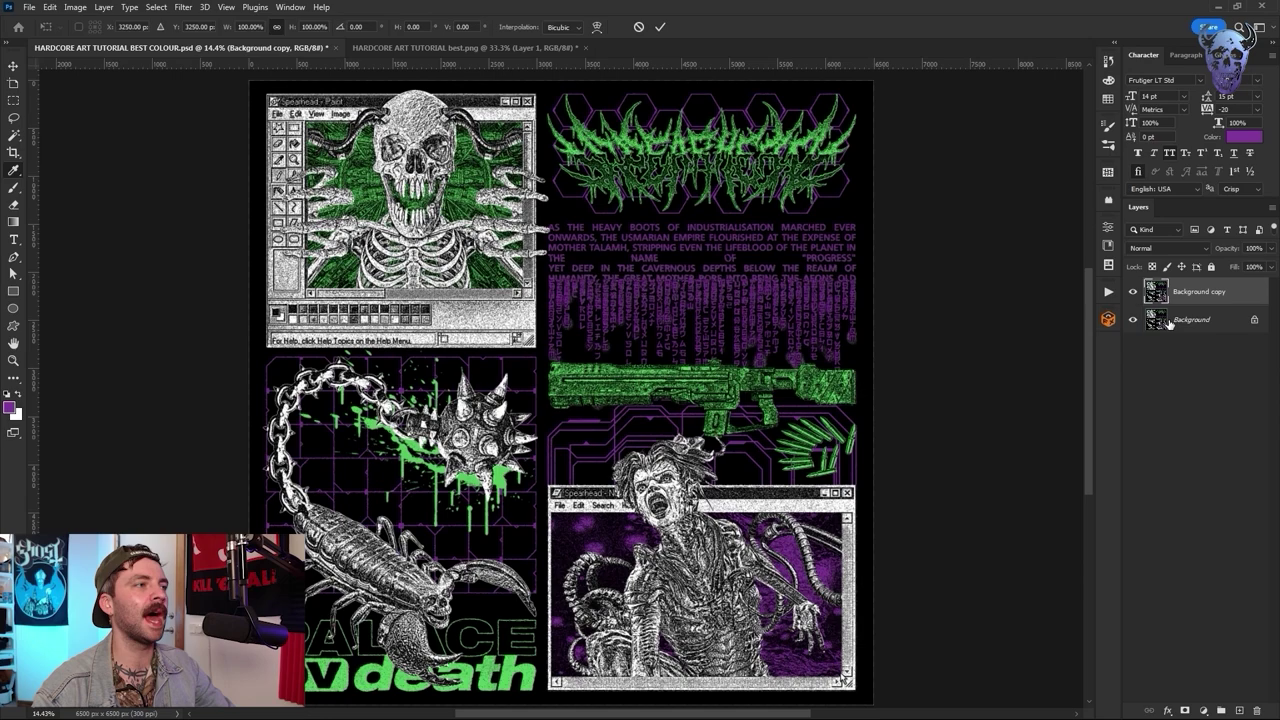
# - Scale the Background copy layer down slightly about its centre to widen the black margin
pyautogui.hotkey('ctrl', 't')
pyautogui.press('Return')
pyautogui.press('i')
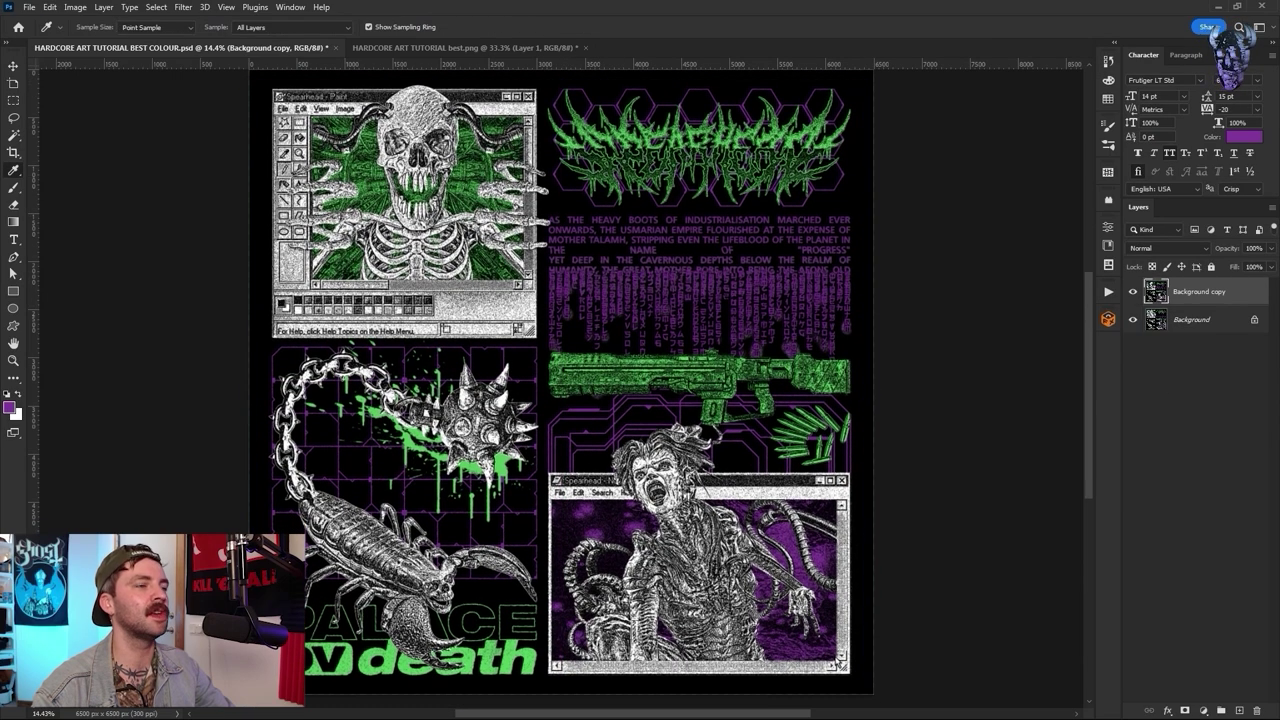
# - Stretch the placed SHM ASSETS 323 texture to cover the full 6500 x 6500 px canvas
pyautogui.moveTo(561, 299); pyautogui.dragTo(560, 74)
pyautogui.moveTo(561, 467); pyautogui.dragTo(576, 697)
pyautogui.moveTo(280, 384); pyautogui.dragTo(251, 385)
pyautogui.moveTo(840, 384); pyautogui.dragTo(871, 381)
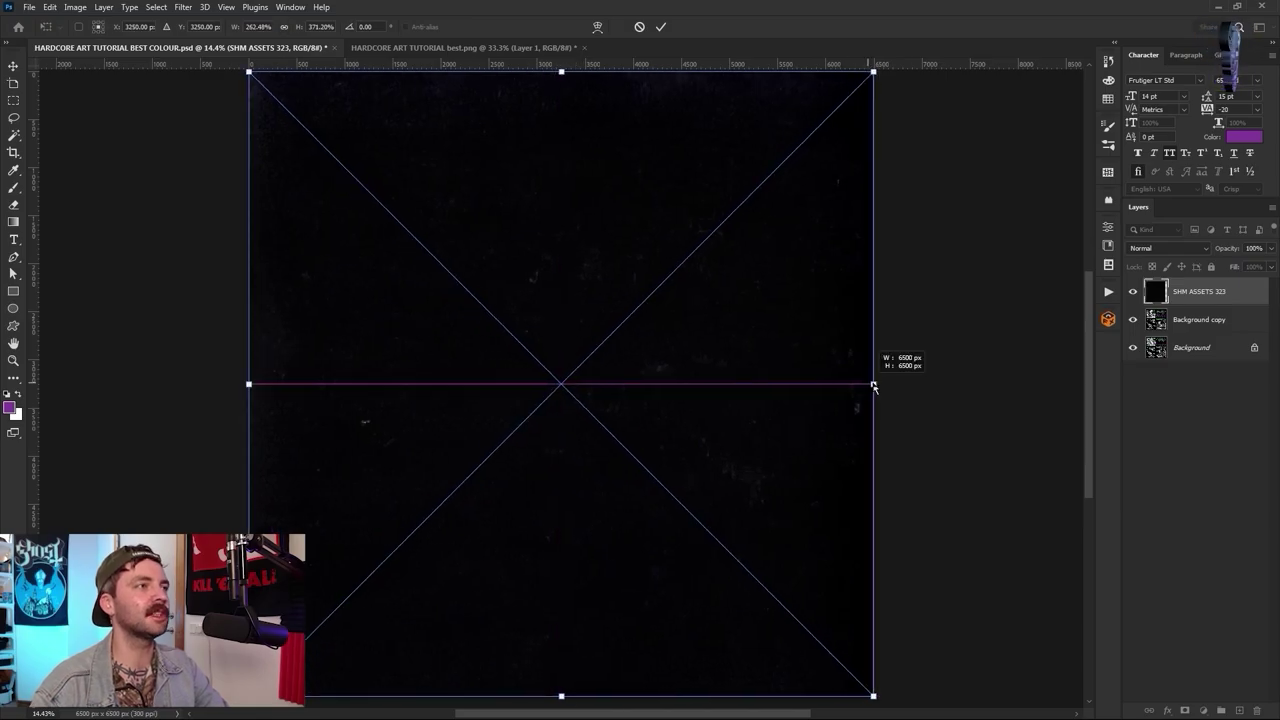
pyautogui.press('Return')
# - Set the SHM ASSETS 323 texture layer to the Screen blend mode
pyautogui.click(78, 7)
pyautogui.click(1167, 248)
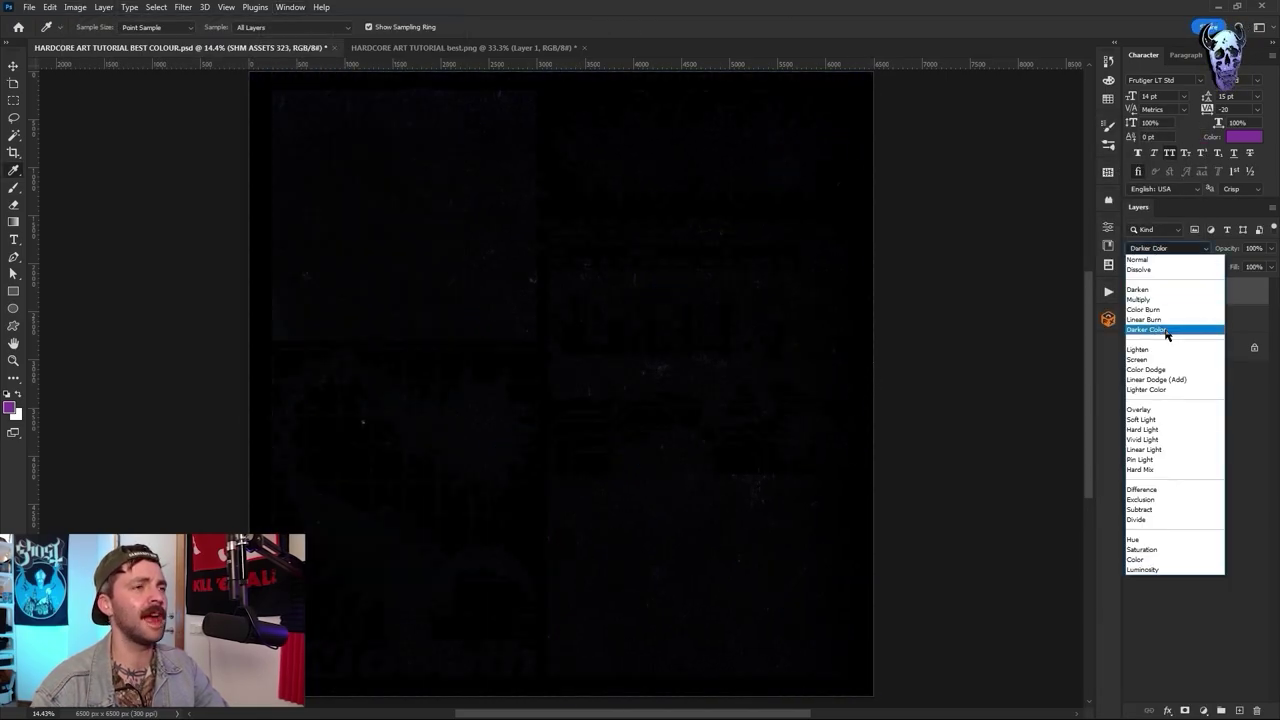
pyautogui.click(1169, 361)
pyautogui.hotkey('ctrl', '+')
pyautogui.hotkey('ctrl', '+')
pyautogui.hotkey('ctrl', '+')
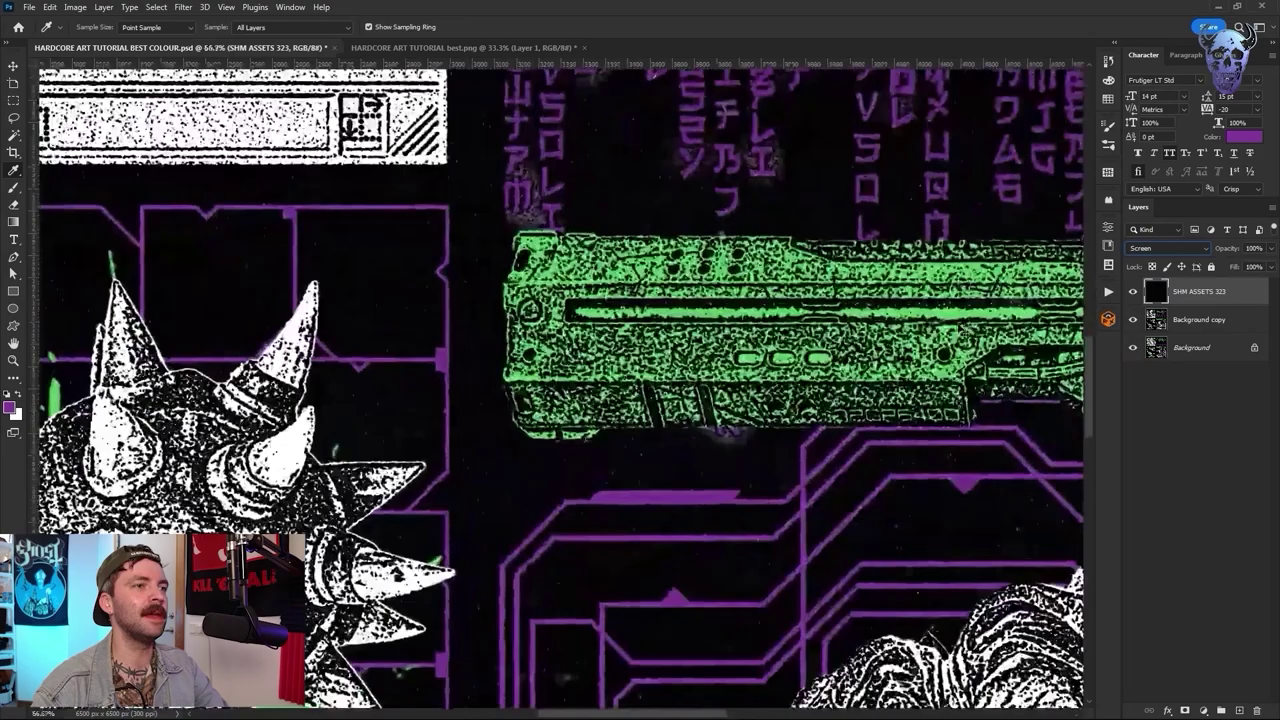
# - On the Background copy layer, fill a rectangular selection over the stray purple smudge just below the gun, and deselect
pyautogui.hotkey('ctrl', '0')
pyautogui.hotkey('ctrl', '+')
pyautogui.hotkey('ctrl', '+')
pyautogui.hotkey('ctrl', '+')
pyautogui.hotkey('ctrl', '+')
pyautogui.hotkey('ctrl', '+')
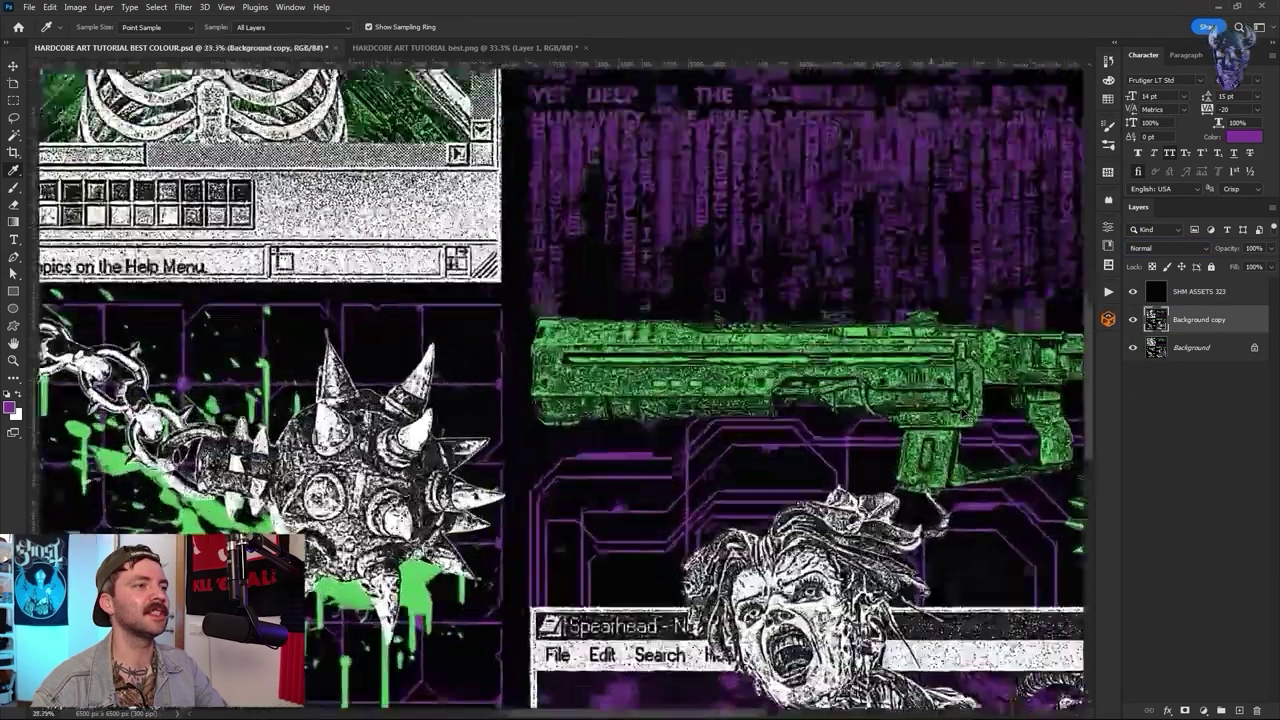
pyautogui.moveTo(772, 450); pyautogui.dragTo(660, 480)
pyautogui.hotkey('shift', 'F5')
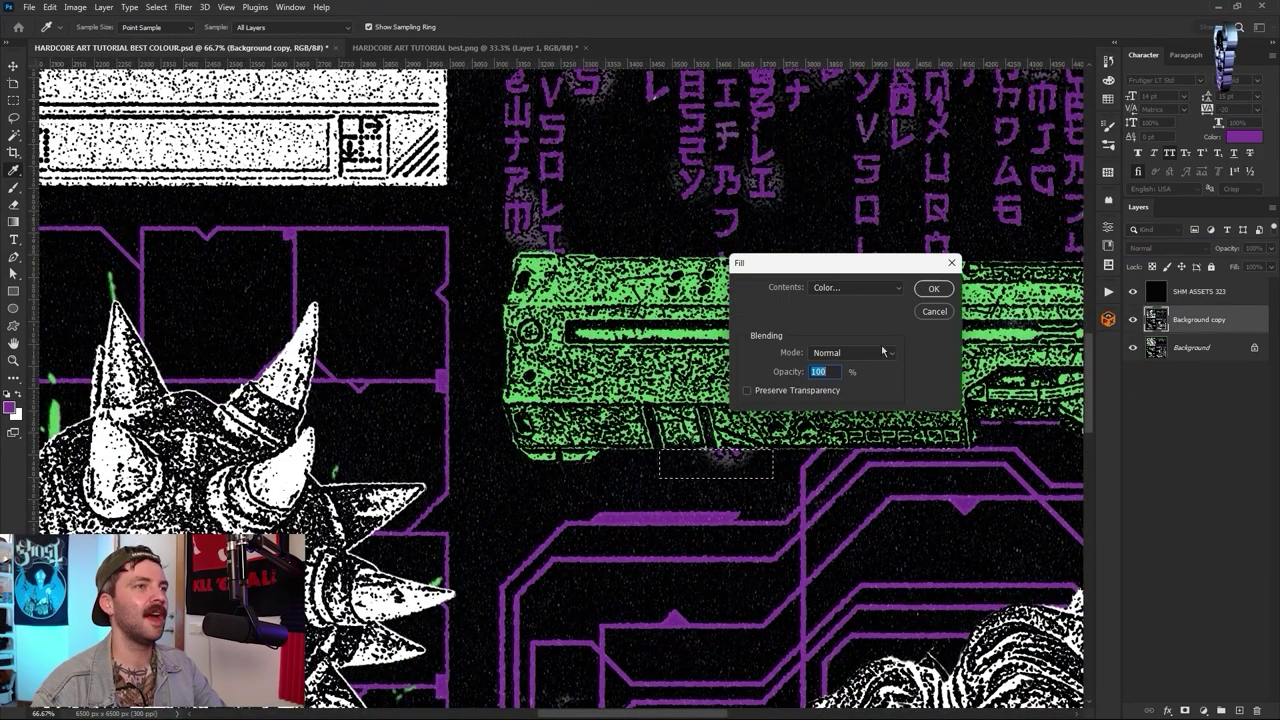
pyautogui.click(840, 287)
pyautogui.click(837, 390)
pyautogui.press('Return')
pyautogui.hotkey('ctrl', 'd')
pyautogui.hotkey('ctrl', '0')
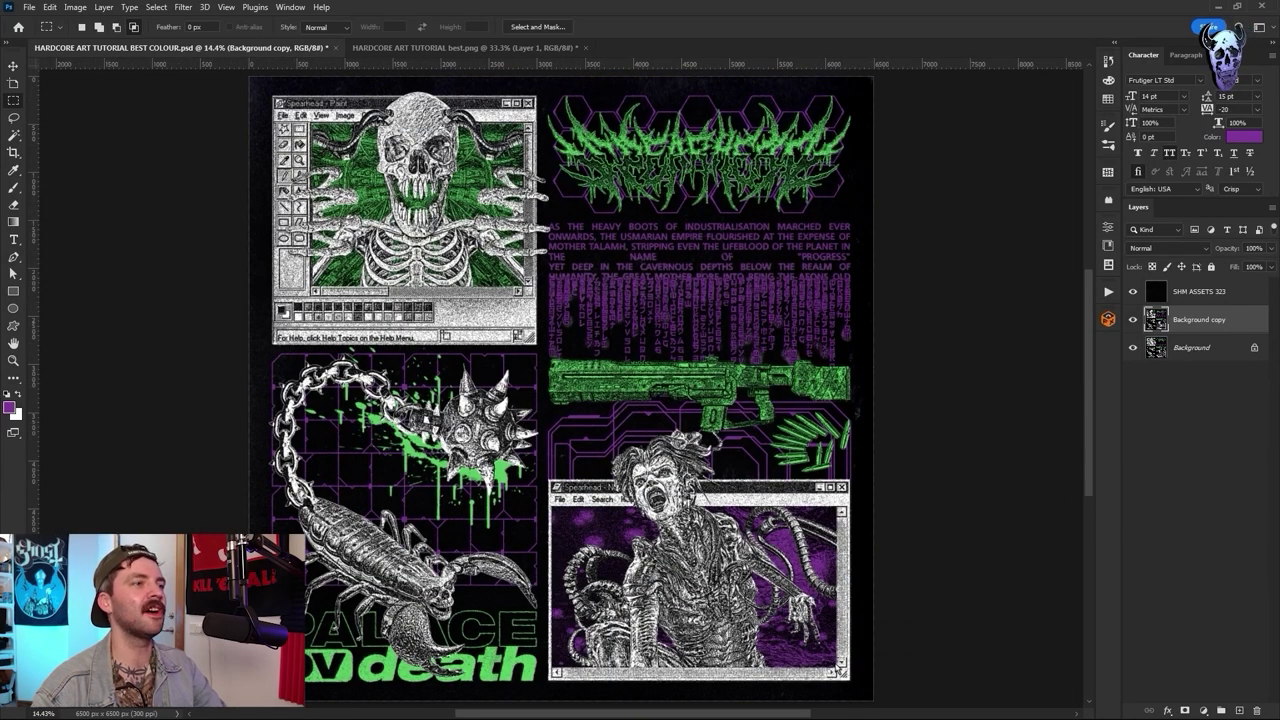
# - Shift the Background copy layer's hue to -125 with Hue/Saturation
pyautogui.click(75, 7)
pyautogui.click(250, 114)
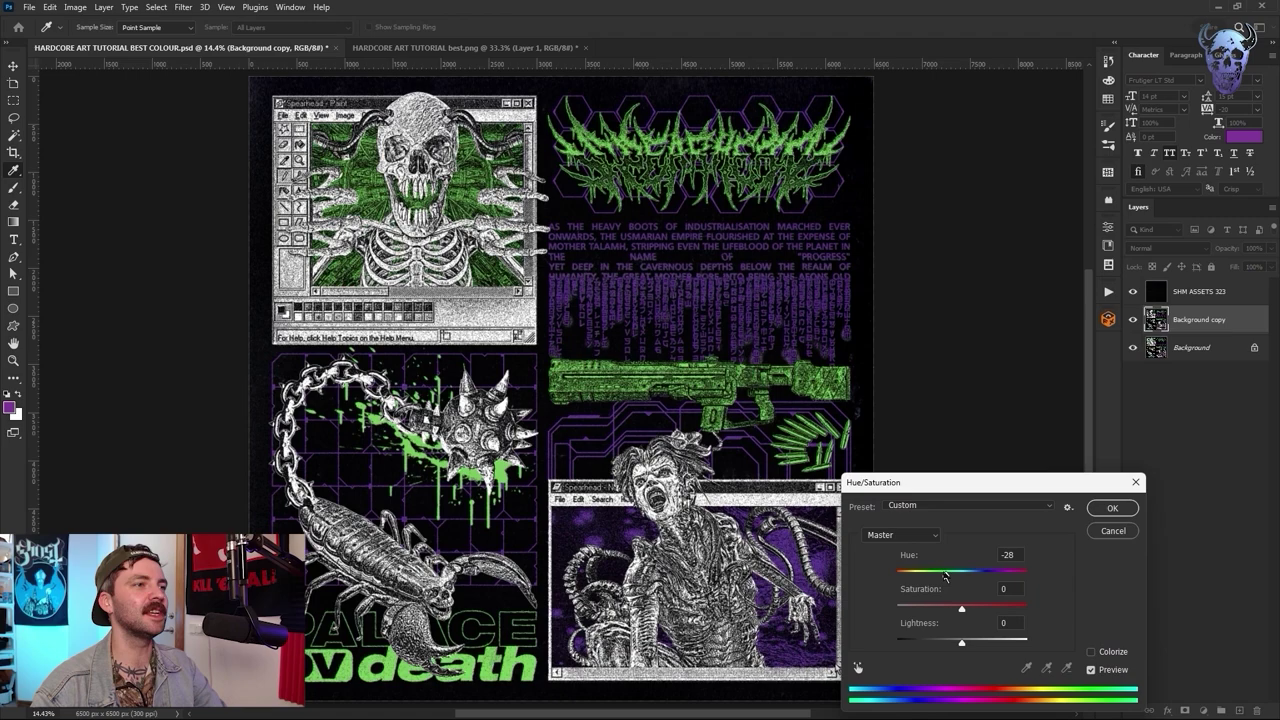
pyautogui.moveTo(962, 573); pyautogui.dragTo(912, 548)
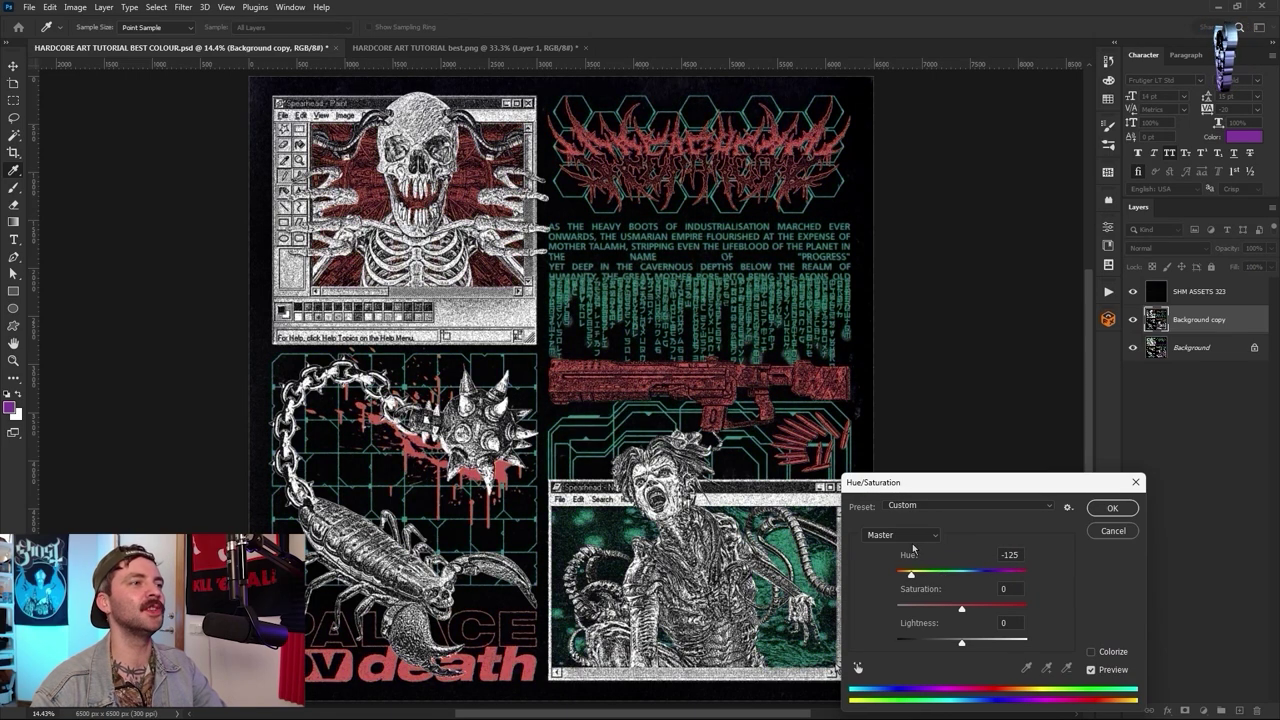